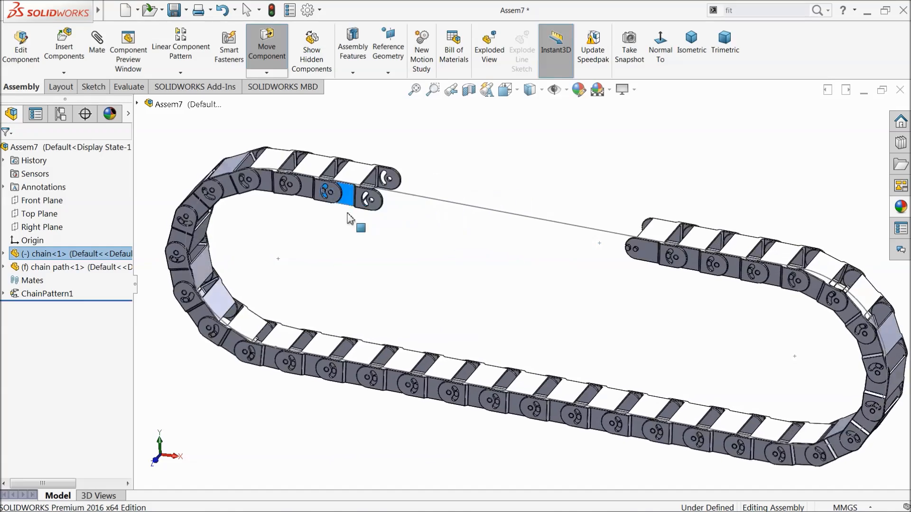
{"action": "left_click_drag", "start_coordinate": [441, 218], "coordinate": [410, 231]}
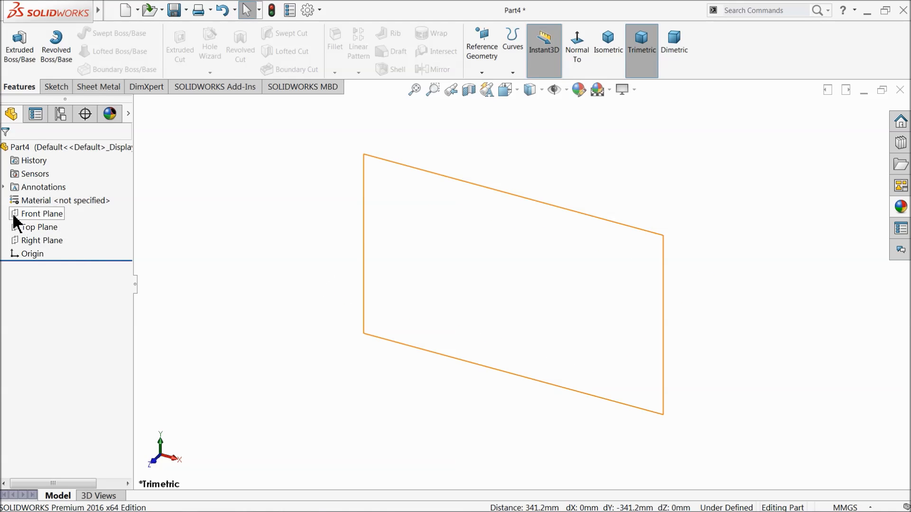
Step: Sketch a closed slot outline on the Front Plane from two horizontal lines about 225 mm long and two tangent arcs of about 40 mm radius
{"action": "left_click", "coordinate": [29, 214]}
{"action": "left_click", "coordinate": [20, 201]}
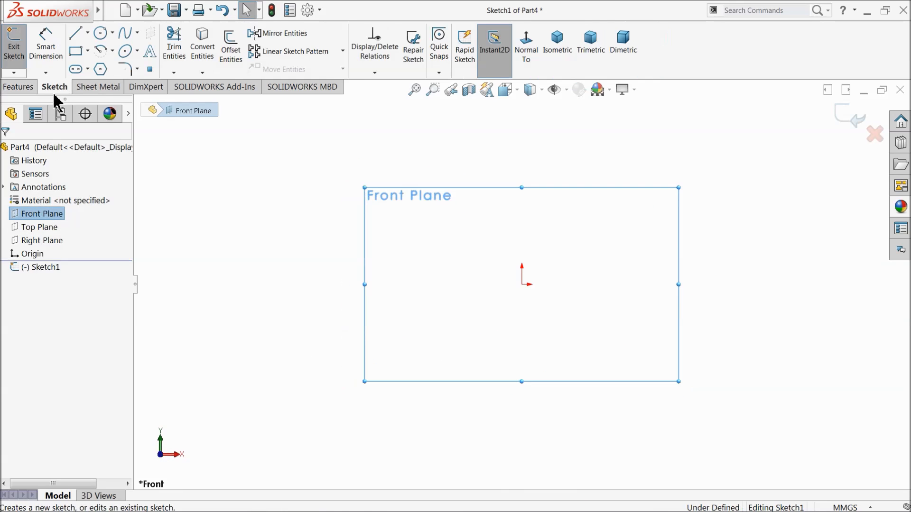
{"action": "left_click", "coordinate": [75, 33]}
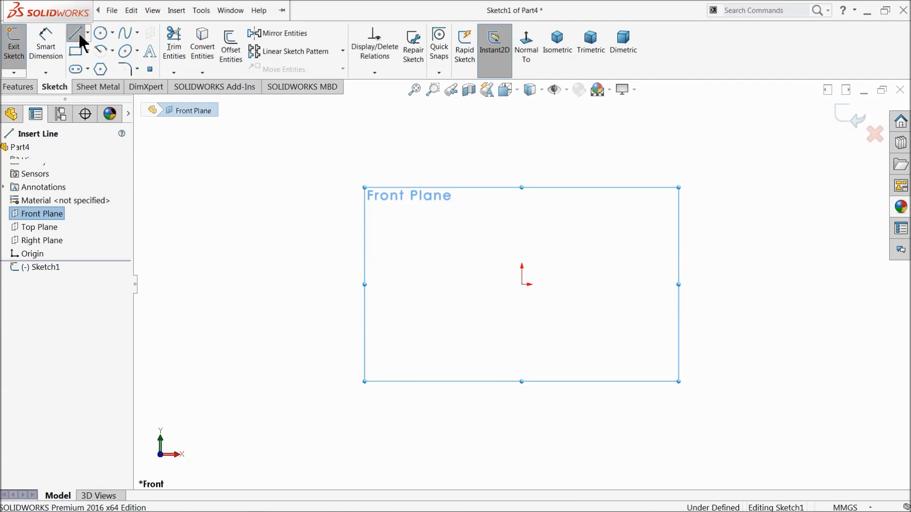
{"action": "left_click", "coordinate": [718, 156]}
{"action": "left_click", "coordinate": [321, 157]}
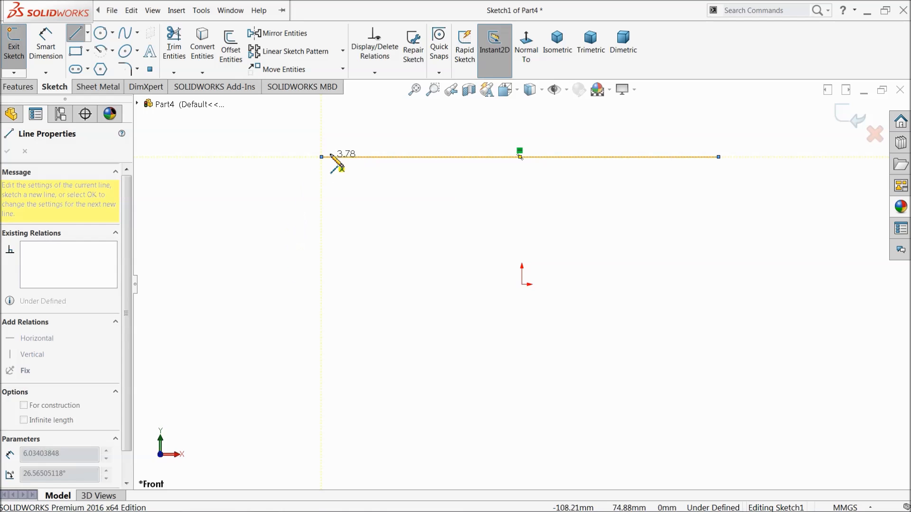
{"action": "left_click", "coordinate": [321, 298]}
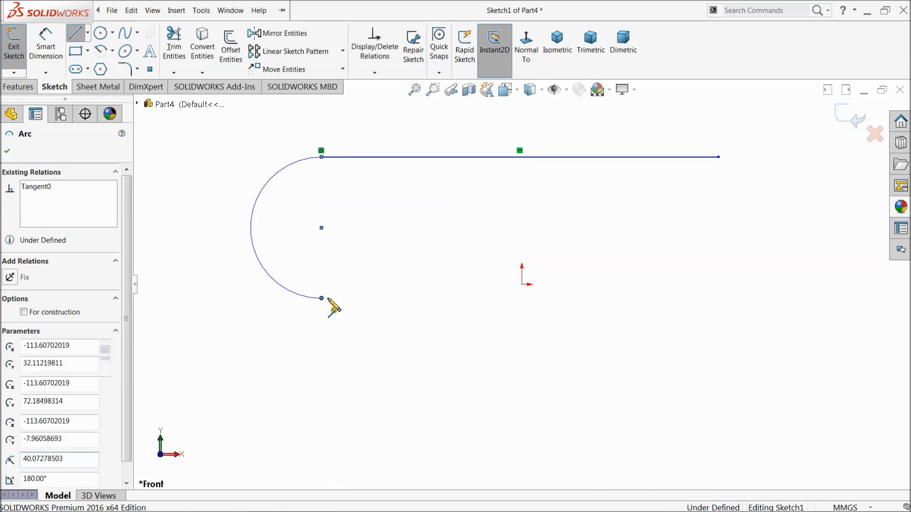
{"action": "left_click", "coordinate": [719, 298]}
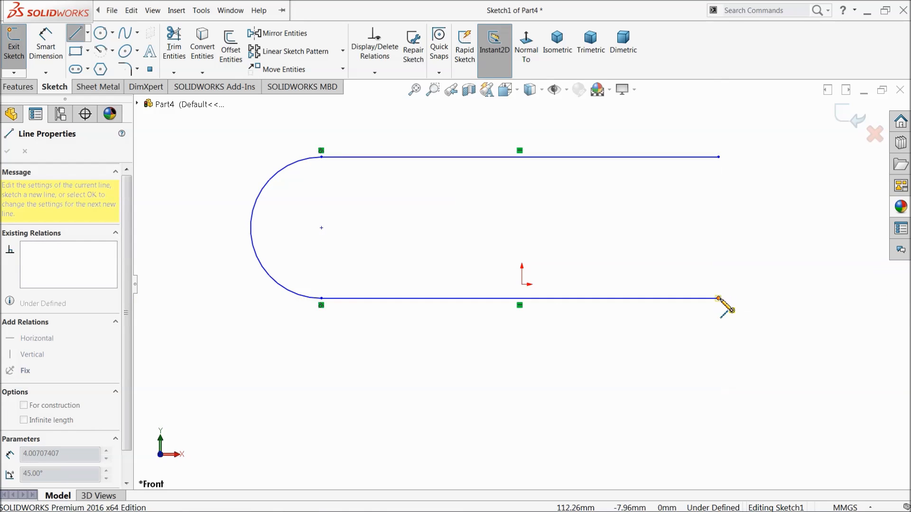
{"action": "left_click", "coordinate": [719, 157]}
{"action": "right_click", "coordinate": [664, 133]}
{"action": "left_click", "coordinate": [693, 137]}
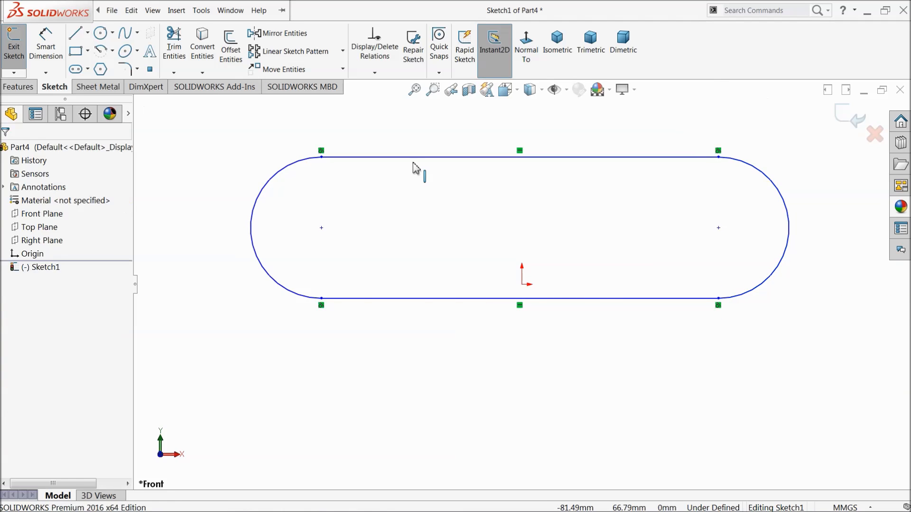
Step: Dimension the upper straight line of the slot outline to 950 mm
{"action": "left_click", "coordinate": [47, 52]}
{"action": "left_click", "coordinate": [475, 157]}
{"action": "left_click", "coordinate": [472, 136]}
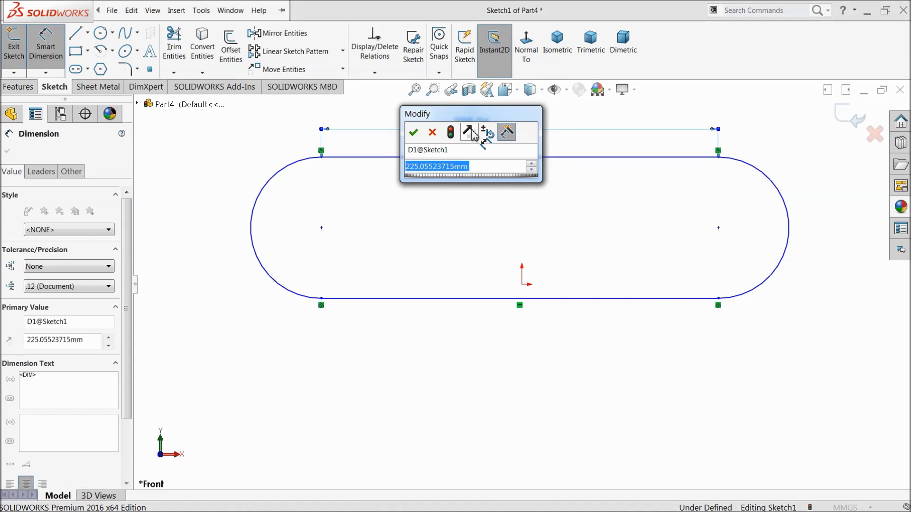
{"action": "type", "text": "50"}
{"action": "key", "text": "BackSpace"}
{"action": "key", "text": "BackSpace"}
{"action": "type", "text": "650"}
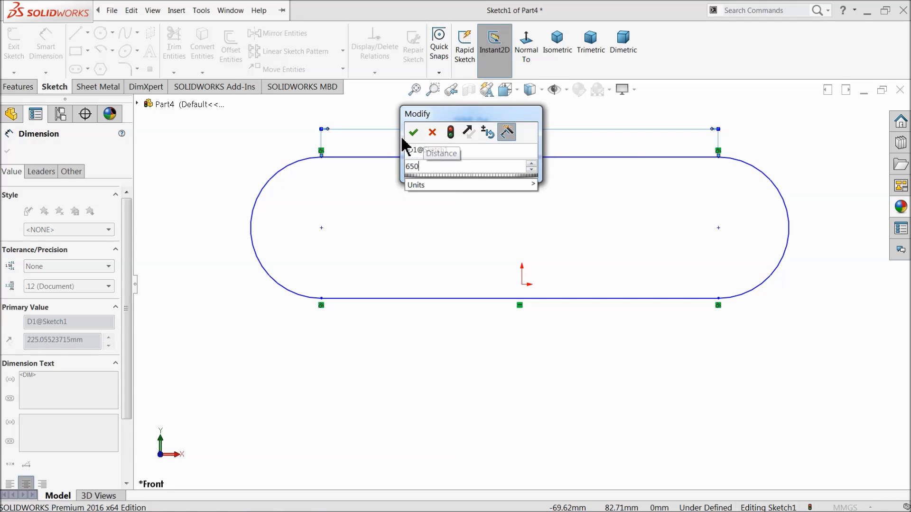
{"action": "key", "text": "BackSpace"}
{"action": "key", "text": "BackSpace"}
{"action": "key", "text": "BackSpace"}
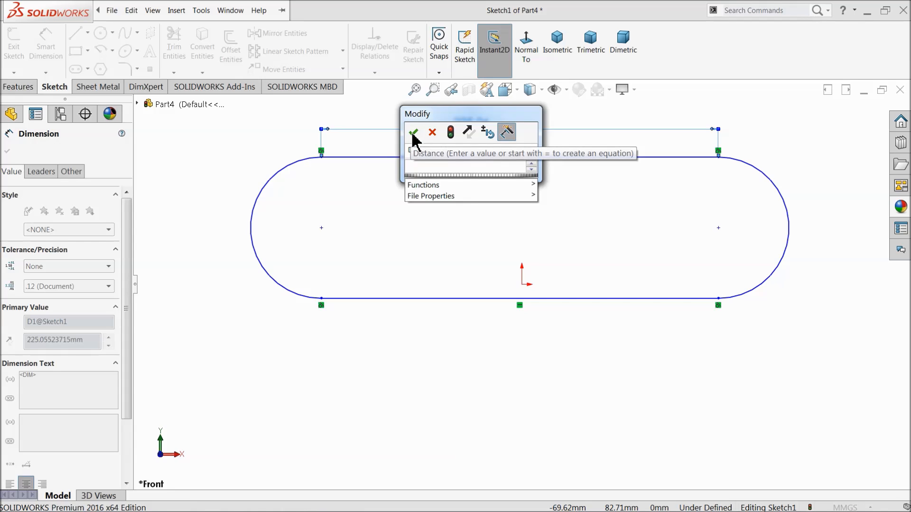
{"action": "type", "text": "950"}
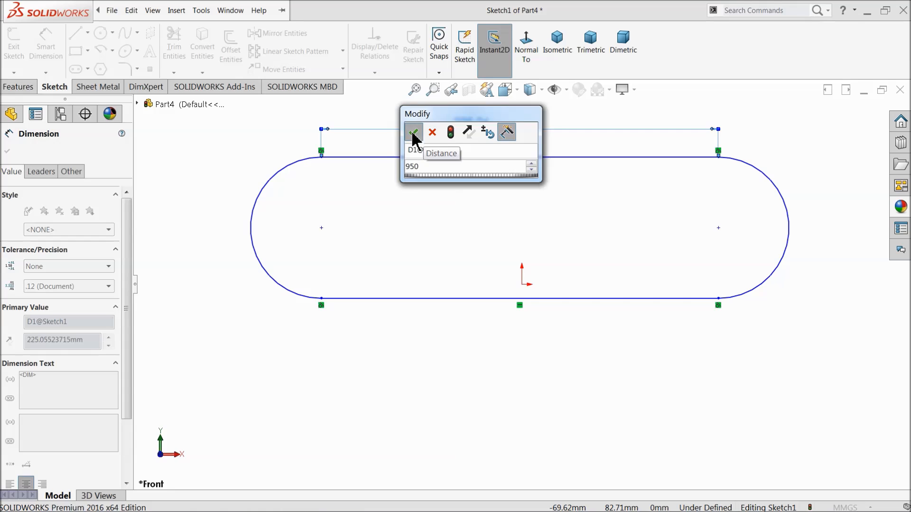
{"action": "left_click", "coordinate": [413, 133]}
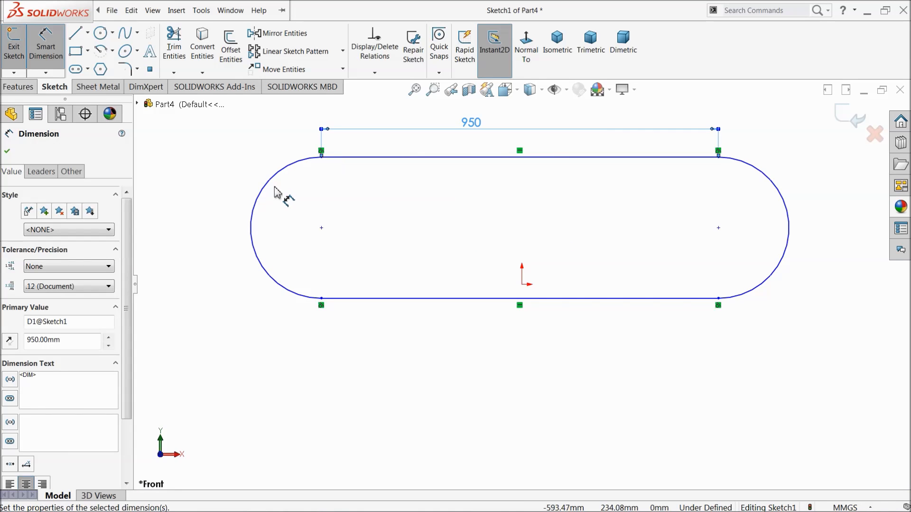
Step: Dimension the vertical distance between the two end points of the slot's left arc to 340 mm
{"action": "left_click", "coordinate": [321, 158]}
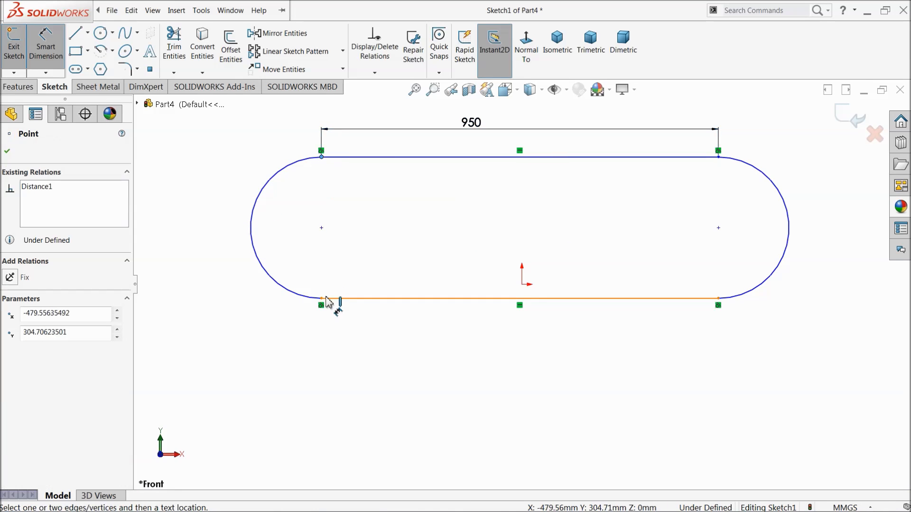
{"action": "left_click", "coordinate": [321, 299]}
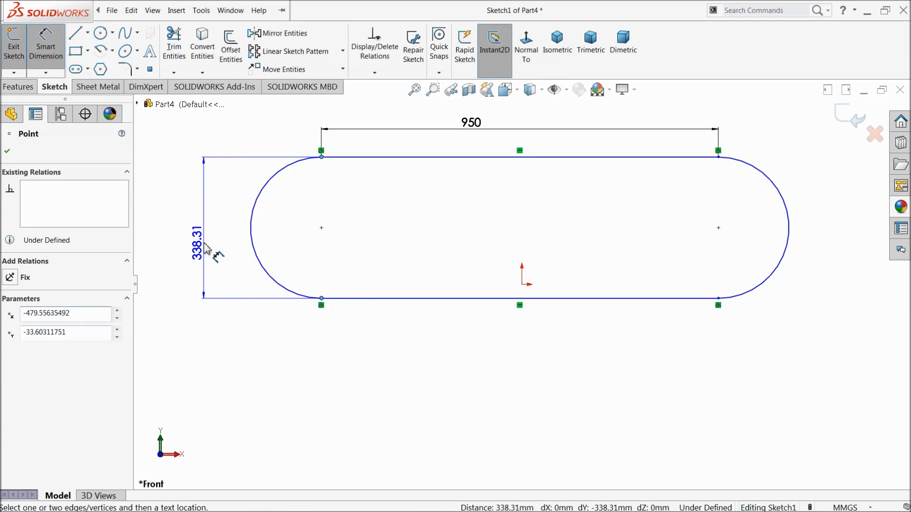
{"action": "left_click", "coordinate": [204, 228]}
{"action": "type", "text": "340"}
{"action": "left_click", "coordinate": [146, 245]}
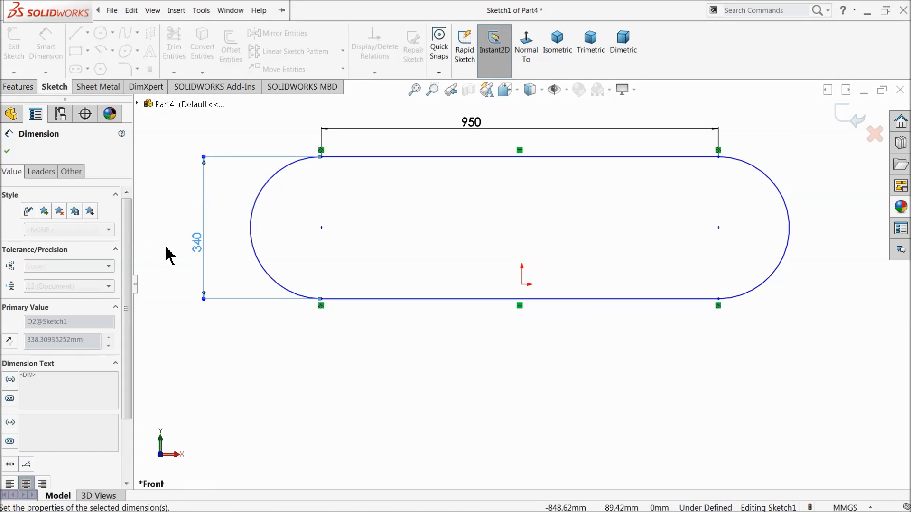
{"action": "left_click", "coordinate": [8, 151]}
Step: Fit a constrained spline with 0.01 mm tolerance to both lines and both arcs of the slot outline, keeping the original geometry
{"action": "scroll", "coordinate": [444, 203], "scroll_direction": "up", "scroll_amount": 2}
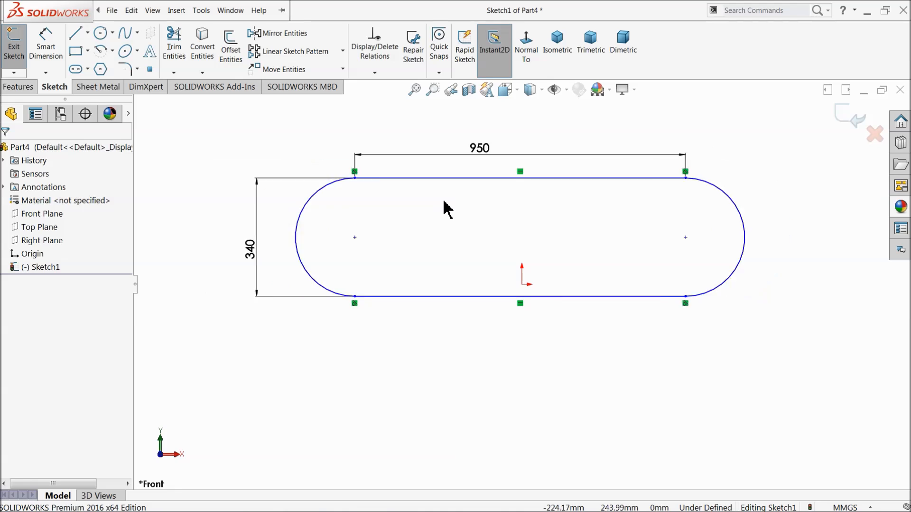
{"action": "scroll", "coordinate": [555, 178], "scroll_direction": "down", "scroll_amount": 2}
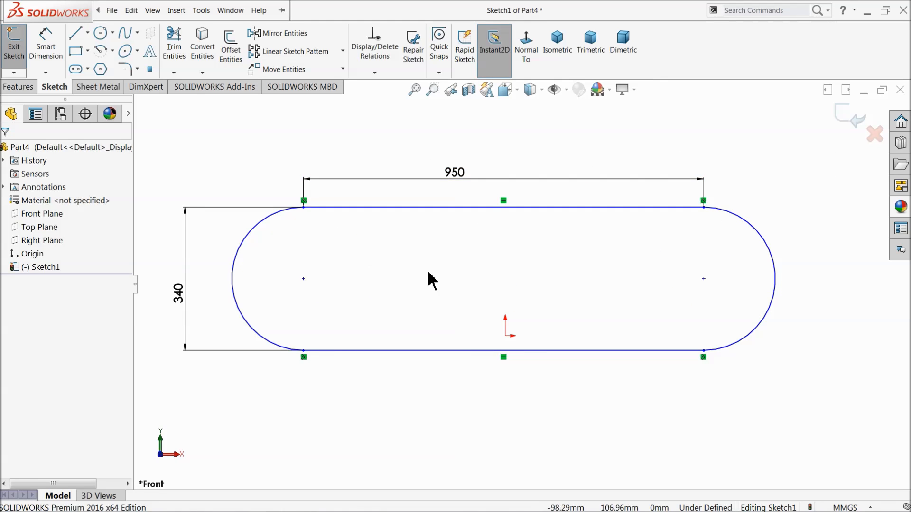
{"action": "scroll", "coordinate": [482, 319], "scroll_direction": "up", "scroll_amount": 1}
{"action": "scroll", "coordinate": [483, 306], "scroll_direction": "down", "scroll_amount": 2}
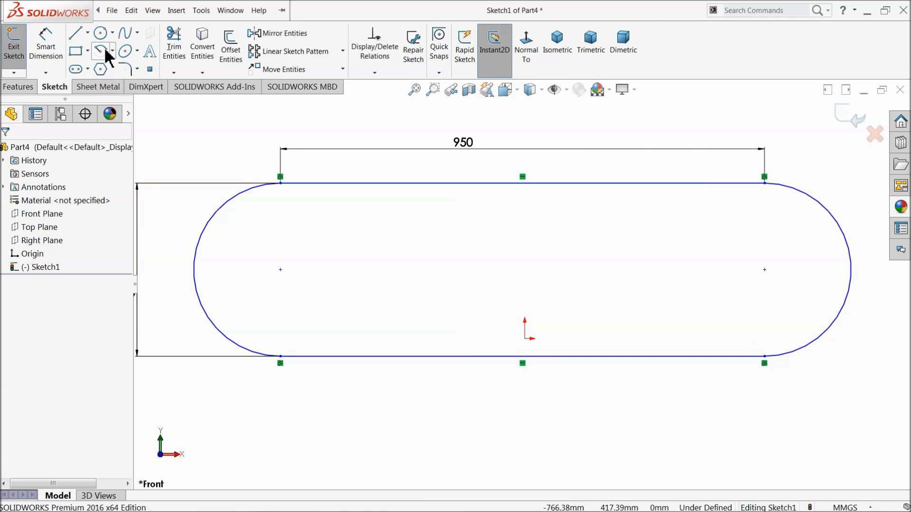
{"action": "left_click", "coordinate": [177, 11]}
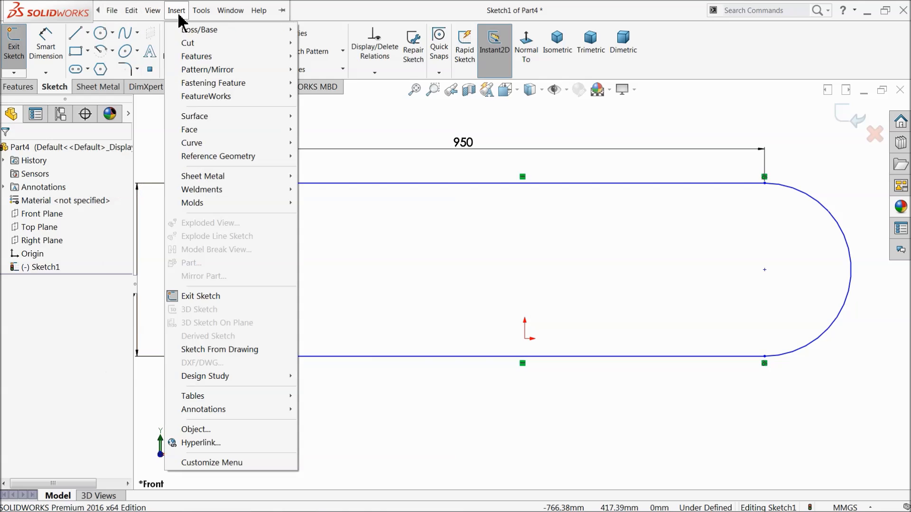
{"action": "left_click", "coordinate": [199, 11]}
{"action": "mouse_move", "coordinate": [98, 10]}
{"action": "left_click", "coordinate": [176, 11]}
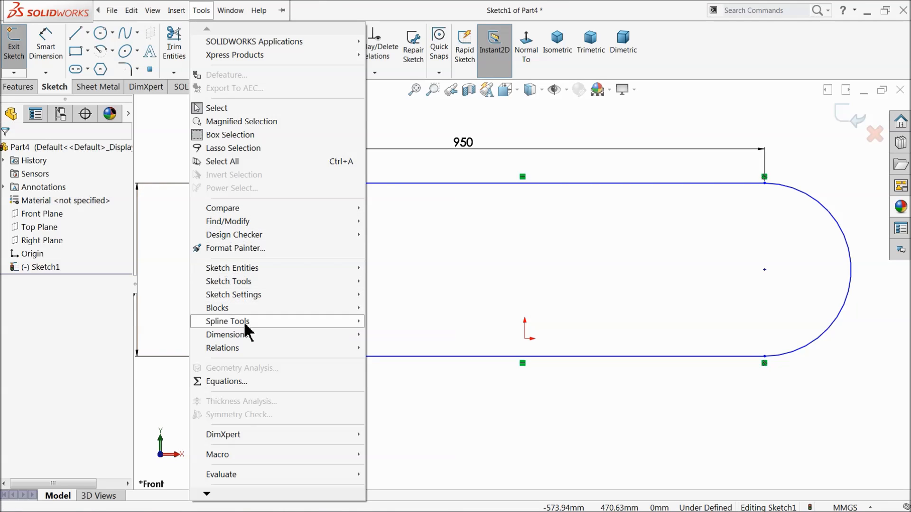
{"action": "mouse_move", "coordinate": [244, 325]}
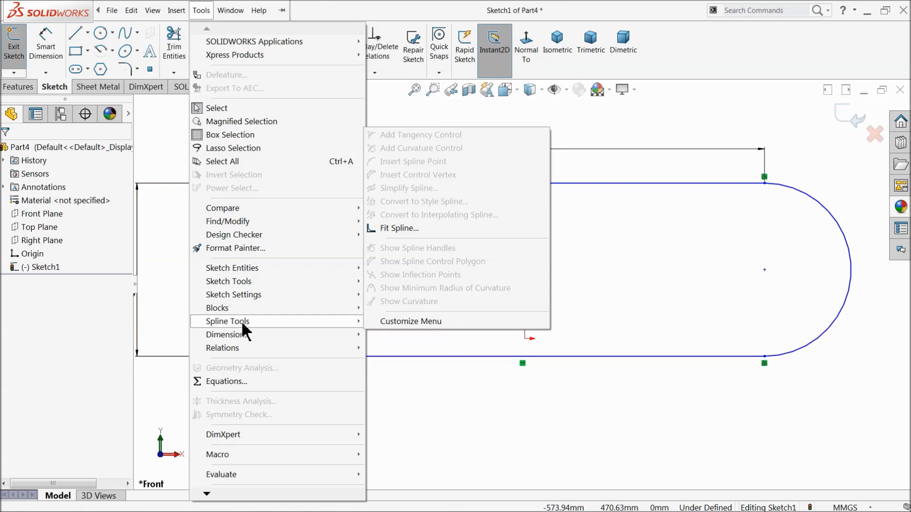
{"action": "left_click", "coordinate": [398, 228]}
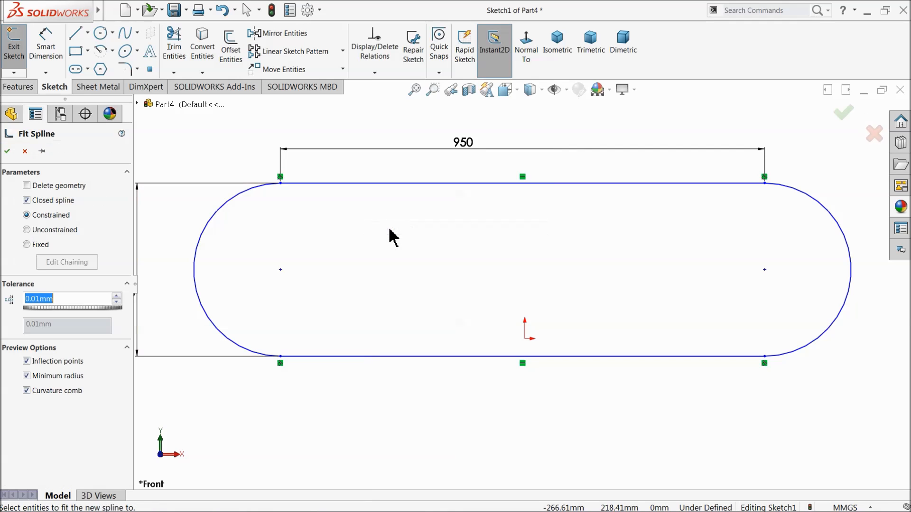
{"action": "left_click", "coordinate": [782, 10]}
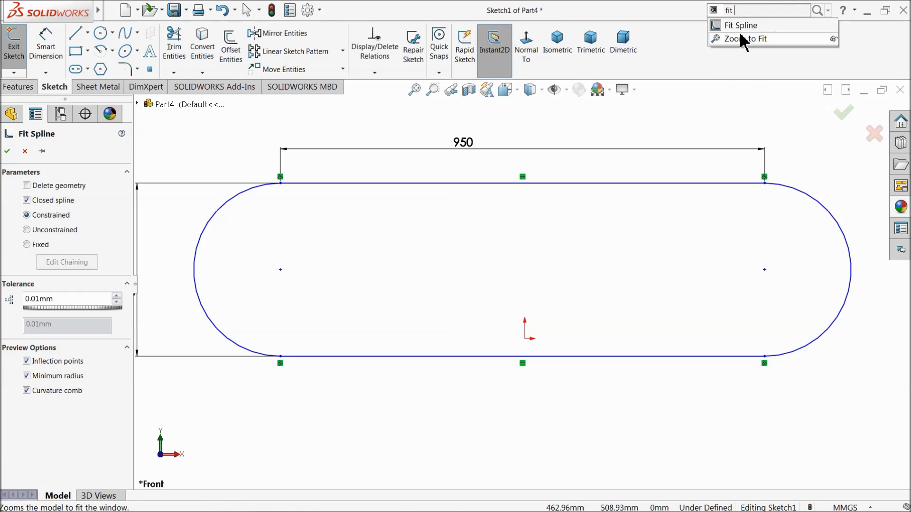
{"action": "left_click", "coordinate": [683, 117]}
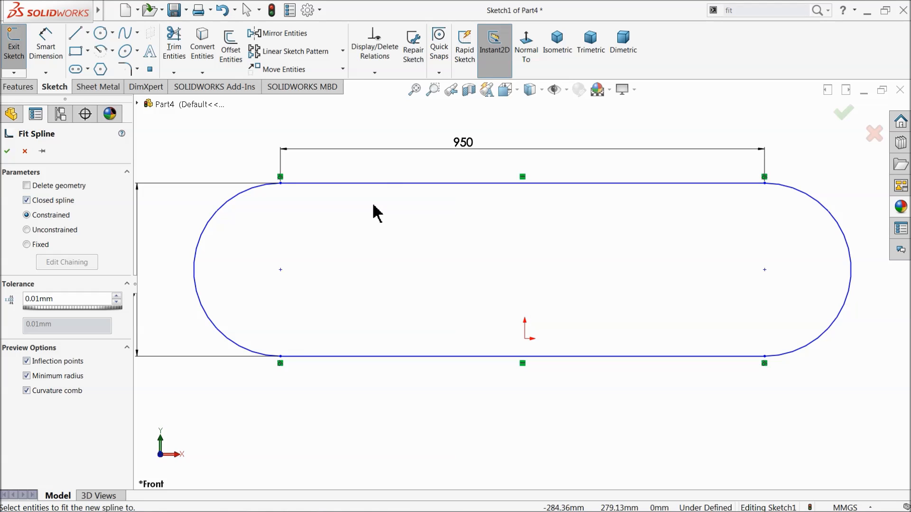
{"action": "left_click", "coordinate": [525, 184]}
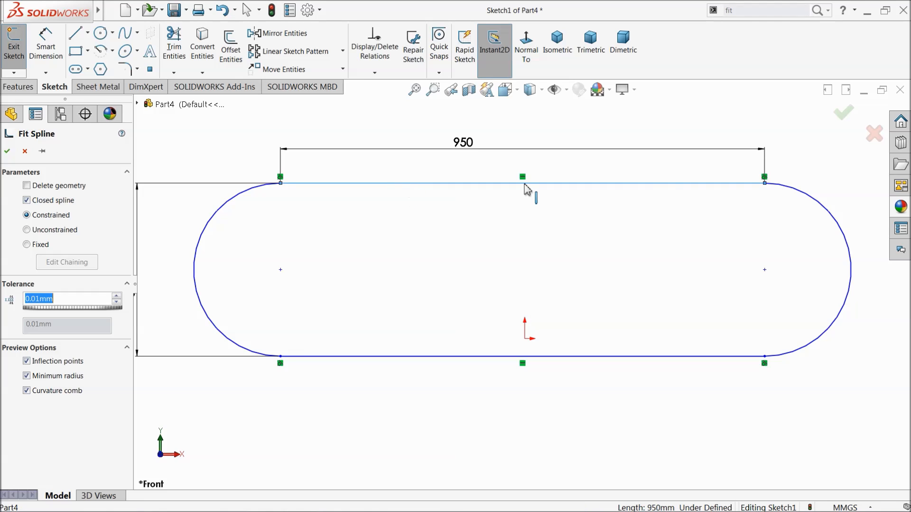
{"action": "left_click", "coordinate": [785, 190]}
{"action": "left_click", "coordinate": [670, 359]}
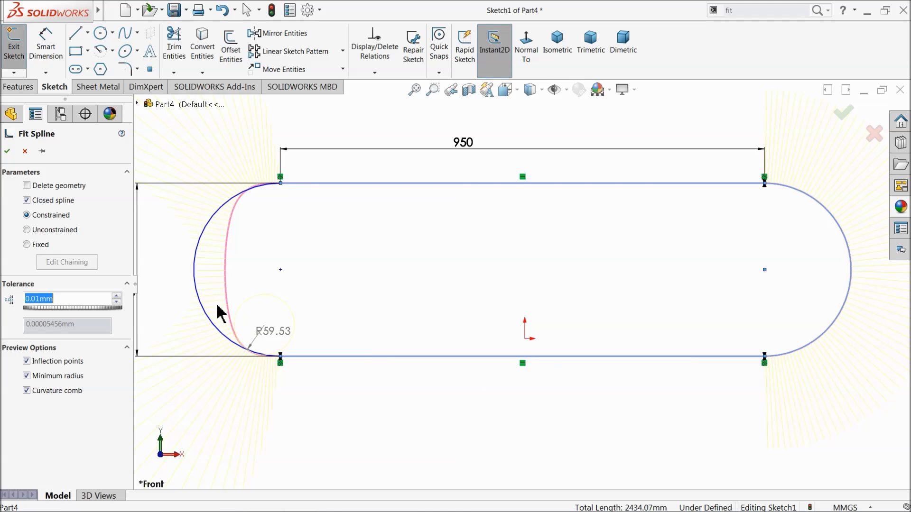
{"action": "left_click", "coordinate": [204, 297]}
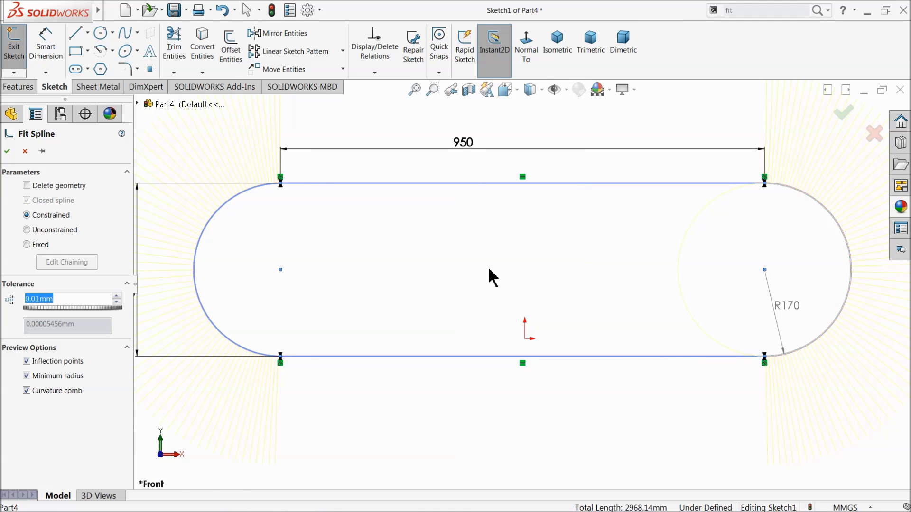
{"action": "scroll", "coordinate": [493, 278], "scroll_direction": "up", "scroll_amount": 2}
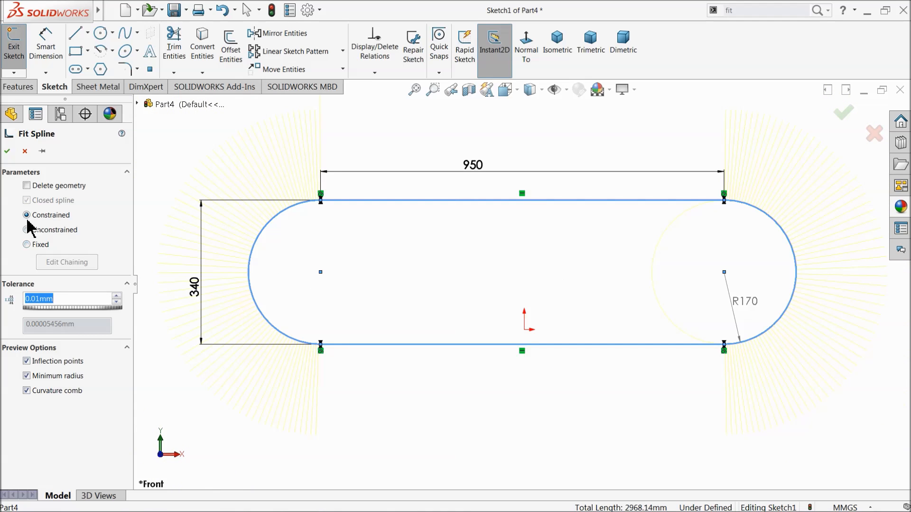
{"action": "left_click", "coordinate": [7, 151]}
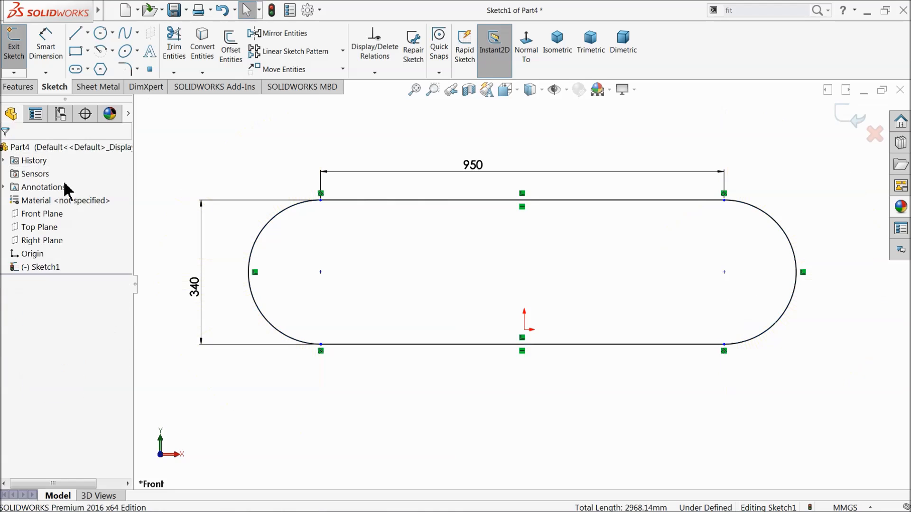
Step: Select the fitted spline to check that it runs around the whole outline, and exit the sketch
{"action": "left_click", "coordinate": [426, 204]}
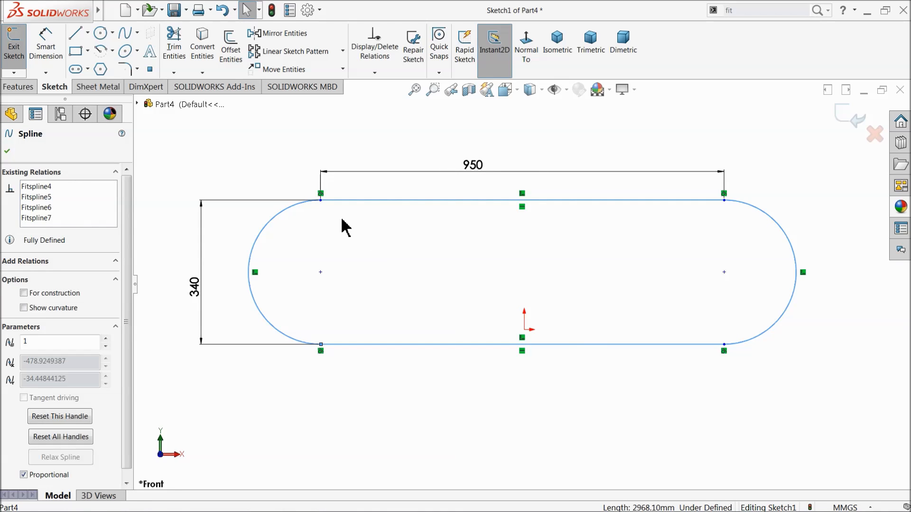
{"action": "left_click", "coordinate": [286, 166]}
{"action": "left_click", "coordinate": [366, 200]}
{"action": "left_click", "coordinate": [851, 119]}
Step: Save the part on the Desktop under the file name "chain path"
{"action": "middle_click_drag", "start_coordinate": [507, 217], "coordinate": [489, 278]}
{"action": "scroll", "coordinate": [572, 287], "scroll_direction": "down", "scroll_amount": 3}
{"action": "scroll", "coordinate": [492, 267], "scroll_direction": "down", "scroll_amount": 1}
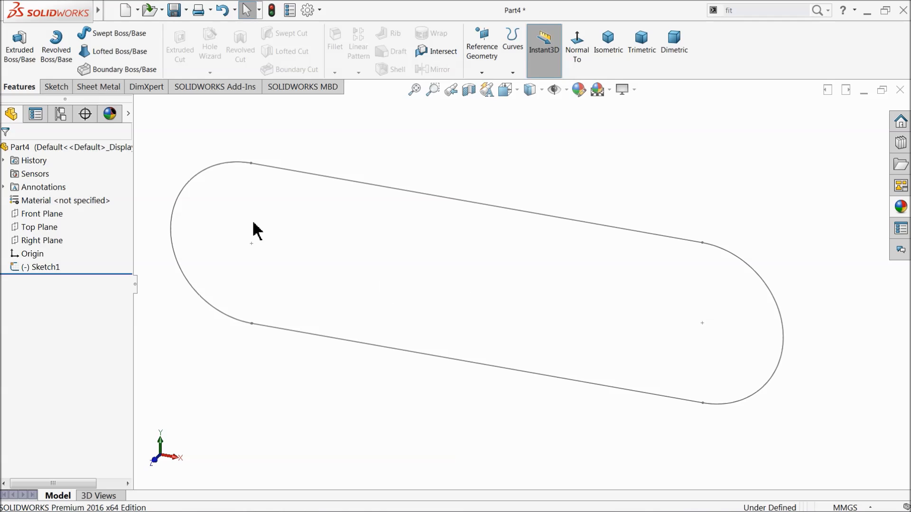
{"action": "left_click", "coordinate": [126, 11]}
{"action": "left_click", "coordinate": [506, 142]}
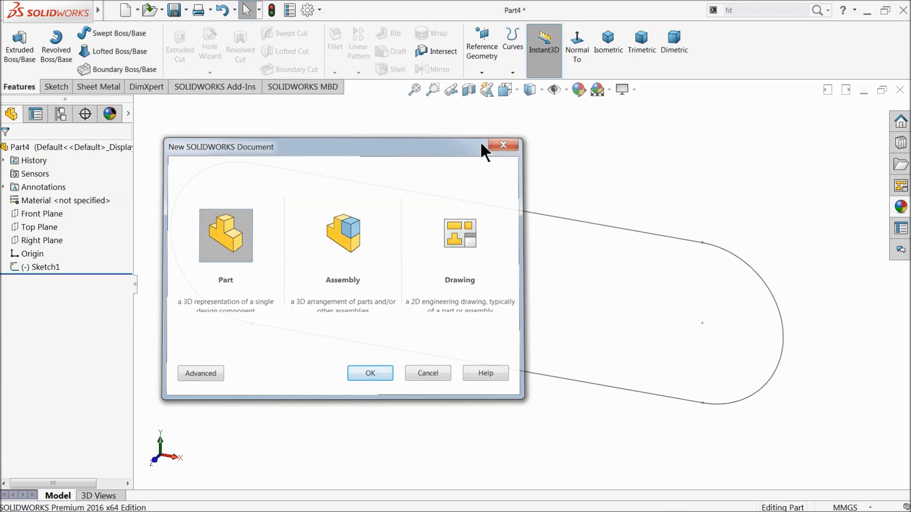
{"action": "left_click", "coordinate": [175, 10]}
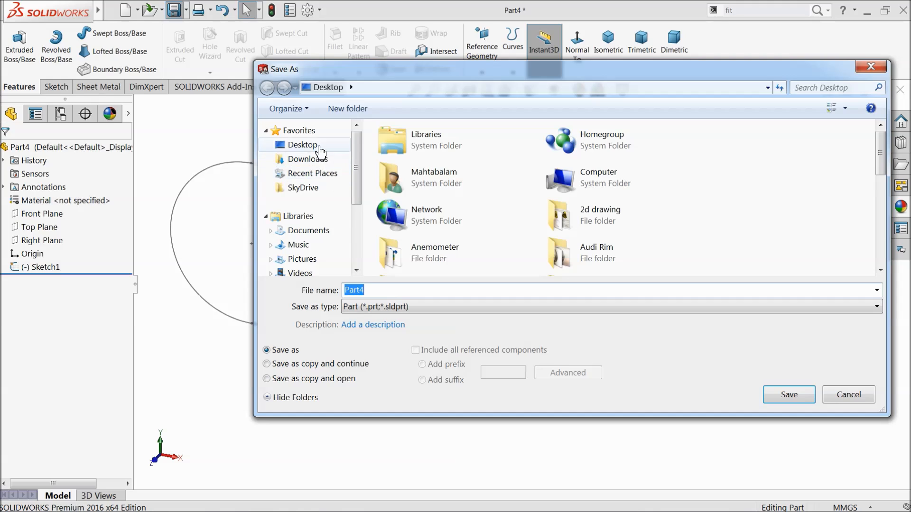
{"action": "left_click", "coordinate": [297, 144]}
{"action": "left_click", "coordinate": [391, 290]}
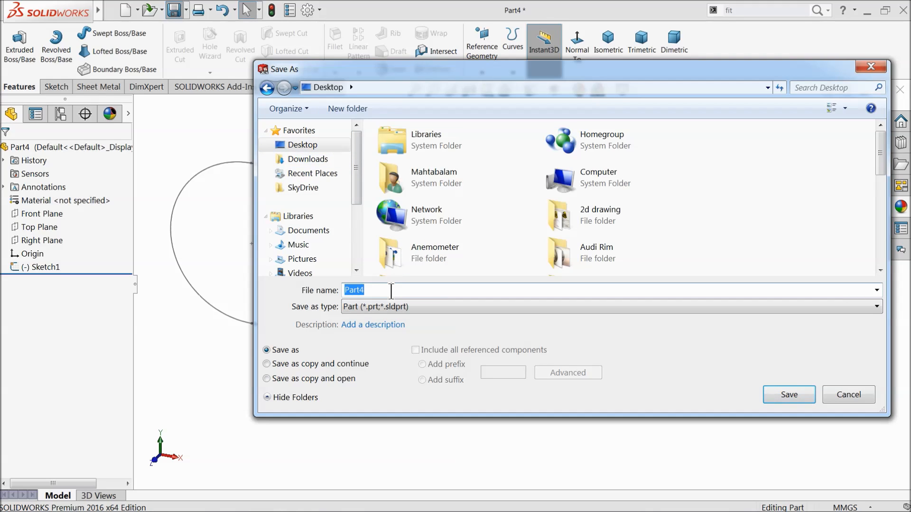
{"action": "type", "text": "chain path"}
{"action": "left_click", "coordinate": [789, 395]}
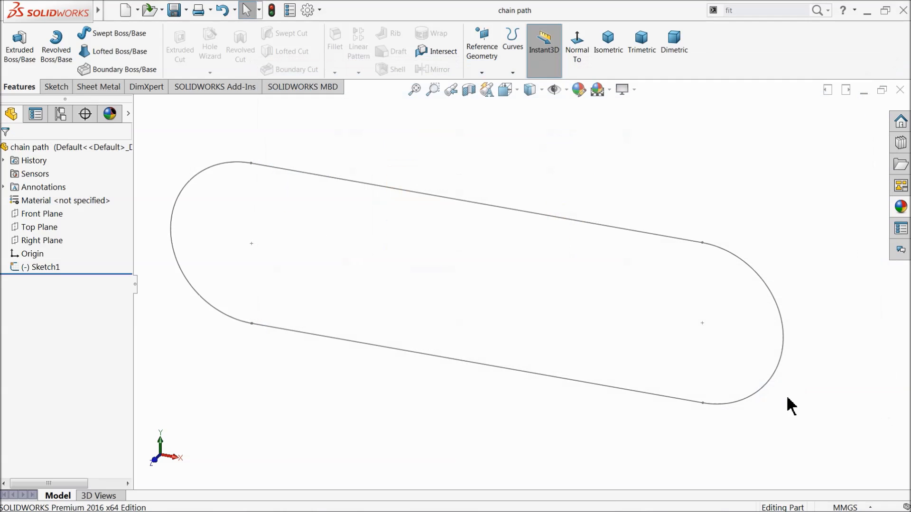
Step: Start a sketch on the Front Plane of the new part and draw a center rectangle about 232 by 133 mm centred on the origin
{"action": "mouse_move", "coordinate": [687, 333]}
{"action": "middle_mouse_down"}
{"action": "mouse_move", "coordinate": [470, 291]}
{"action": "mouse_move", "coordinate": [490, 297]}
{"action": "mouse_move", "coordinate": [417, 262]}
{"action": "middle_mouse_up"}
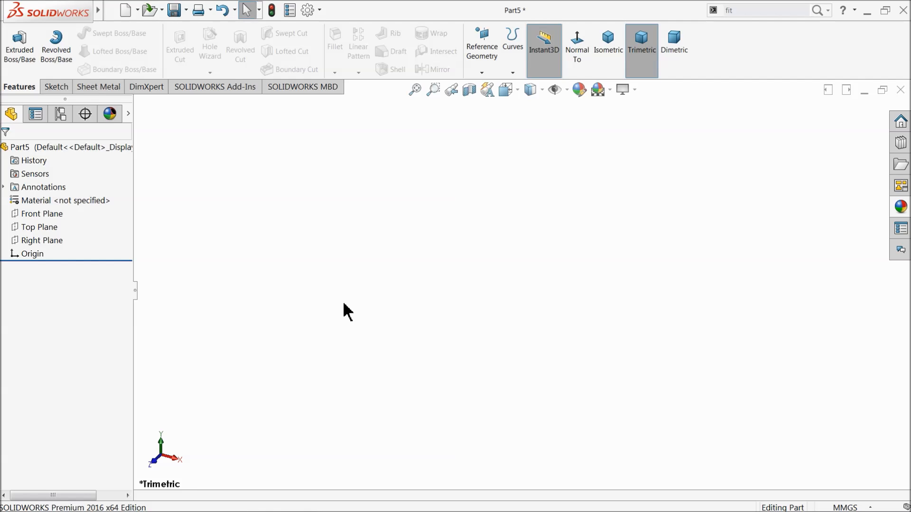
{"action": "left_click", "coordinate": [17, 217]}
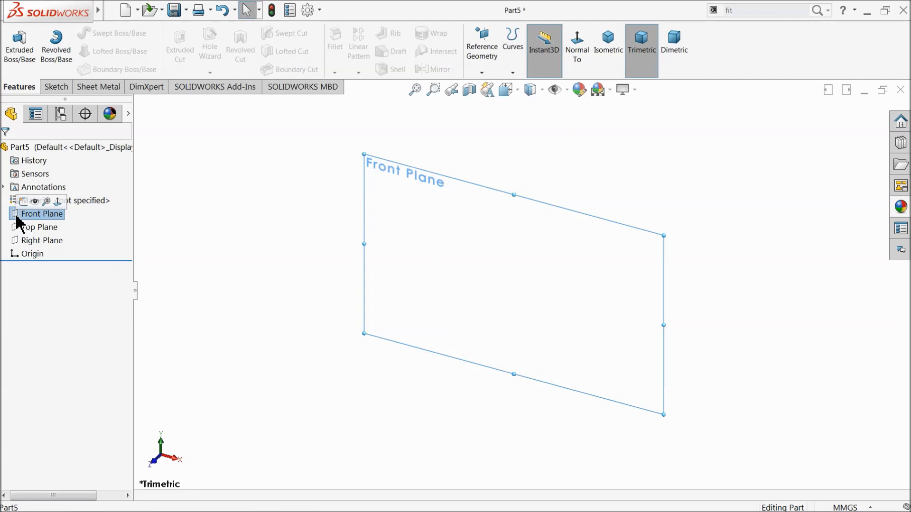
{"action": "left_click", "coordinate": [23, 205]}
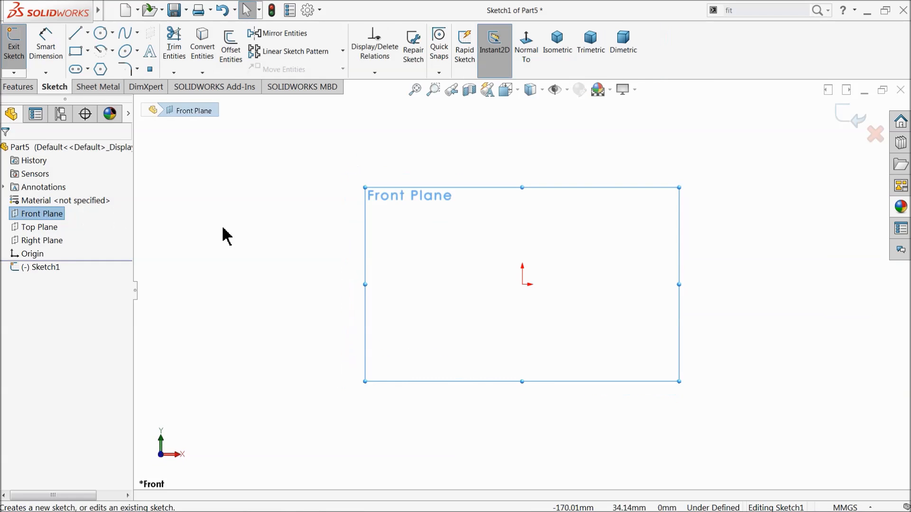
{"action": "left_click", "coordinate": [88, 51]}
{"action": "left_click", "coordinate": [88, 80]}
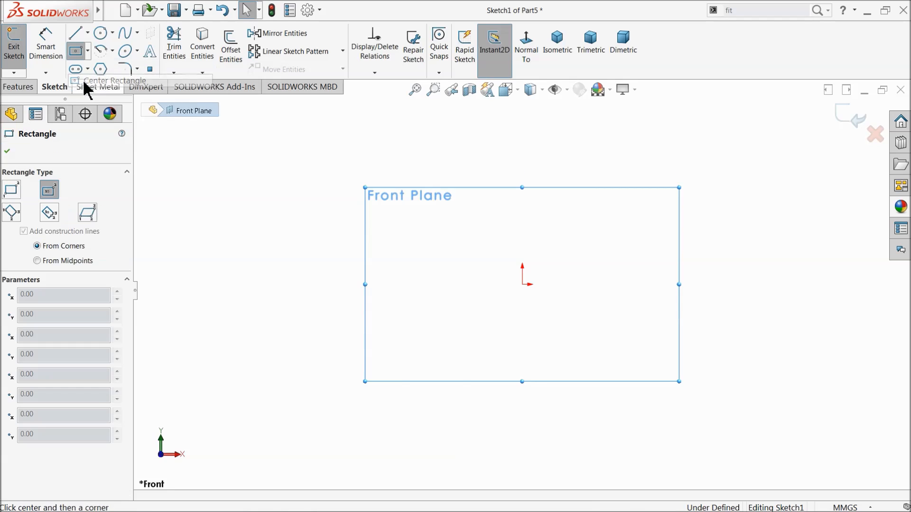
{"action": "left_click", "coordinate": [522, 284]}
{"action": "left_click", "coordinate": [318, 167]}
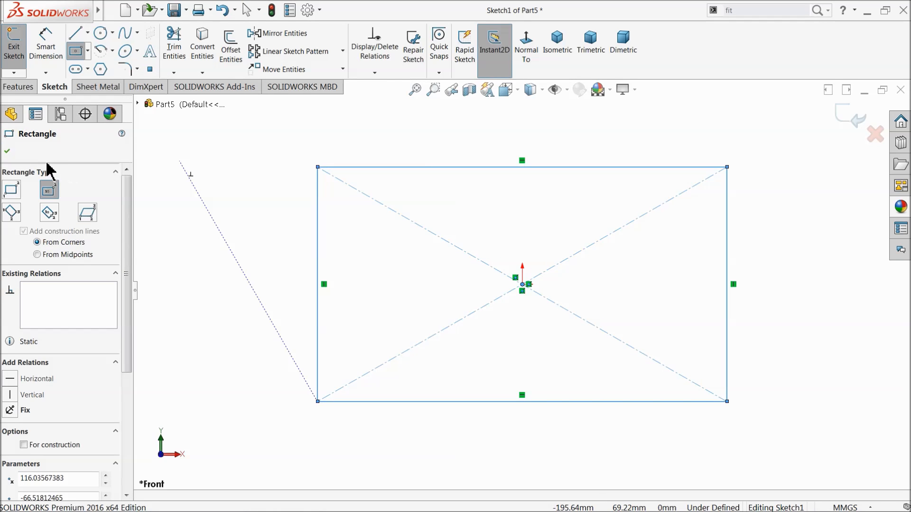
Step: Dimension the rectangle 80 mm wide and 35 mm high
{"action": "left_click", "coordinate": [46, 45]}
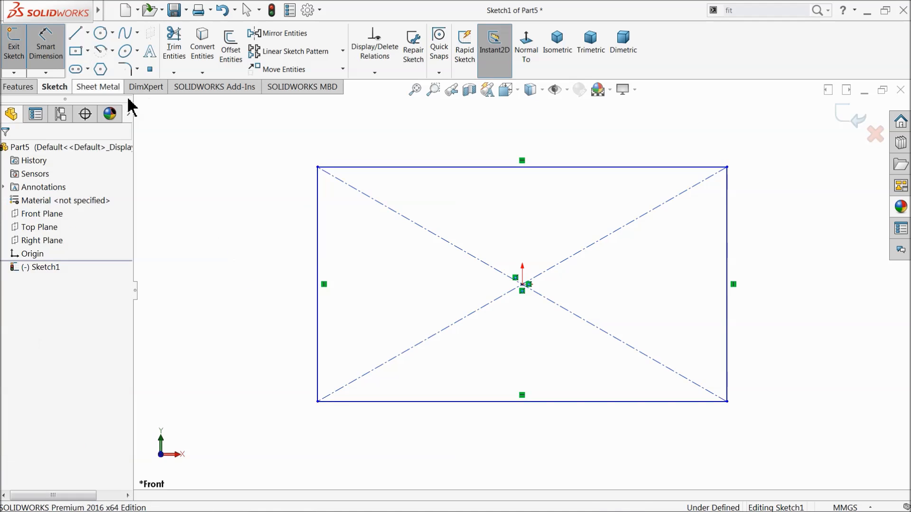
{"action": "left_click", "coordinate": [466, 167]}
{"action": "left_click", "coordinate": [471, 144]}
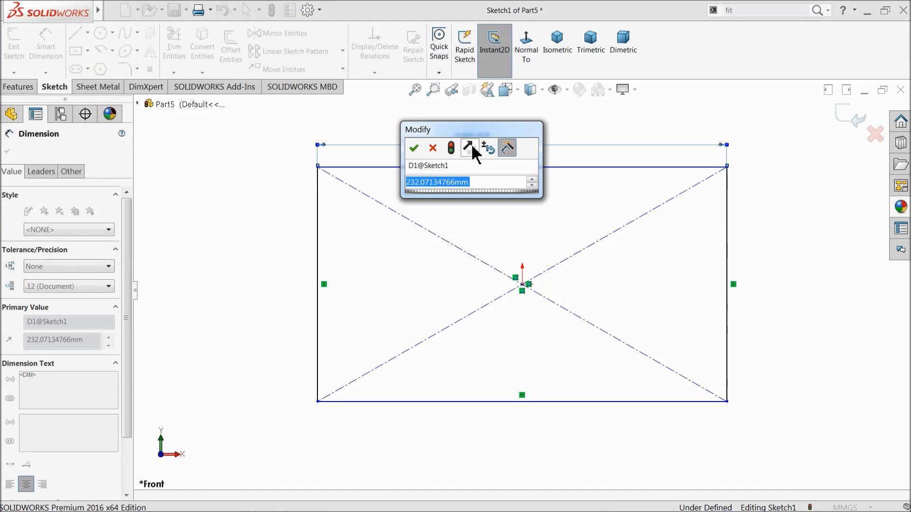
{"action": "type", "text": "80"}
{"action": "left_click", "coordinate": [414, 148]}
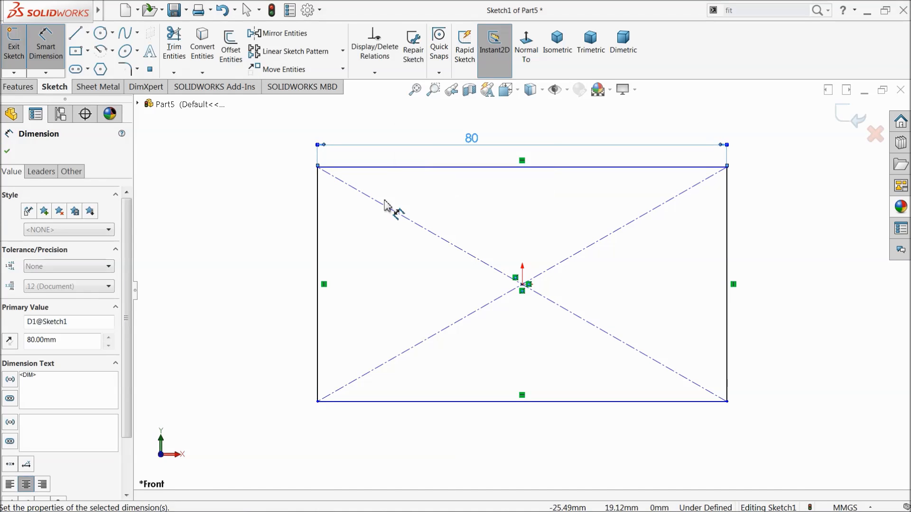
{"action": "left_click", "coordinate": [317, 262]}
{"action": "left_click", "coordinate": [270, 260]}
{"action": "type", "text": "35"}
{"action": "left_click", "coordinate": [212, 262]}
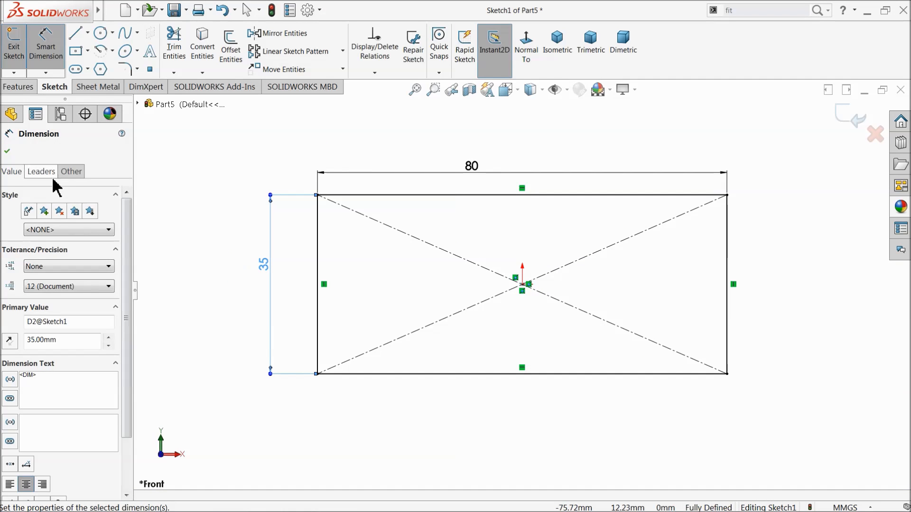
{"action": "left_click", "coordinate": [8, 150]}
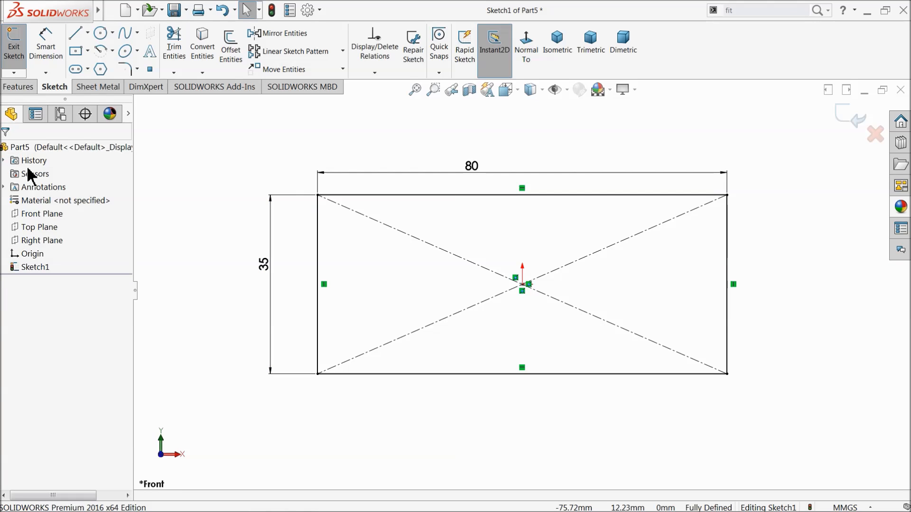
Step: Set up a thin-feature boss extrude of the rectangle with a Mid Plane end condition and 50 mm depth
{"action": "left_click", "coordinate": [22, 86]}
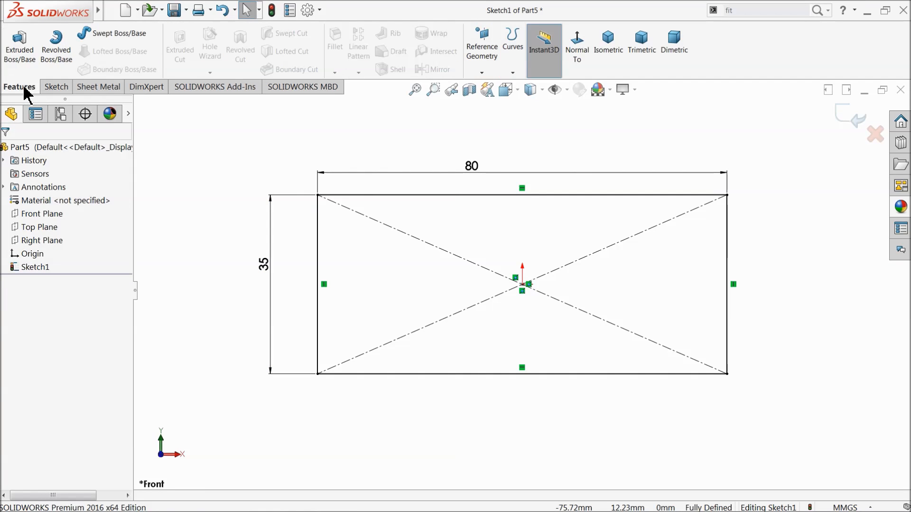
{"action": "left_click", "coordinate": [25, 58]}
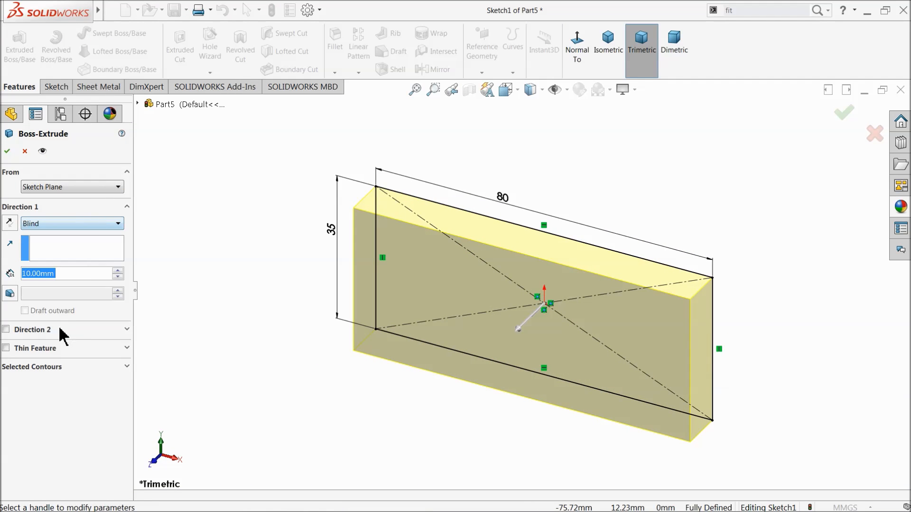
{"action": "left_click", "coordinate": [6, 348]}
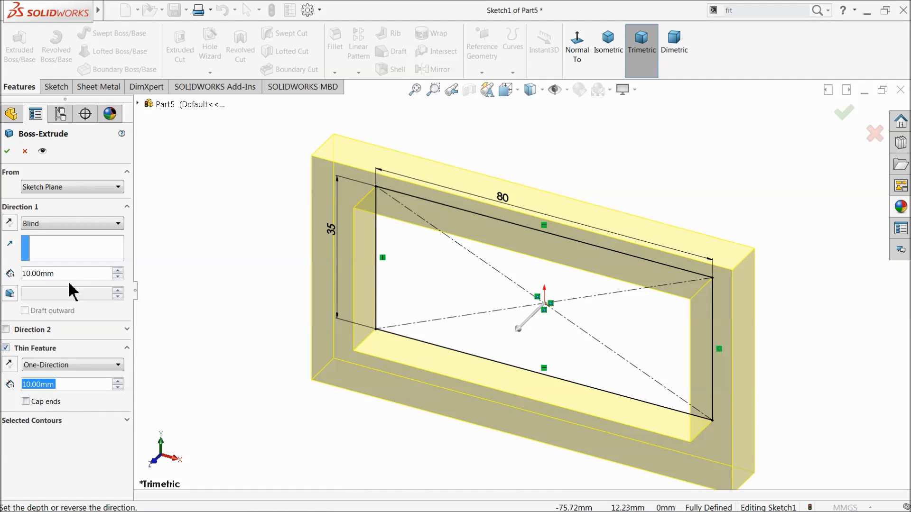
{"action": "left_click", "coordinate": [76, 223]}
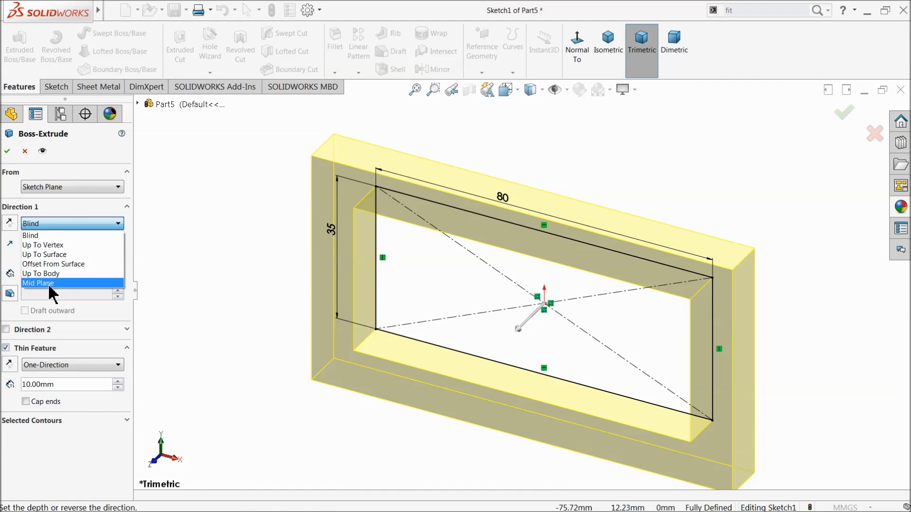
{"action": "left_click", "coordinate": [51, 291]}
{"action": "type", "text": "50"}
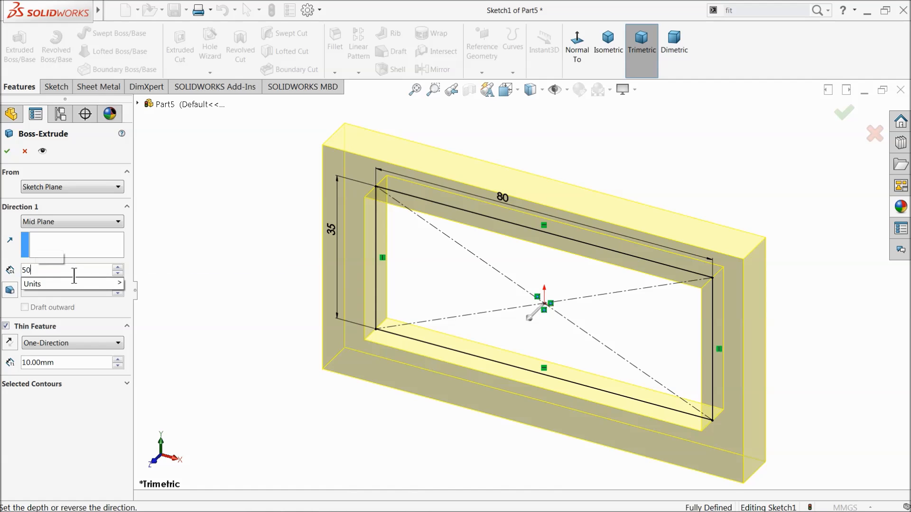
{"action": "key", "text": "Return"}
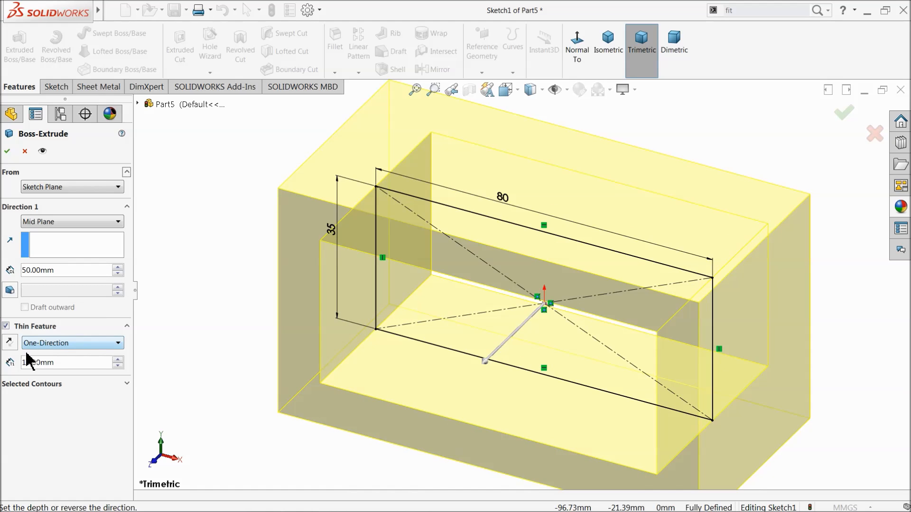
Step: Set the thin-feature wall thickness to 3 mm in one direction and accept the extrusion
{"action": "type", "text": "3"}
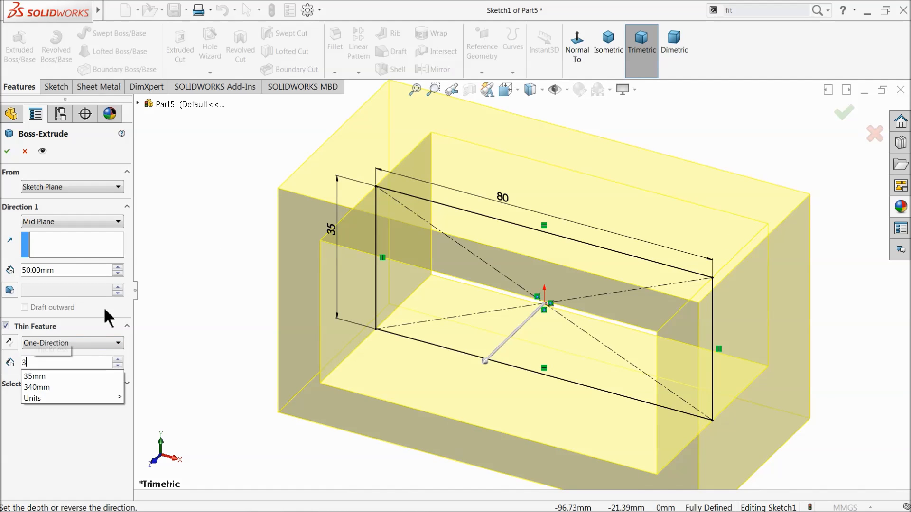
{"action": "key", "text": "Return"}
{"action": "scroll", "coordinate": [244, 280], "scroll_direction": "up", "scroll_amount": 2}
{"action": "scroll", "coordinate": [578, 325], "scroll_direction": "down", "scroll_amount": 1}
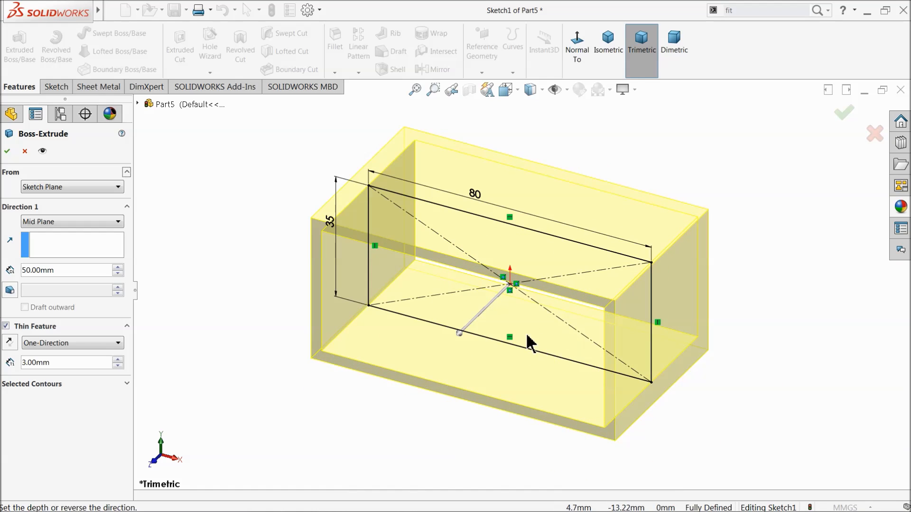
{"action": "scroll", "coordinate": [588, 357], "scroll_direction": "up", "scroll_amount": 2}
{"action": "scroll", "coordinate": [578, 352], "scroll_direction": "down", "scroll_amount": 1}
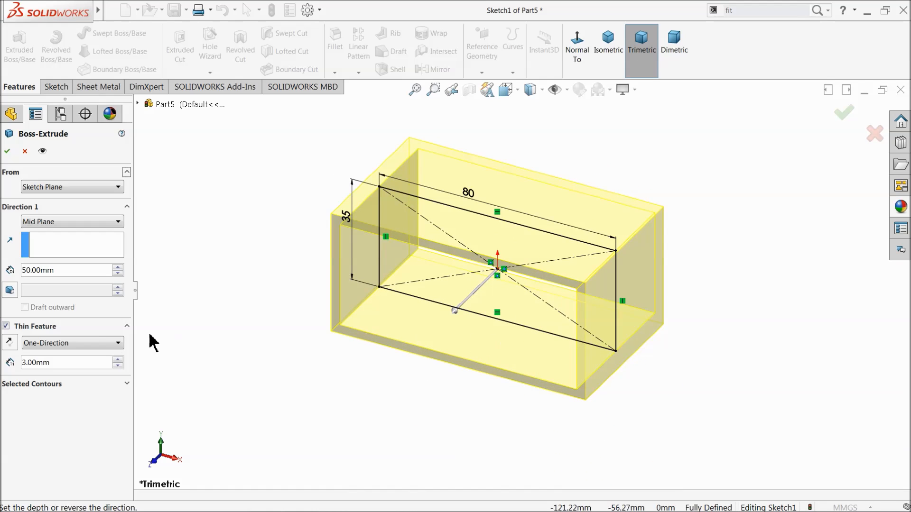
{"action": "mouse_move", "coordinate": [451, 285]}
{"action": "middle_mouse_down"}
{"action": "mouse_move", "coordinate": [471, 204]}
{"action": "mouse_move", "coordinate": [434, 277]}
{"action": "middle_mouse_up"}
{"action": "scroll", "coordinate": [455, 265], "scroll_direction": "down", "scroll_amount": 2}
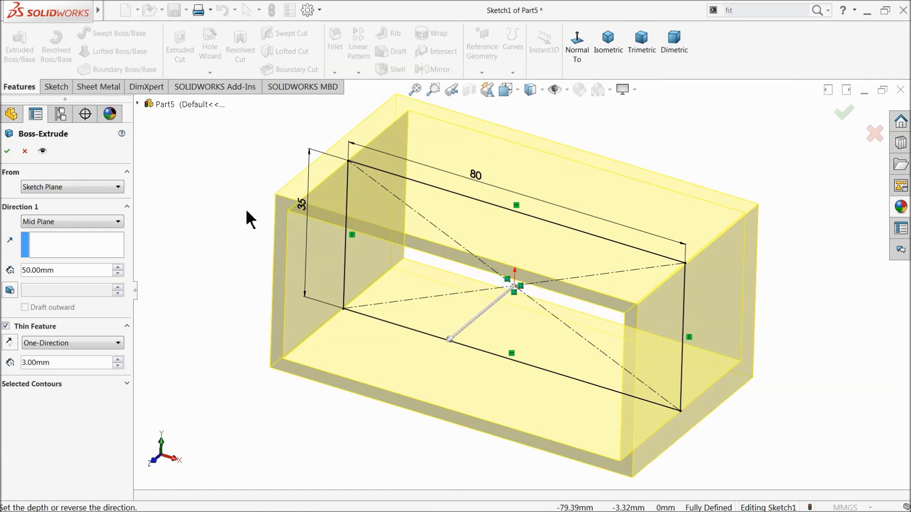
{"action": "left_click", "coordinate": [7, 151]}
{"action": "mouse_move", "coordinate": [270, 285]}
{"action": "middle_mouse_down"}
{"action": "mouse_move", "coordinate": [275, 233]}
{"action": "mouse_move", "coordinate": [274, 261]}
{"action": "mouse_move", "coordinate": [261, 265]}
{"action": "mouse_move", "coordinate": [270, 270]}
{"action": "middle_mouse_up"}
{"action": "left_click", "coordinate": [257, 252]}
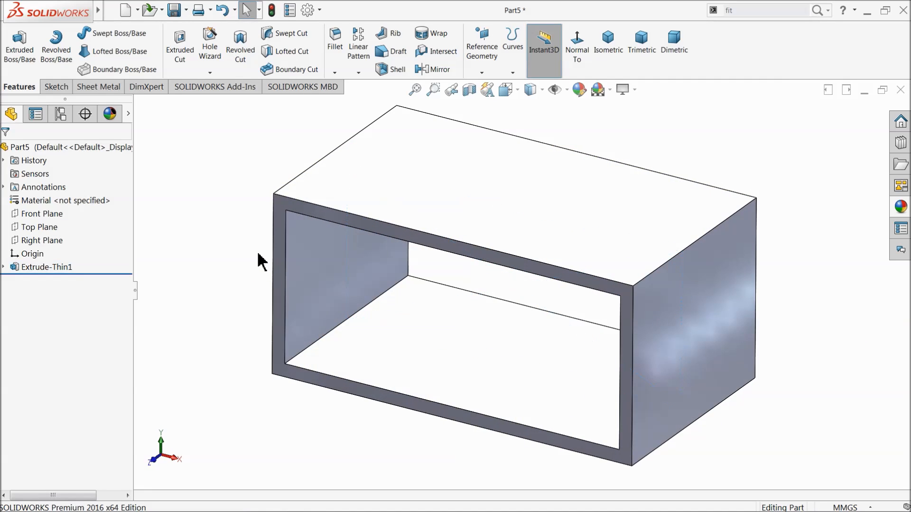
Step: Sketch a corner rectangle about 49 by 40 mm on the box's outer side face, starting on its top edge and extending past the open front
{"action": "scroll", "coordinate": [255, 250], "scroll_direction": "up", "scroll_amount": 2}
{"action": "left_click", "coordinate": [635, 358]}
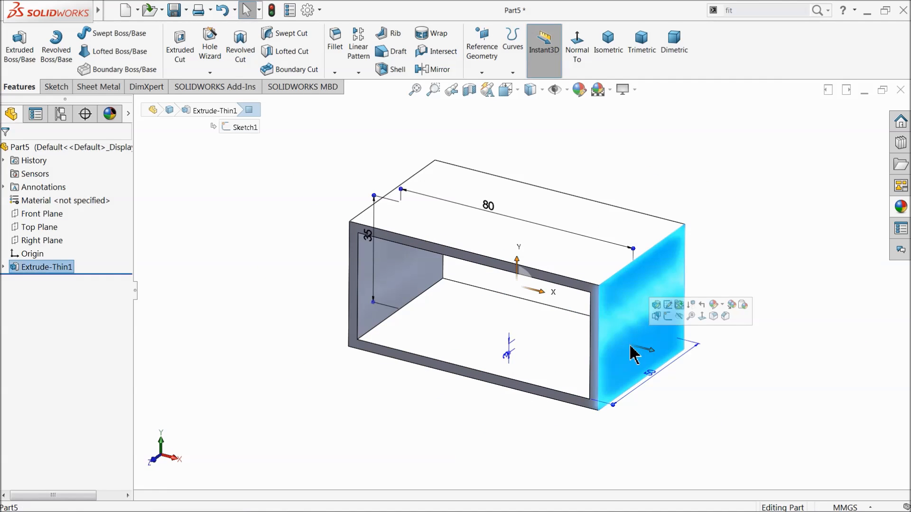
{"action": "left_click", "coordinate": [665, 318]}
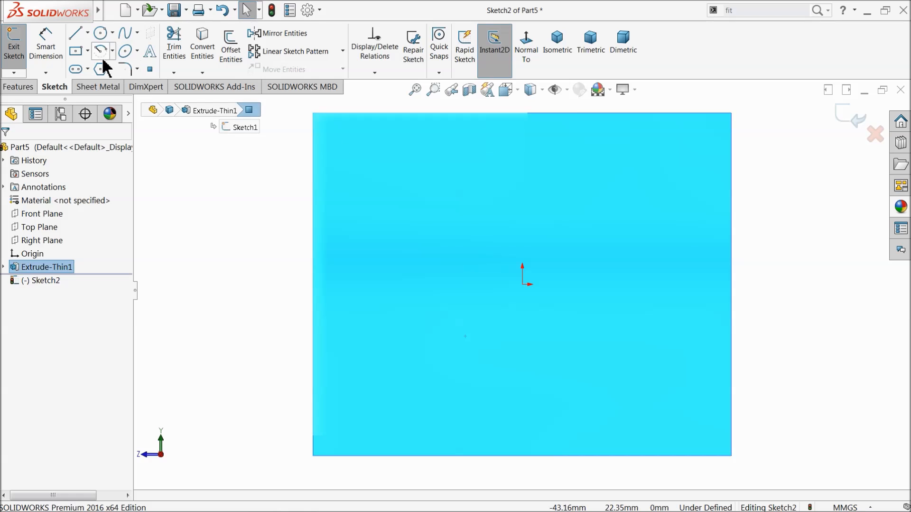
{"action": "left_click", "coordinate": [88, 51]}
{"action": "left_click", "coordinate": [95, 66]}
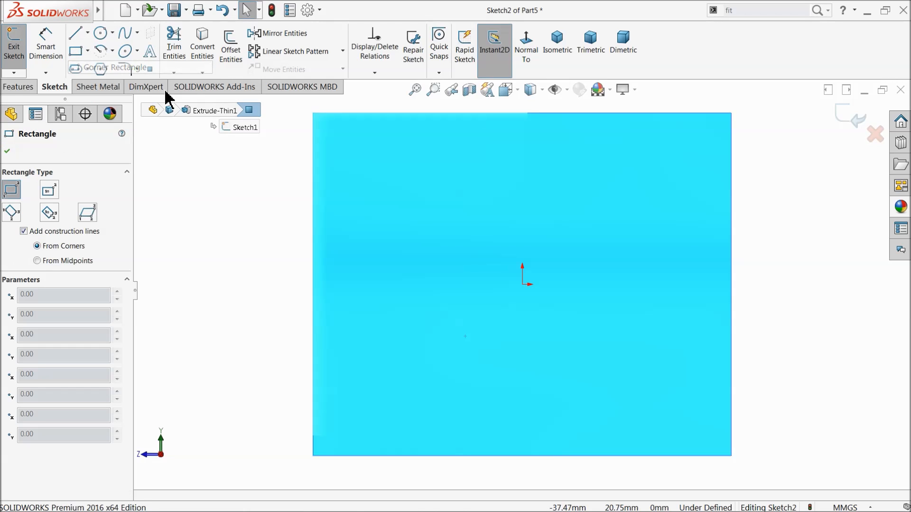
{"action": "scroll", "coordinate": [447, 230], "scroll_direction": "up", "scroll_amount": 5}
{"action": "scroll", "coordinate": [484, 327], "scroll_direction": "down", "scroll_amount": 1}
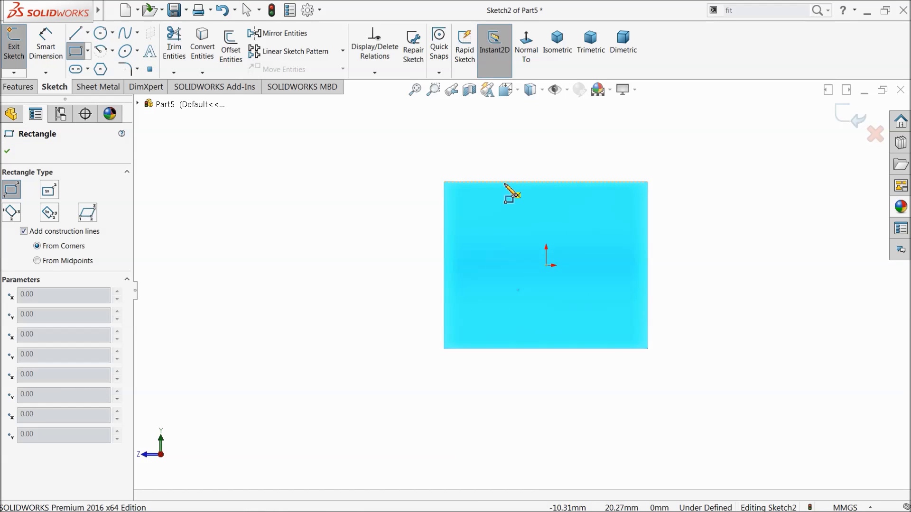
{"action": "left_click", "coordinate": [504, 183]}
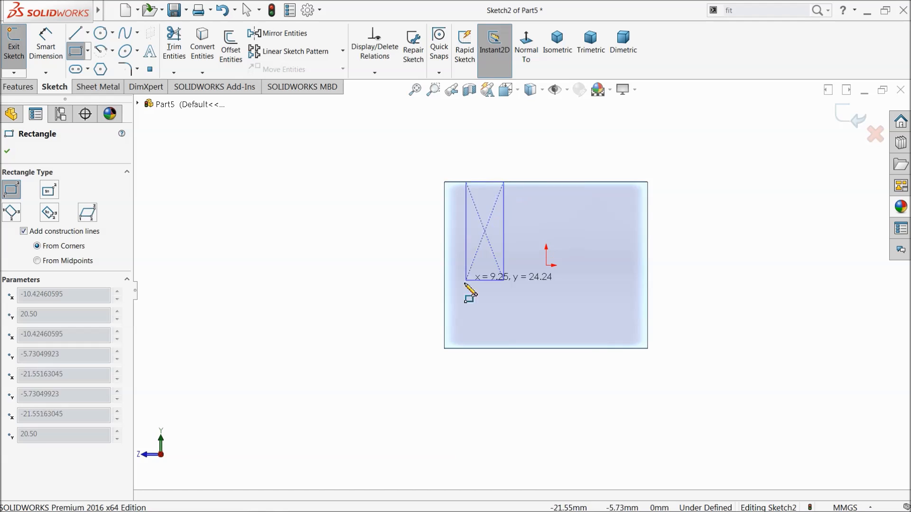
{"action": "left_click", "coordinate": [304, 344]}
{"action": "right_click", "coordinate": [227, 198]}
{"action": "left_click", "coordinate": [258, 240]}
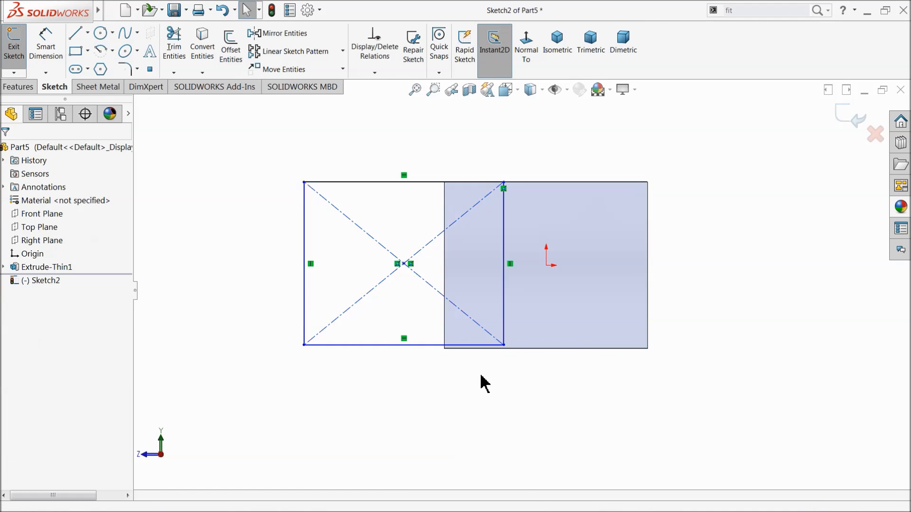
Step: Make the rectangle's bottom line collinear with the bottom edge of the box's side face
{"action": "scroll", "coordinate": [481, 382], "scroll_direction": "down", "scroll_amount": 4}
{"action": "left_click", "coordinate": [393, 295]}
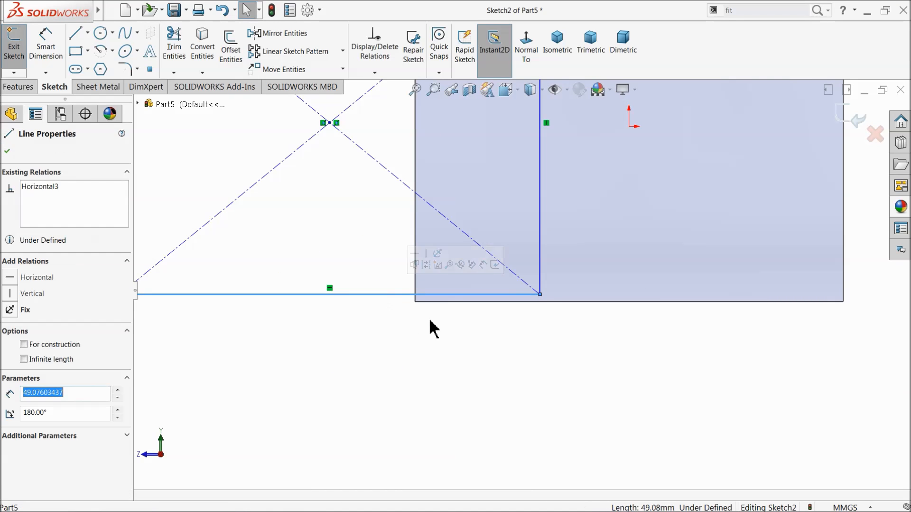
{"action": "left_click", "coordinate": [451, 301], "text": "ctrl"}
{"action": "left_click", "coordinate": [478, 265]}
{"action": "scroll", "coordinate": [406, 289], "scroll_direction": "up", "scroll_amount": 3}
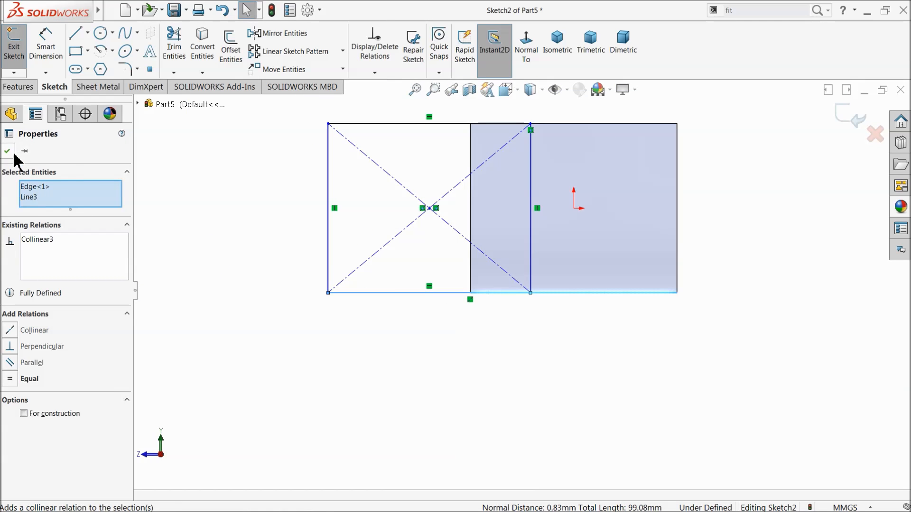
{"action": "left_click", "coordinate": [8, 151]}
Step: Dimension the horizontal distance from the rectangle's vertical line on the side face to the origin as 20 mm
{"action": "left_click", "coordinate": [46, 48]}
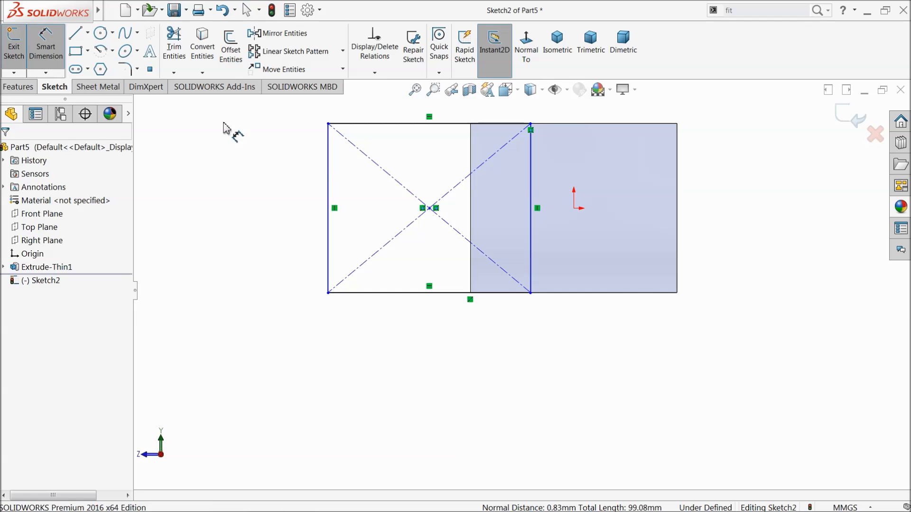
{"action": "left_click", "coordinate": [532, 208]}
{"action": "left_click", "coordinate": [574, 209]}
{"action": "left_click", "coordinate": [563, 331]}
{"action": "type", "text": "20"}
{"action": "key", "text": "Return"}
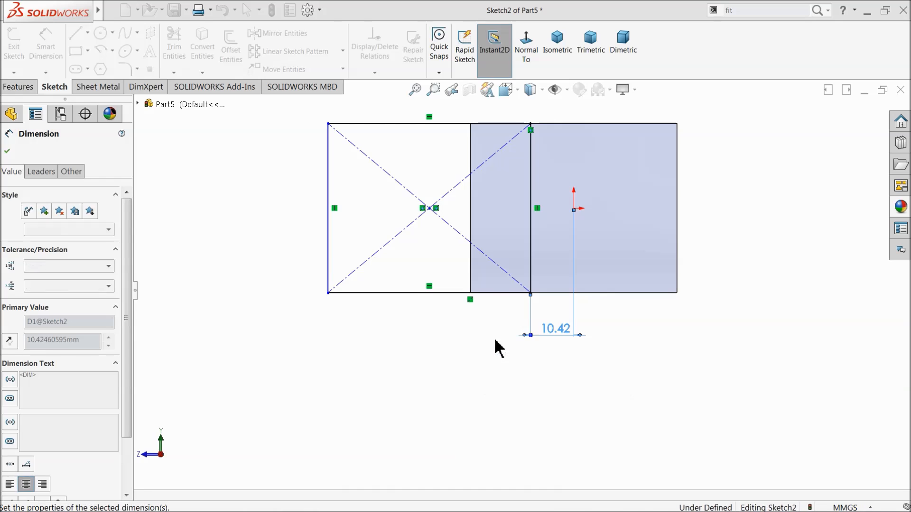
Step: Dimension the rectangle's bottom line to a length of 50 mm and finish dimensioning
{"action": "left_click", "coordinate": [418, 295]}
{"action": "left_click", "coordinate": [417, 344]}
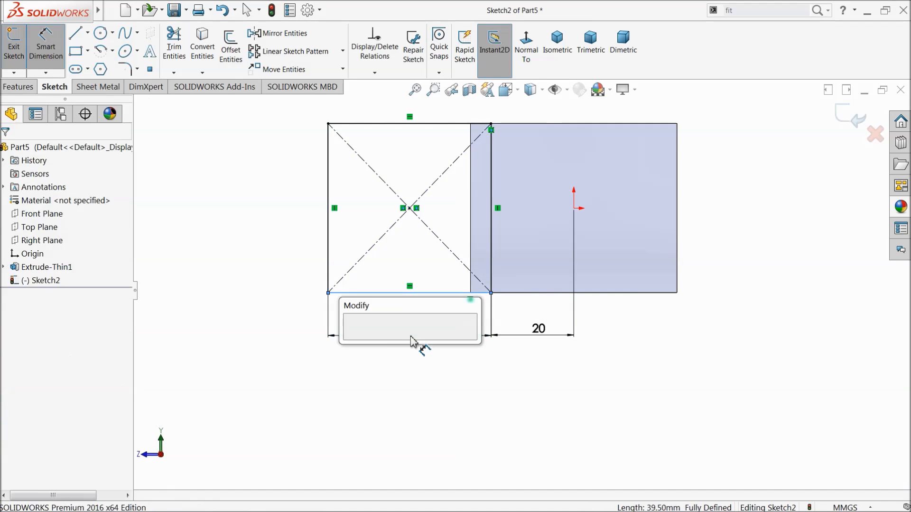
{"action": "type", "text": "50"}
{"action": "left_click", "coordinate": [352, 338]}
{"action": "mouse_move", "coordinate": [382, 290]}
{"action": "middle_mouse_down"}
{"action": "mouse_move", "coordinate": [372, 256]}
{"action": "mouse_move", "coordinate": [376, 291]}
{"action": "middle_mouse_up"}
{"action": "scroll", "coordinate": [545, 293], "scroll_direction": "down", "scroll_amount": 2}
{"action": "scroll", "coordinate": [544, 293], "scroll_direction": "down", "scroll_amount": 1}
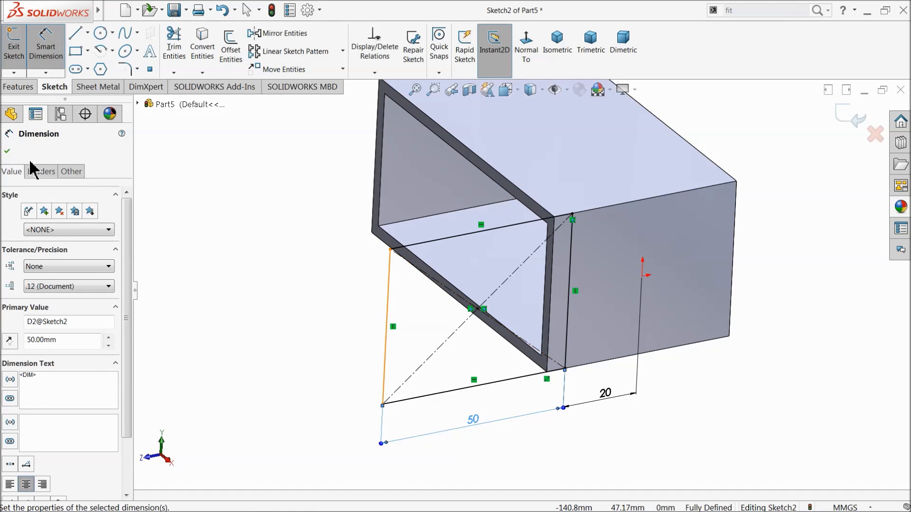
{"action": "left_click", "coordinate": [8, 151]}
Step: Extrude the side plate's rectangle outward with a blind depth of 4 mm, merged with the box
{"action": "left_click", "coordinate": [19, 87]}
{"action": "left_click", "coordinate": [19, 47]}
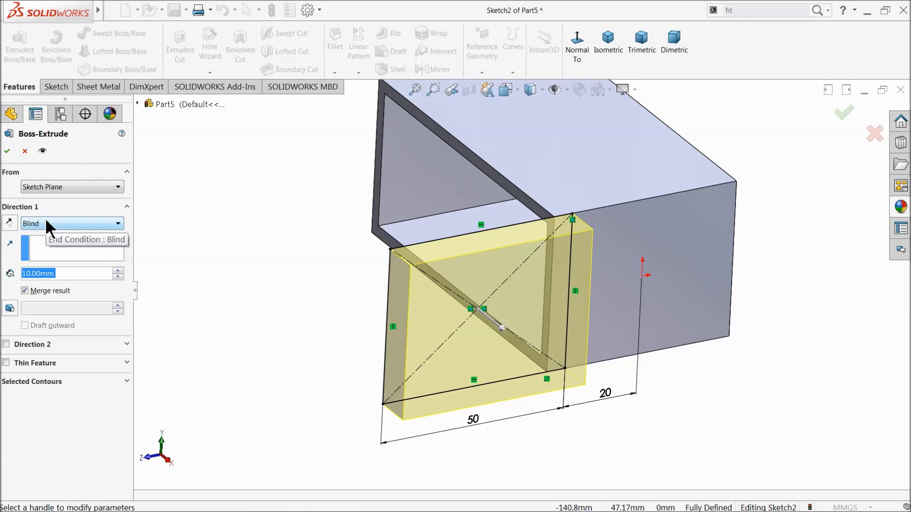
{"action": "type", "text": "4"}
{"action": "key", "text": "Return"}
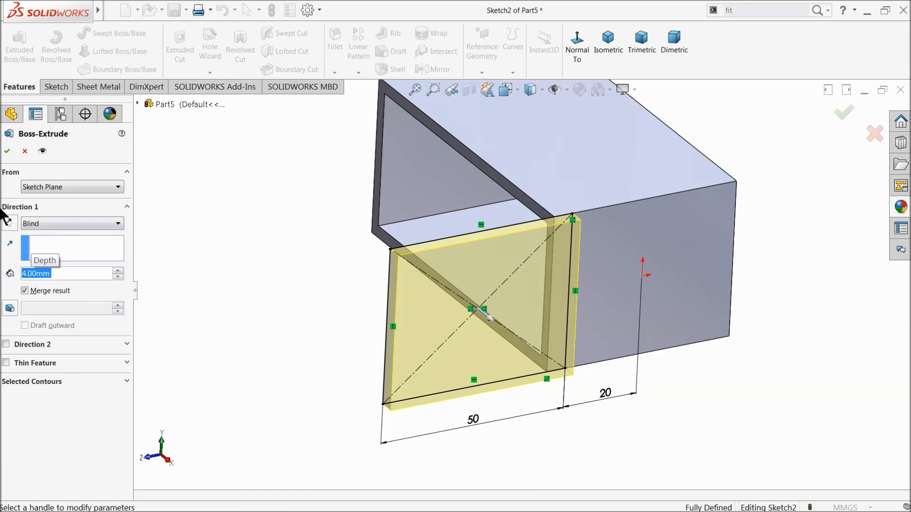
{"action": "left_click", "coordinate": [8, 152]}
Step: Chamfer the plate's outer vertical edge next to the box's side face with 4 mm distance and 45 degrees
{"action": "mouse_move", "coordinate": [517, 265]}
{"action": "middle_mouse_down"}
{"action": "mouse_move", "coordinate": [532, 260]}
{"action": "mouse_move", "coordinate": [467, 258]}
{"action": "mouse_move", "coordinate": [526, 263]}
{"action": "middle_mouse_up"}
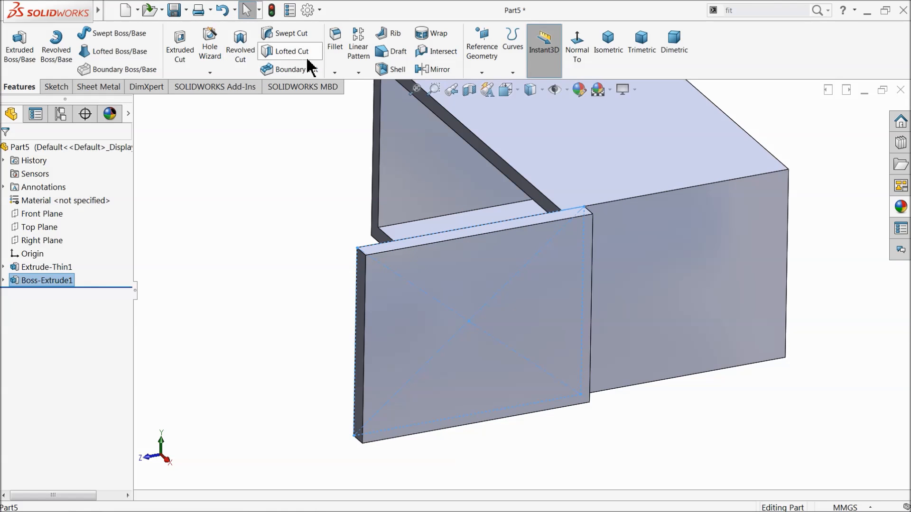
{"action": "left_click", "coordinate": [334, 73]}
{"action": "left_click", "coordinate": [357, 105]}
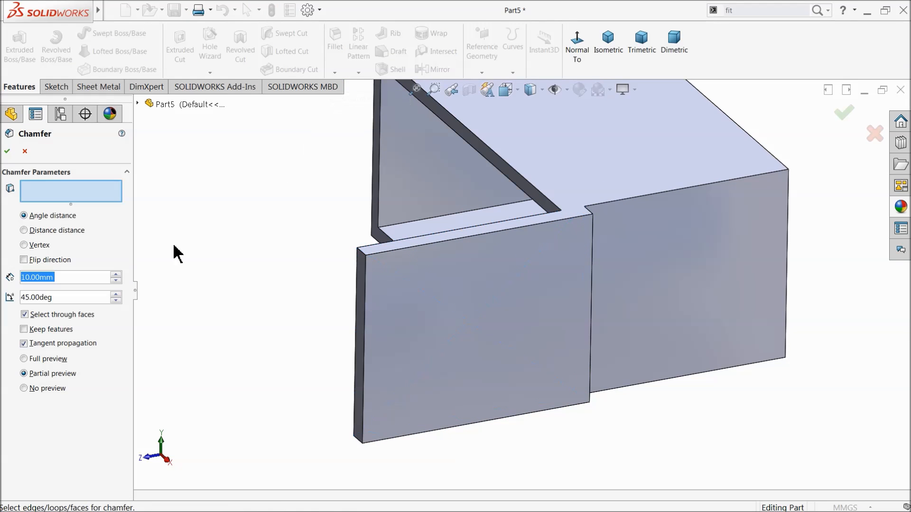
{"action": "type", "text": "4"}
{"action": "key", "text": "Return"}
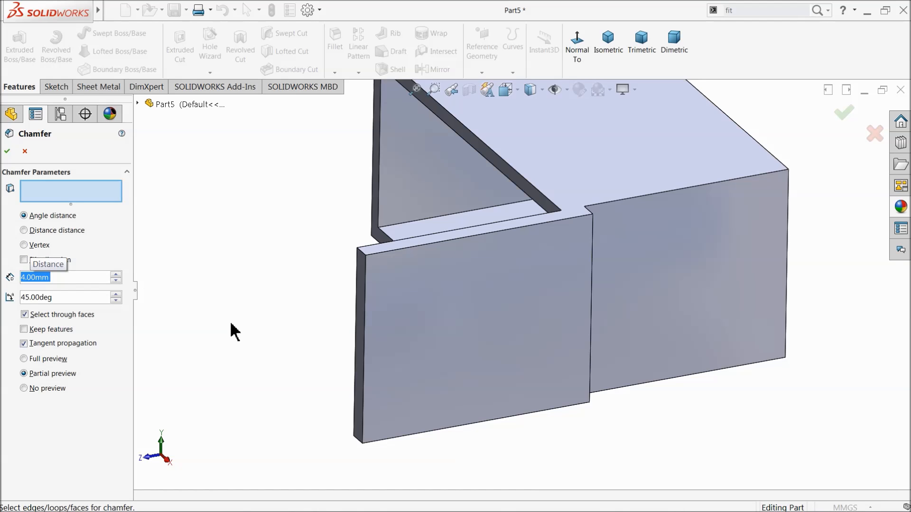
{"action": "middle_click_drag", "start_coordinate": [258, 322], "coordinate": [218, 321]}
{"action": "scroll", "coordinate": [326, 285], "scroll_direction": "down", "scroll_amount": 6}
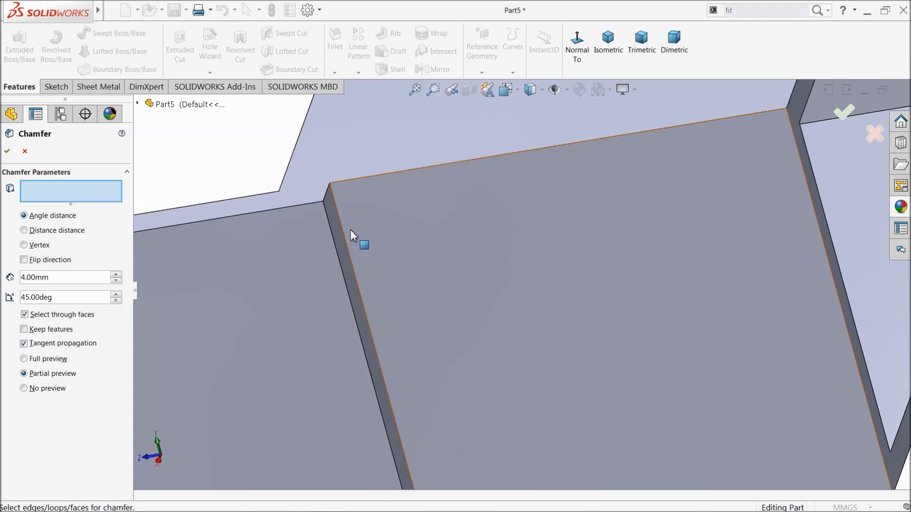
{"action": "left_click", "coordinate": [341, 226]}
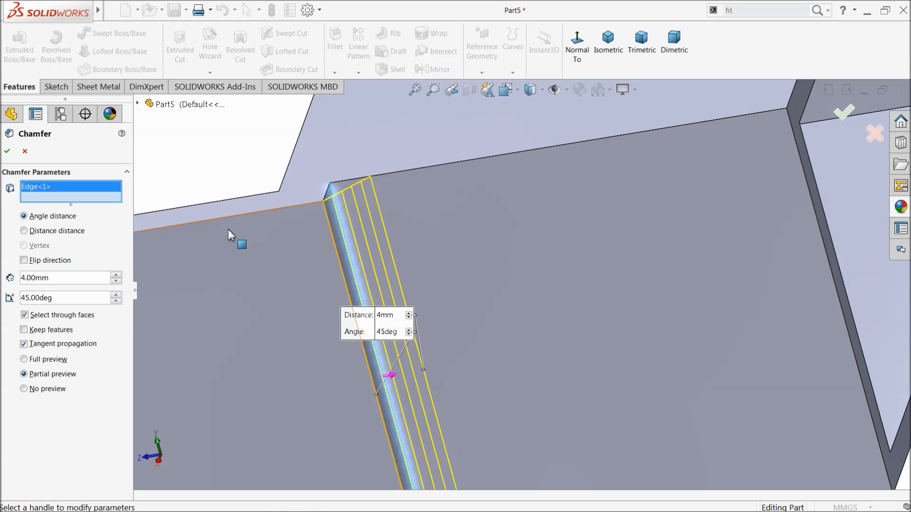
{"action": "left_click", "coordinate": [7, 151]}
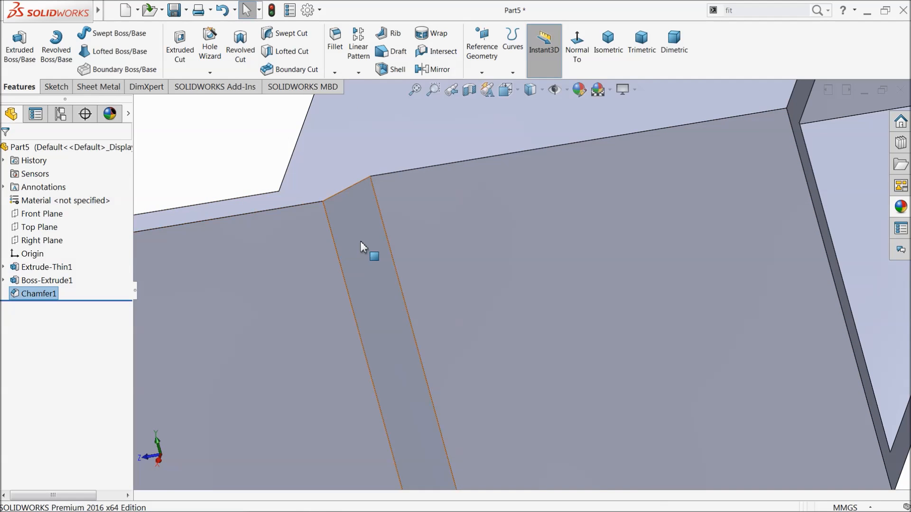
Step: Sketch a corner rectangle about 23 by 43 mm on the box's outer side face, starting on its top edge and extending past the rear edge
{"action": "key", "text": "f"}
{"action": "middle_click_drag", "start_coordinate": [452, 306], "coordinate": [534, 305]}
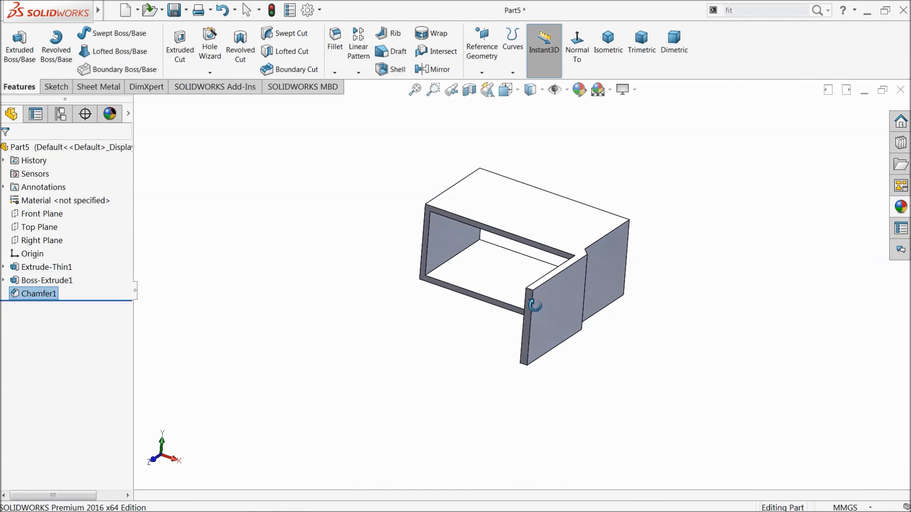
{"action": "scroll", "coordinate": [608, 240], "scroll_direction": "down", "scroll_amount": 3}
{"action": "middle_click_drag", "start_coordinate": [598, 247], "coordinate": [563, 267]}
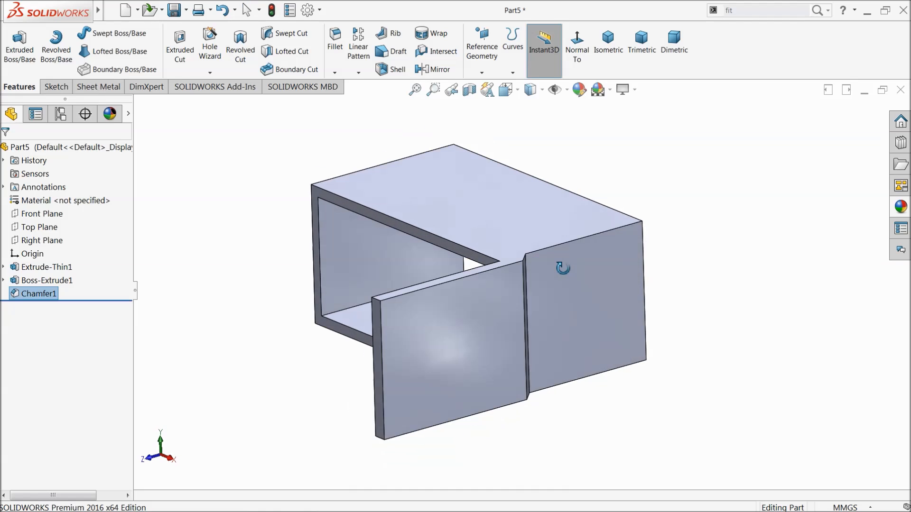
{"action": "left_click", "coordinate": [617, 306]}
{"action": "left_click", "coordinate": [640, 277]}
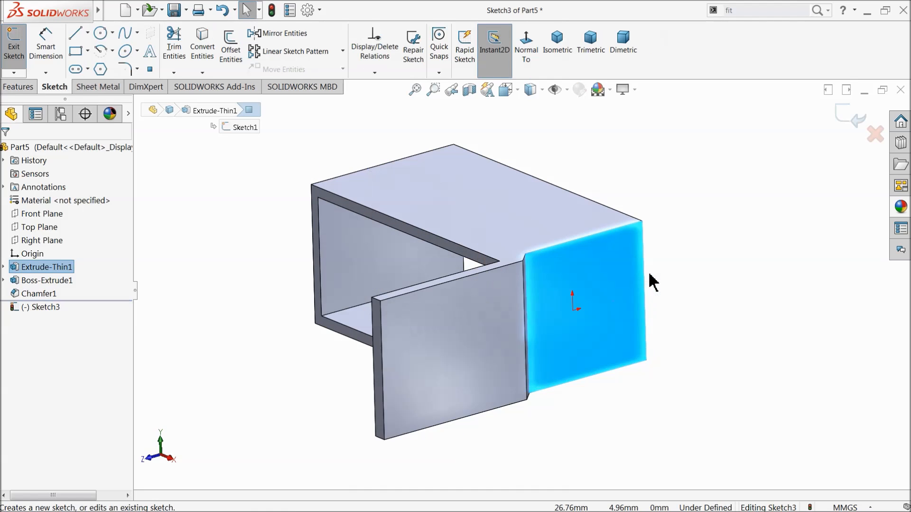
{"action": "left_click", "coordinate": [527, 69]}
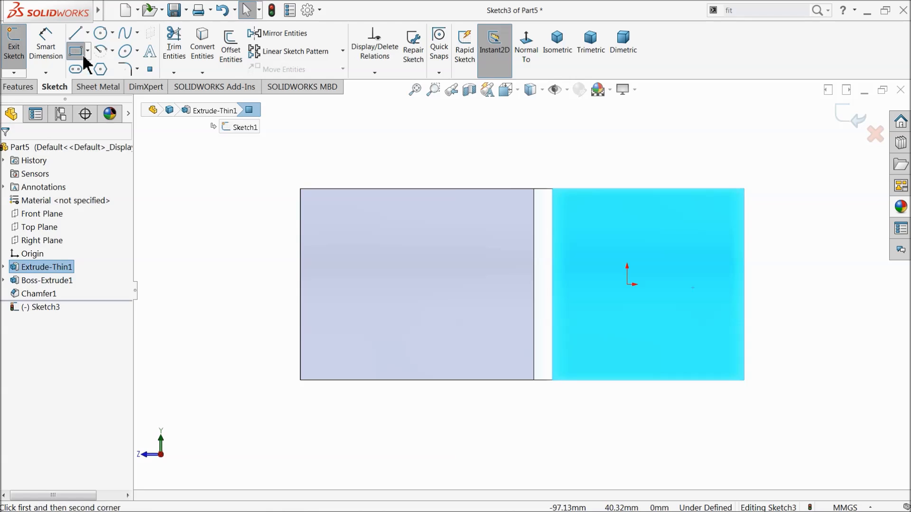
{"action": "left_click", "coordinate": [76, 50]}
{"action": "scroll", "coordinate": [697, 299], "scroll_direction": "down", "scroll_amount": 3}
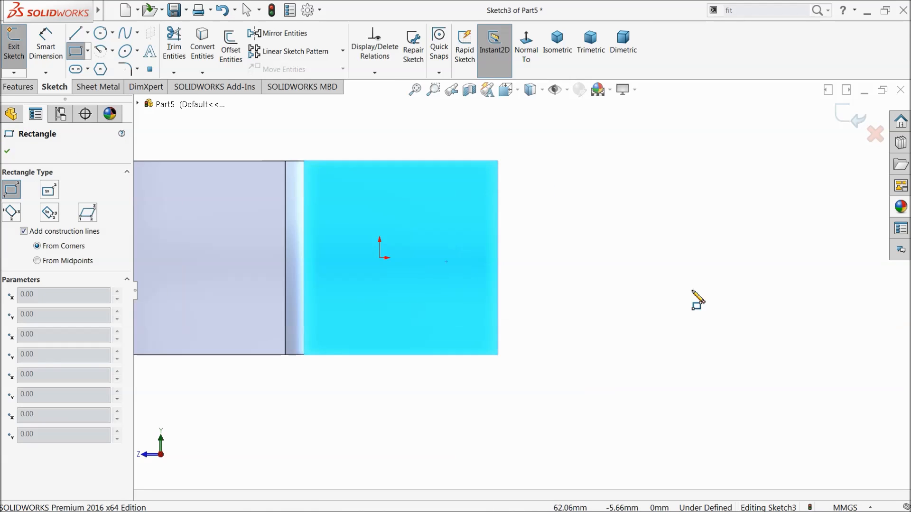
{"action": "left_click", "coordinate": [466, 162]}
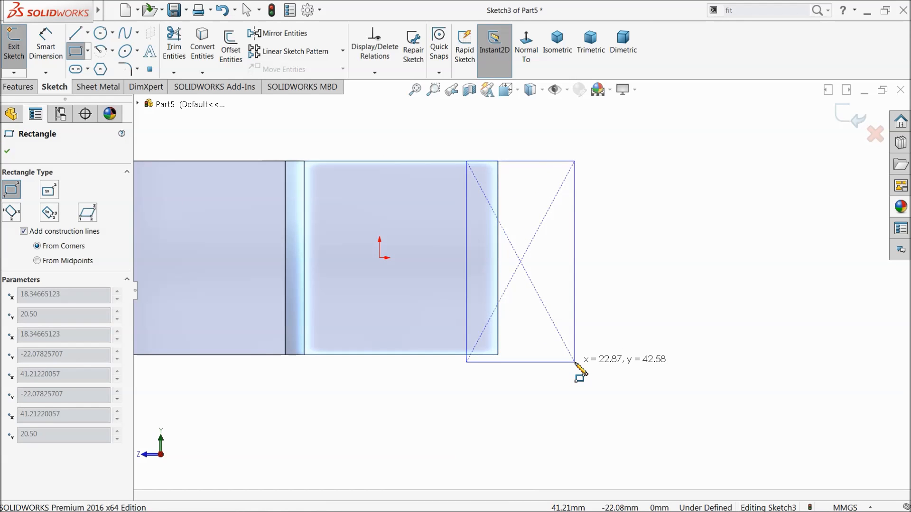
{"action": "left_click", "coordinate": [575, 361]}
{"action": "right_click", "coordinate": [611, 317]}
{"action": "left_click", "coordinate": [641, 325]}
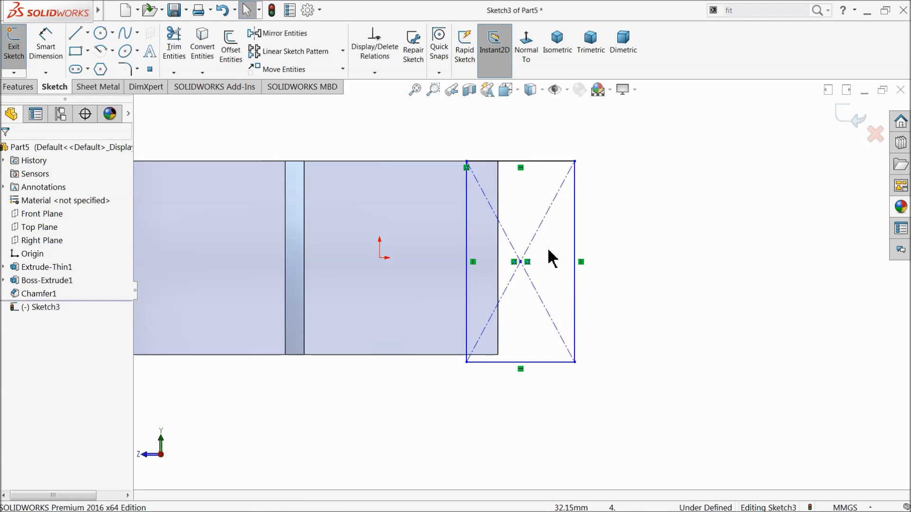
Step: Snap the rectangle's upper corner to the side face's rear top corner and make its bottom line collinear with the face's bottom edge
{"action": "mouse_move", "coordinate": [468, 163]}
{"action": "left_mouse_down"}
{"action": "mouse_move", "coordinate": [506, 164]}
{"action": "mouse_move", "coordinate": [499, 172]}
{"action": "mouse_move", "coordinate": [500, 165]}
{"action": "left_mouse_up"}
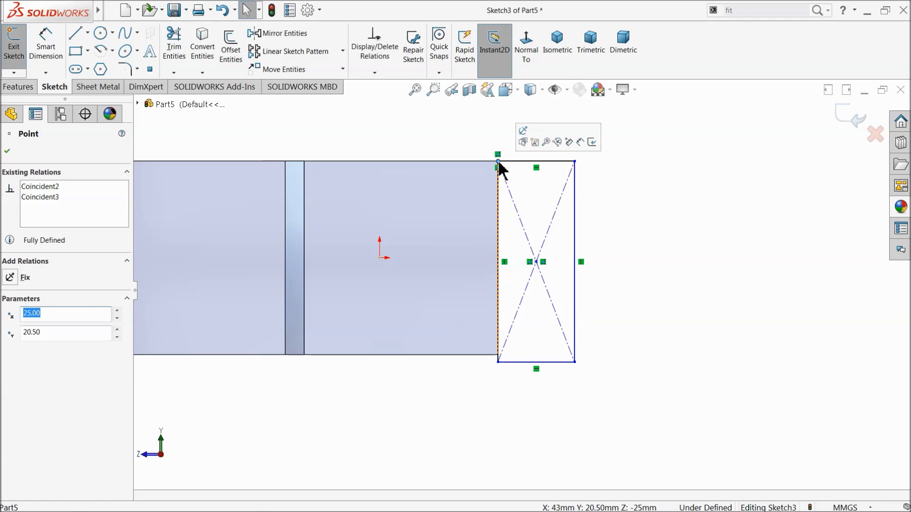
{"action": "scroll", "coordinate": [509, 365], "scroll_direction": "down", "scroll_amount": 3}
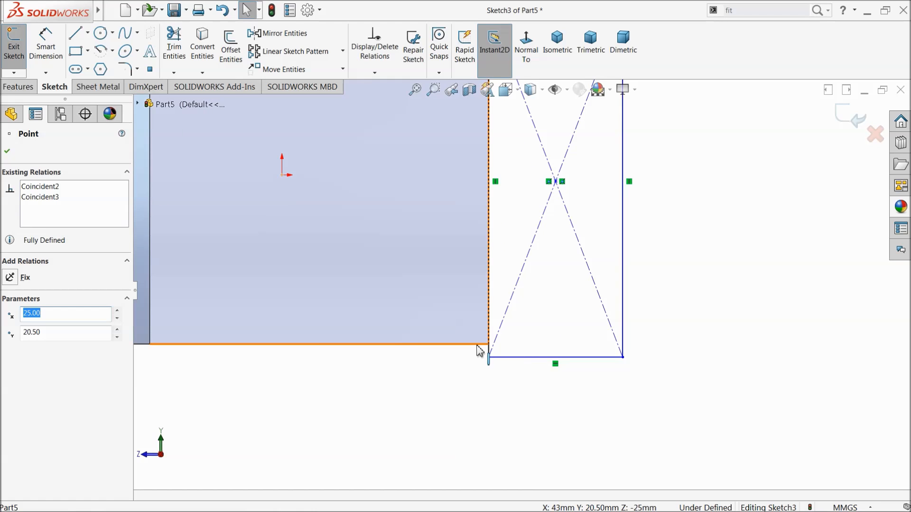
{"action": "left_click", "coordinate": [480, 351]}
{"action": "left_click", "coordinate": [509, 364], "text": "ctrl"}
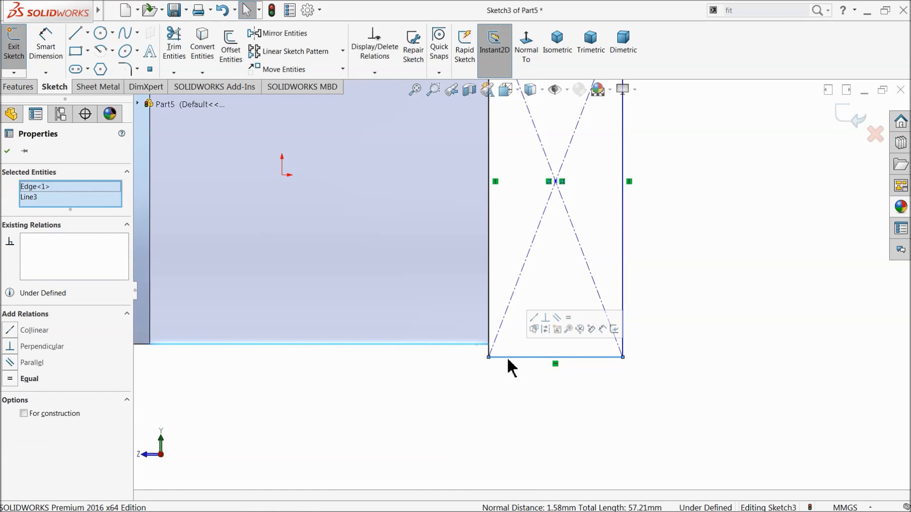
{"action": "left_click", "coordinate": [536, 325]}
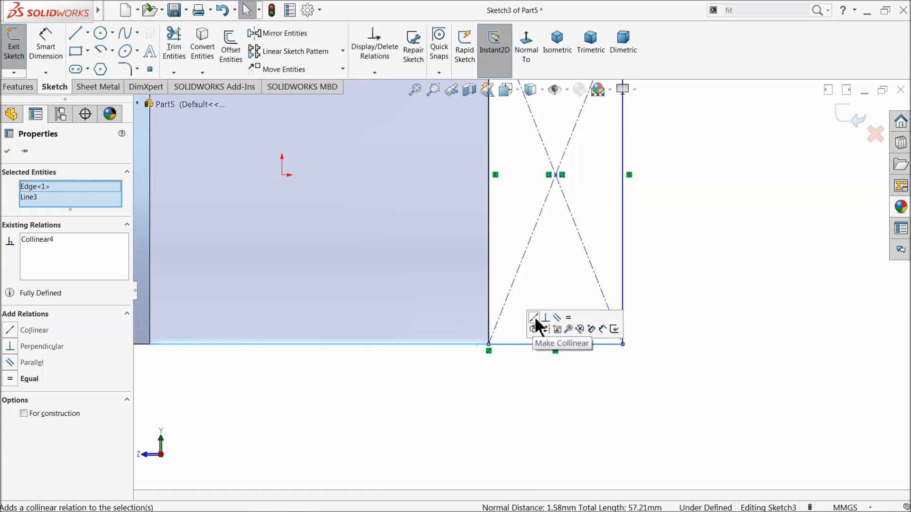
{"action": "left_click", "coordinate": [7, 151]}
Step: Dimension the rear rectangle's top line to a length of 20 mm
{"action": "scroll", "coordinate": [520, 208], "scroll_direction": "up", "scroll_amount": 4}
{"action": "scroll", "coordinate": [544, 164], "scroll_direction": "down", "scroll_amount": 2}
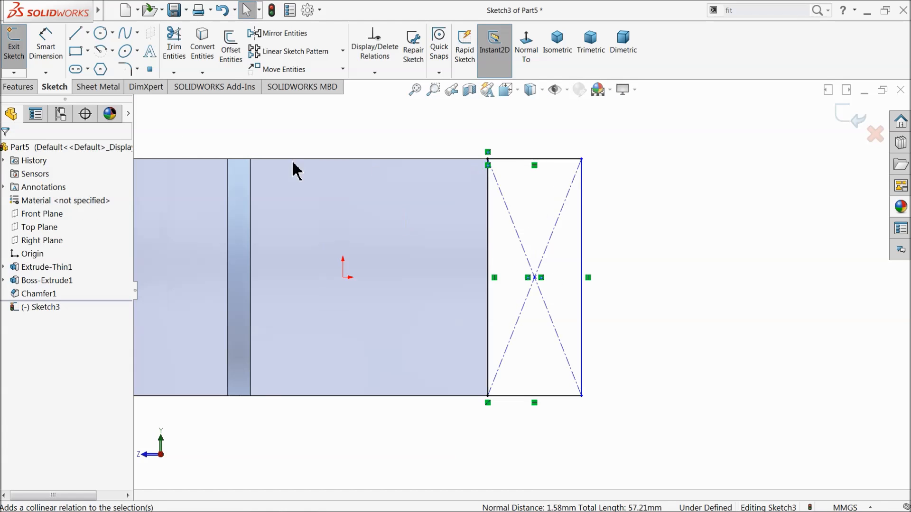
{"action": "left_click", "coordinate": [49, 57]}
{"action": "left_click", "coordinate": [520, 160]}
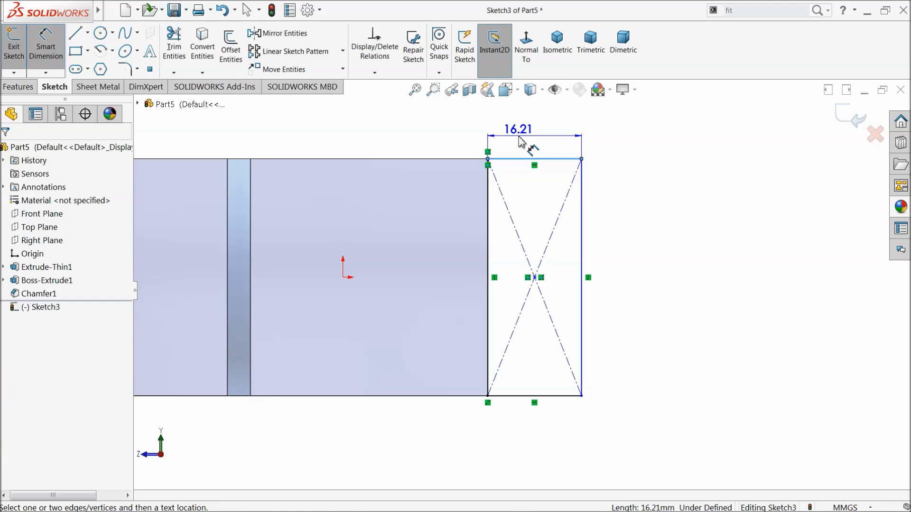
{"action": "left_click", "coordinate": [522, 146]}
{"action": "type", "text": "20"}
{"action": "key", "text": "Return"}
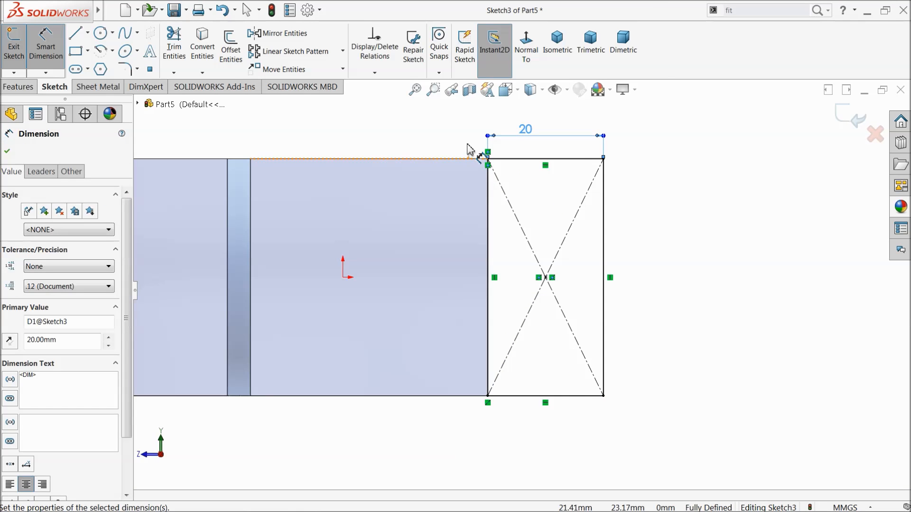
Step: Extrude the rear rectangle inward with Up To Surface, ending at the inner face of the box's side wall
{"action": "scroll", "coordinate": [468, 200], "scroll_direction": "up", "scroll_amount": 4}
{"action": "middle_click_drag", "start_coordinate": [482, 213], "coordinate": [412, 263]}
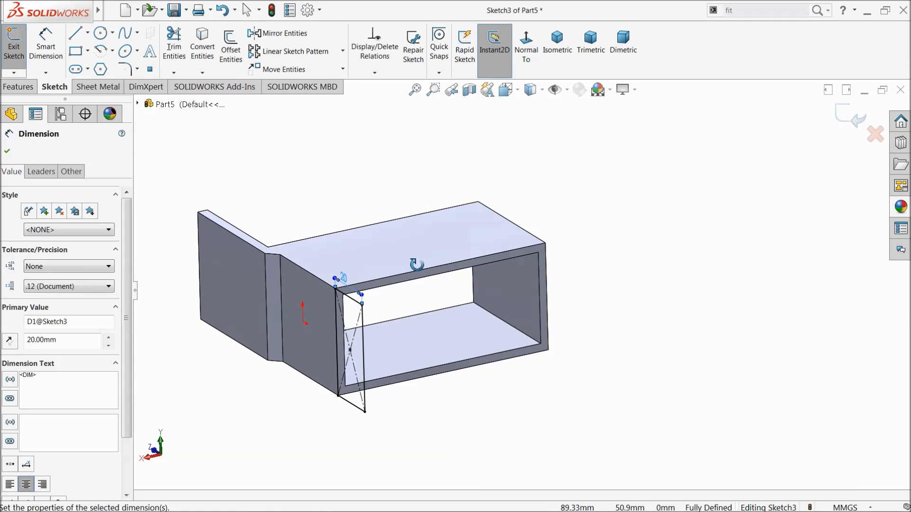
{"action": "scroll", "coordinate": [371, 361], "scroll_direction": "down", "scroll_amount": 3}
{"action": "left_click", "coordinate": [18, 87]}
{"action": "left_click", "coordinate": [19, 45]}
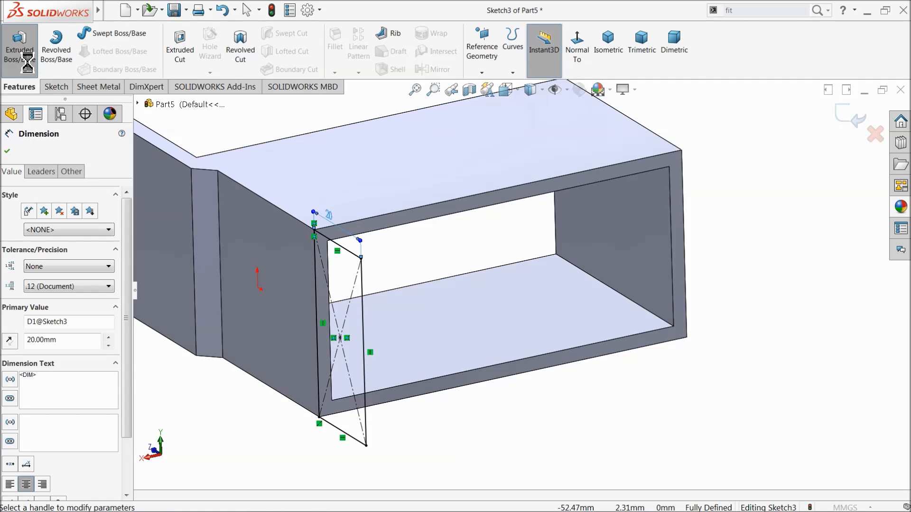
{"action": "left_click", "coordinate": [44, 224]}
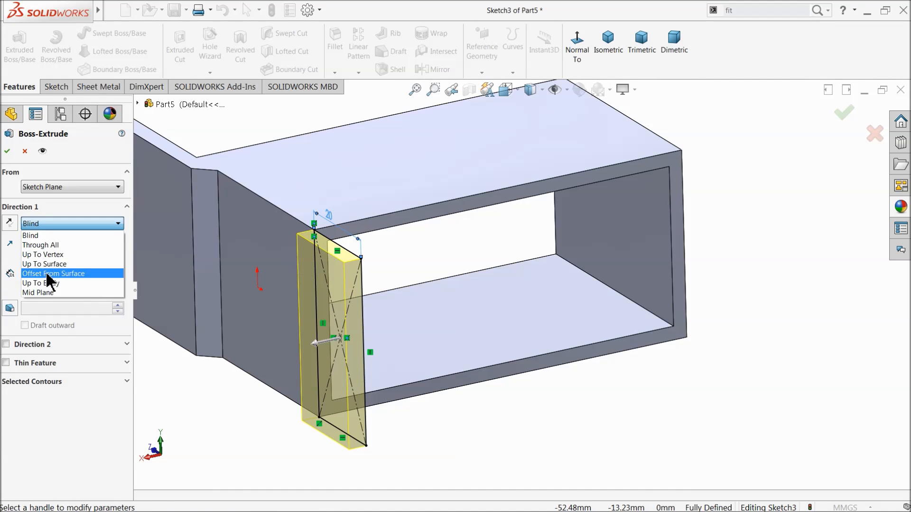
{"action": "left_click", "coordinate": [27, 265]}
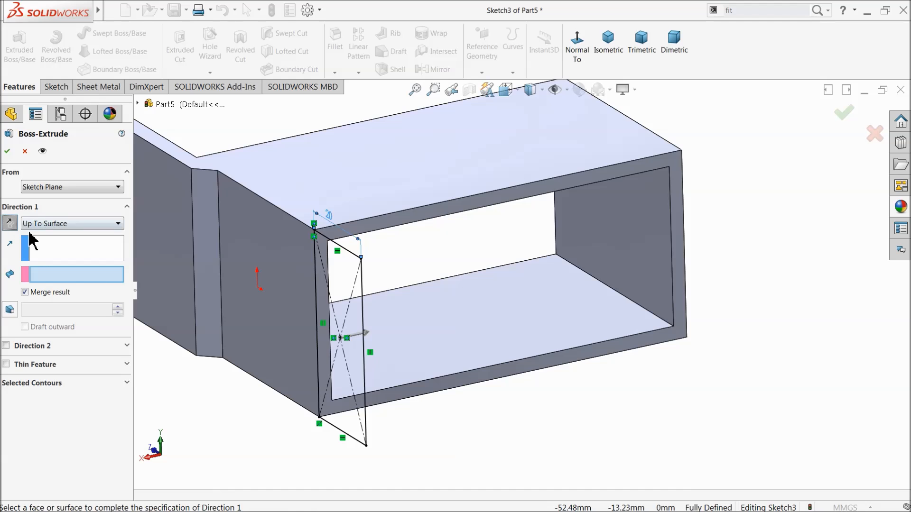
{"action": "middle_click_drag", "start_coordinate": [187, 289], "coordinate": [142, 313]}
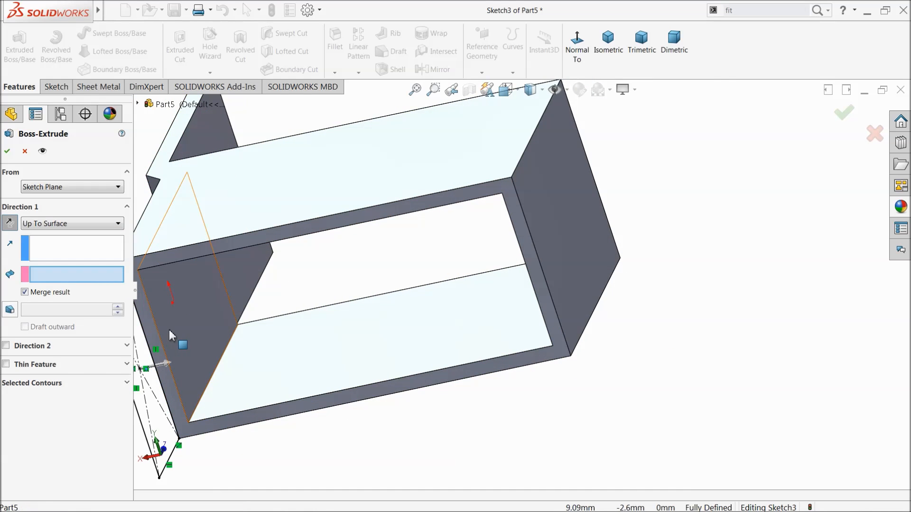
{"action": "left_click", "coordinate": [172, 336]}
{"action": "middle_click_drag", "start_coordinate": [269, 349], "coordinate": [463, 285]}
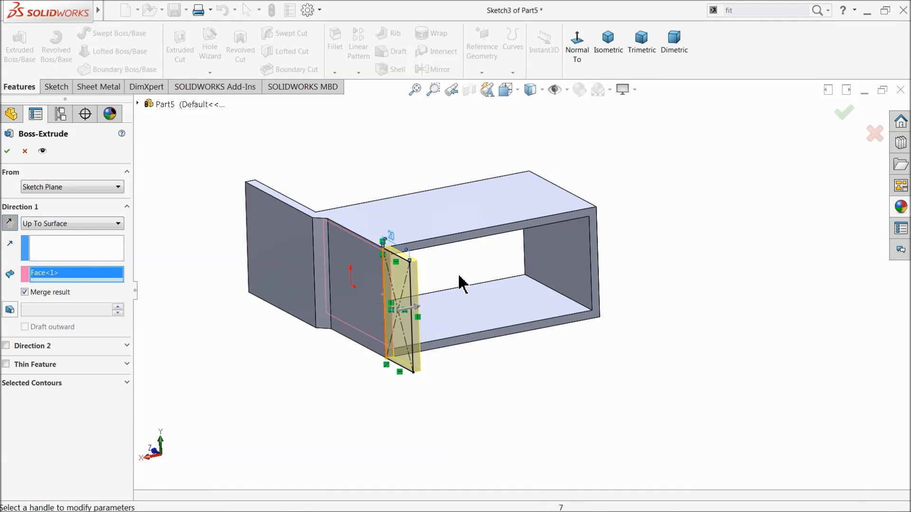
{"action": "scroll", "coordinate": [379, 284], "scroll_direction": "down", "scroll_amount": 7}
{"action": "scroll", "coordinate": [456, 218], "scroll_direction": "up", "scroll_amount": 3}
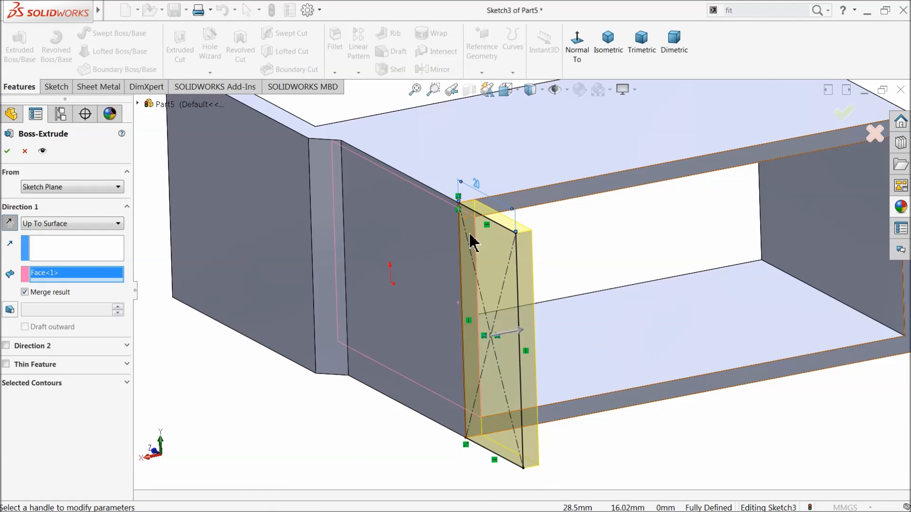
{"action": "left_click", "coordinate": [7, 153]}
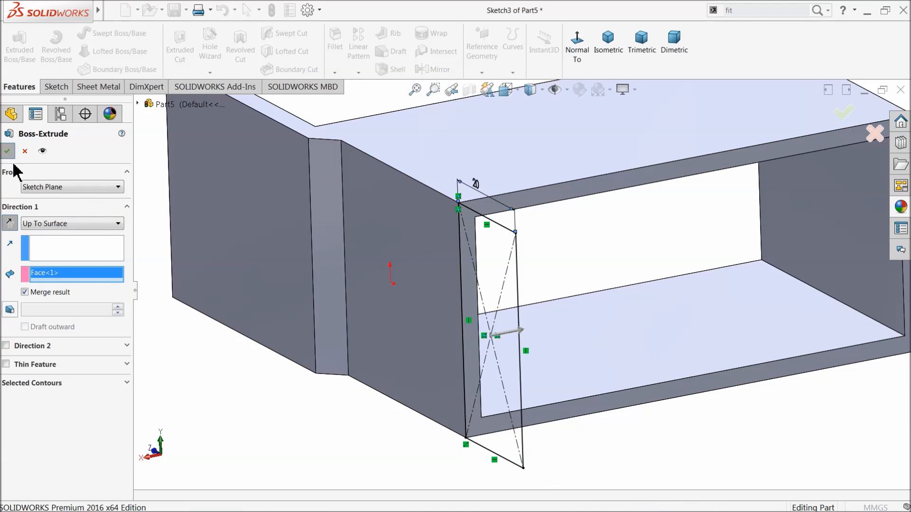
Step: Start a Mirror feature with the Right Plane as the mirror plane
{"action": "scroll", "coordinate": [440, 277], "scroll_direction": "up", "scroll_amount": 3}
{"action": "middle_click_drag", "start_coordinate": [332, 231], "coordinate": [367, 257]}
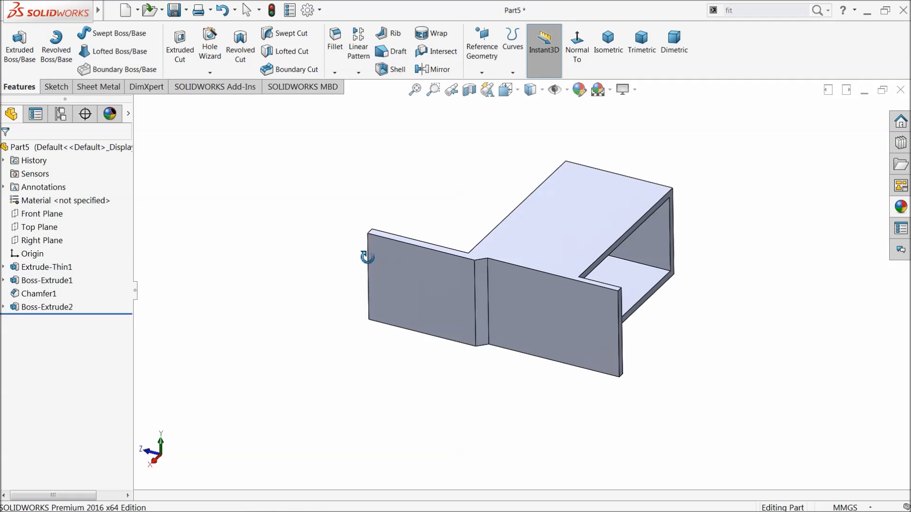
{"action": "scroll", "coordinate": [616, 242], "scroll_direction": "down", "scroll_amount": 3}
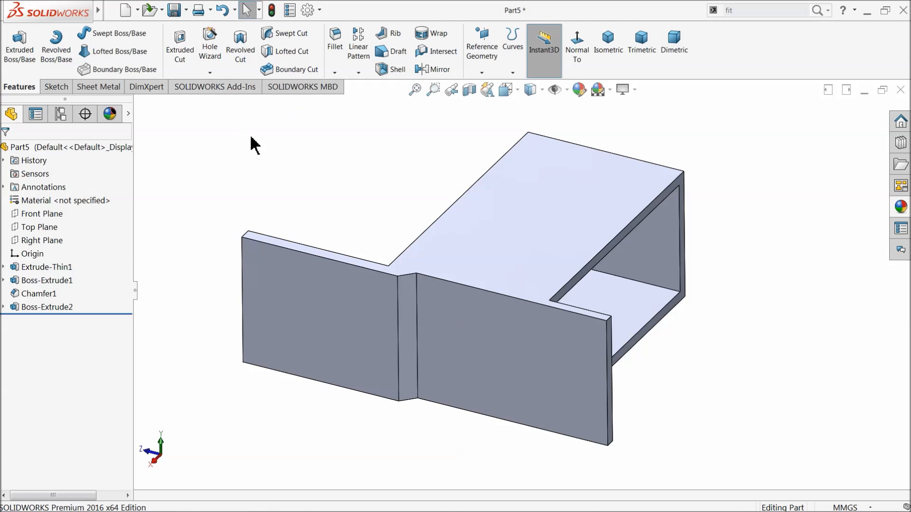
{"action": "left_click", "coordinate": [433, 71]}
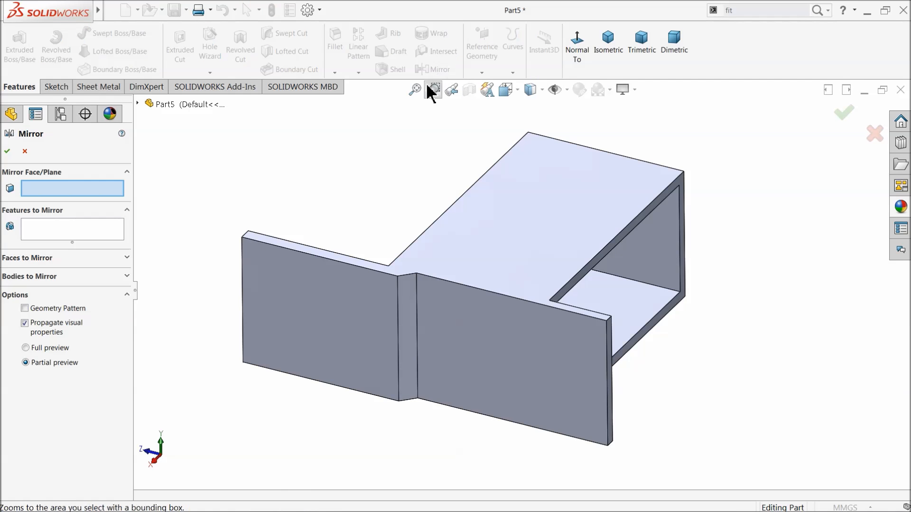
{"action": "left_click", "coordinate": [139, 103]}
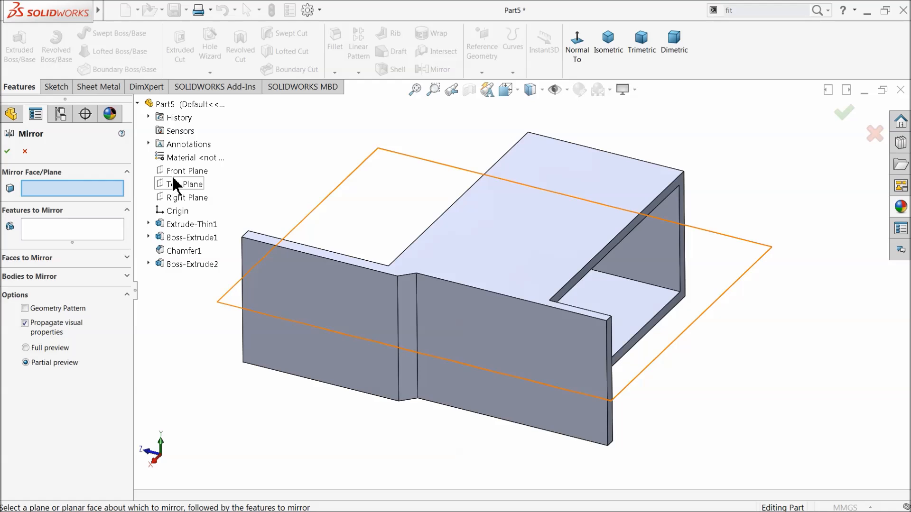
{"action": "left_click", "coordinate": [175, 198]}
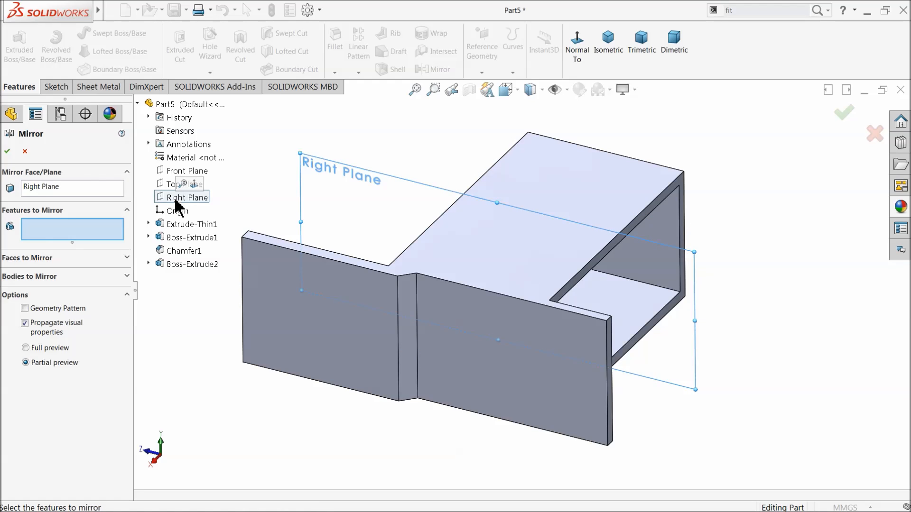
Step: Try to mirror the front side plate, its chamfer and the rear side plate together about the Right Plane
{"action": "left_click", "coordinate": [177, 238]}
{"action": "left_click", "coordinate": [183, 251]}
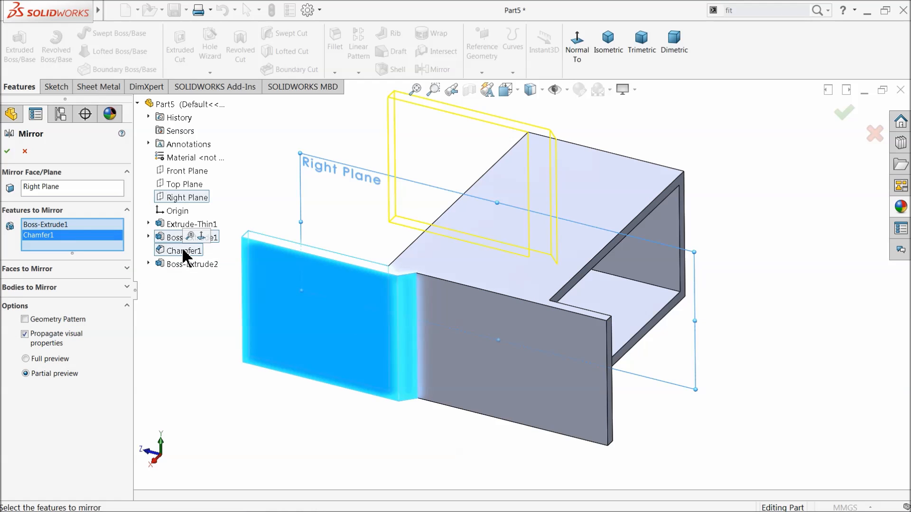
{"action": "left_click", "coordinate": [177, 266]}
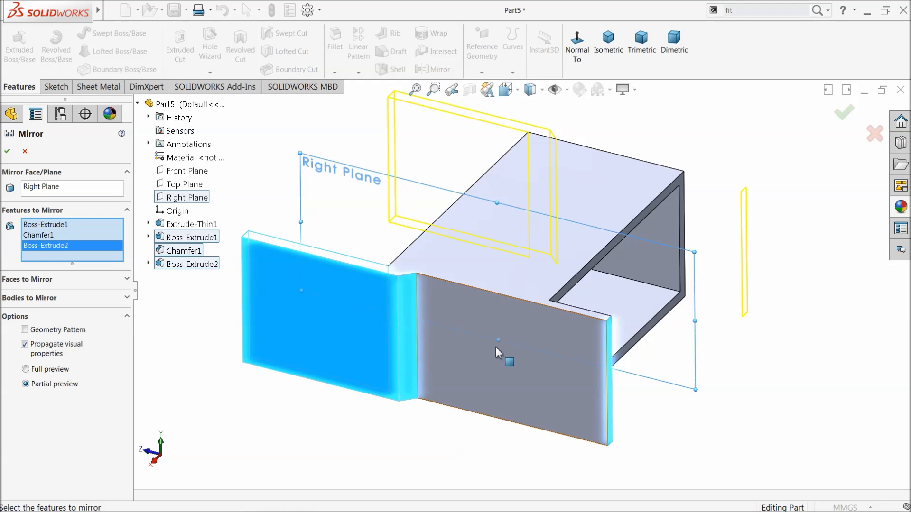
{"action": "left_click", "coordinate": [7, 151]}
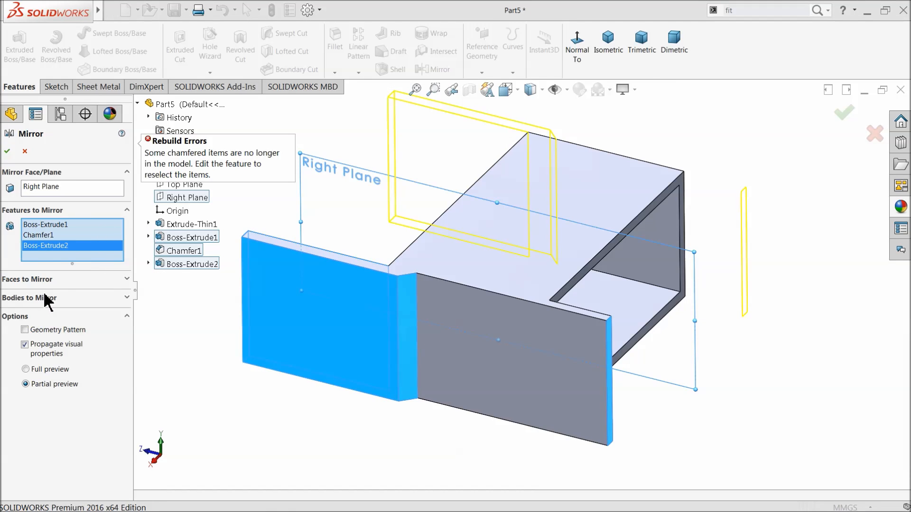
Step: Clear the features to mirror and mirror only the front side plate extrusion about the Right Plane
{"action": "right_click", "coordinate": [55, 252]}
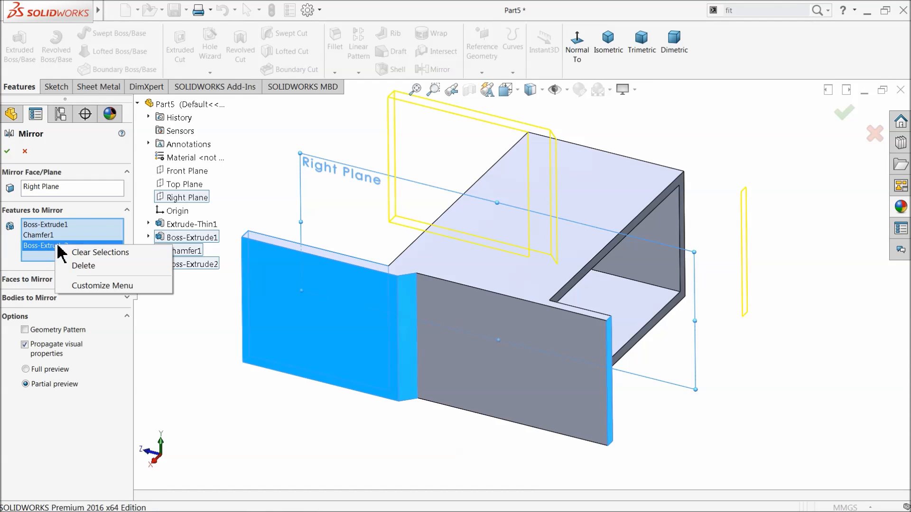
{"action": "left_click", "coordinate": [89, 253]}
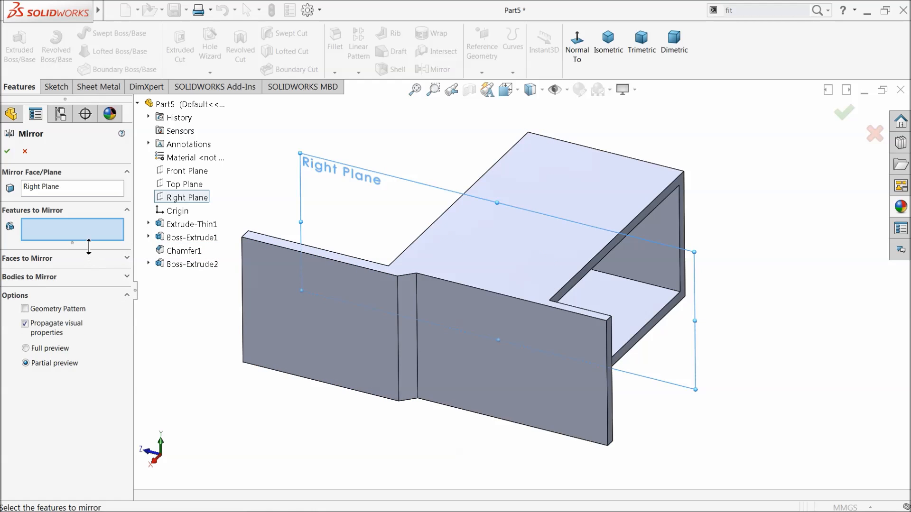
{"action": "left_click", "coordinate": [276, 333]}
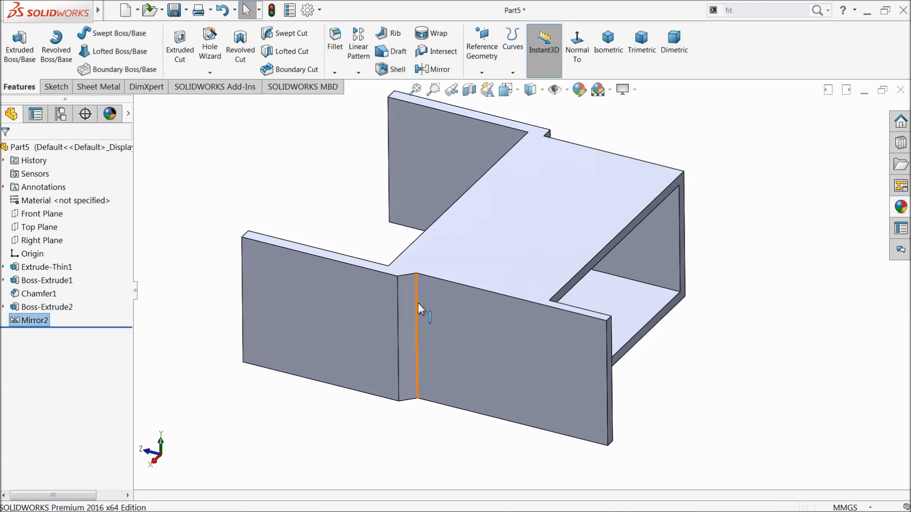
Step: Mirror only the rear side plate extrusion about the Right Plane, without the preselected front plate mirror
{"action": "middle_click_drag", "start_coordinate": [414, 283], "coordinate": [291, 313]}
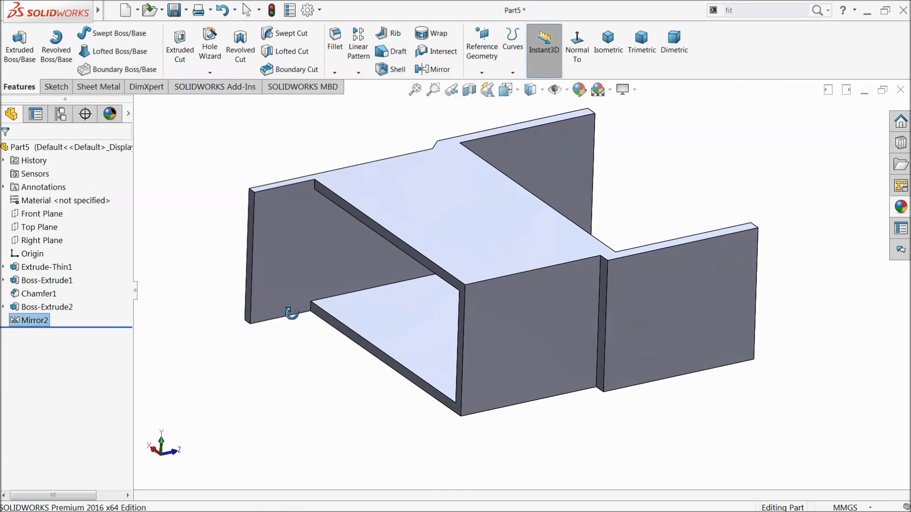
{"action": "left_click", "coordinate": [434, 71]}
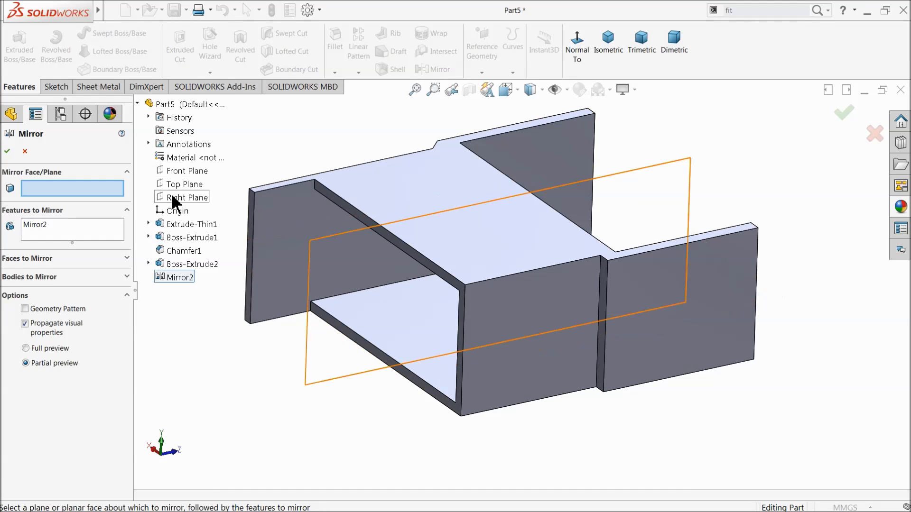
{"action": "left_click", "coordinate": [178, 197]}
{"action": "right_click", "coordinate": [68, 234]}
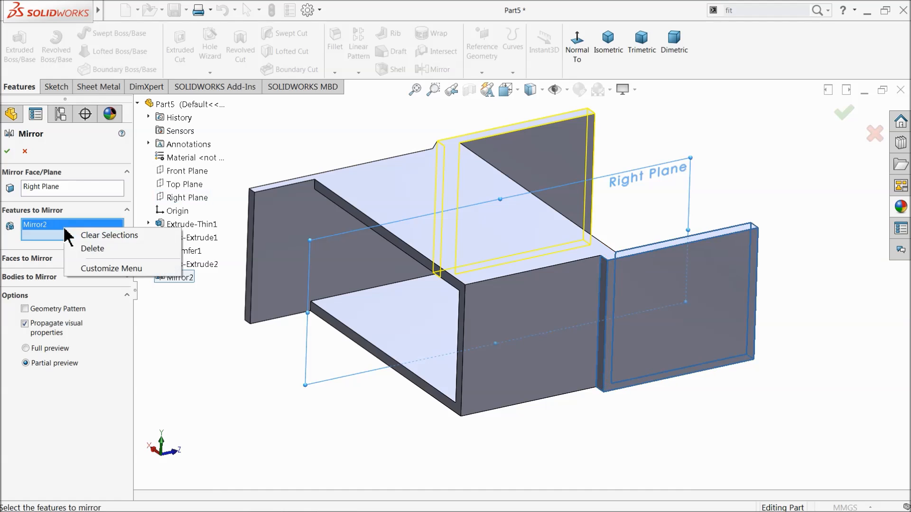
{"action": "left_click", "coordinate": [92, 237]}
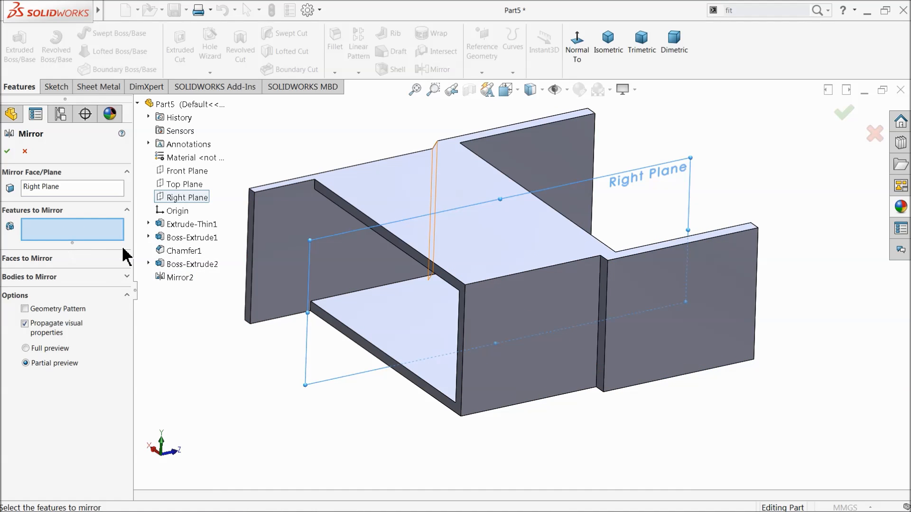
{"action": "left_click", "coordinate": [183, 265]}
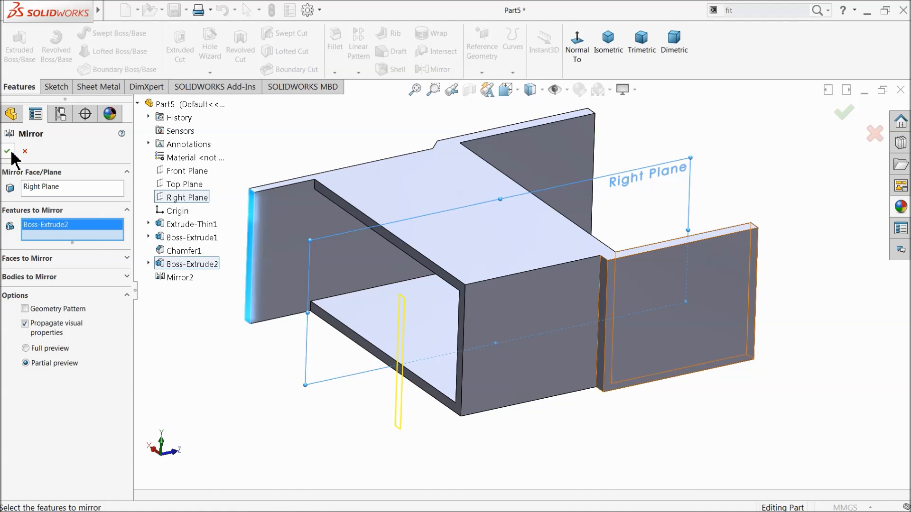
{"action": "middle_click_drag", "start_coordinate": [208, 286], "coordinate": [218, 260]}
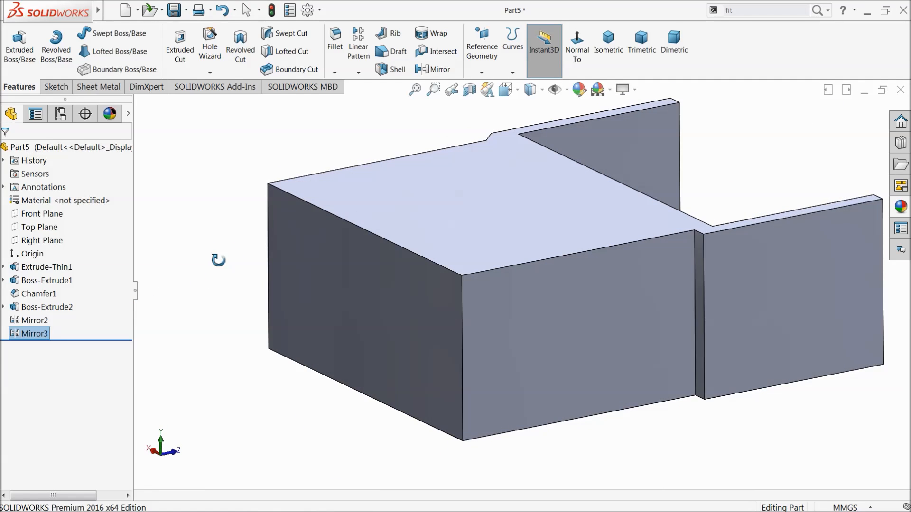
Step: Delete the rear plate's mirror feature from the part
{"action": "key", "text": "Escape"}
{"action": "right_click", "coordinate": [16, 338]}
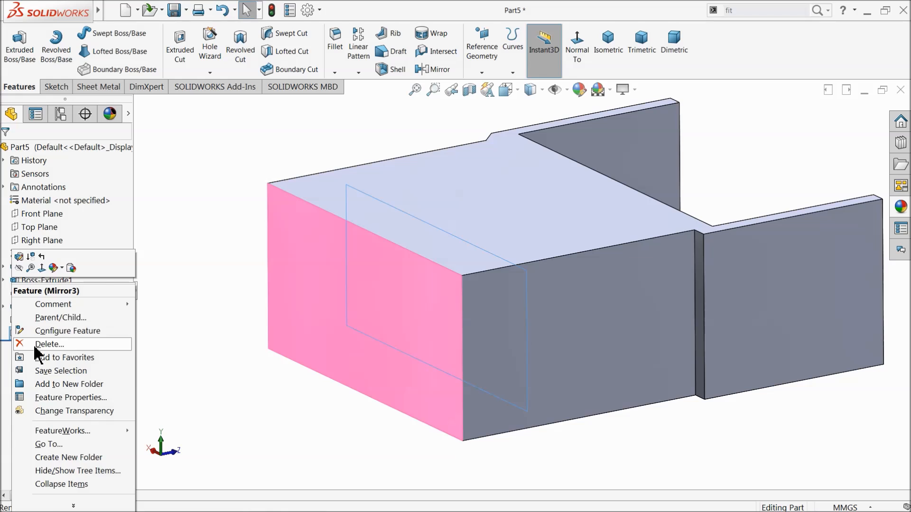
{"action": "left_click", "coordinate": [37, 344]}
{"action": "left_click", "coordinate": [534, 176]}
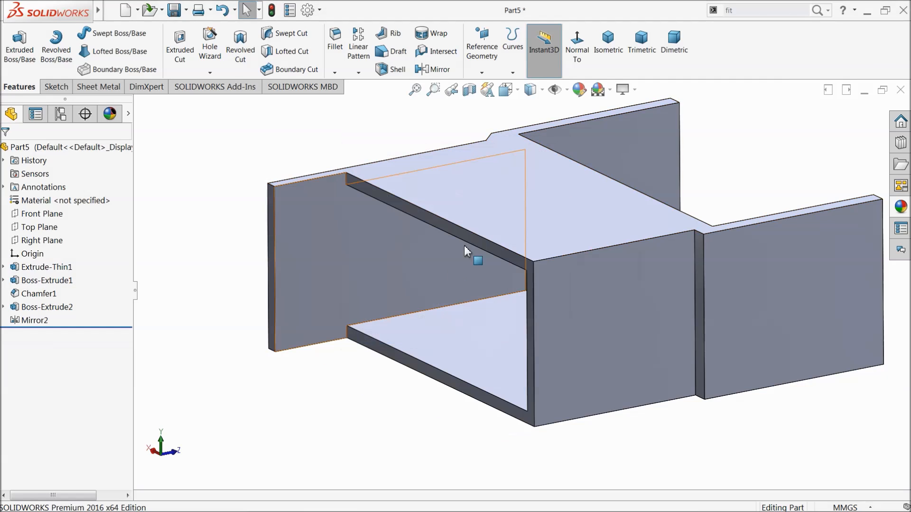
Step: On the opposite outer side face, sketch a corner rectangle from its rear top corner to the existing rear plate's end bottom corner
{"action": "left_click", "coordinate": [577, 319]}
{"action": "left_click", "coordinate": [609, 286]}
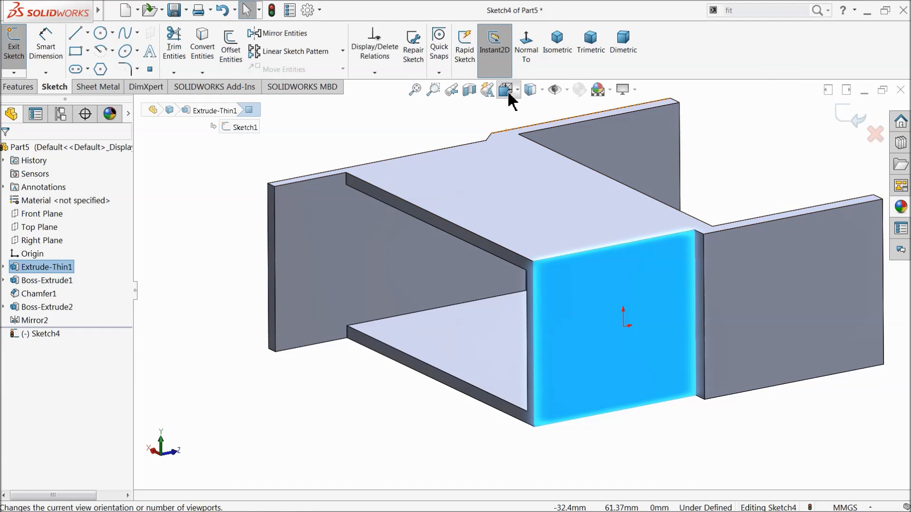
{"action": "left_click", "coordinate": [525, 46]}
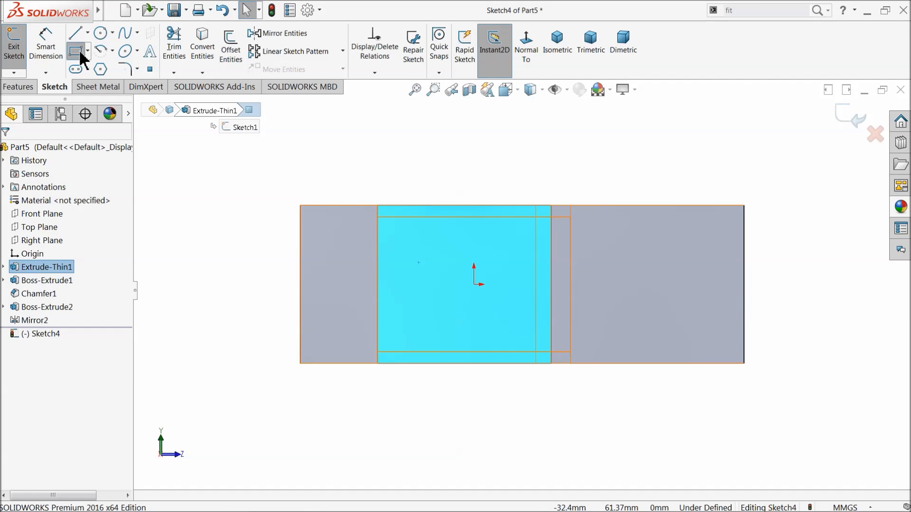
{"action": "left_click", "coordinate": [75, 51]}
{"action": "left_click", "coordinate": [378, 205]}
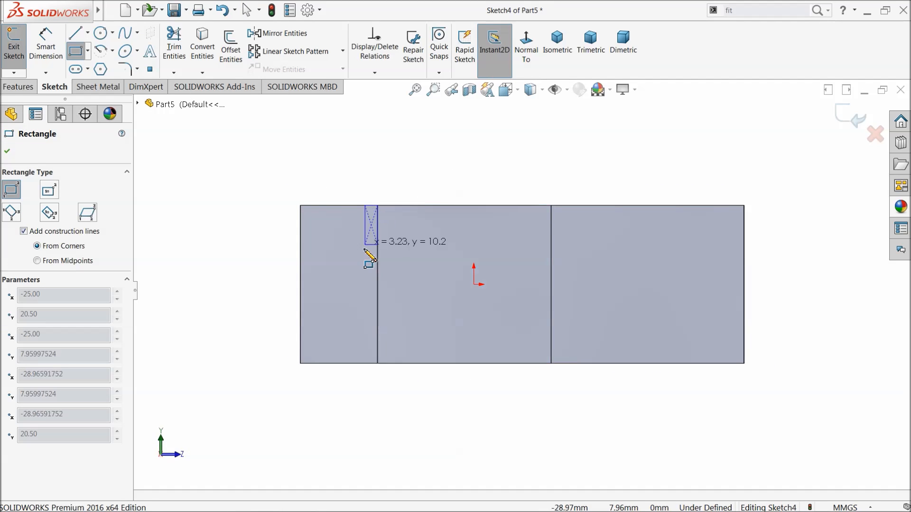
{"action": "left_click", "coordinate": [301, 364]}
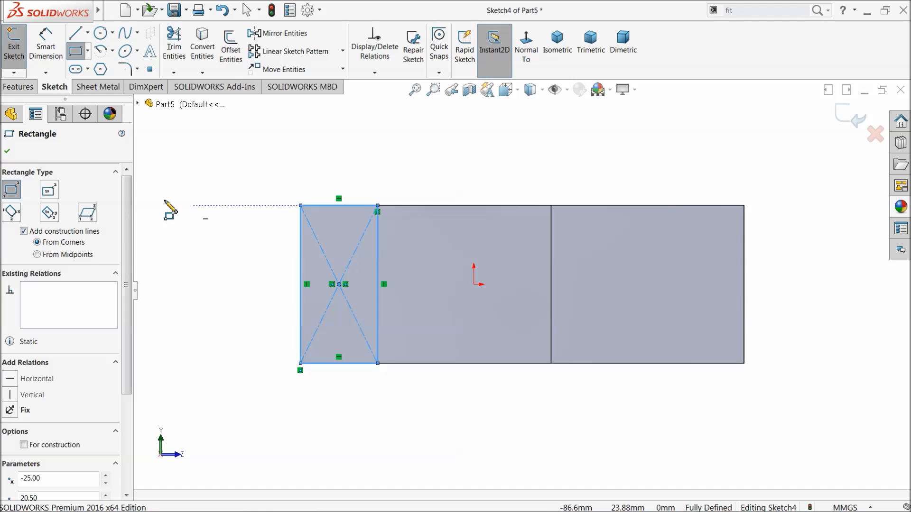
{"action": "left_click", "coordinate": [6, 152]}
Step: Extrude the new rear rectangle inward with Up To Surface, ending at the inner face of its side wall
{"action": "left_click", "coordinate": [19, 87]}
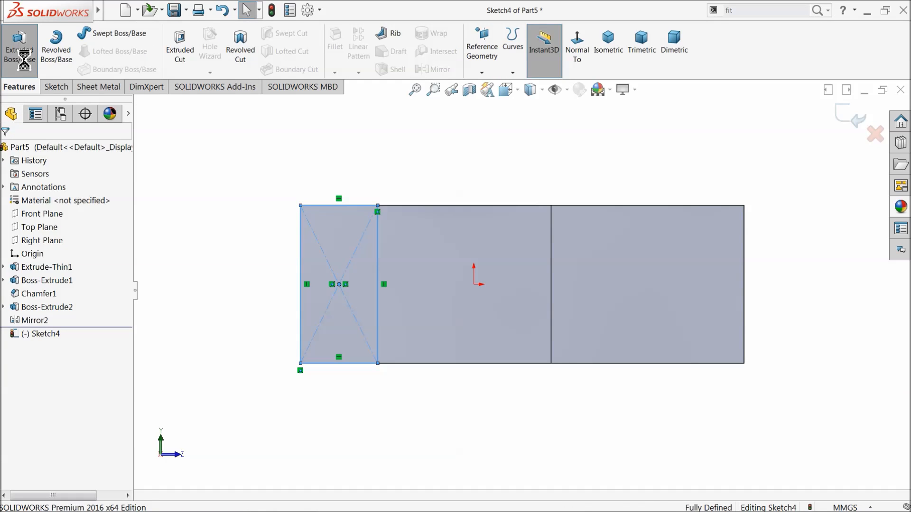
{"action": "left_click", "coordinate": [19, 45]}
{"action": "left_click", "coordinate": [54, 223]}
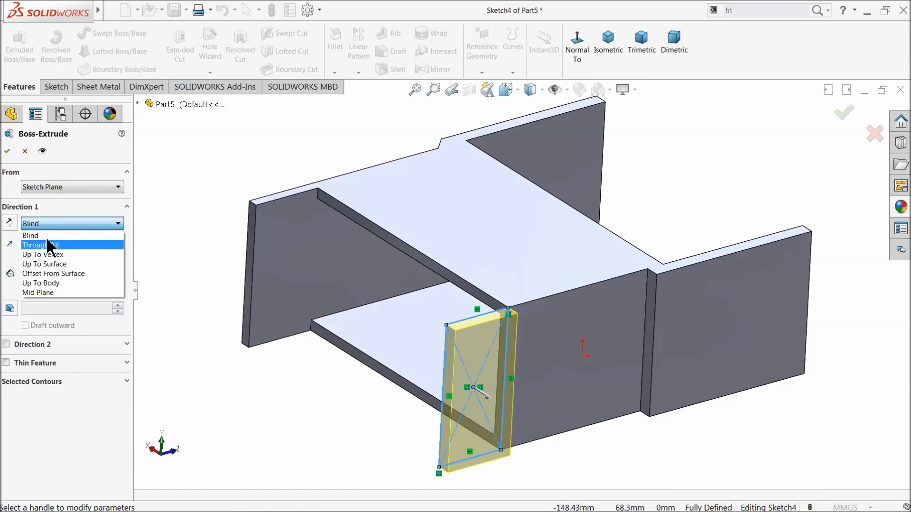
{"action": "left_click", "coordinate": [45, 267]}
{"action": "middle_click_drag", "start_coordinate": [450, 351], "coordinate": [596, 388]}
{"action": "left_click", "coordinate": [666, 410]}
{"action": "middle_click_drag", "start_coordinate": [665, 407], "coordinate": [575, 358]}
{"action": "scroll", "coordinate": [527, 396], "scroll_direction": "down", "scroll_amount": 4}
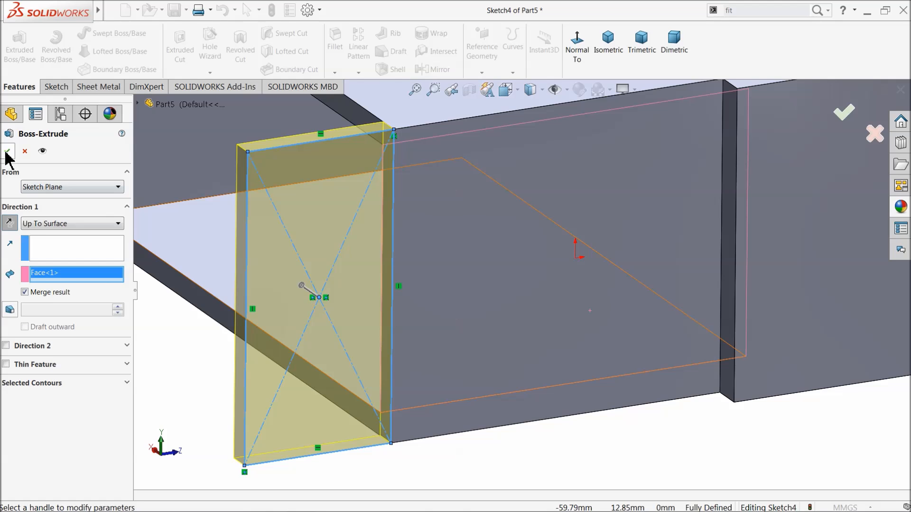
{"action": "left_click", "coordinate": [7, 152]}
Step: Chamfer the vertical step edge between the second side wall and its front plate by 4 mm at 45 degrees
{"action": "scroll", "coordinate": [403, 246], "scroll_direction": "up", "scroll_amount": 5}
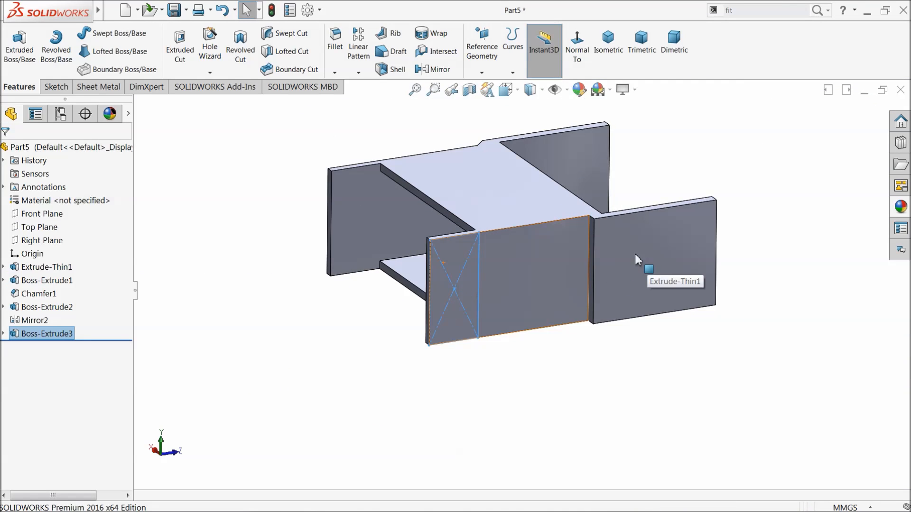
{"action": "scroll", "coordinate": [644, 261], "scroll_direction": "down", "scroll_amount": 3}
{"action": "left_click", "coordinate": [334, 73]}
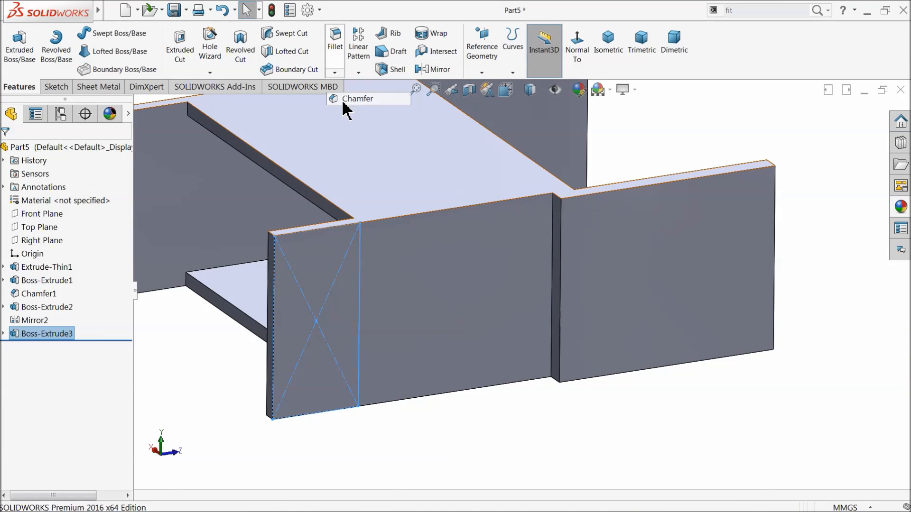
{"action": "left_click", "coordinate": [357, 99]}
{"action": "scroll", "coordinate": [569, 264], "scroll_direction": "down", "scroll_amount": 5}
{"action": "left_click", "coordinate": [498, 242]}
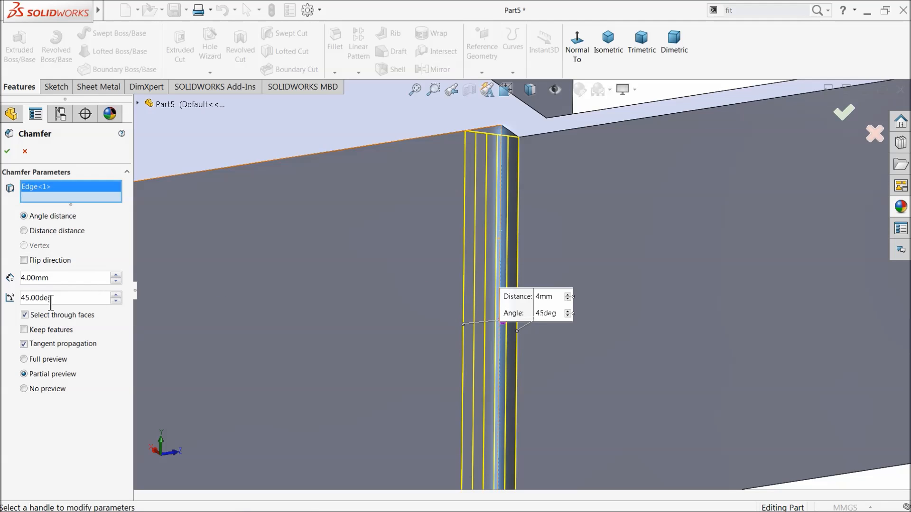
{"action": "left_click", "coordinate": [10, 151]}
Step: Start a 20 mm fillet on the four short corner edges of the side plates at one open end of the link
{"action": "scroll", "coordinate": [433, 212], "scroll_direction": "up", "scroll_amount": 6}
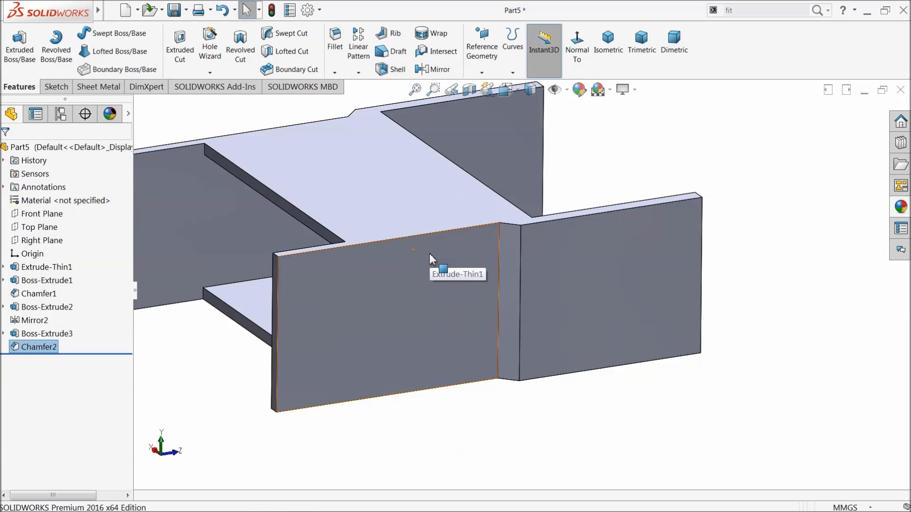
{"action": "middle_click_drag", "start_coordinate": [433, 279], "coordinate": [417, 266]}
{"action": "scroll", "coordinate": [410, 260], "scroll_direction": "down", "scroll_amount": 3}
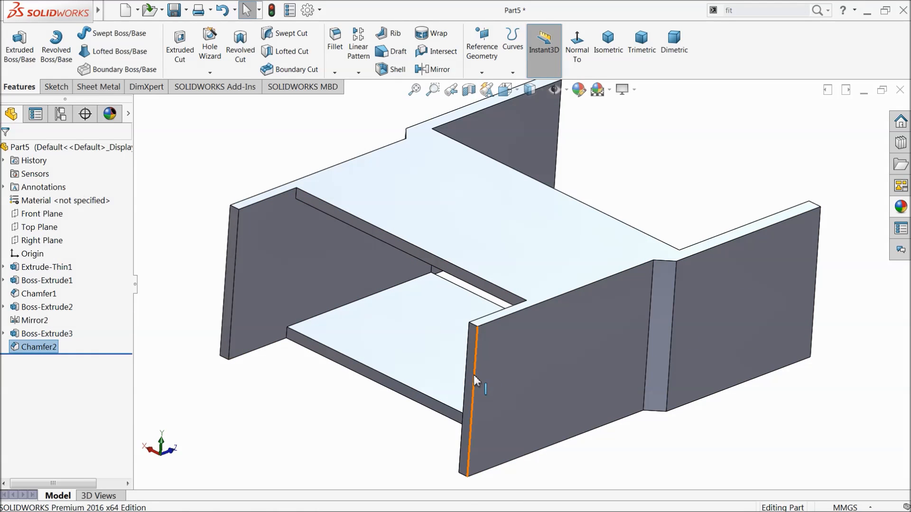
{"action": "left_click", "coordinate": [338, 62]}
{"action": "type", "text": "20"}
{"action": "key", "text": "Return"}
{"action": "left_click", "coordinate": [235, 210]}
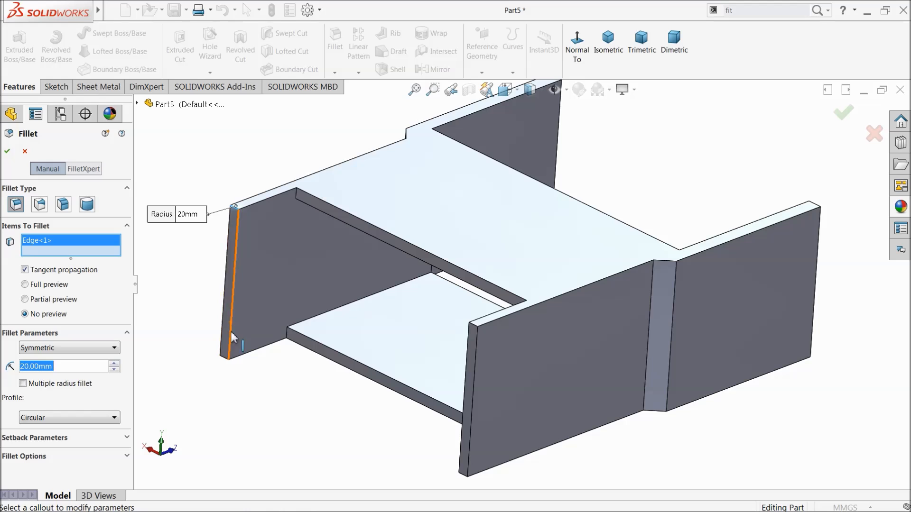
{"action": "left_click", "coordinate": [226, 359]}
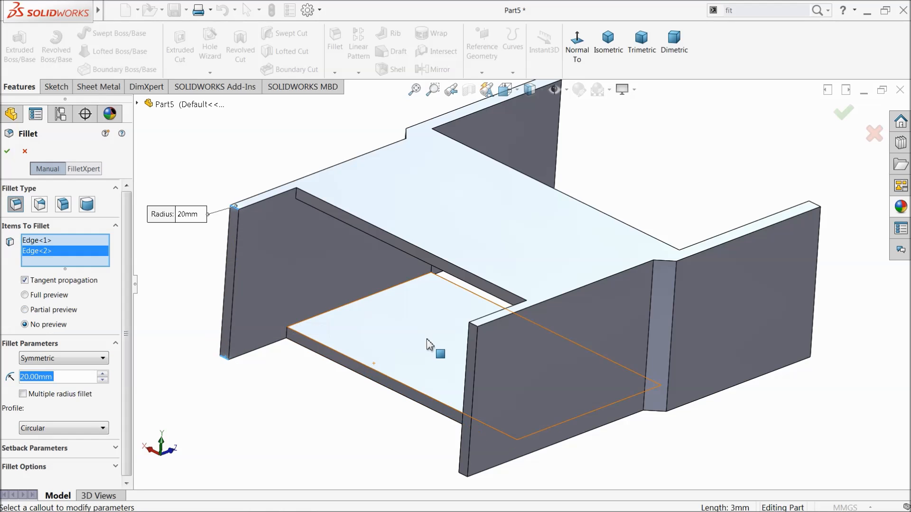
{"action": "left_click", "coordinate": [474, 326]}
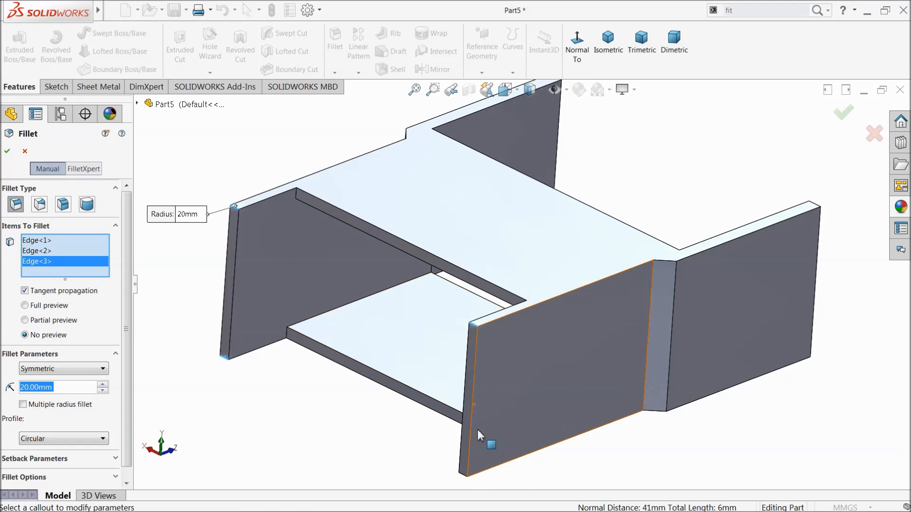
{"action": "left_click", "coordinate": [463, 474]}
{"action": "scroll", "coordinate": [577, 154], "scroll_direction": "up", "scroll_amount": 1}
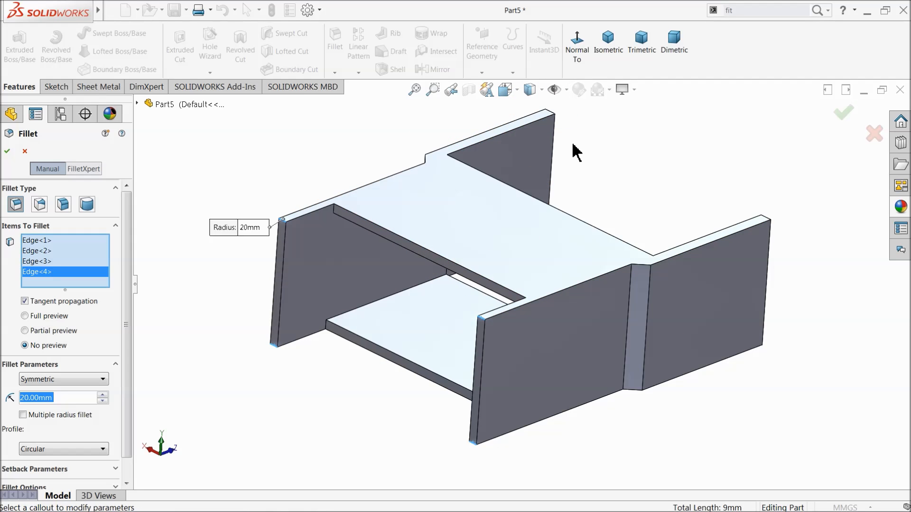
Step: Add the four short corner edges at the link's opposite end and complete the 20 mm fillet
{"action": "left_click", "coordinate": [549, 113]}
{"action": "left_click", "coordinate": [767, 221]}
{"action": "scroll", "coordinate": [726, 233], "scroll_direction": "down", "scroll_amount": 3}
{"action": "left_click", "coordinate": [720, 230]}
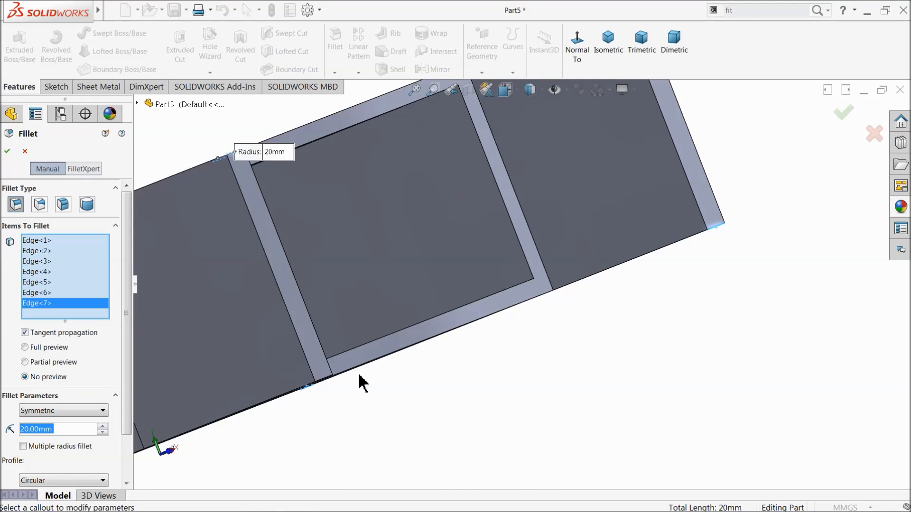
{"action": "left_click", "coordinate": [324, 385]}
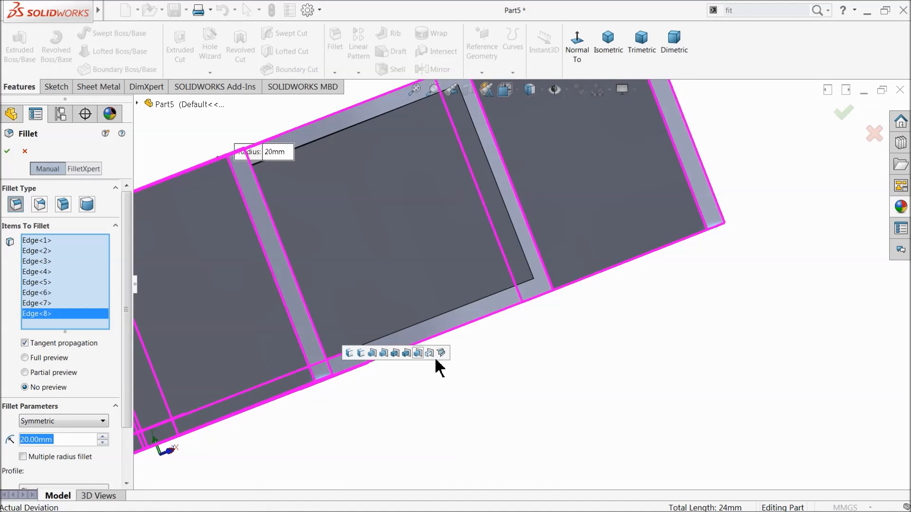
{"action": "scroll", "coordinate": [575, 368], "scroll_direction": "up", "scroll_amount": 3}
{"action": "middle_click_drag", "start_coordinate": [575, 369], "coordinate": [653, 342]}
{"action": "left_click", "coordinate": [8, 152]}
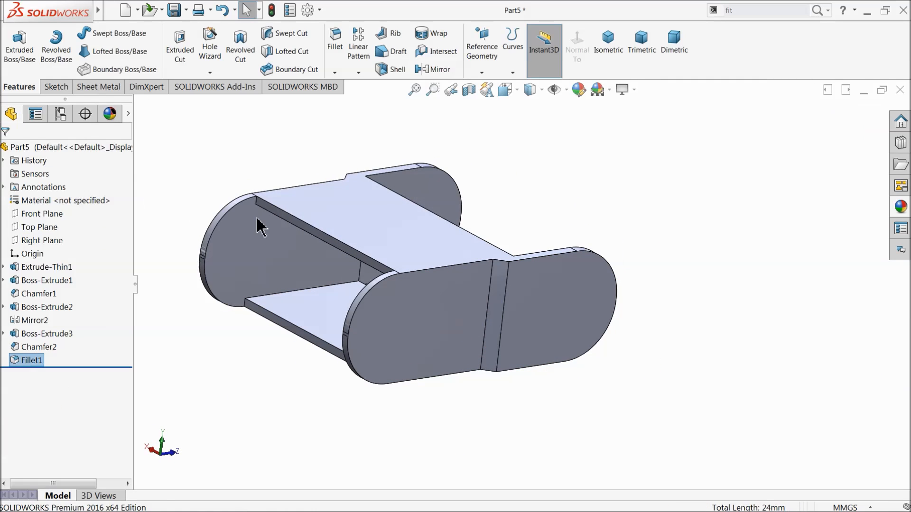
Step: Fillet the outer plate faces and chamfer faces on both sides of the link with a 1 mm radius
{"action": "mouse_move", "coordinate": [404, 291]}
{"action": "middle_mouse_down"}
{"action": "mouse_move", "coordinate": [417, 286]}
{"action": "mouse_move", "coordinate": [388, 298]}
{"action": "middle_mouse_up"}
{"action": "scroll", "coordinate": [368, 279], "scroll_direction": "up", "scroll_amount": 3}
{"action": "left_click", "coordinate": [334, 49]}
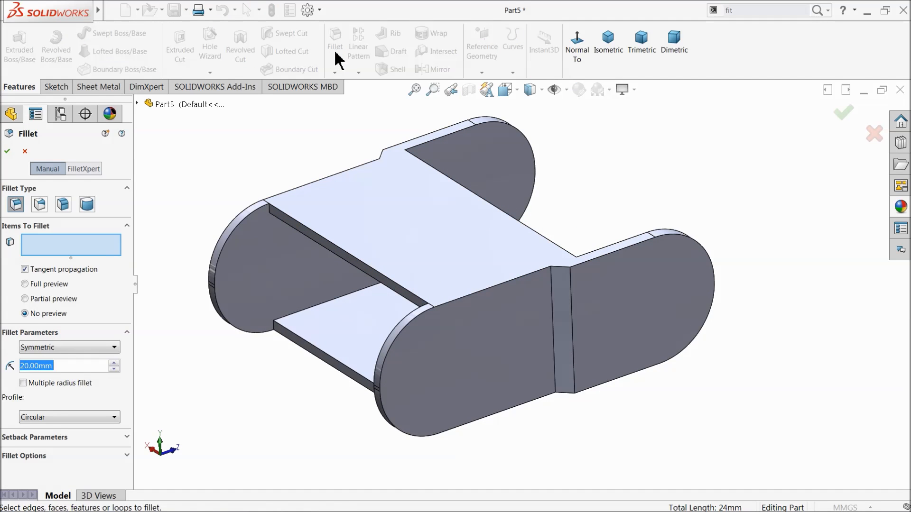
{"action": "type", "text": "1"}
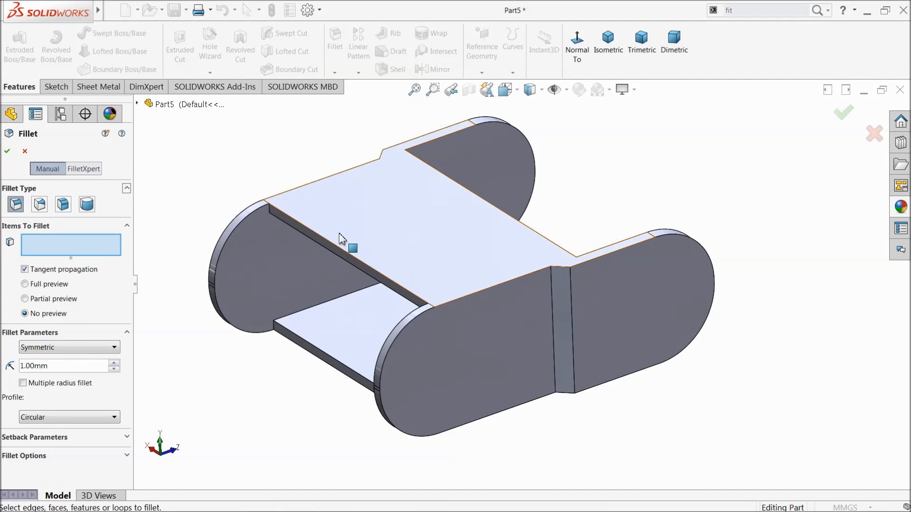
{"action": "left_click", "coordinate": [479, 369]}
{"action": "left_click", "coordinate": [564, 320]}
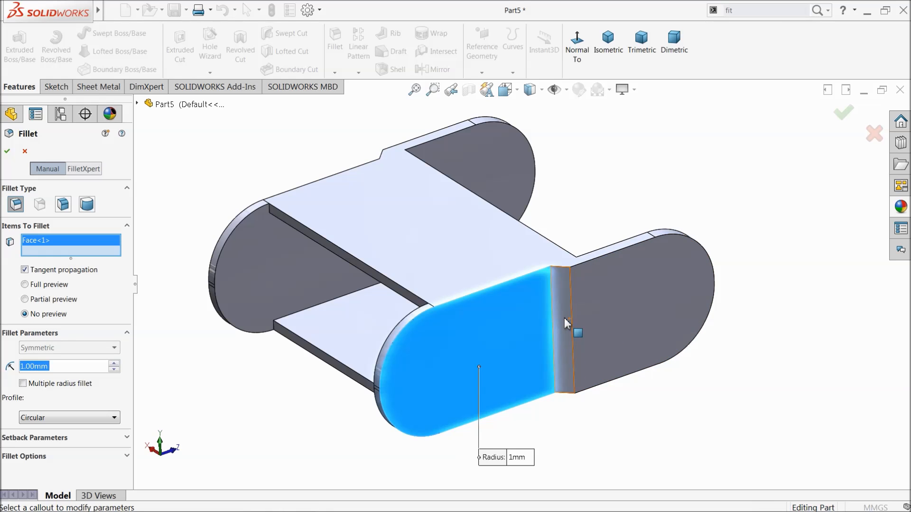
{"action": "left_click", "coordinate": [610, 319]}
{"action": "middle_click_drag", "start_coordinate": [466, 270], "coordinate": [598, 271]}
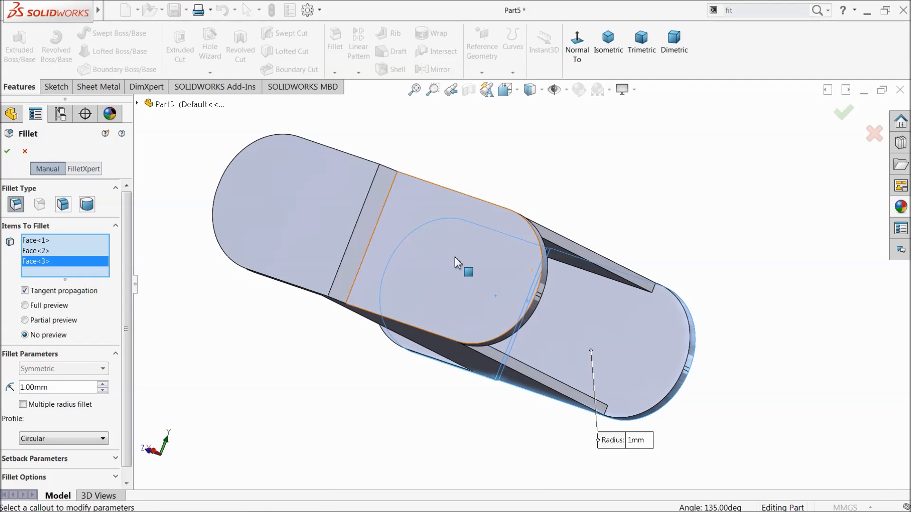
{"action": "left_click", "coordinate": [454, 257]}
{"action": "left_click", "coordinate": [362, 231]}
{"action": "left_click", "coordinate": [251, 231]}
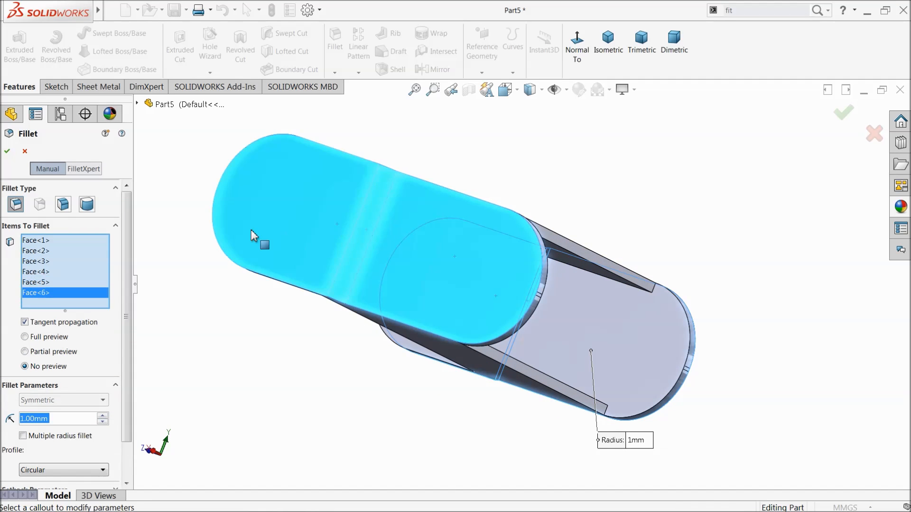
{"action": "left_click", "coordinate": [8, 152]}
Step: Try a 1 mm fillet on the four inner faces of both side walls and their end plates
{"action": "middle_click_drag", "start_coordinate": [414, 286], "coordinate": [325, 285]}
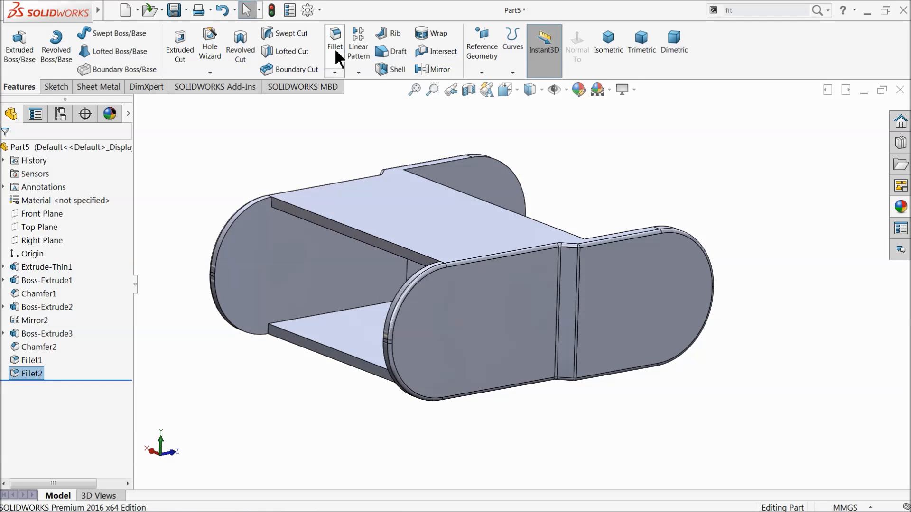
{"action": "left_click", "coordinate": [334, 42]}
{"action": "middle_click_drag", "start_coordinate": [330, 277], "coordinate": [376, 315]}
{"action": "left_click", "coordinate": [322, 279]}
{"action": "left_click", "coordinate": [531, 313]}
{"action": "left_click", "coordinate": [543, 316]}
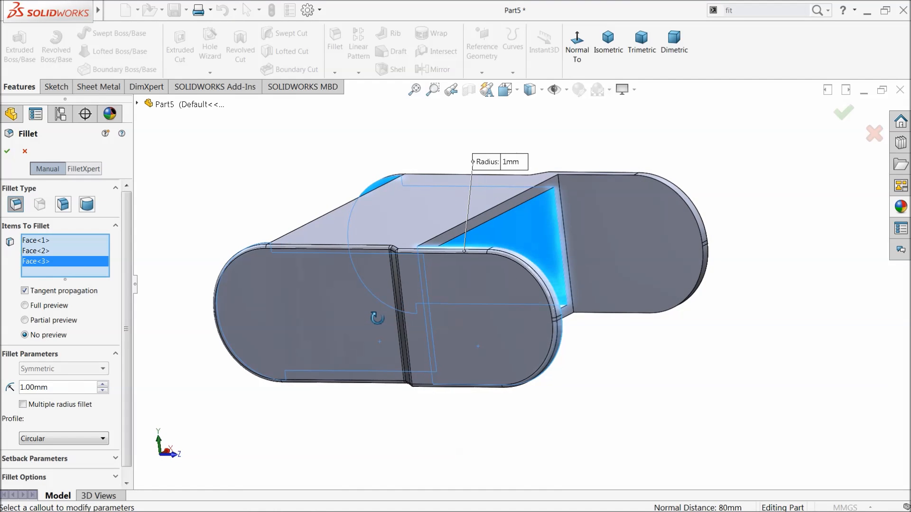
{"action": "left_click", "coordinate": [628, 258]}
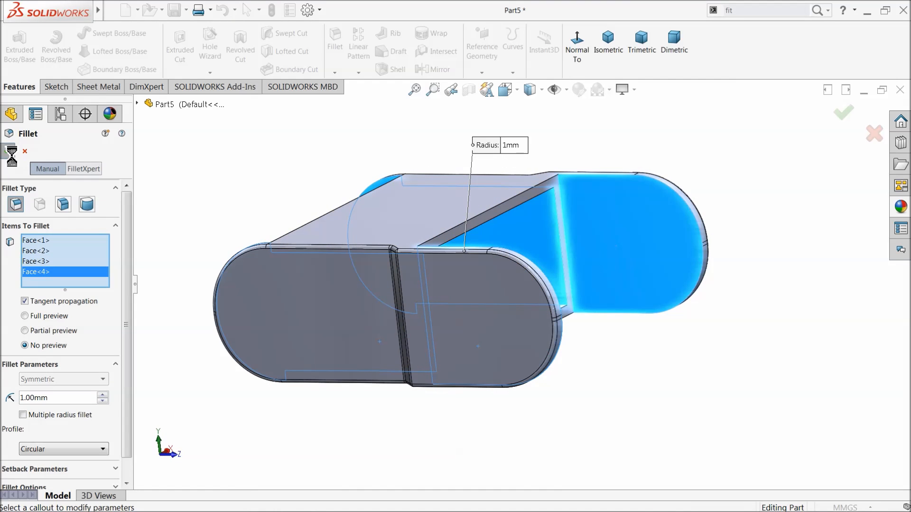
{"action": "left_click", "coordinate": [390, 88]}
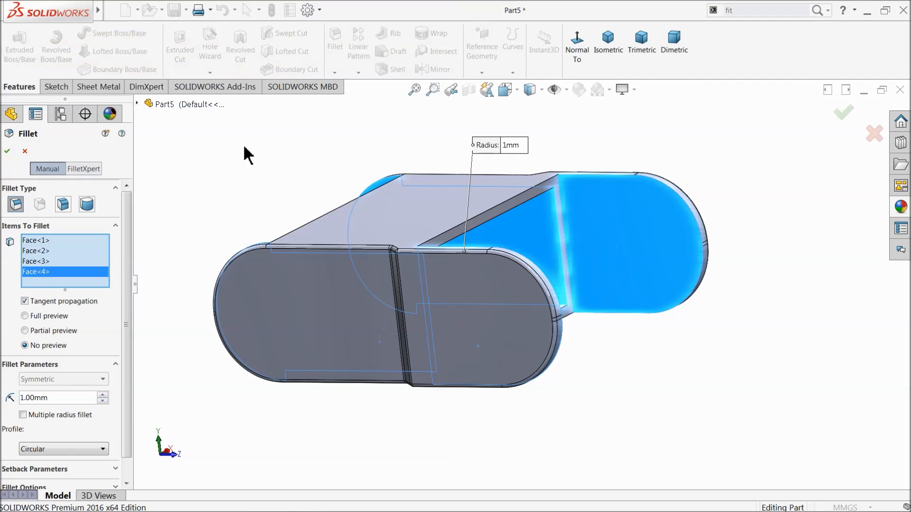
{"action": "left_click", "coordinate": [24, 151]}
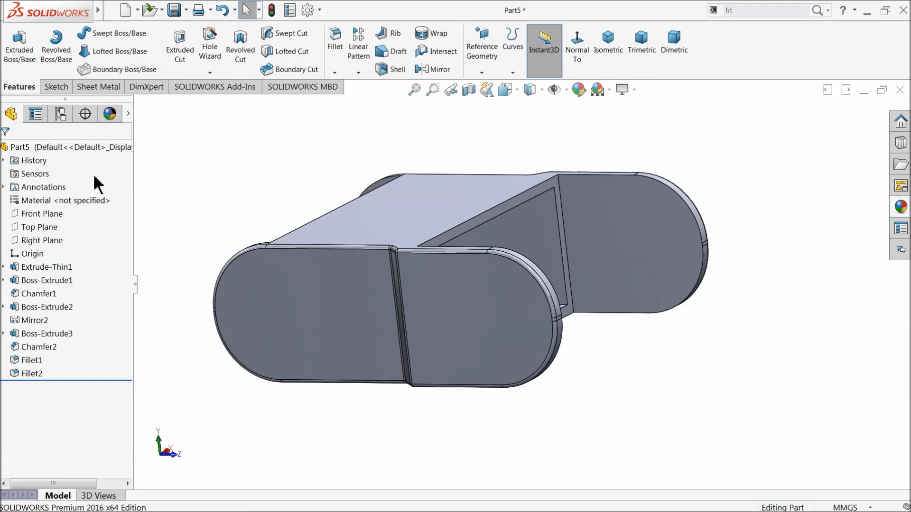
Step: Chamfer the two vertical inner step edges between the box's open rim and the end plates by 4 mm at 45 degrees
{"action": "scroll", "coordinate": [590, 229], "scroll_direction": "down", "scroll_amount": 2}
{"action": "middle_click_drag", "start_coordinate": [590, 229], "coordinate": [515, 252]}
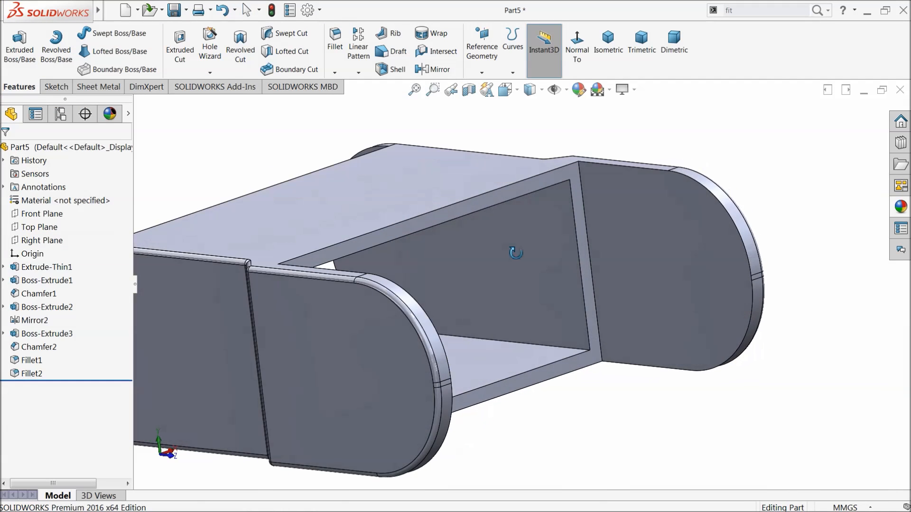
{"action": "left_click", "coordinate": [335, 73]}
{"action": "left_click", "coordinate": [351, 98]}
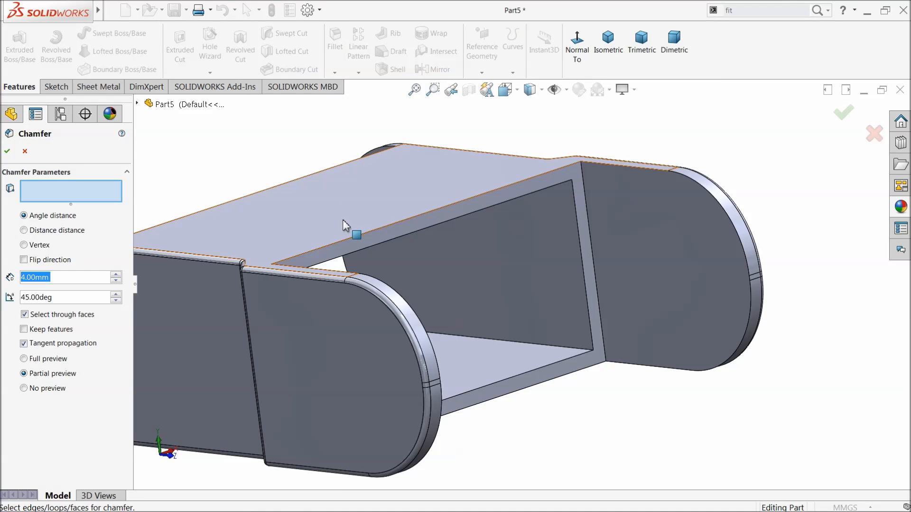
{"action": "left_click", "coordinate": [565, 259]}
{"action": "middle_click_drag", "start_coordinate": [564, 259], "coordinate": [437, 326]}
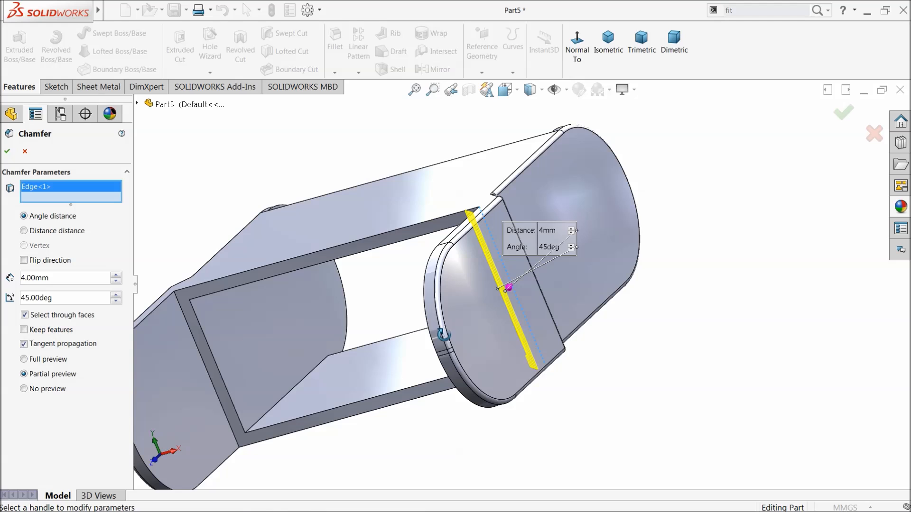
{"action": "left_click", "coordinate": [211, 379]}
{"action": "left_click", "coordinate": [7, 151]}
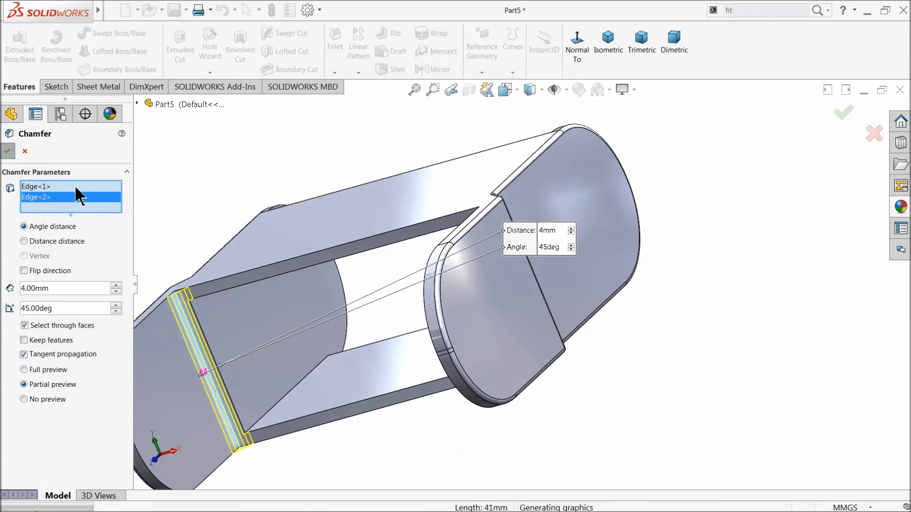
Step: Try the 1 mm fillet again on the inner side wall faces and the inner end plate faces beyond the new chamfers
{"action": "middle_click_drag", "start_coordinate": [403, 306], "coordinate": [308, 190]}
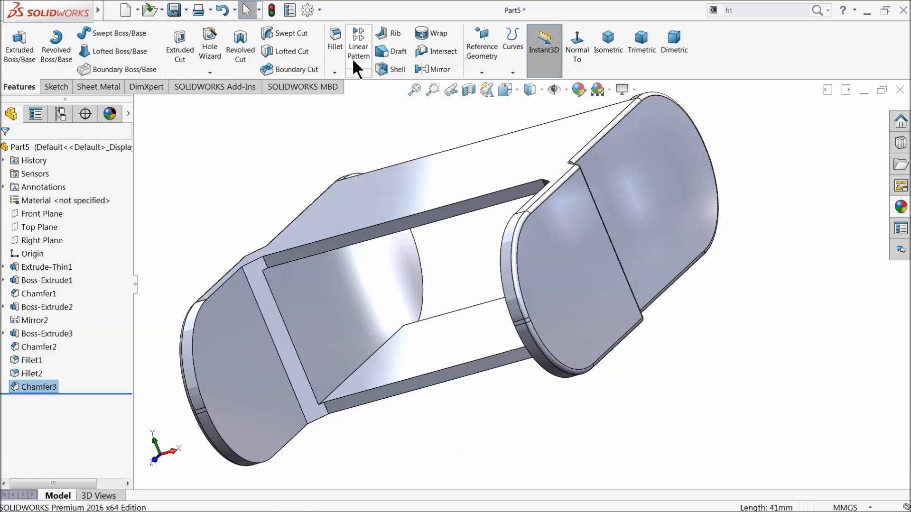
{"action": "left_click", "coordinate": [334, 47]}
{"action": "left_click", "coordinate": [252, 373]}
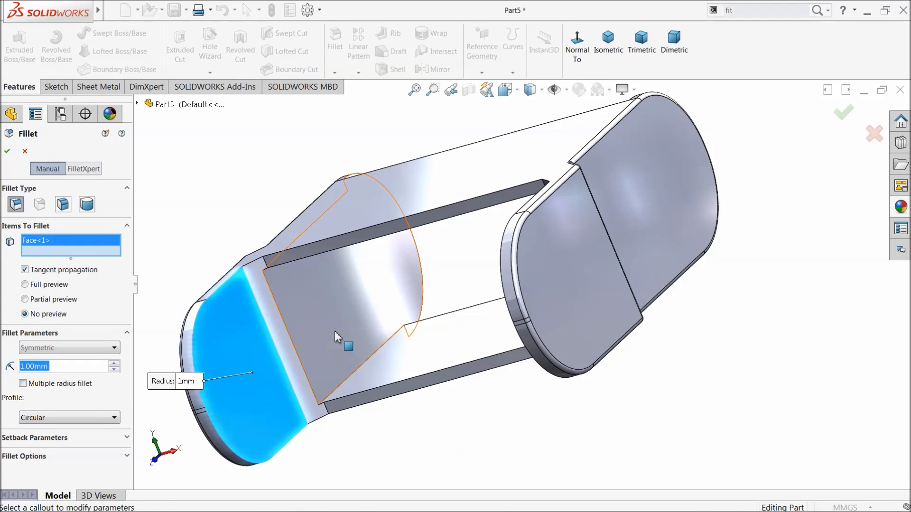
{"action": "left_click", "coordinate": [358, 323]}
{"action": "middle_click_drag", "start_coordinate": [446, 332], "coordinate": [522, 314]}
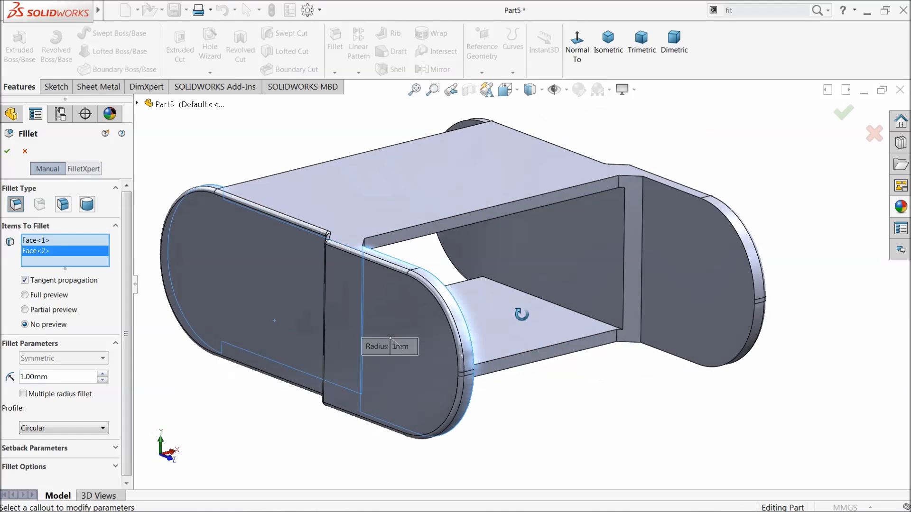
{"action": "left_click", "coordinate": [593, 265]}
{"action": "left_click", "coordinate": [678, 278]}
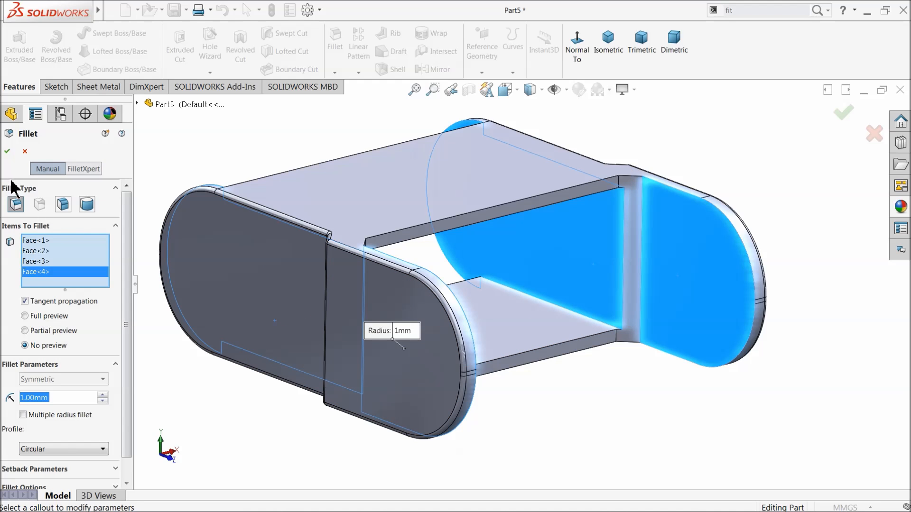
{"action": "left_click", "coordinate": [8, 152]}
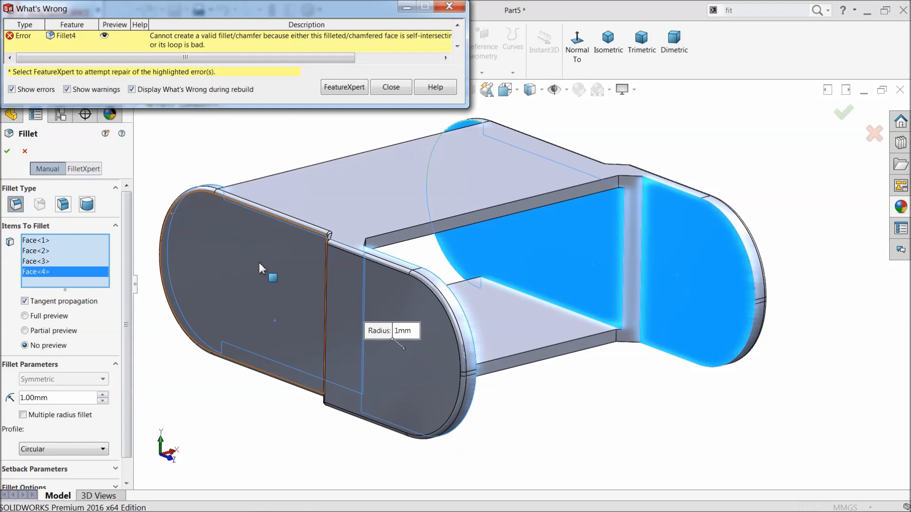
{"action": "left_click", "coordinate": [390, 87]}
Step: Clear the fillet selection and apply the 1 mm fillet only to the inner faces of the two chamfered end plates
{"action": "middle_click_drag", "start_coordinate": [406, 211], "coordinate": [366, 288]}
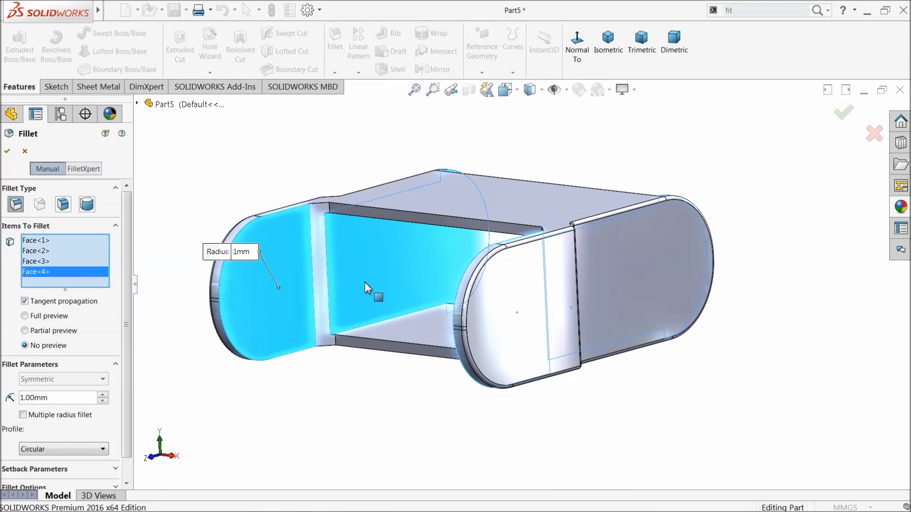
{"action": "right_click", "coordinate": [67, 283]}
{"action": "left_click", "coordinate": [94, 280]}
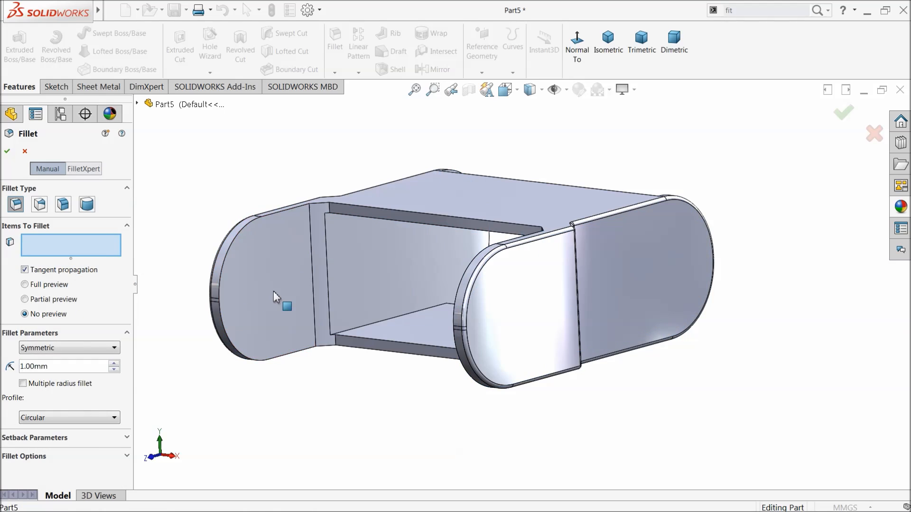
{"action": "left_click", "coordinate": [273, 291]}
{"action": "middle_click_drag", "start_coordinate": [273, 292], "coordinate": [503, 336]}
{"action": "left_click", "coordinate": [687, 339]}
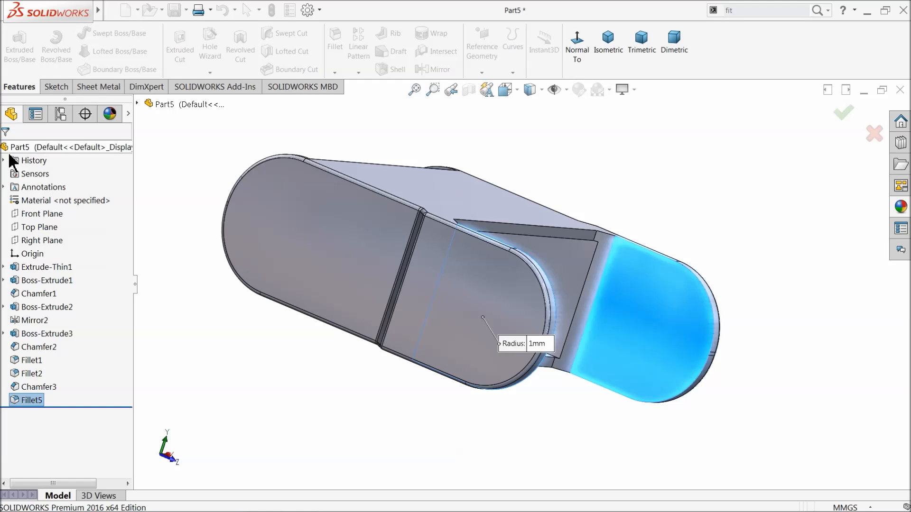
Step: Fillet the four inner lengthwise corner edges where the box's side walls meet its upper and lower walls with a 2 mm radius
{"action": "middle_click_drag", "start_coordinate": [379, 304], "coordinate": [320, 295]}
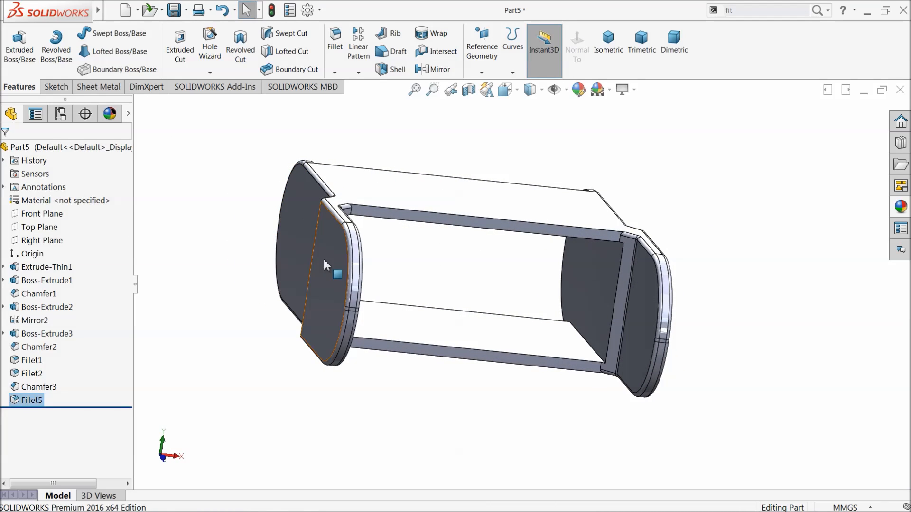
{"action": "left_click", "coordinate": [336, 61]}
{"action": "type", "text": "2.00mm"}
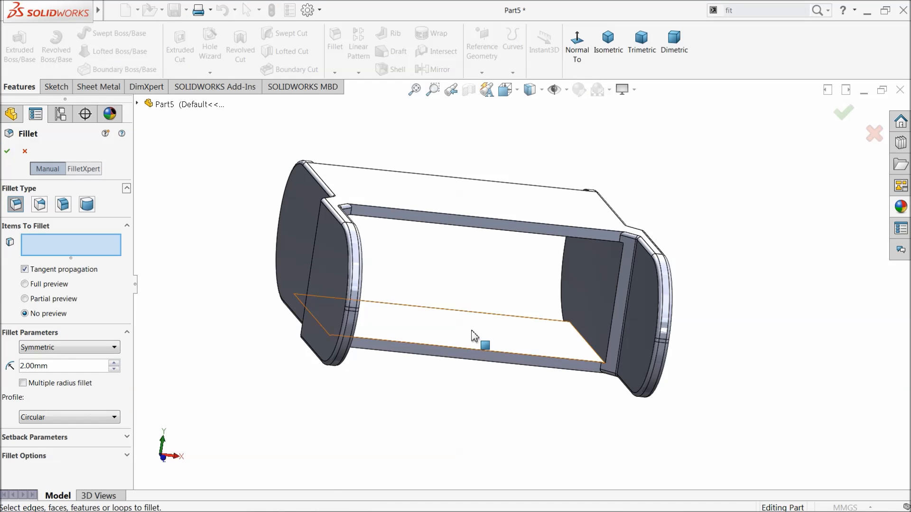
{"action": "scroll", "coordinate": [548, 361], "scroll_direction": "down", "scroll_amount": 5}
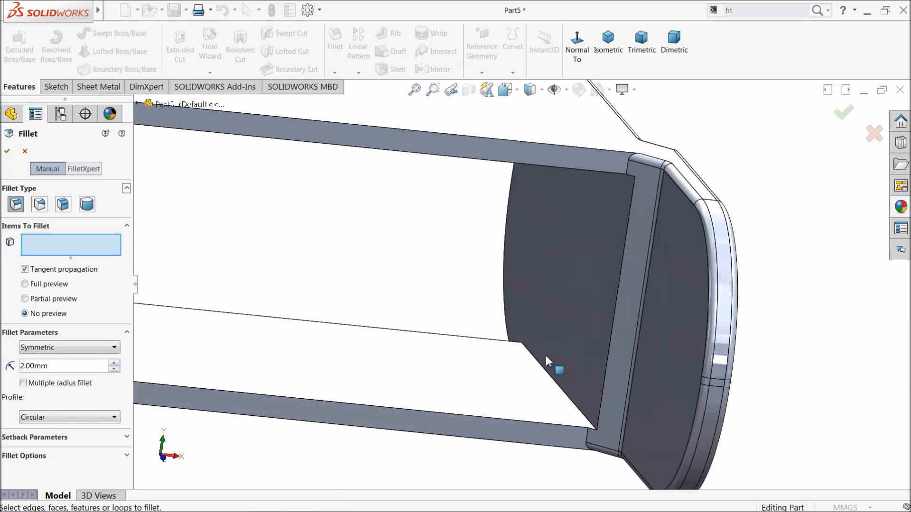
{"action": "left_click", "coordinate": [564, 394]}
{"action": "middle_click_drag", "start_coordinate": [595, 337], "coordinate": [605, 193]}
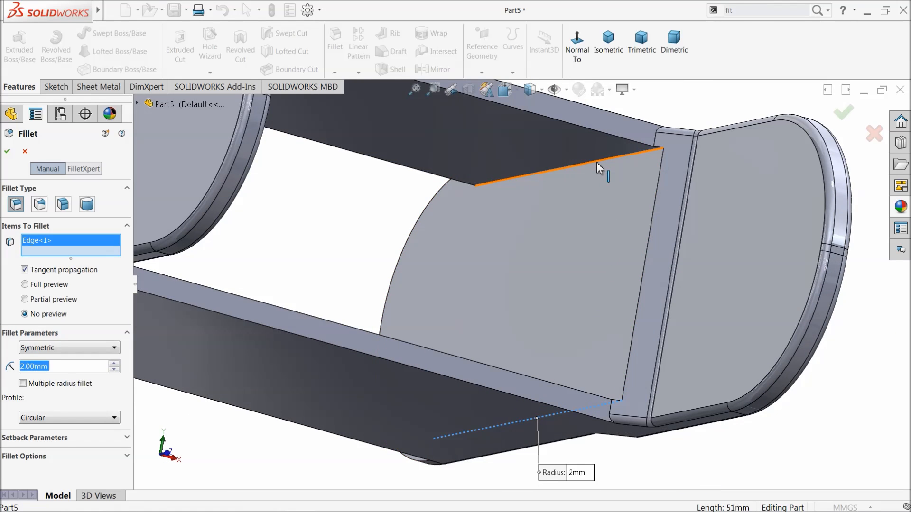
{"action": "left_click", "coordinate": [599, 168]}
{"action": "scroll", "coordinate": [524, 244], "scroll_direction": "up", "scroll_amount": 5}
{"action": "middle_click_drag", "start_coordinate": [525, 243], "coordinate": [284, 253]}
{"action": "left_click", "coordinate": [291, 368]}
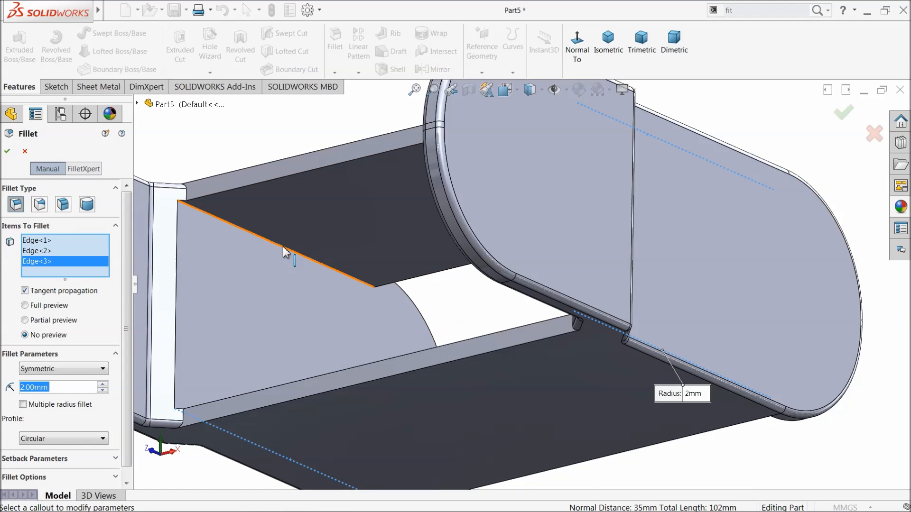
{"action": "left_click", "coordinate": [284, 252]}
{"action": "left_click", "coordinate": [7, 151]}
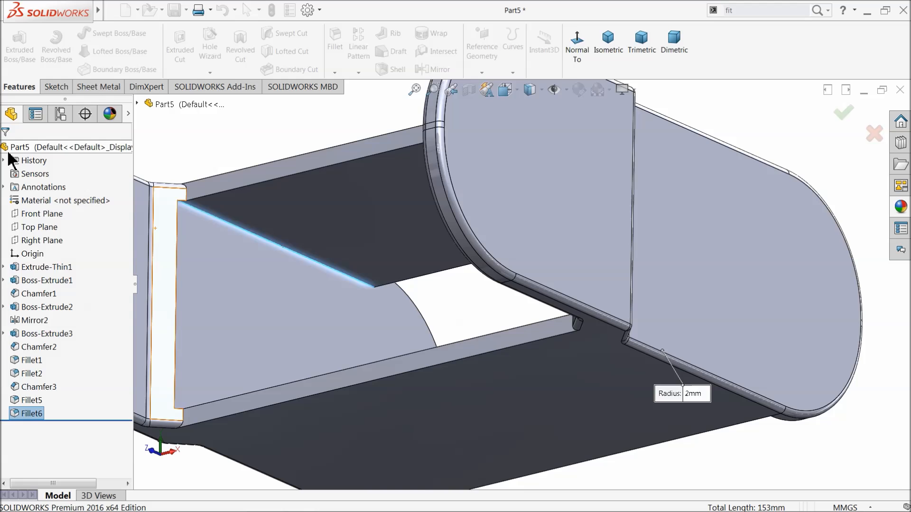
Step: Fillet the inner curved edges of both side walls at the rounded end opposite the stepped end plates with a 1 mm radius
{"action": "middle_click_drag", "start_coordinate": [137, 214], "coordinate": [313, 351]}
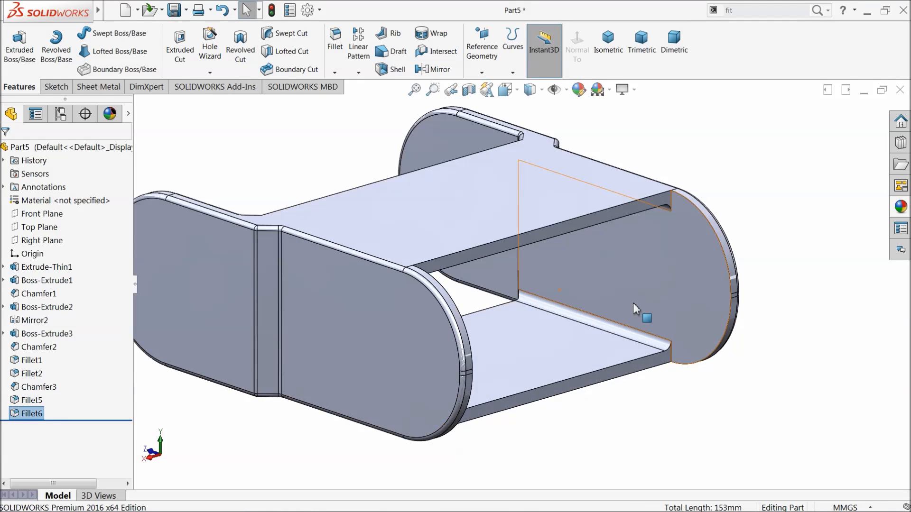
{"action": "scroll", "coordinate": [634, 303], "scroll_direction": "down", "scroll_amount": 1}
{"action": "scroll", "coordinate": [602, 283], "scroll_direction": "up", "scroll_amount": 1}
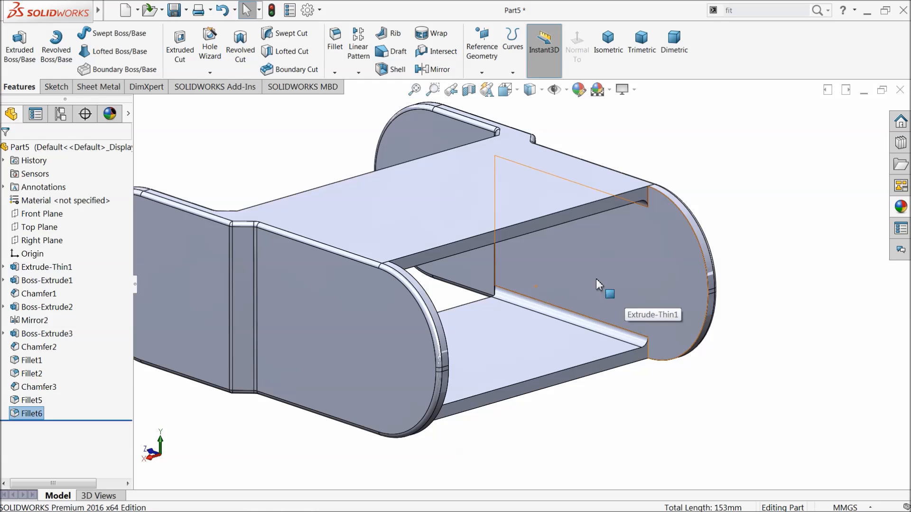
{"action": "left_click", "coordinate": [335, 47]}
{"action": "type", "text": "1"}
{"action": "scroll", "coordinate": [601, 284], "scroll_direction": "down", "scroll_amount": 2}
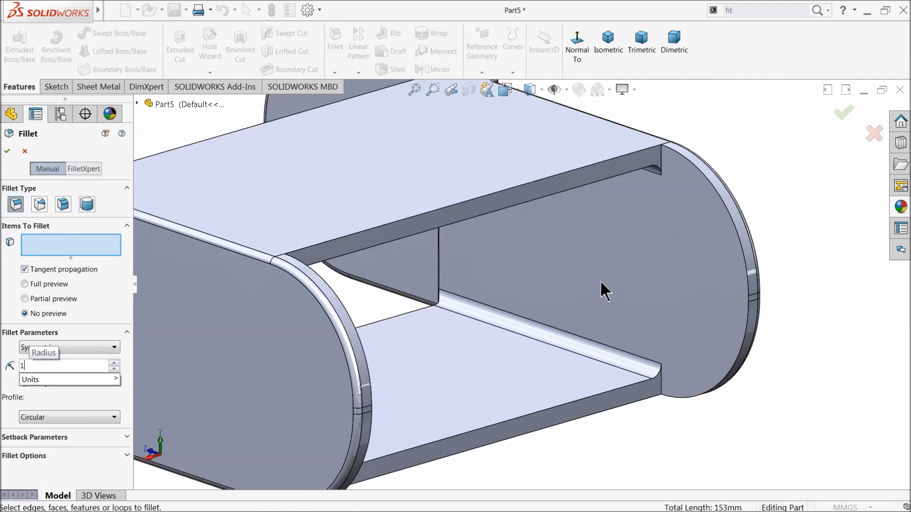
{"action": "scroll", "coordinate": [601, 290], "scroll_direction": "down", "scroll_amount": 1}
{"action": "left_click", "coordinate": [775, 326]}
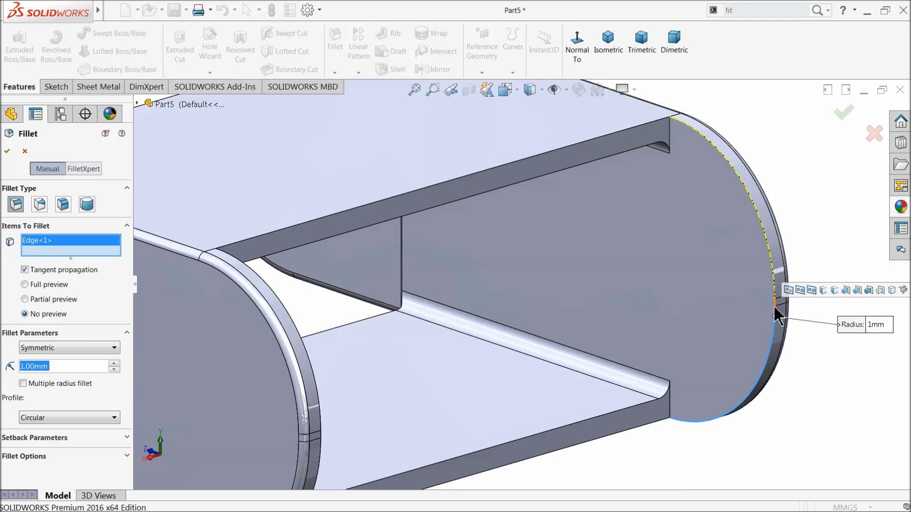
{"action": "scroll", "coordinate": [778, 302], "scroll_direction": "down", "scroll_amount": 3}
{"action": "scroll", "coordinate": [727, 325], "scroll_direction": "up", "scroll_amount": 6}
{"action": "middle_click_drag", "start_coordinate": [504, 357], "coordinate": [413, 362]}
{"action": "scroll", "coordinate": [163, 365], "scroll_direction": "down", "scroll_amount": 5}
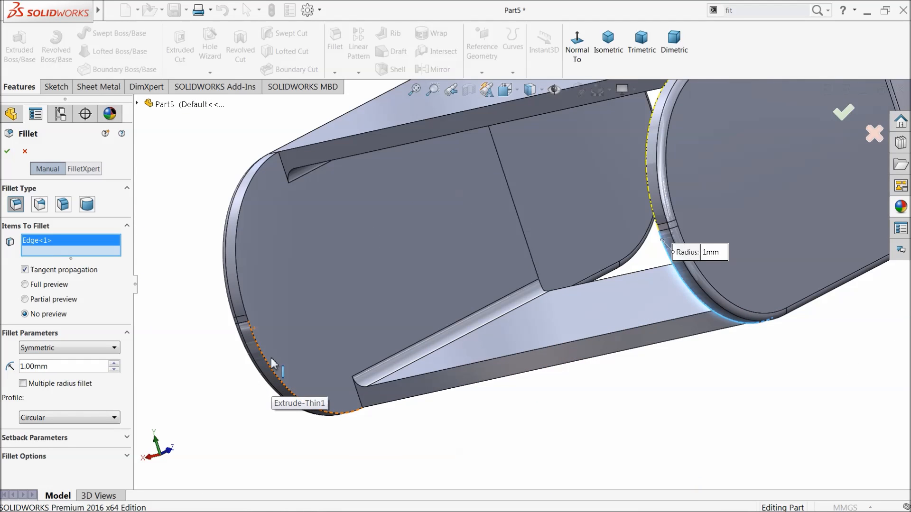
{"action": "left_click", "coordinate": [255, 343]}
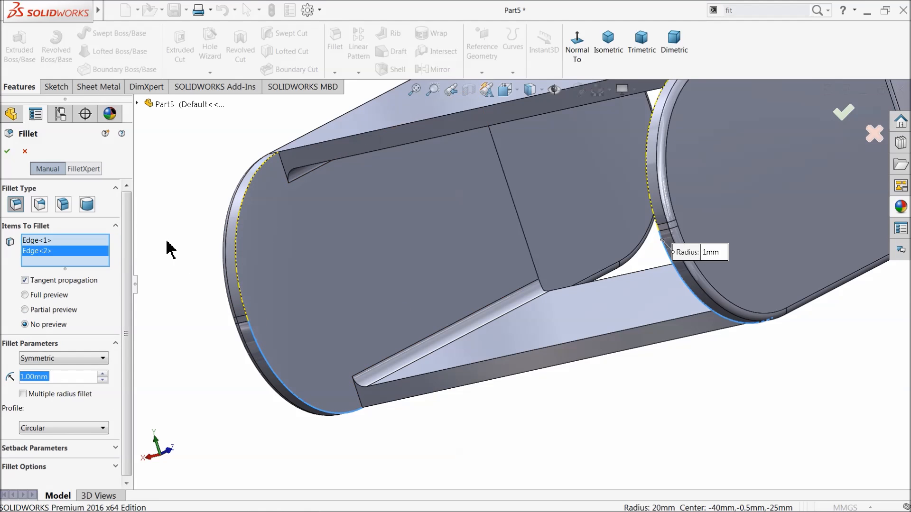
{"action": "left_click", "coordinate": [9, 152]}
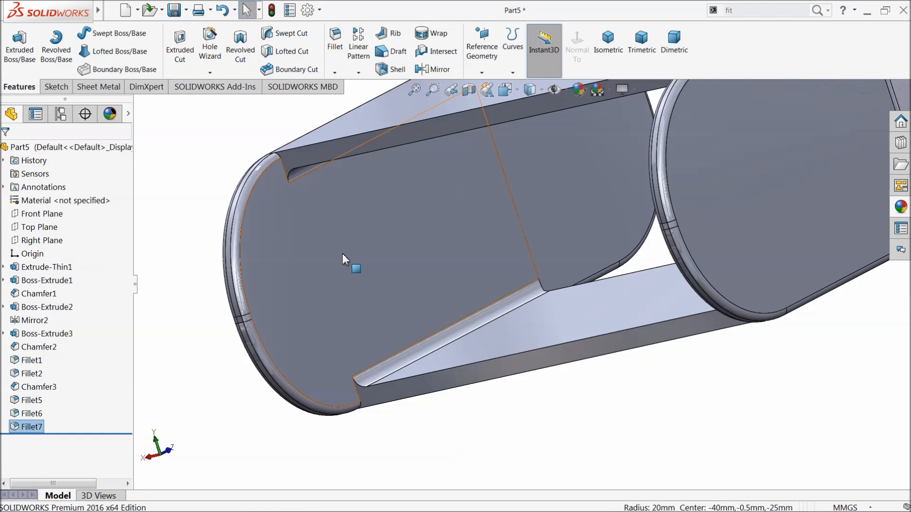
Step: Start a sketch on the outer flat face of one stepped end plate
{"action": "scroll", "coordinate": [350, 260], "scroll_direction": "up", "scroll_amount": 3}
{"action": "middle_click_drag", "start_coordinate": [358, 278], "coordinate": [584, 261]}
{"action": "scroll", "coordinate": [575, 288], "scroll_direction": "up", "scroll_amount": 2}
{"action": "scroll", "coordinate": [576, 288], "scroll_direction": "down", "scroll_amount": 3}
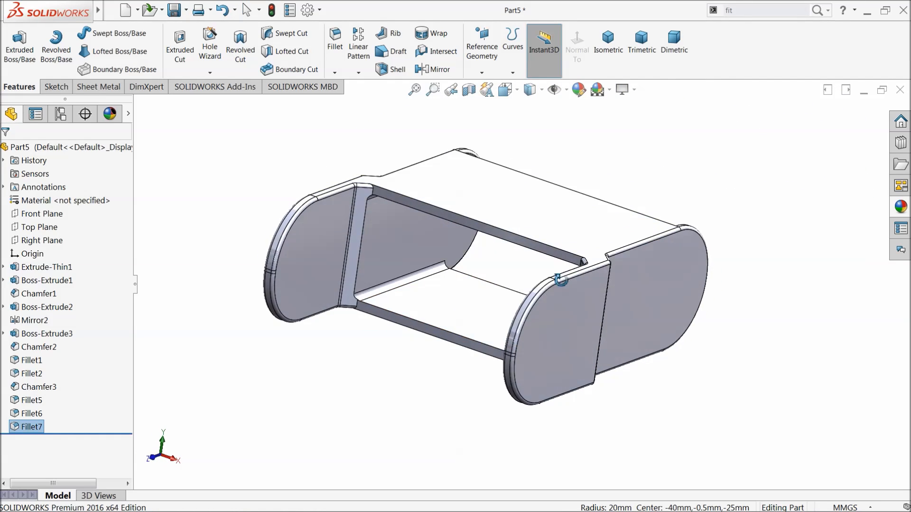
{"action": "scroll", "coordinate": [534, 274], "scroll_direction": "down", "scroll_amount": 1}
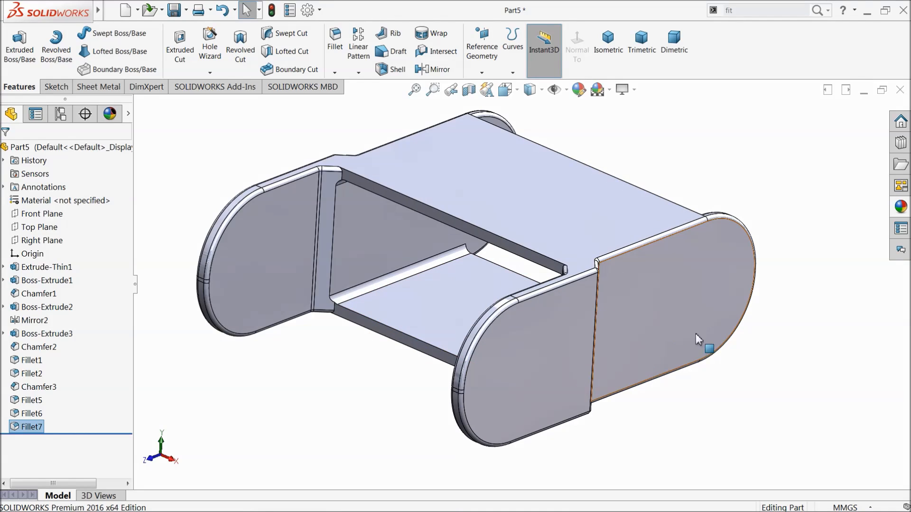
{"action": "mouse_move", "coordinate": [577, 414]}
{"action": "middle_mouse_down"}
{"action": "mouse_move", "coordinate": [542, 388]}
{"action": "mouse_move", "coordinate": [503, 392]}
{"action": "middle_mouse_up"}
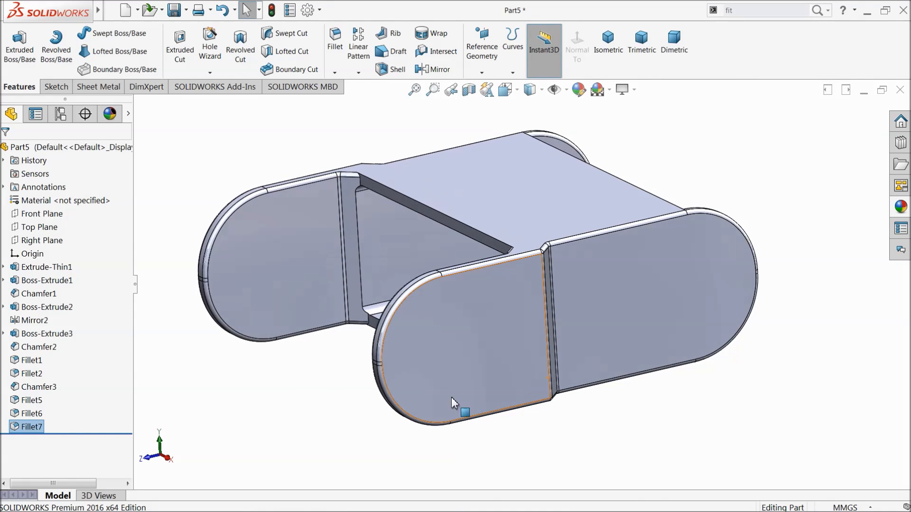
{"action": "left_click", "coordinate": [437, 374]}
{"action": "left_click", "coordinate": [475, 345]}
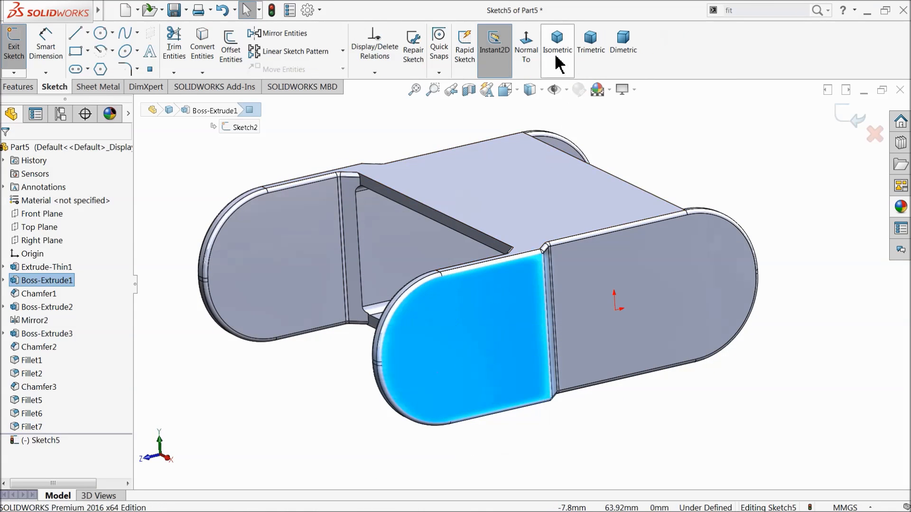
{"action": "left_click", "coordinate": [526, 45]}
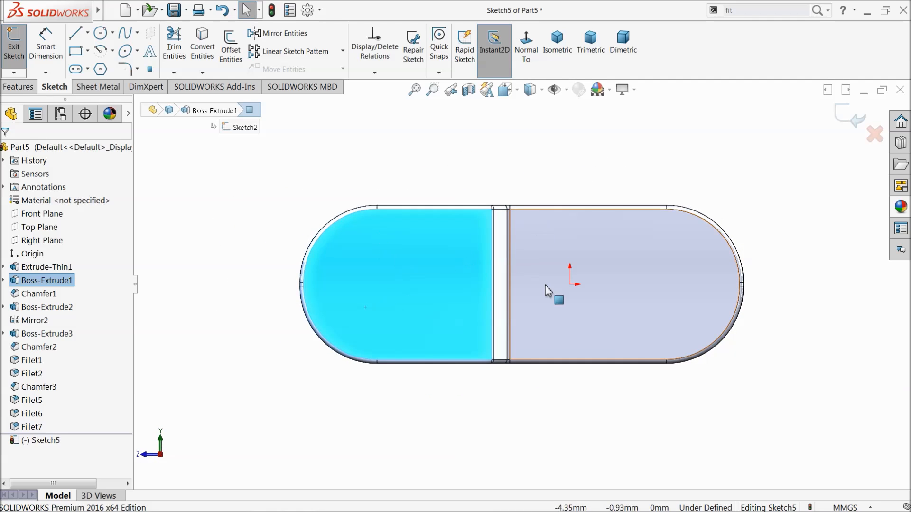
Step: Sketch a horizontal centerline through the origin, joined by vertical centerlines to the upper arc endpoints at both rounded ends of the side plate
{"action": "left_click", "coordinate": [88, 33]}
{"action": "left_click", "coordinate": [101, 62]}
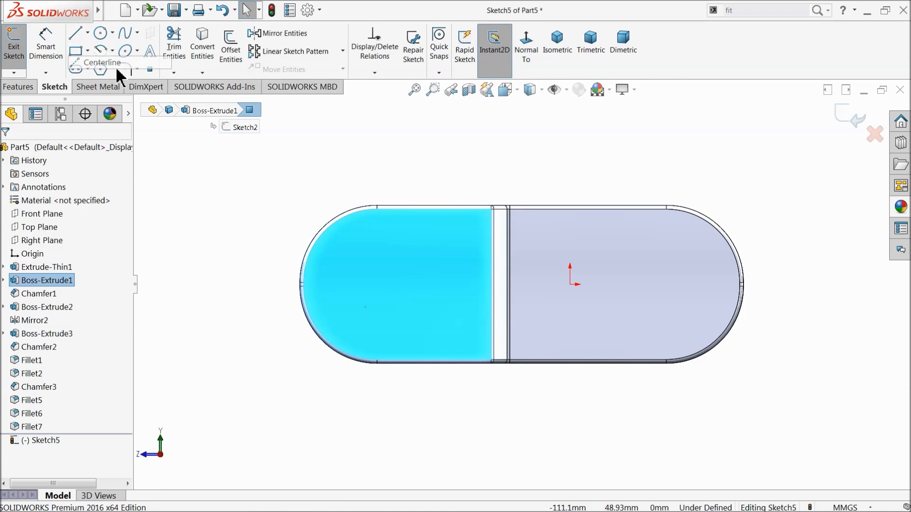
{"action": "scroll", "coordinate": [486, 254], "scroll_direction": "down", "scroll_amount": 2}
{"action": "left_click", "coordinate": [326, 194]}
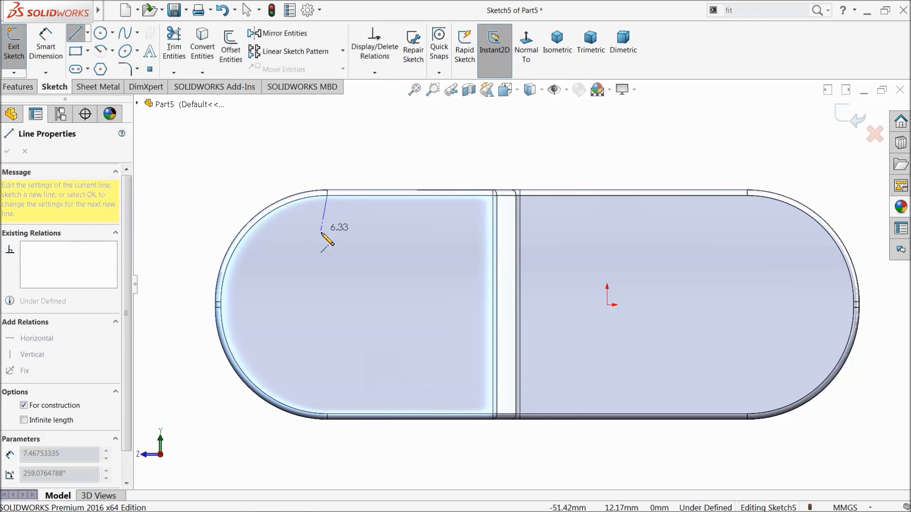
{"action": "left_click", "coordinate": [326, 305]}
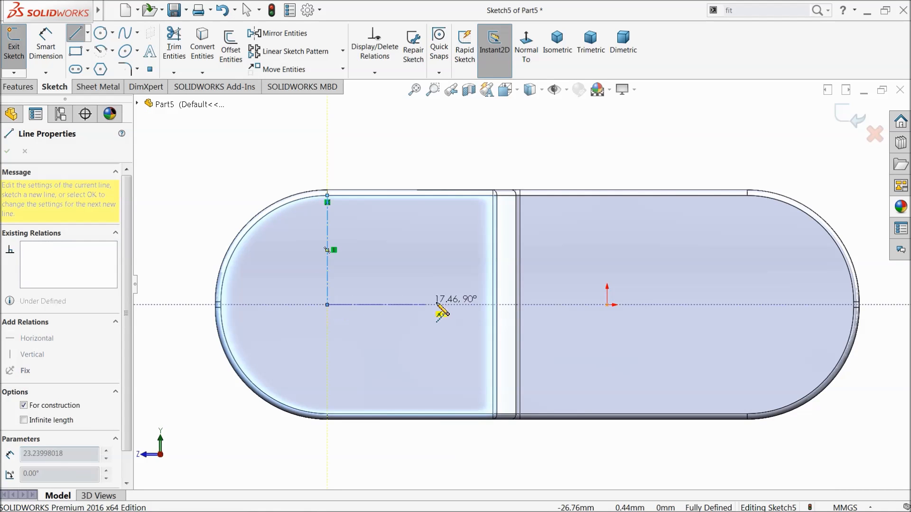
{"action": "left_click", "coordinate": [750, 305]}
{"action": "left_click", "coordinate": [748, 195]}
{"action": "right_click", "coordinate": [685, 166]}
{"action": "left_click", "coordinate": [686, 163]}
{"action": "left_click", "coordinate": [748, 271]}
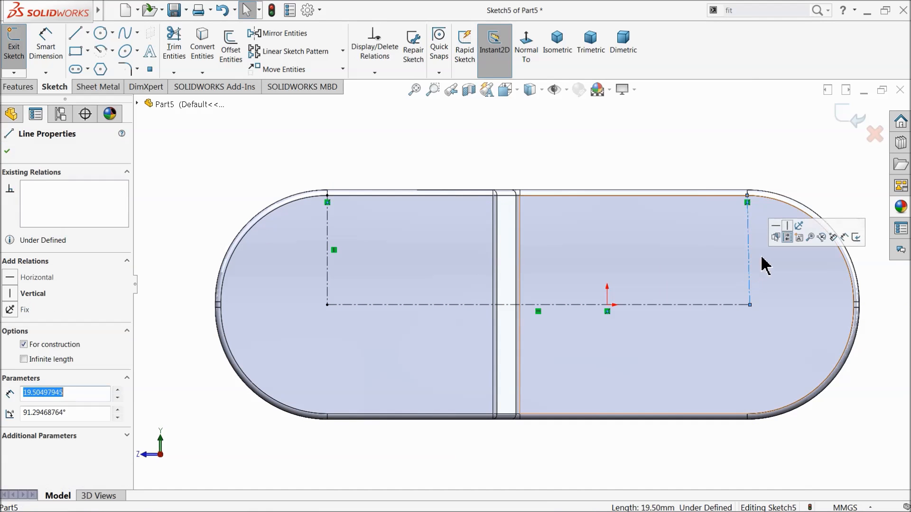
{"action": "left_click", "coordinate": [790, 236]}
Step: Add a driven length dimension to the horizontal centerline above the side plate
{"action": "left_click", "coordinate": [46, 45]}
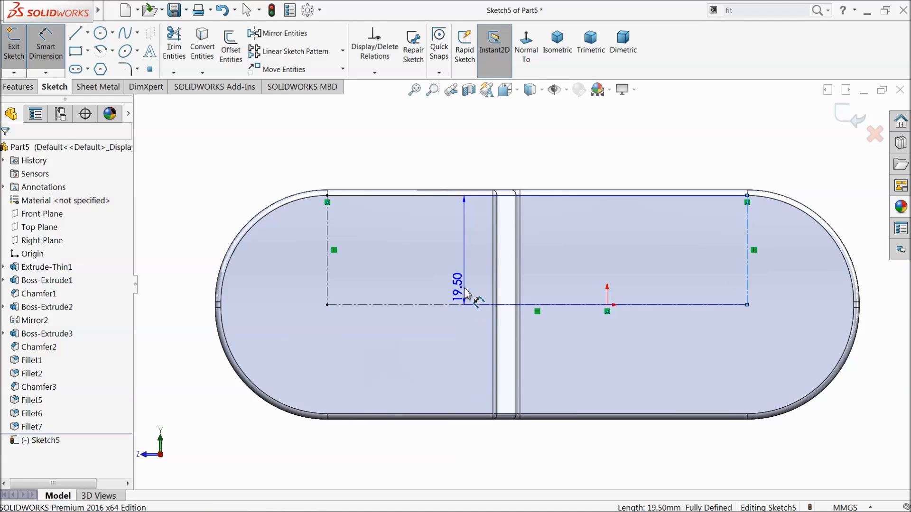
{"action": "left_click", "coordinate": [473, 306]}
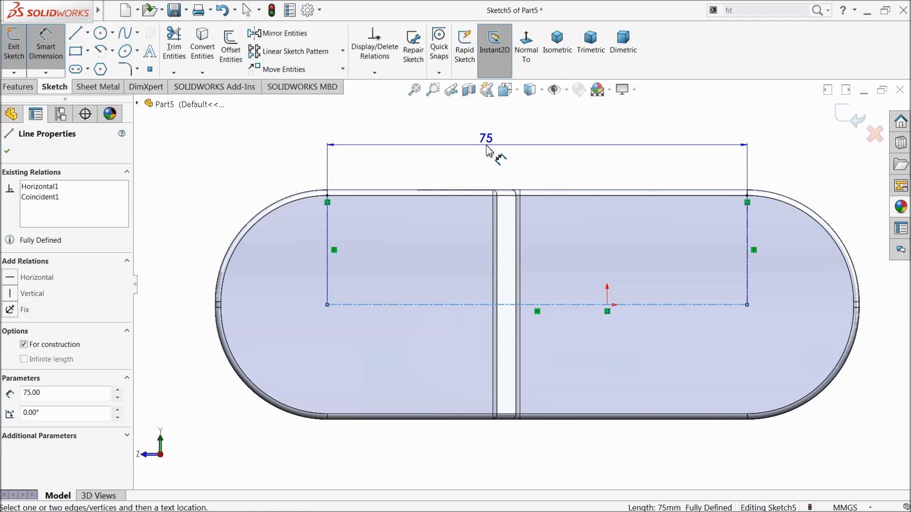
{"action": "left_click", "coordinate": [488, 151]}
{"action": "left_click", "coordinate": [534, 265]}
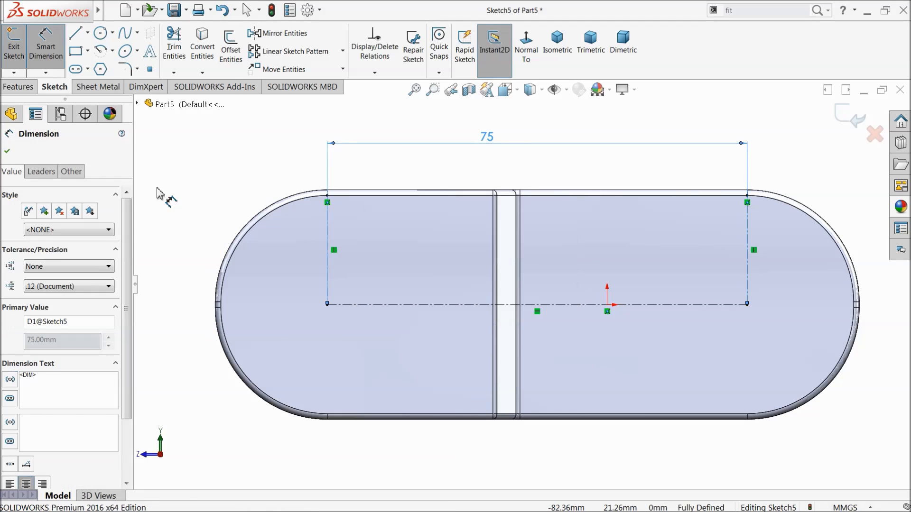
{"action": "left_click", "coordinate": [8, 152]}
Step: Sketch a circle about 10.6 mm in diameter at each end of the horizontal centerline
{"action": "left_click", "coordinate": [100, 33]}
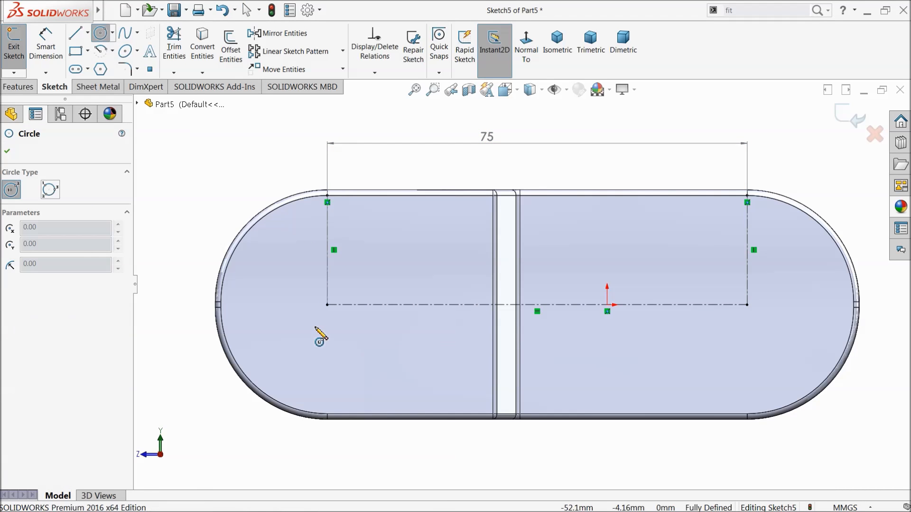
{"action": "left_click", "coordinate": [328, 305]}
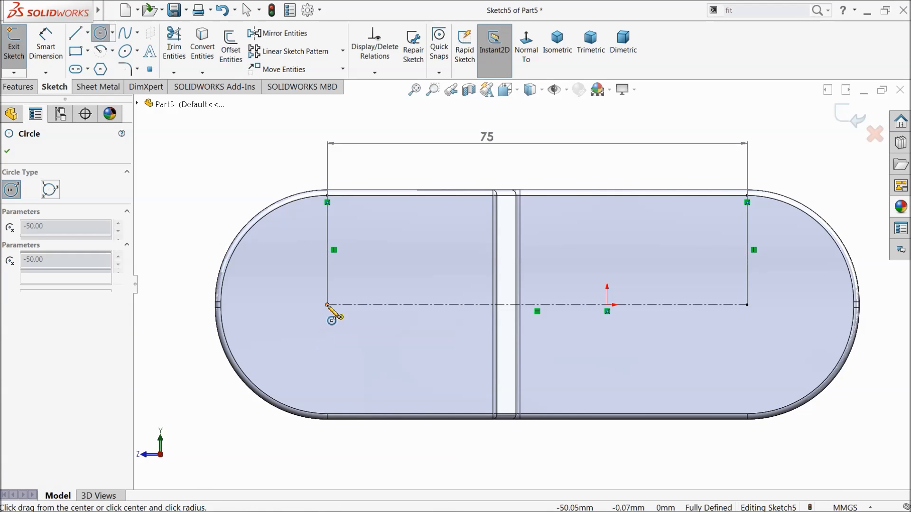
{"action": "left_click", "coordinate": [347, 284]}
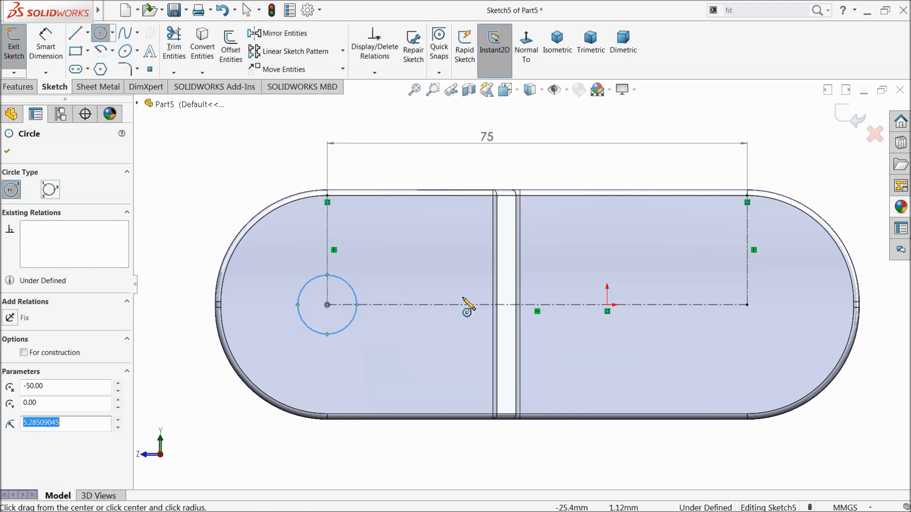
{"action": "left_click", "coordinate": [747, 305]}
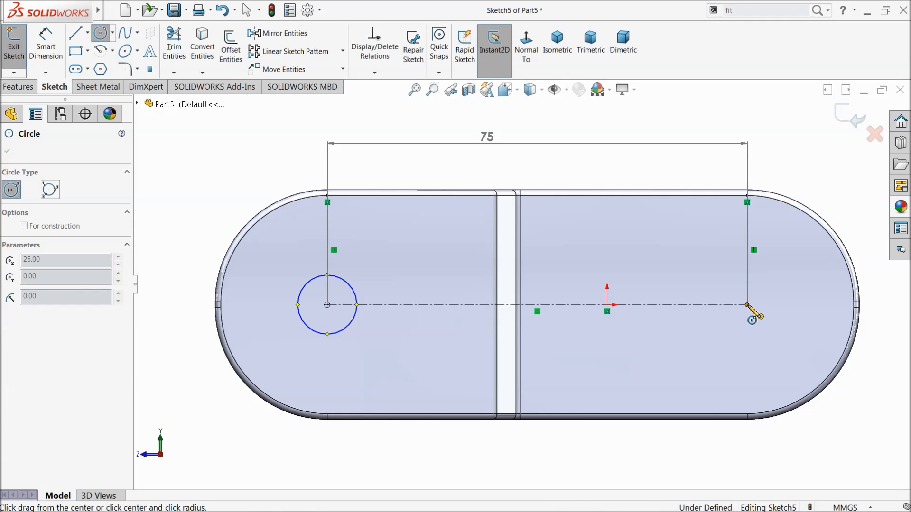
{"action": "left_click", "coordinate": [766, 284]}
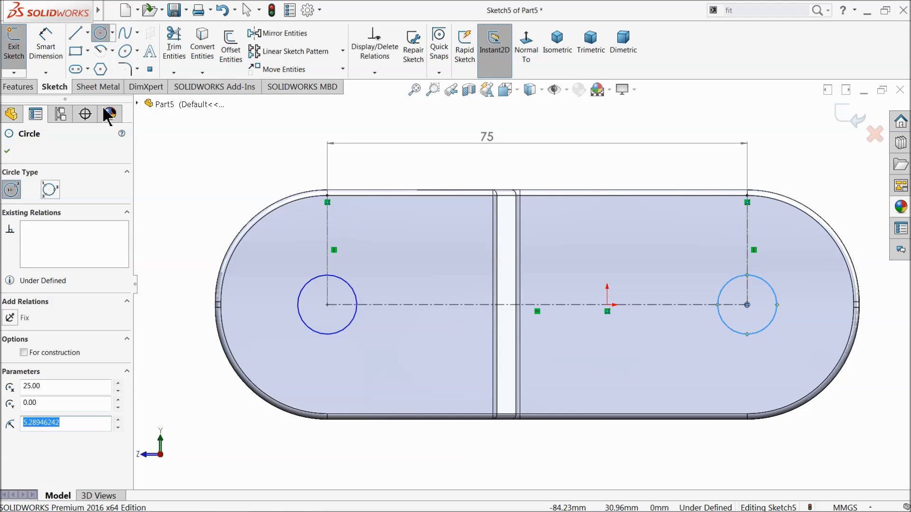
Step: Set the circle diameter on the stepped end plate to 8.1 mm and the one at the opposite rounded end to 8 mm
{"action": "left_click", "coordinate": [46, 48]}
{"action": "left_click", "coordinate": [317, 301]}
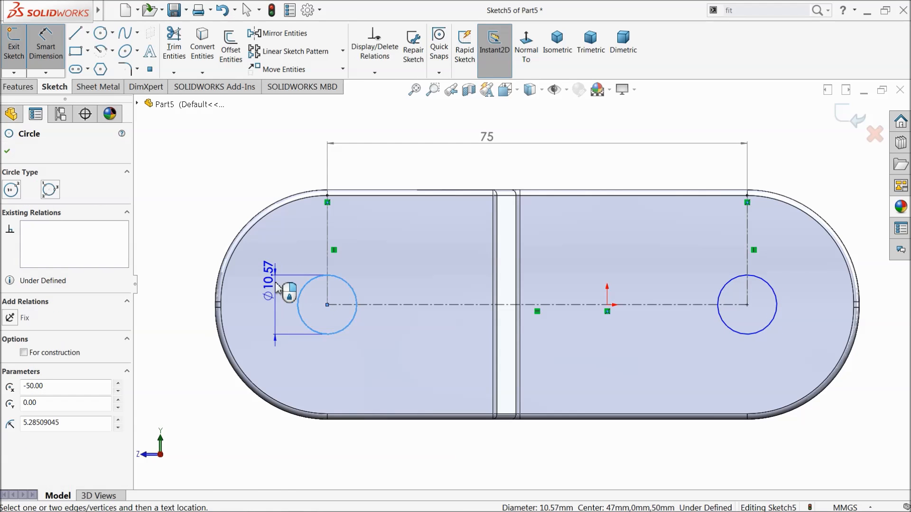
{"action": "left_click", "coordinate": [274, 289]}
{"action": "type", "text": "8.1"}
{"action": "key", "text": "Return"}
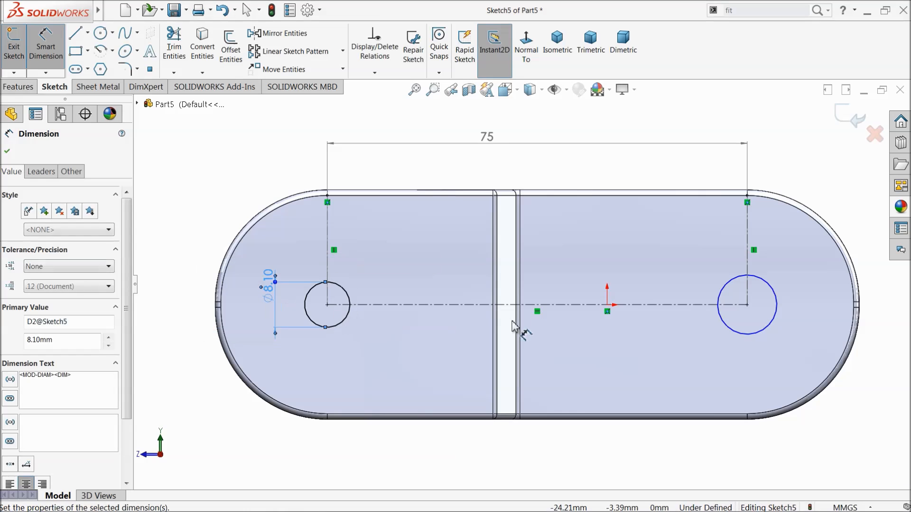
{"action": "left_click", "coordinate": [721, 296]}
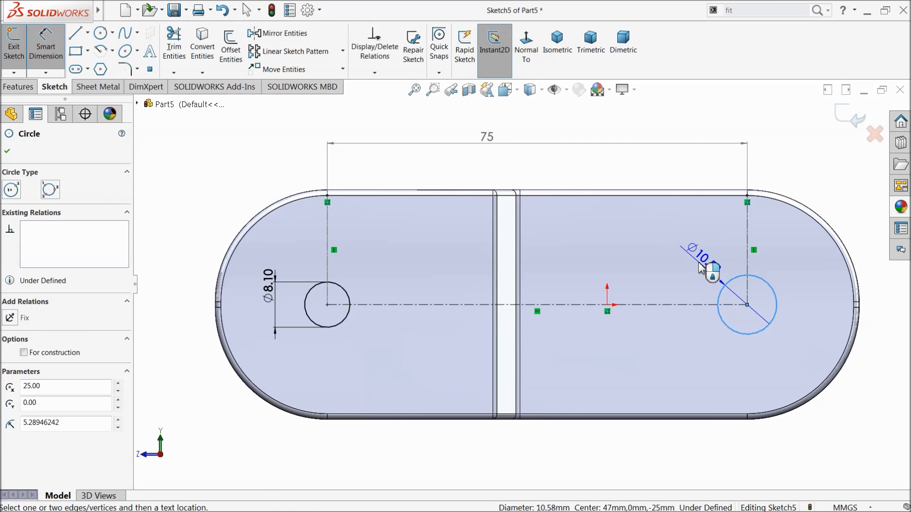
{"action": "left_click", "coordinate": [695, 268]}
{"action": "key", "text": "Return"}
{"action": "scroll", "coordinate": [655, 290], "scroll_direction": "up", "scroll_amount": 4}
{"action": "middle_click_drag", "start_coordinate": [630, 321], "coordinate": [643, 363]}
{"action": "scroll", "coordinate": [616, 375], "scroll_direction": "down", "scroll_amount": 2}
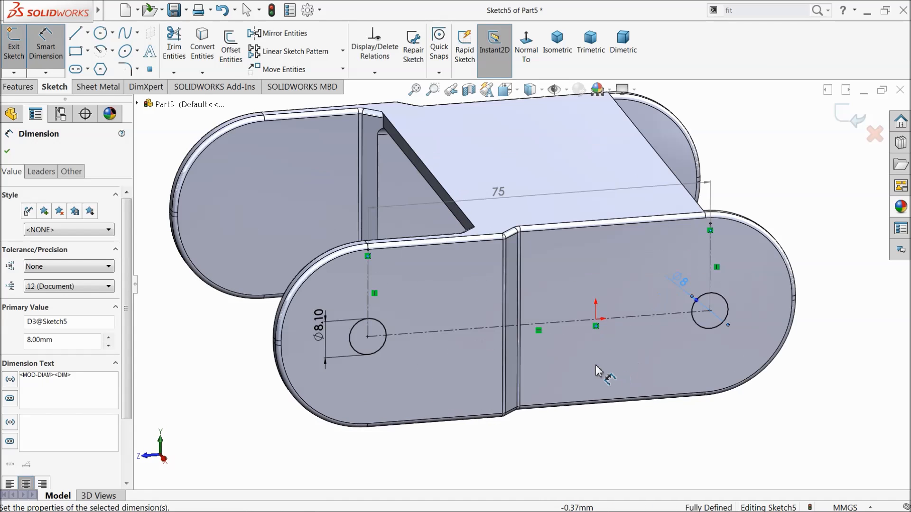
{"action": "left_click", "coordinate": [53, 63]}
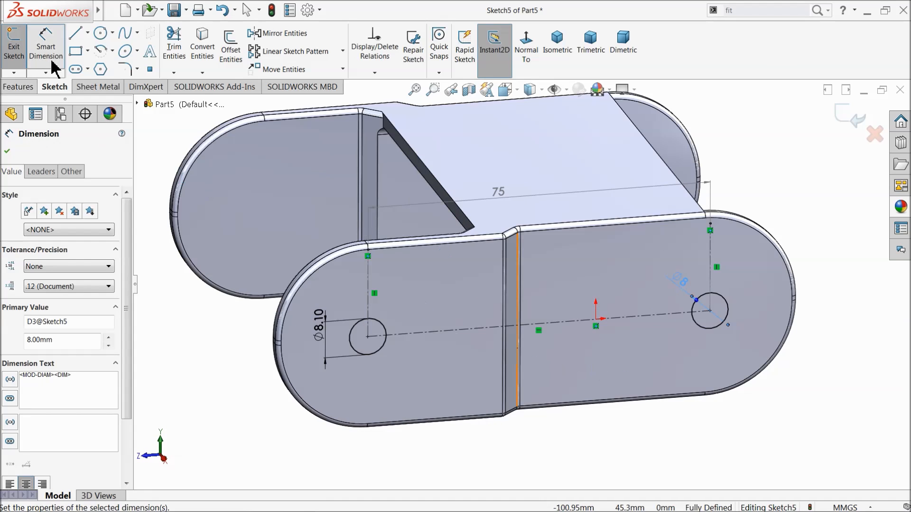
Step: Finish editing the sketch with the two circles on the side plate
{"action": "left_click", "coordinate": [856, 120]}
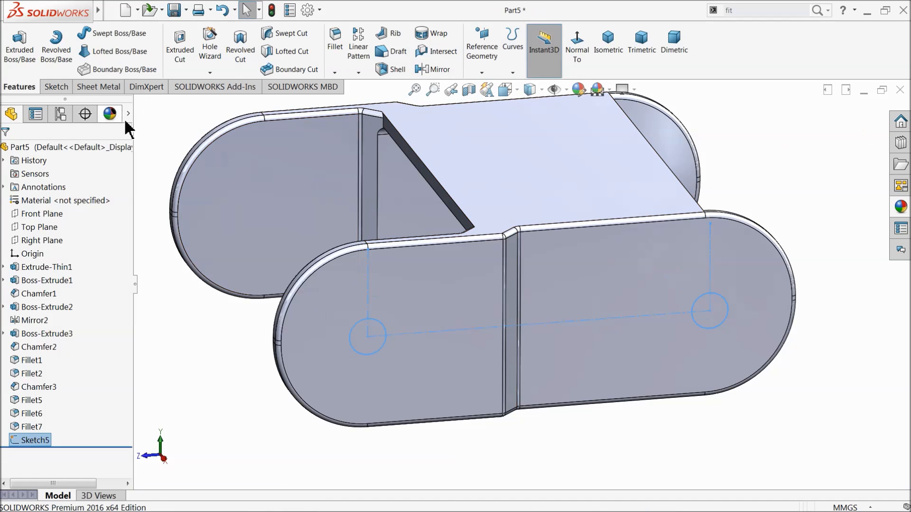
{"action": "left_click", "coordinate": [22, 441]}
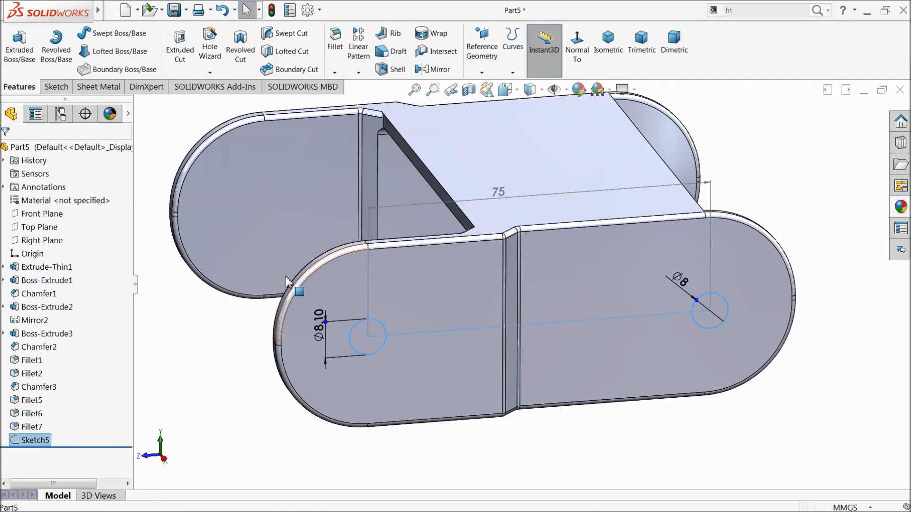
{"action": "left_click", "coordinate": [38, 59]}
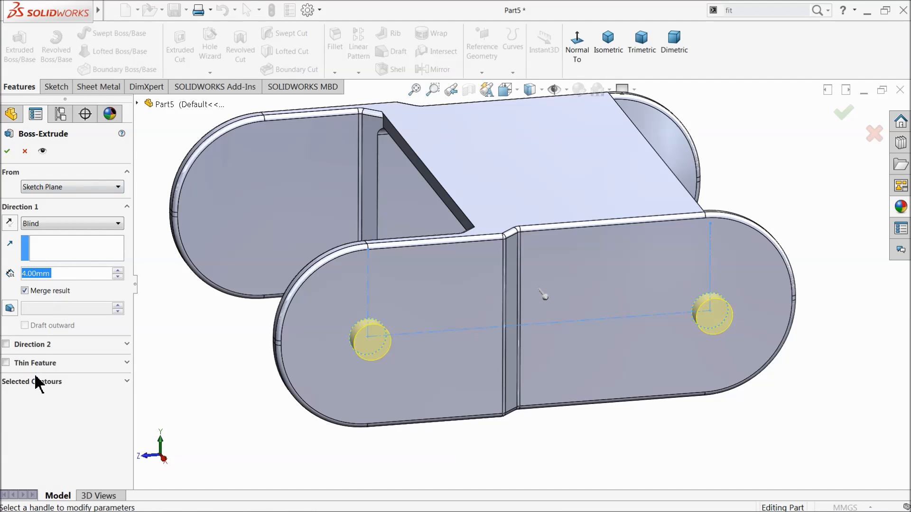
{"action": "left_click", "coordinate": [33, 384]}
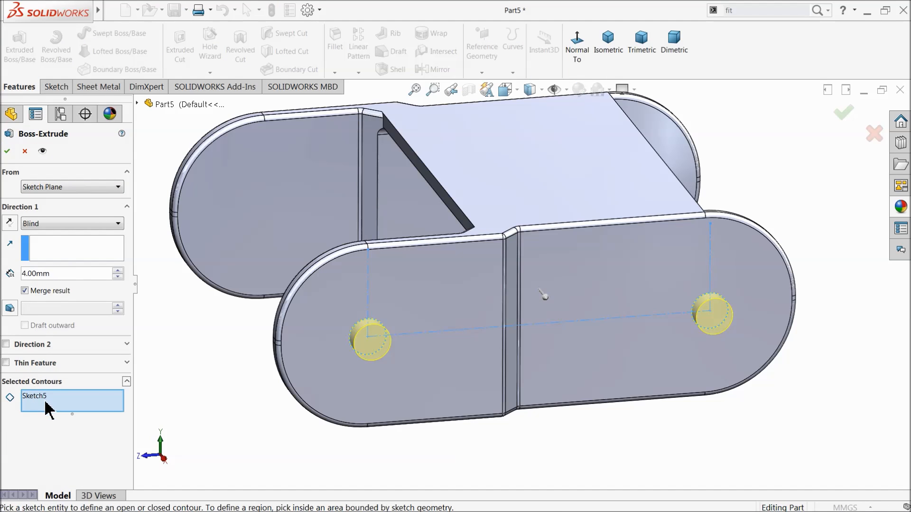
{"action": "left_click", "coordinate": [383, 347]}
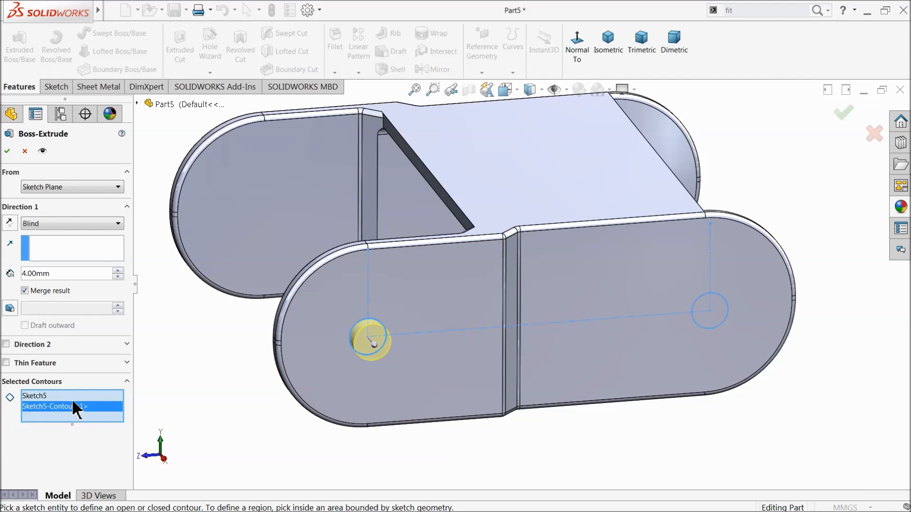
{"action": "left_click", "coordinate": [25, 151]}
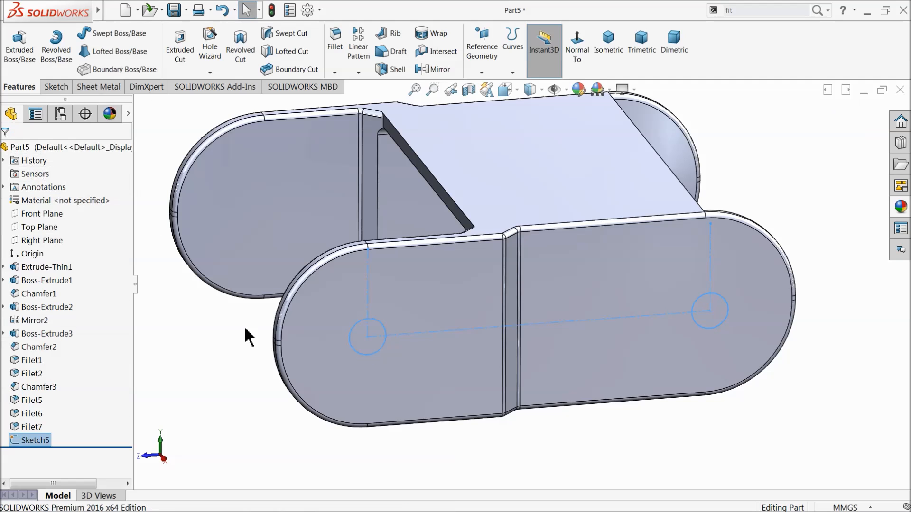
Step: Cut the 8.1 mm circle contour Through All so the pin hole passes through both side plates
{"action": "left_click", "coordinate": [178, 57]}
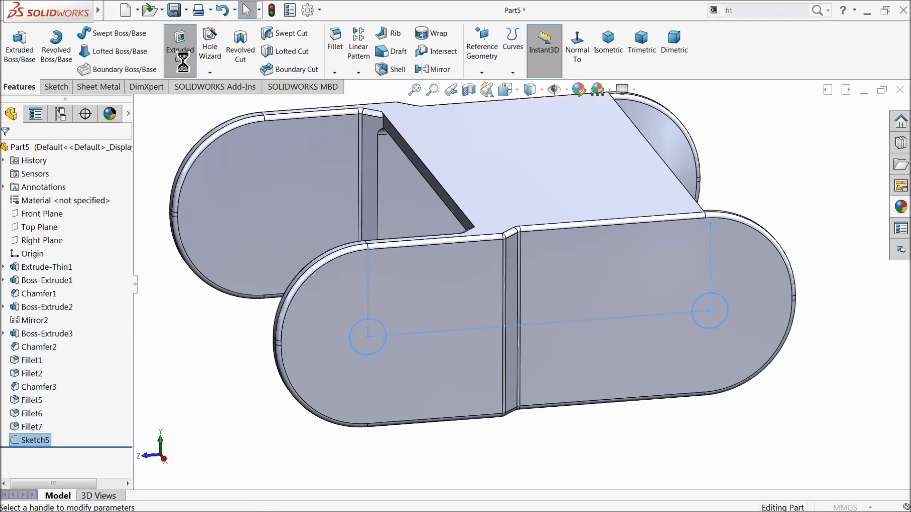
{"action": "left_click", "coordinate": [47, 382]}
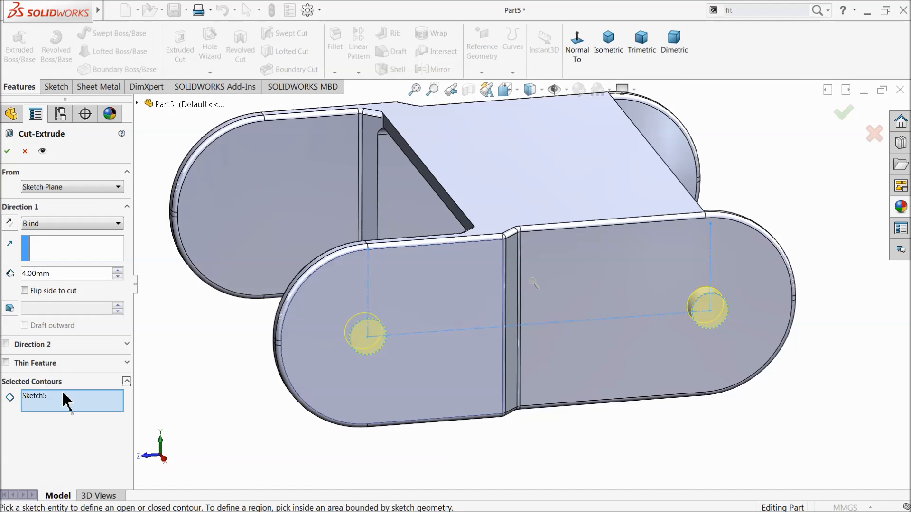
{"action": "left_click", "coordinate": [356, 352]}
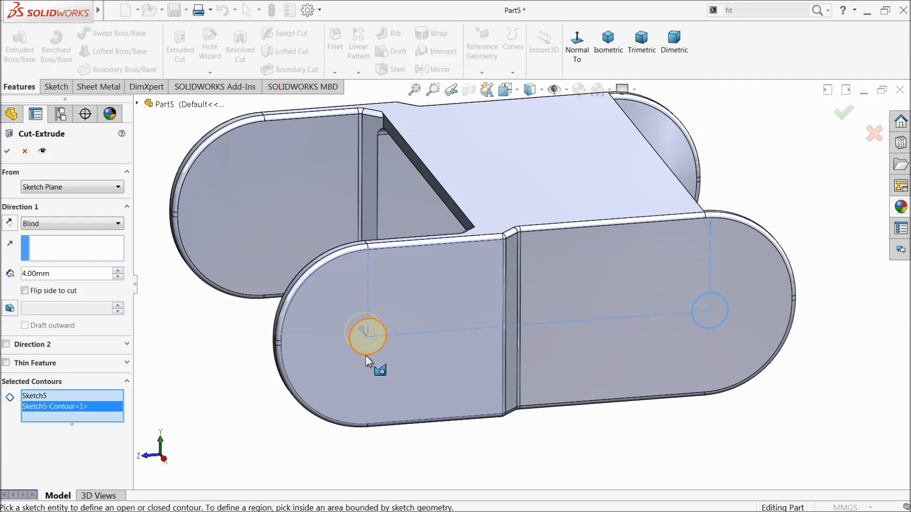
{"action": "scroll", "coordinate": [388, 342], "scroll_direction": "down", "scroll_amount": 2}
{"action": "left_click", "coordinate": [377, 331]}
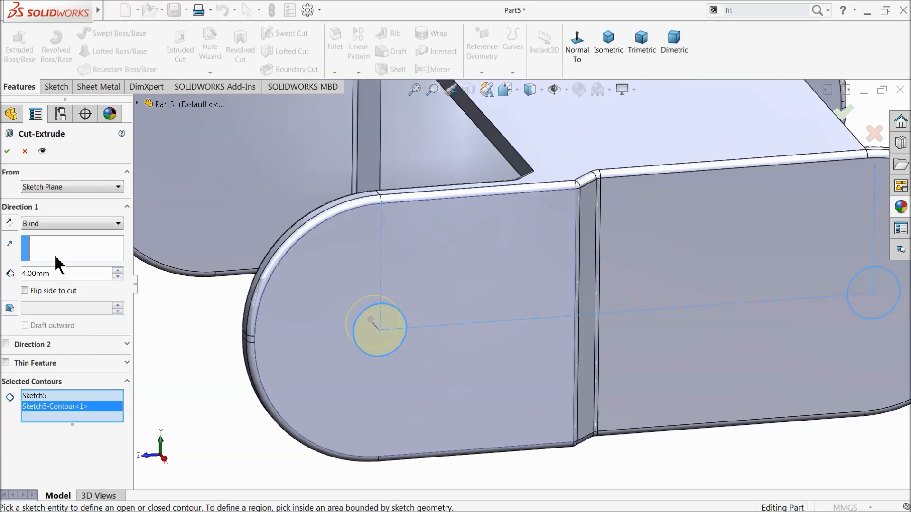
{"action": "left_click", "coordinate": [56, 227]}
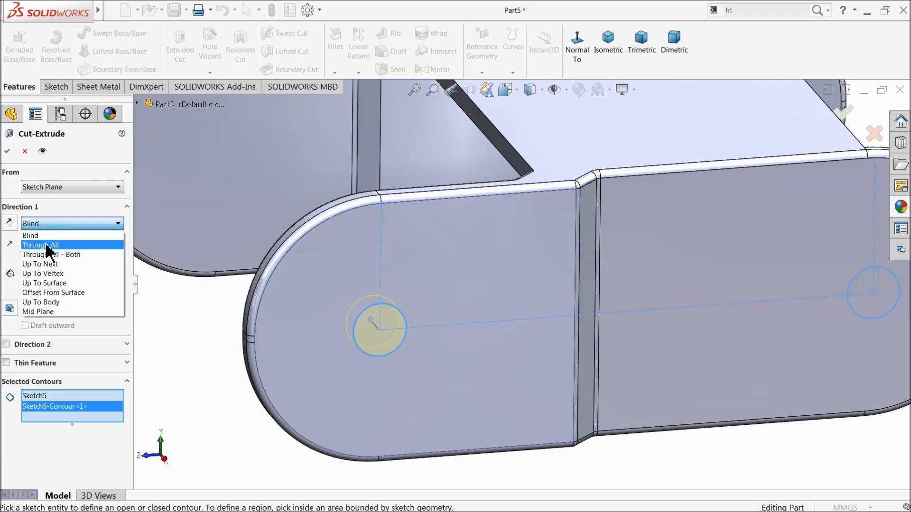
{"action": "left_click", "coordinate": [48, 245]}
{"action": "key", "text": "f"}
{"action": "middle_click_drag", "start_coordinate": [321, 277], "coordinate": [347, 304]}
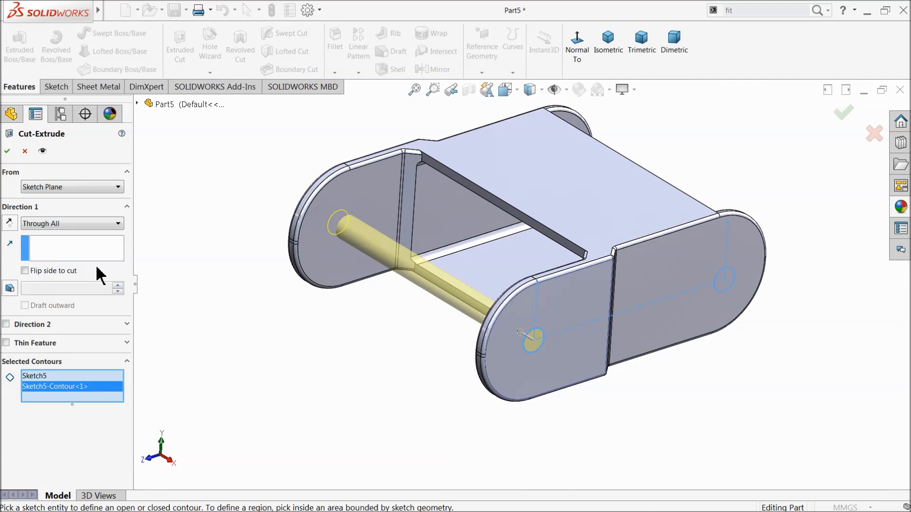
{"action": "left_click", "coordinate": [7, 150]}
Step: Chamfer the edges of the pin holes in both side plates by 0.5 mm at 45 degrees, selecting the holes' inner faces
{"action": "scroll", "coordinate": [551, 340], "scroll_direction": "down", "scroll_amount": 2}
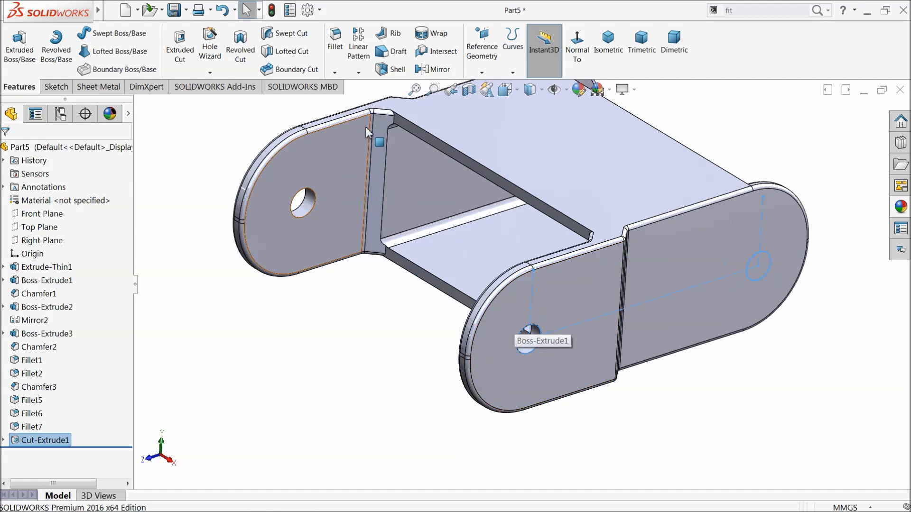
{"action": "left_click", "coordinate": [334, 72]}
{"action": "left_click", "coordinate": [350, 98]}
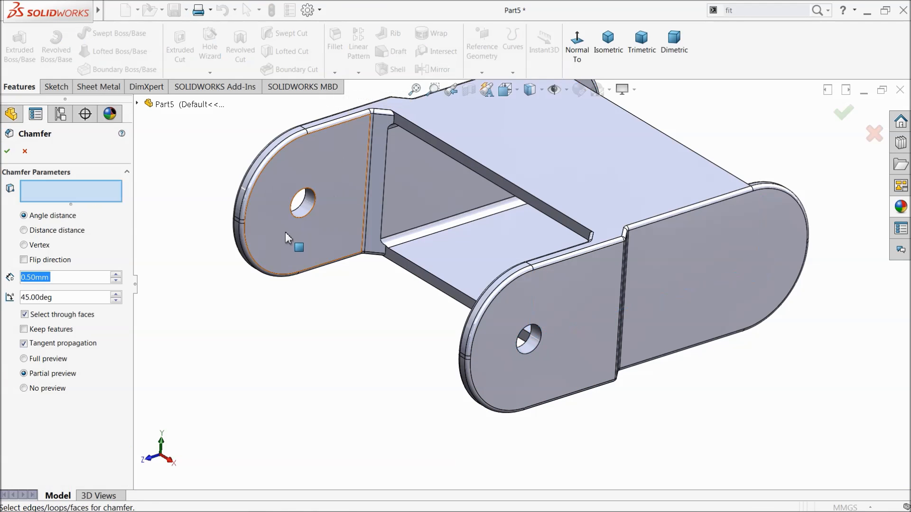
{"action": "left_click", "coordinate": [308, 208]}
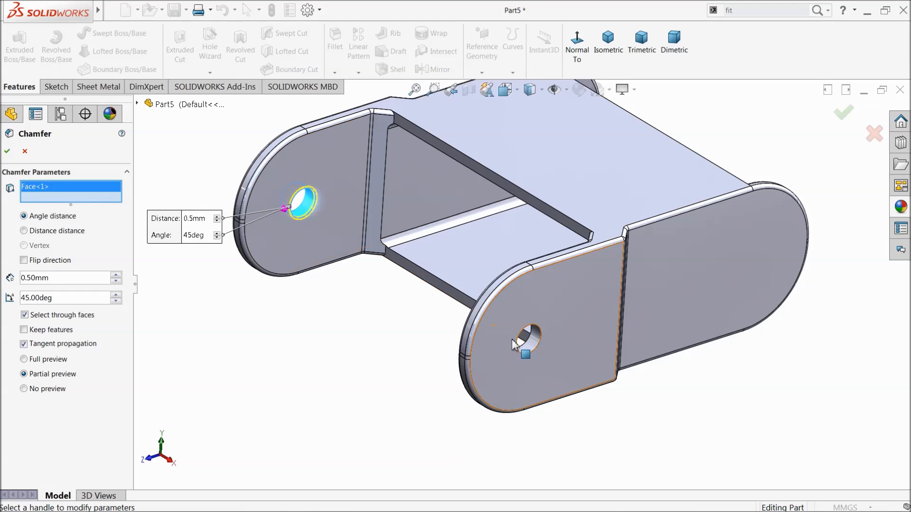
{"action": "left_click", "coordinate": [537, 348]}
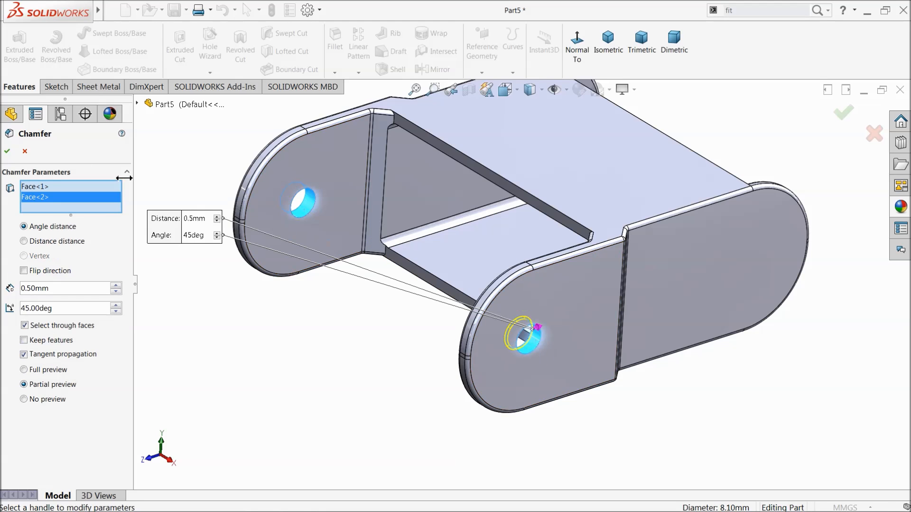
{"action": "left_click", "coordinate": [4, 156]}
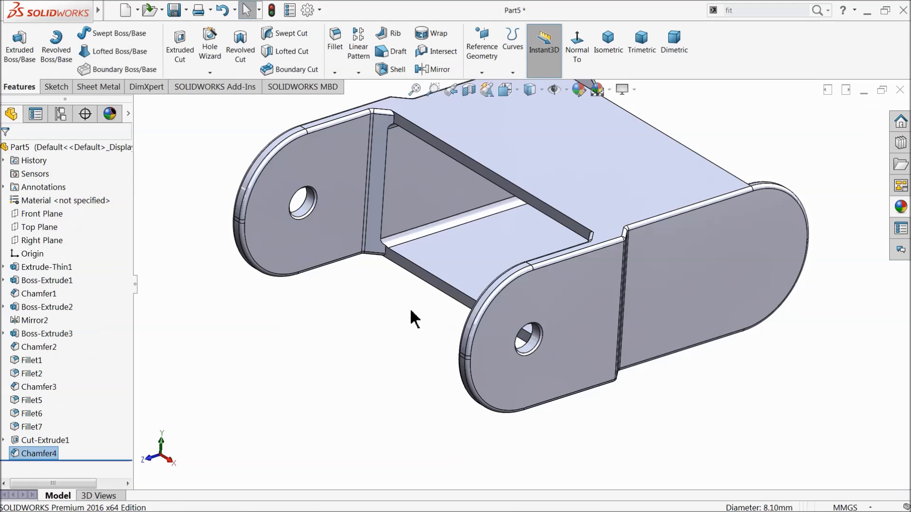
Step: Start a boss extrusion that reuses the circle sketch under the pin-hole cut
{"action": "left_click", "coordinate": [4, 440]}
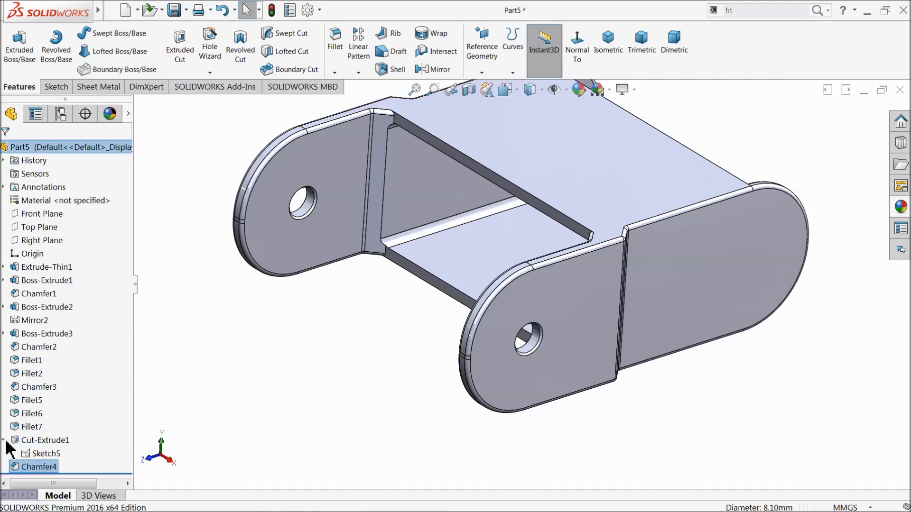
{"action": "left_click", "coordinate": [33, 455]}
{"action": "left_click", "coordinate": [35, 67]}
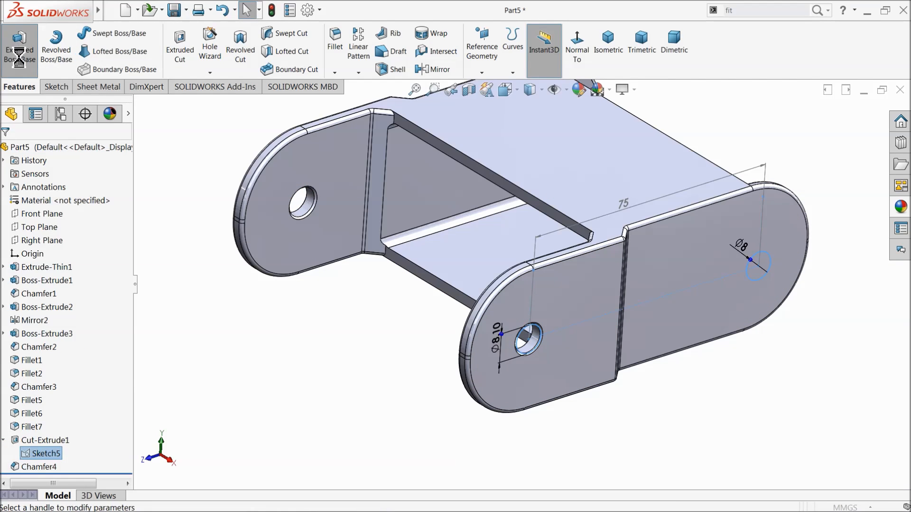
Step: Limit the boss extrusion of Sketch5 to the 8 mm circle and set its end condition to Up To Surface
{"action": "scroll", "coordinate": [737, 319], "scroll_direction": "down", "scroll_amount": 3}
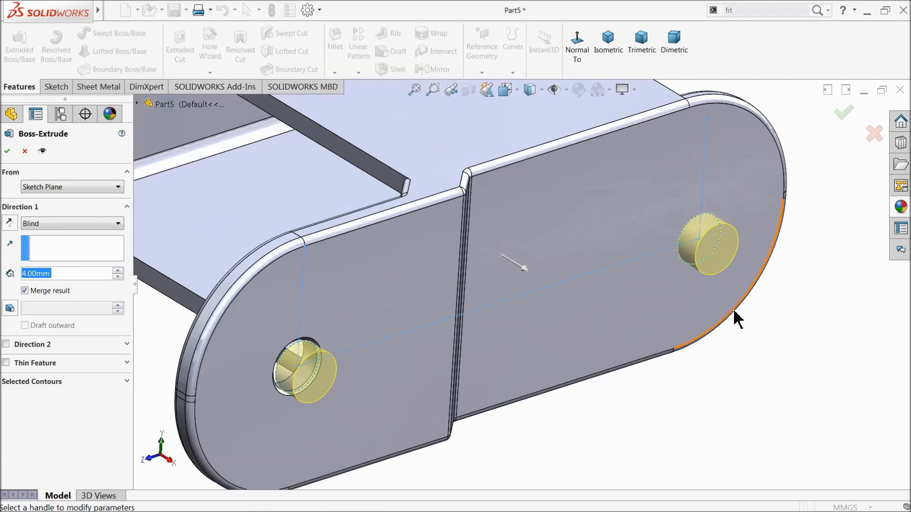
{"action": "left_click", "coordinate": [25, 382]}
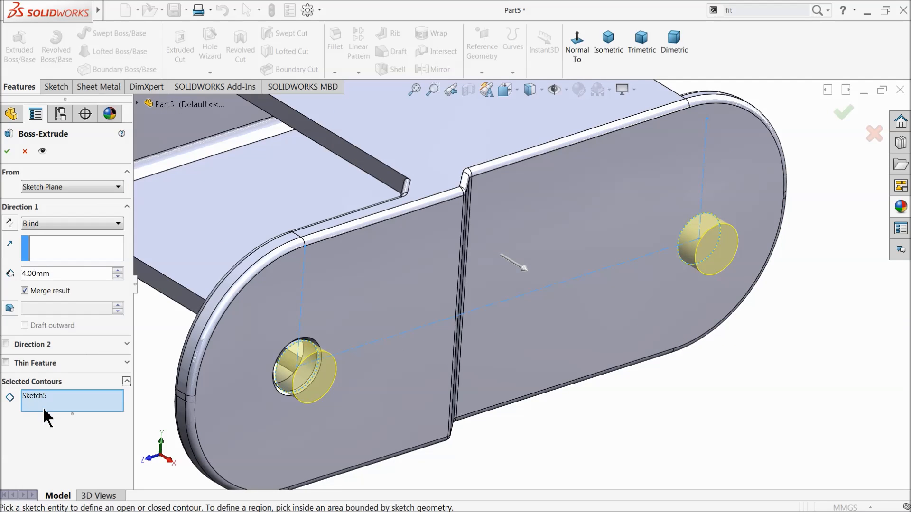
{"action": "left_click", "coordinate": [687, 267]}
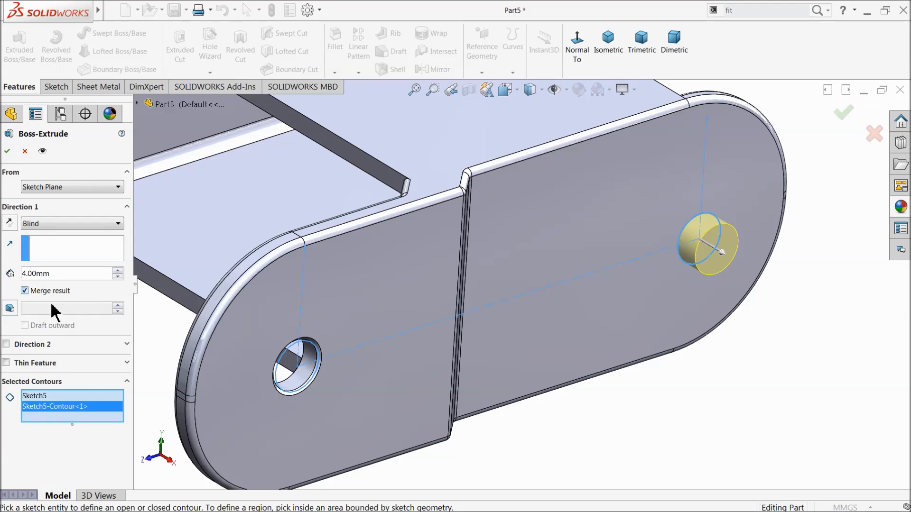
{"action": "left_click", "coordinate": [35, 224]}
{"action": "left_click", "coordinate": [51, 265]}
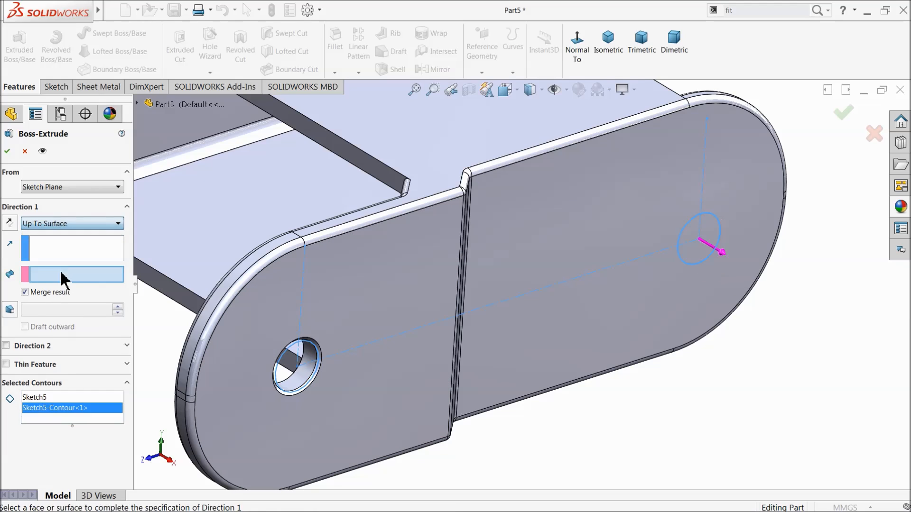
{"action": "left_click", "coordinate": [407, 295]}
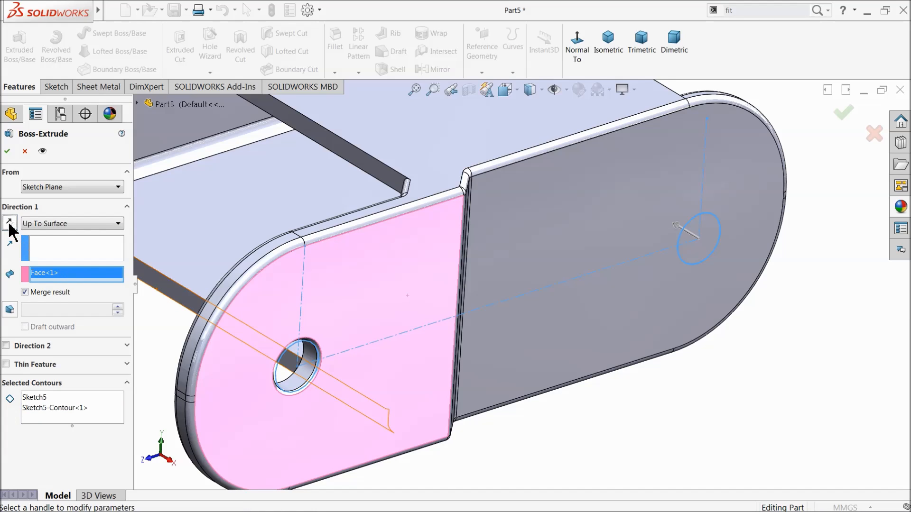
{"action": "scroll", "coordinate": [522, 331], "scroll_direction": "up", "scroll_amount": 3}
{"action": "mouse_move", "coordinate": [538, 310]}
{"action": "middle_mouse_down"}
{"action": "mouse_move", "coordinate": [585, 335]}
{"action": "mouse_move", "coordinate": [544, 297]}
{"action": "middle_mouse_up"}
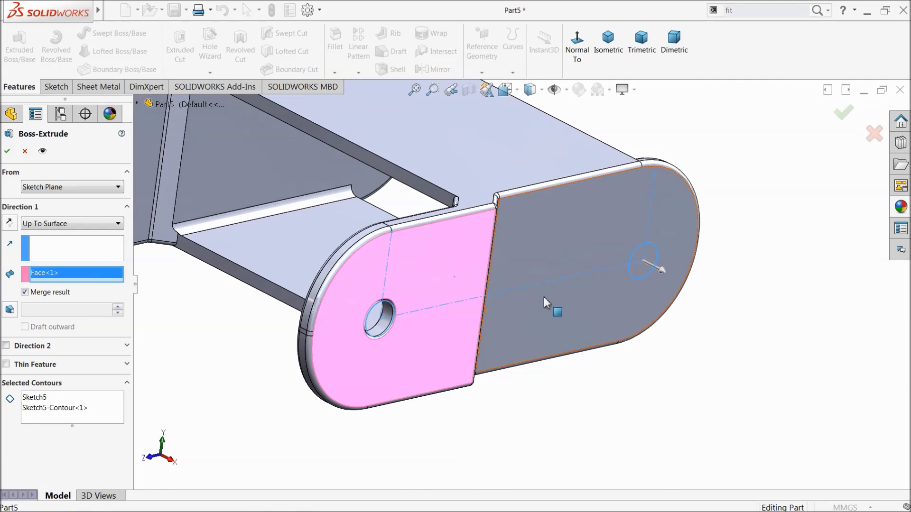
{"action": "right_click", "coordinate": [46, 278]}
{"action": "left_click", "coordinate": [61, 280]}
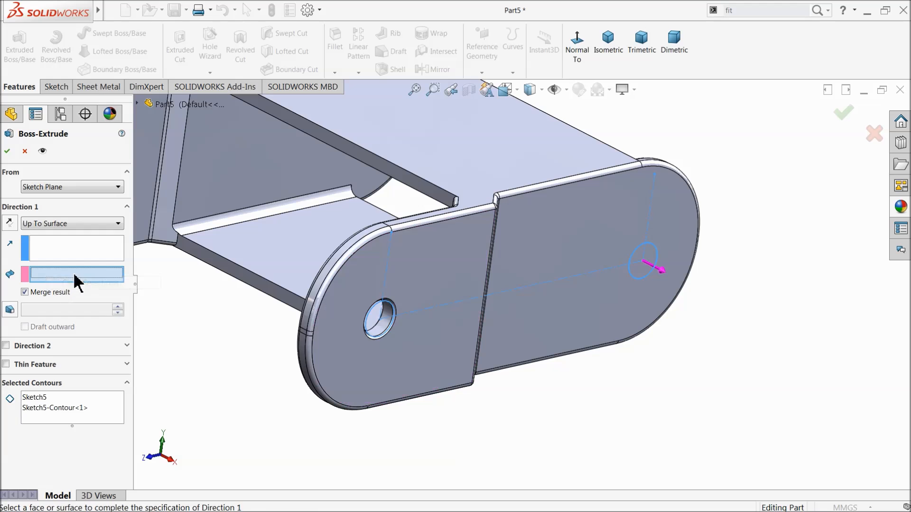
Step: Extrude the 8 mm circle up to the recessed side plate face surrounding it to form a merged pin
{"action": "left_click", "coordinate": [582, 247]}
{"action": "middle_click_drag", "start_coordinate": [579, 264], "coordinate": [565, 260]}
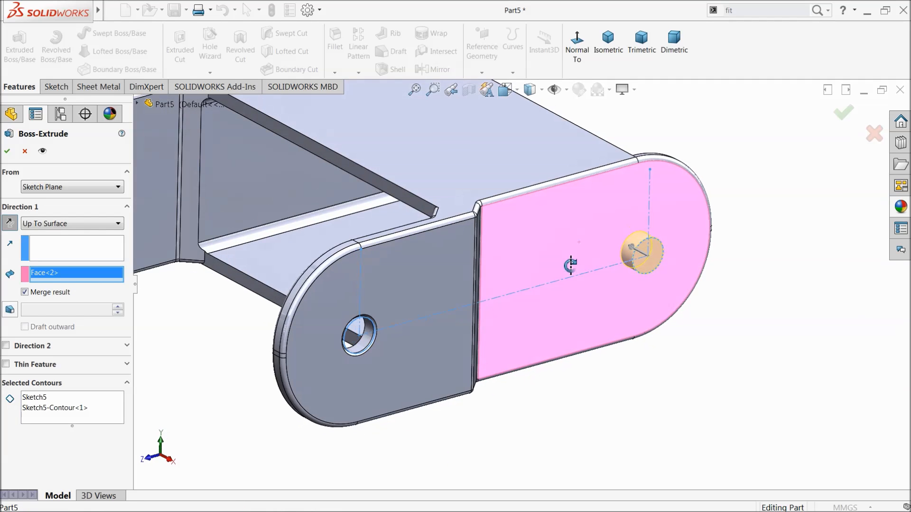
{"action": "scroll", "coordinate": [689, 269], "scroll_direction": "down", "scroll_amount": 2}
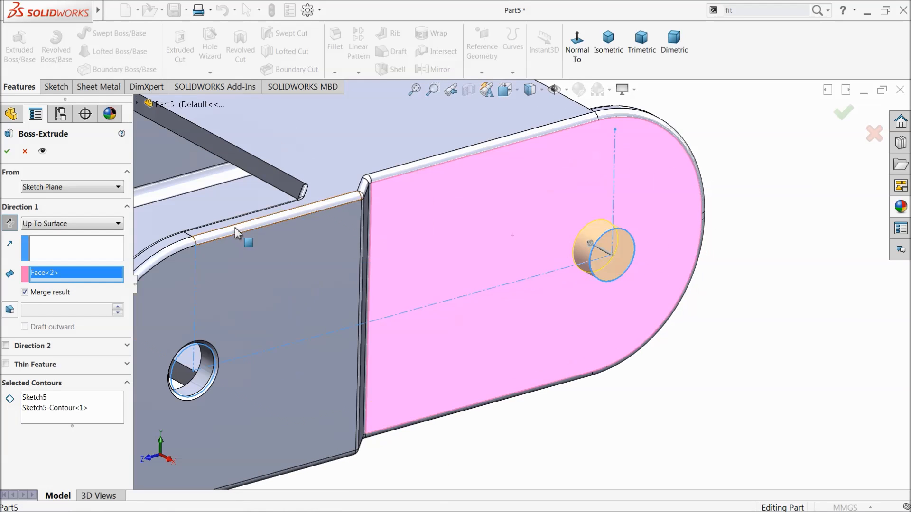
{"action": "left_click", "coordinate": [7, 151]}
{"action": "mouse_move", "coordinate": [522, 270]}
{"action": "middle_mouse_down"}
{"action": "mouse_move", "coordinate": [522, 252]}
{"action": "mouse_move", "coordinate": [523, 272]}
{"action": "middle_mouse_up"}
{"action": "left_click", "coordinate": [760, 181]}
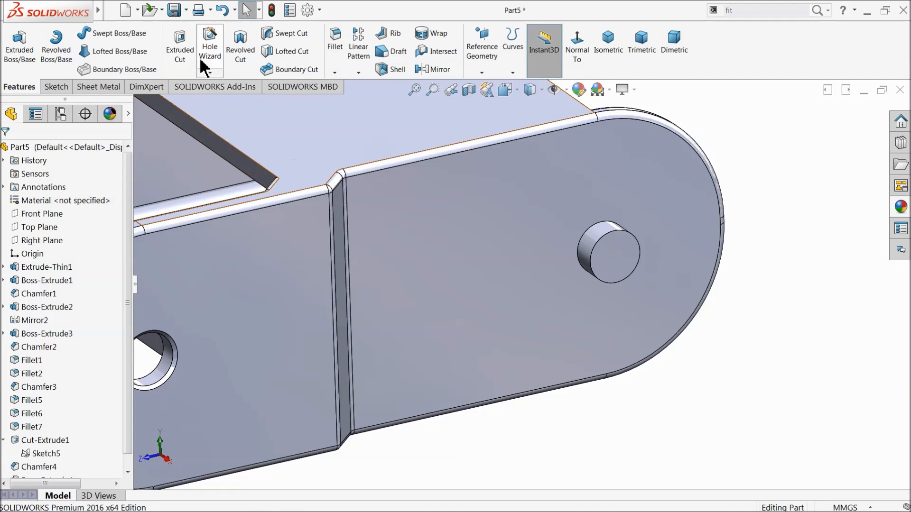
Step: Fillet the edge where the pin meets the side plate with a 0.5 mm radius
{"action": "left_click", "coordinate": [335, 68]}
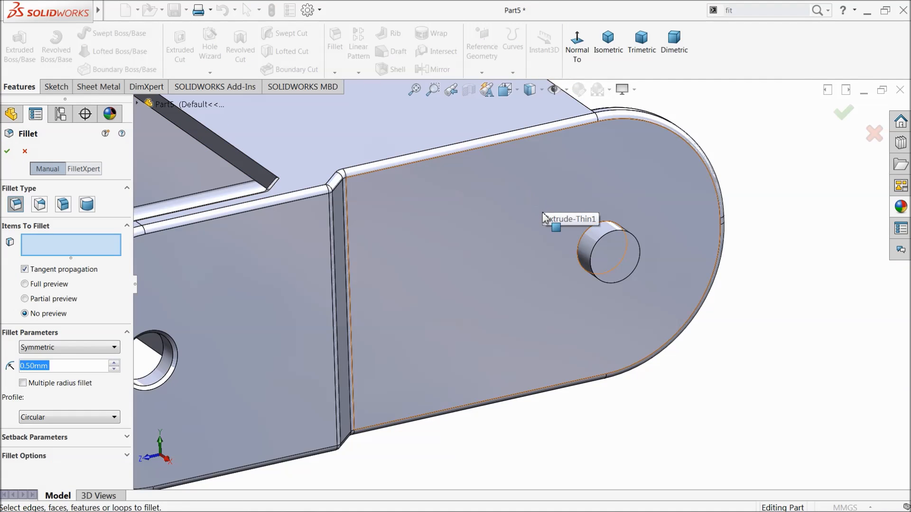
{"action": "scroll", "coordinate": [630, 260], "scroll_direction": "down", "scroll_amount": 3}
{"action": "left_click", "coordinate": [532, 227]}
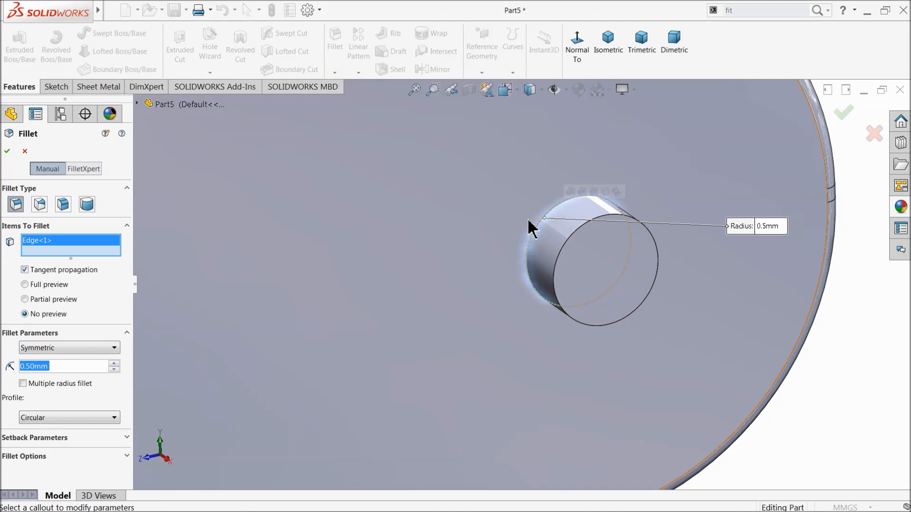
{"action": "left_click", "coordinate": [6, 150]}
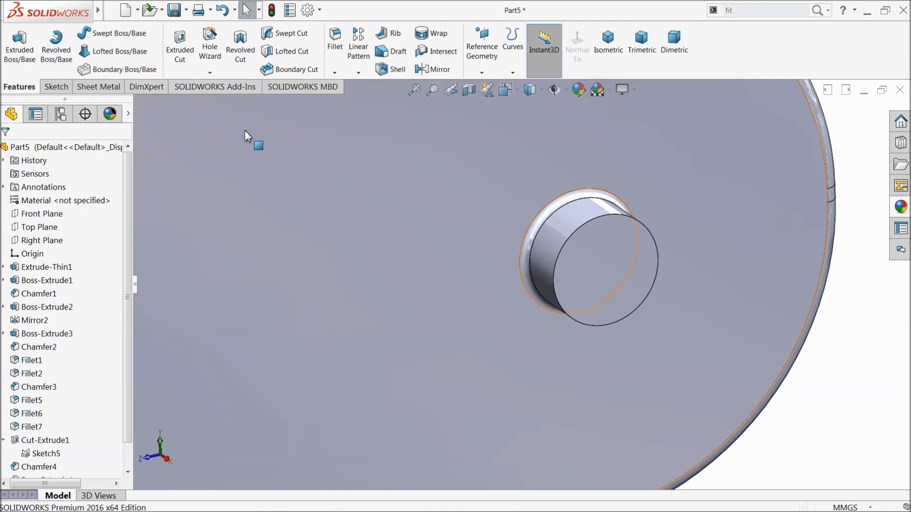
Step: Chamfer the pin's end face with a 0.5 mm distance and a 45-degree angle
{"action": "left_click", "coordinate": [334, 72]}
{"action": "left_click", "coordinate": [350, 97]}
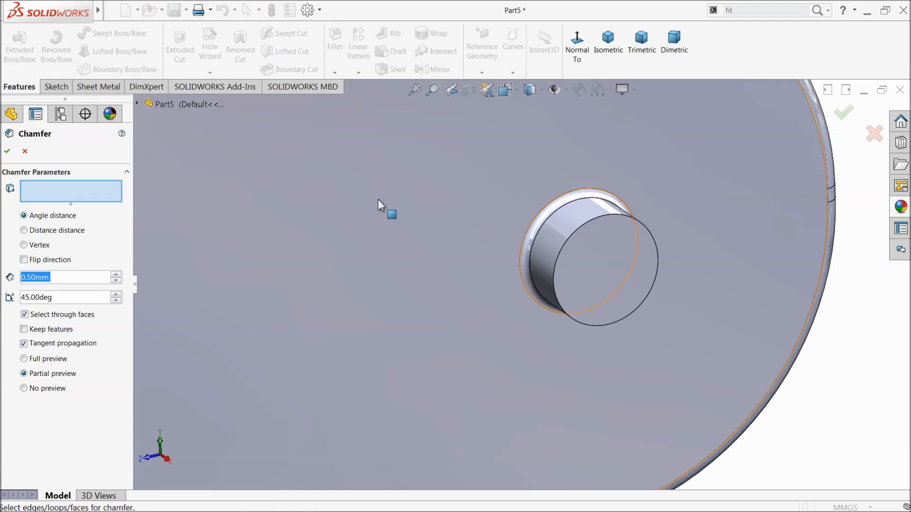
{"action": "left_click", "coordinate": [580, 237]}
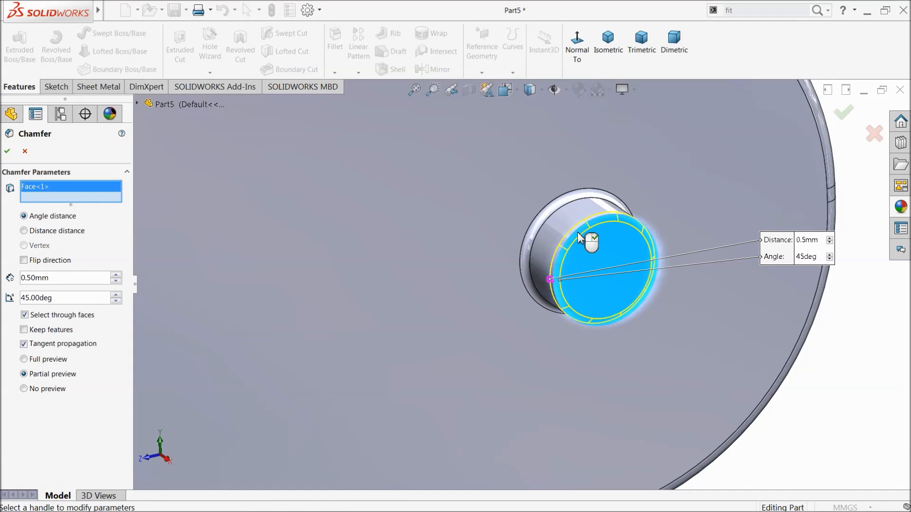
{"action": "left_click", "coordinate": [7, 151]}
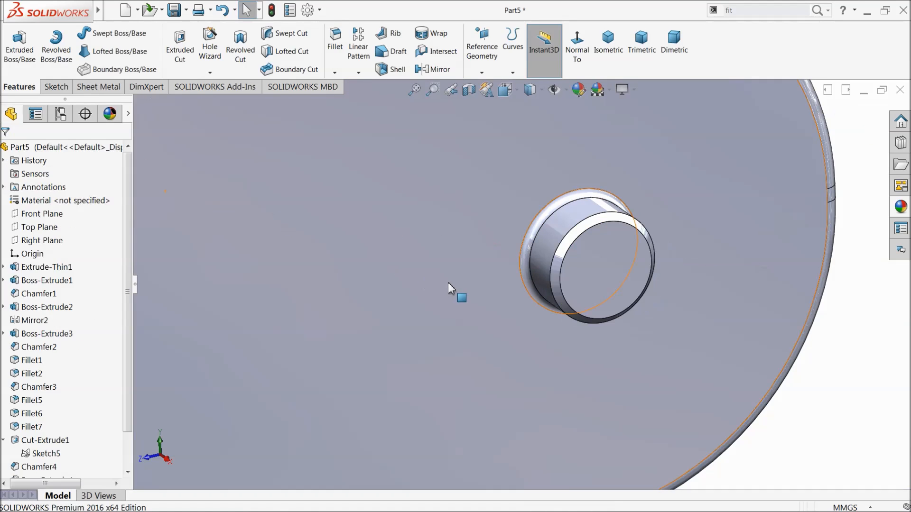
Step: Set up a mirror of the pin extrusion, its base fillet and its end chamfer about the Right Plane
{"action": "scroll", "coordinate": [456, 297], "scroll_direction": "up", "scroll_amount": 3}
{"action": "middle_click_drag", "start_coordinate": [458, 302], "coordinate": [362, 244]}
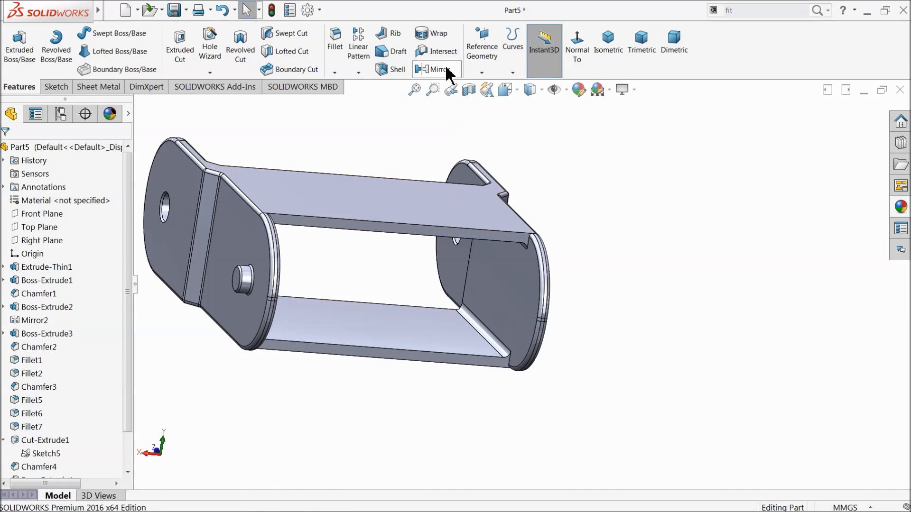
{"action": "left_click", "coordinate": [38, 240]}
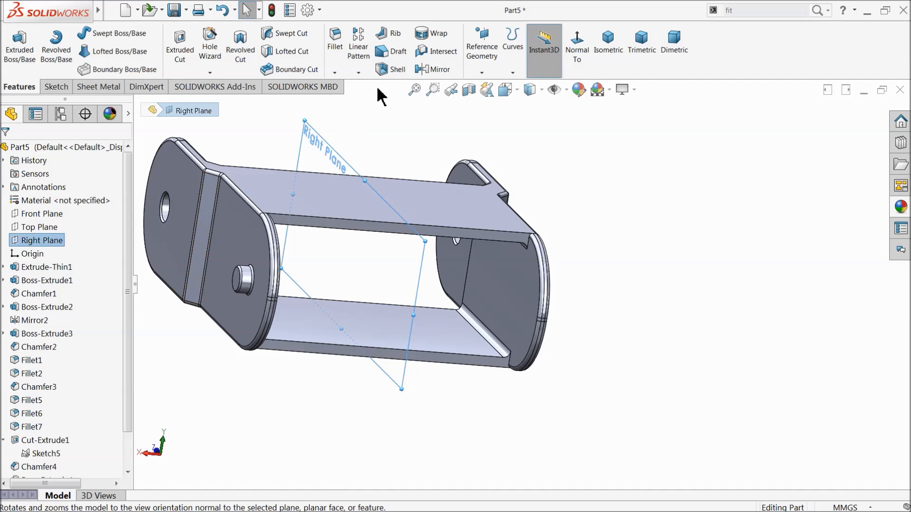
{"action": "left_click", "coordinate": [437, 70]}
{"action": "scroll", "coordinate": [292, 245], "scroll_direction": "down", "scroll_amount": 3}
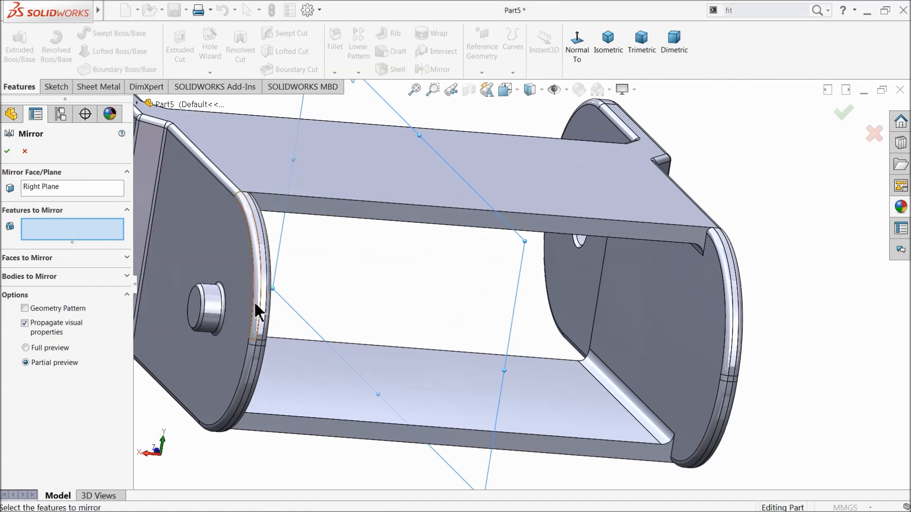
{"action": "left_click", "coordinate": [214, 319]}
{"action": "scroll", "coordinate": [241, 320], "scroll_direction": "down", "scroll_amount": 2}
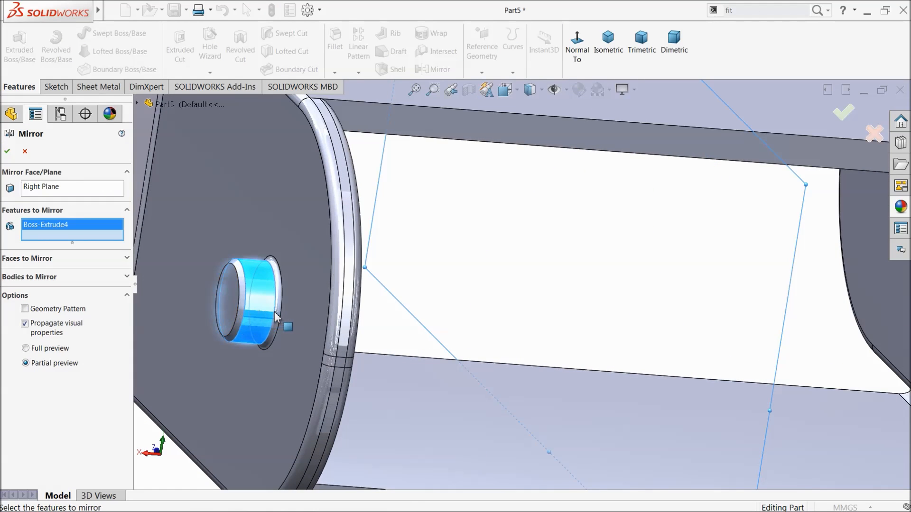
{"action": "left_click", "coordinate": [266, 322]}
{"action": "left_click", "coordinate": [242, 321]}
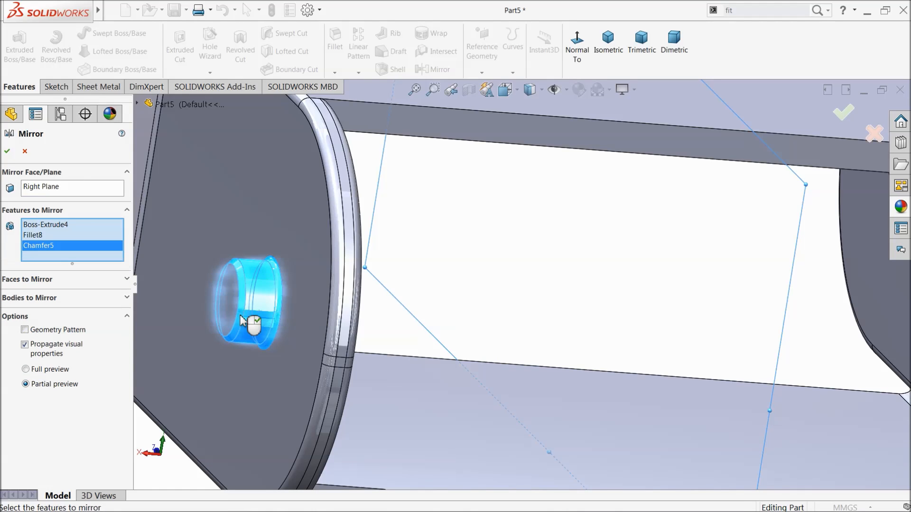
Step: Enable the Geometry Pattern option for the pin mirror and complete it
{"action": "scroll", "coordinate": [461, 315], "scroll_direction": "up", "scroll_amount": 5}
{"action": "middle_click_drag", "start_coordinate": [539, 321], "coordinate": [469, 319]}
{"action": "scroll", "coordinate": [558, 329], "scroll_direction": "down", "scroll_amount": 3}
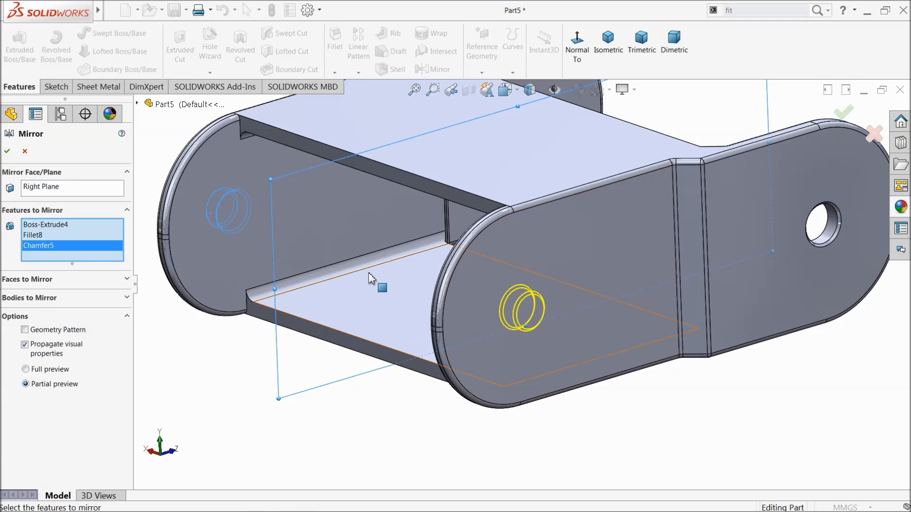
{"action": "left_click", "coordinate": [7, 155]}
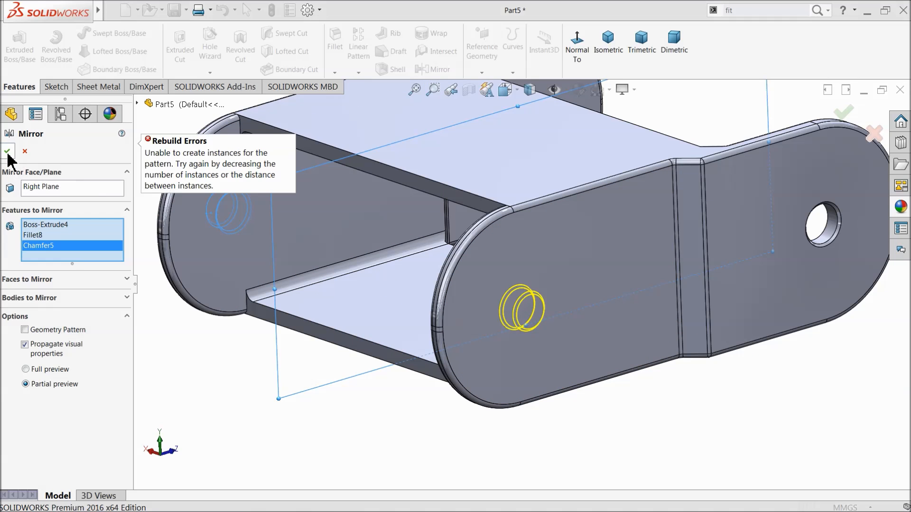
{"action": "left_click", "coordinate": [24, 331]}
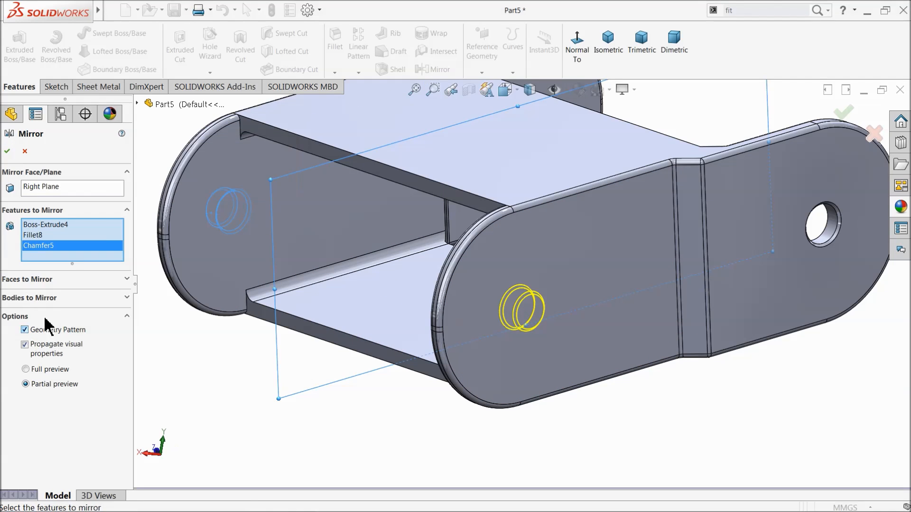
{"action": "left_click", "coordinate": [7, 151]}
Step: Try to fillet the four narrow end faces of the upper and lower connecting plates with a 0.5 mm radius
{"action": "middle_click_drag", "start_coordinate": [411, 304], "coordinate": [493, 226]}
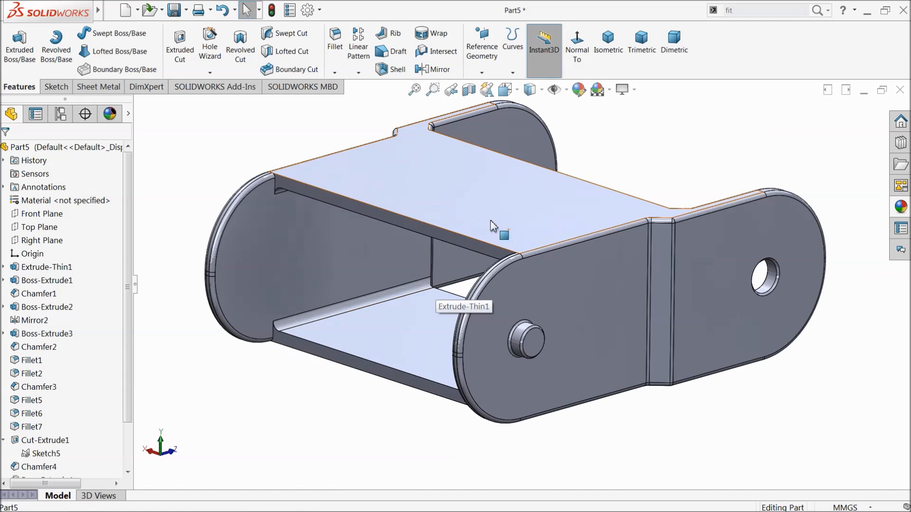
{"action": "left_click", "coordinate": [335, 42]}
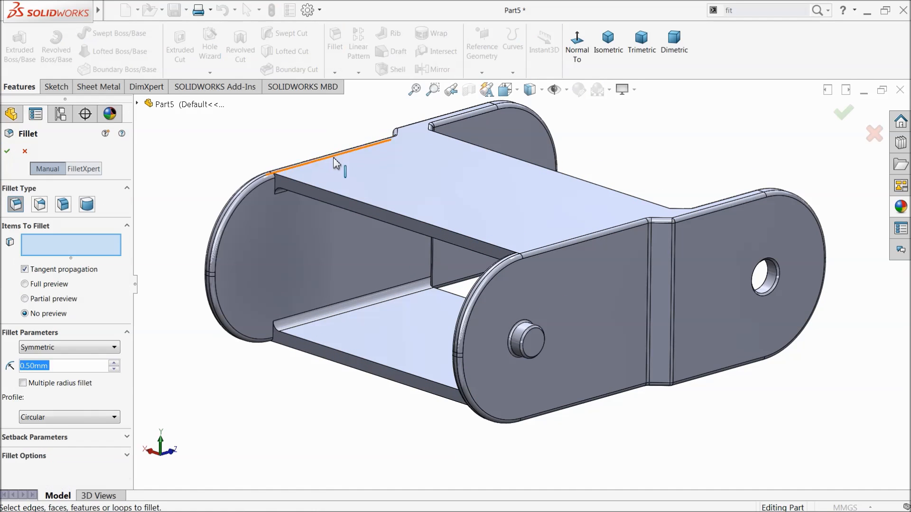
{"action": "left_click", "coordinate": [337, 172]}
{"action": "scroll", "coordinate": [425, 230], "scroll_direction": "down", "scroll_amount": 3}
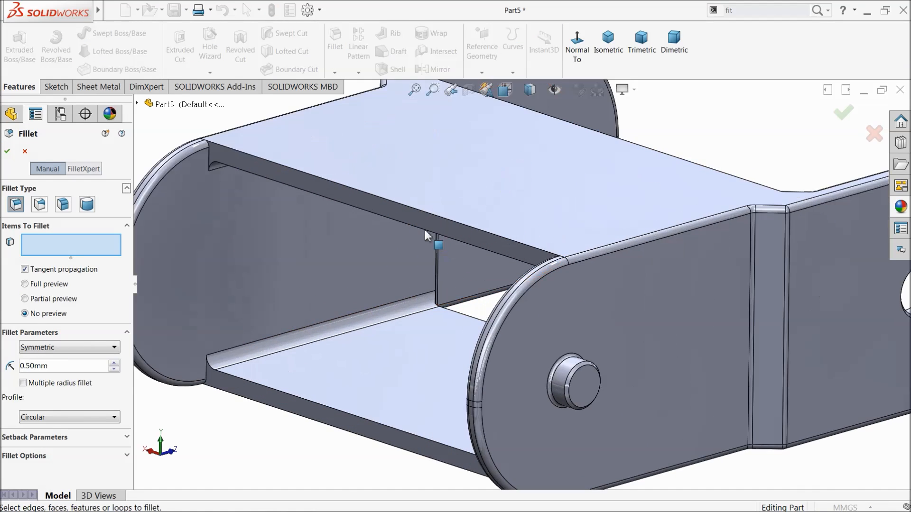
{"action": "left_click", "coordinate": [420, 221]}
{"action": "left_click", "coordinate": [316, 419]}
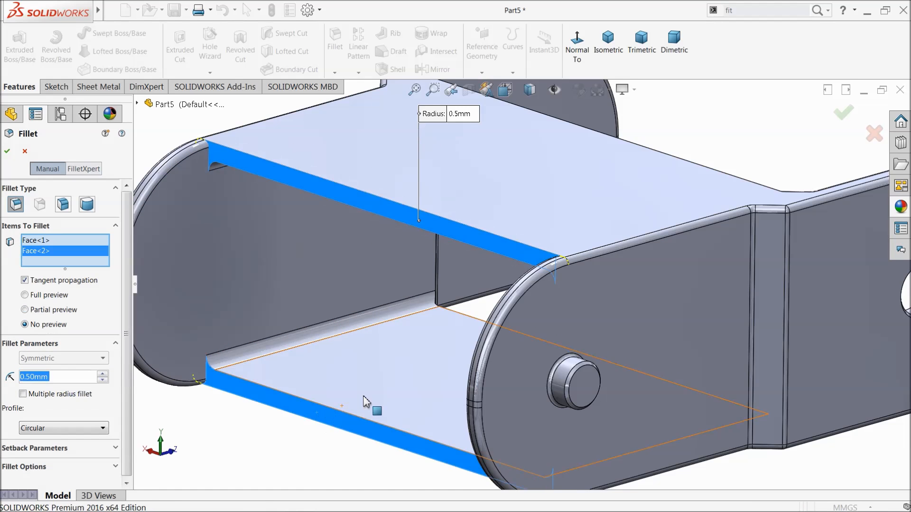
{"action": "scroll", "coordinate": [370, 402], "scroll_direction": "up", "scroll_amount": 5}
{"action": "middle_click_drag", "start_coordinate": [516, 342], "coordinate": [411, 275]}
{"action": "scroll", "coordinate": [411, 269], "scroll_direction": "down", "scroll_amount": 3}
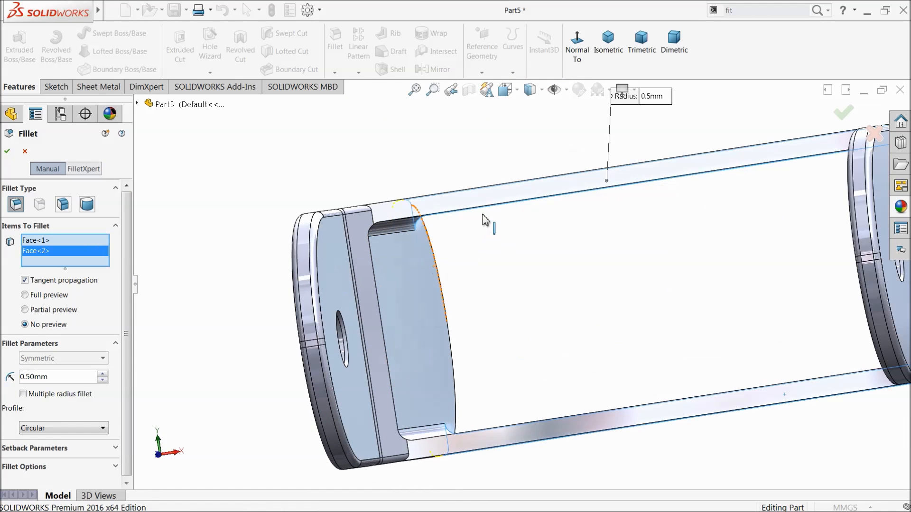
{"action": "left_click", "coordinate": [492, 204]}
{"action": "left_click", "coordinate": [534, 438]}
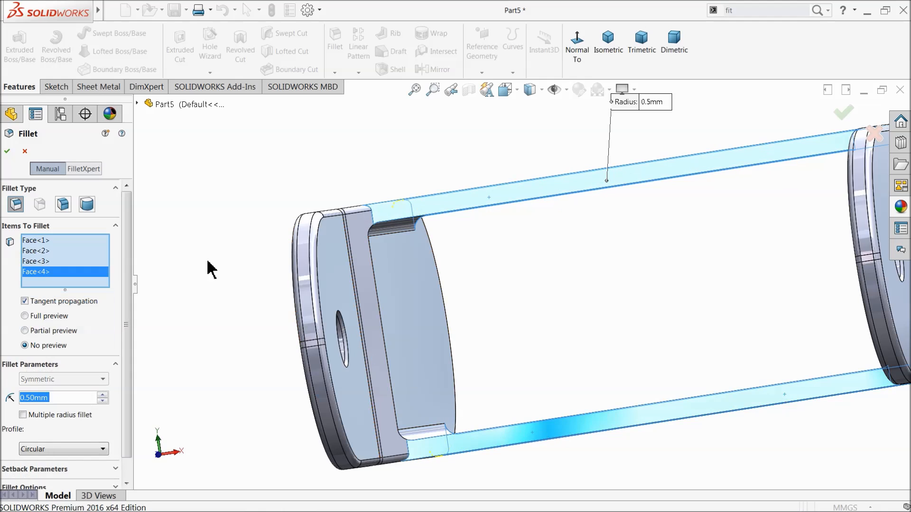
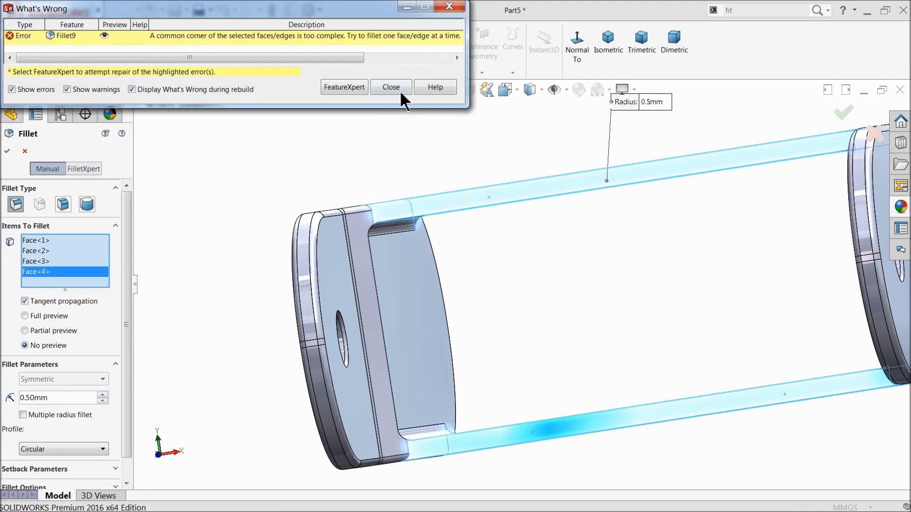
{"action": "left_click", "coordinate": [389, 87]}
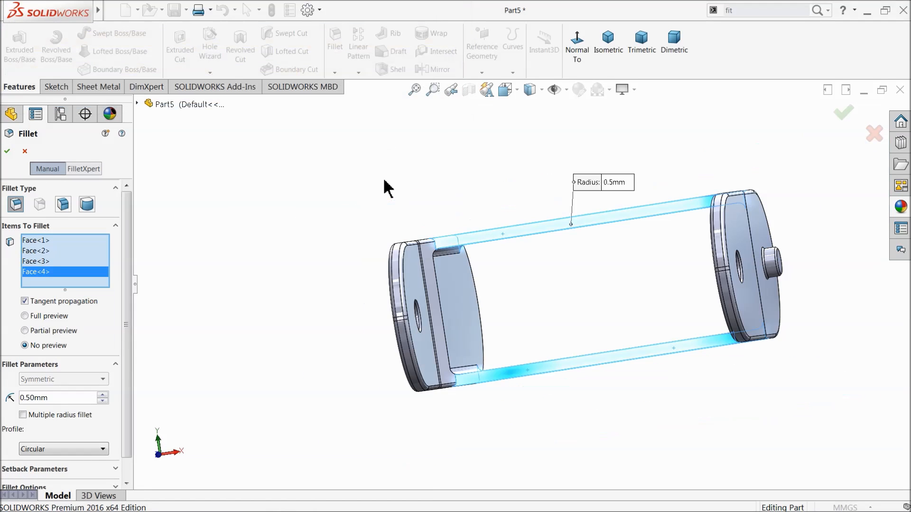
{"action": "left_click", "coordinate": [24, 151]}
Step: Start a sketch on the outer face of the side plate's offset section containing the through hole, viewed normal to it
{"action": "middle_click_drag", "start_coordinate": [246, 230], "coordinate": [416, 260]}
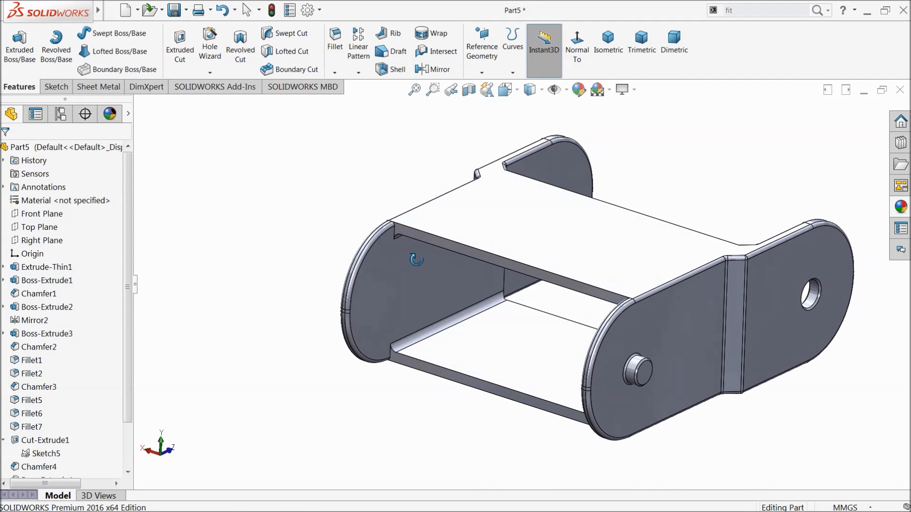
{"action": "scroll", "coordinate": [472, 303], "scroll_direction": "up", "scroll_amount": 3}
{"action": "scroll", "coordinate": [618, 302], "scroll_direction": "down", "scroll_amount": 3}
{"action": "middle_click_drag", "start_coordinate": [551, 330], "coordinate": [535, 398]}
{"action": "left_click", "coordinate": [654, 345]}
{"action": "middle_click_drag", "start_coordinate": [655, 346], "coordinate": [623, 336]}
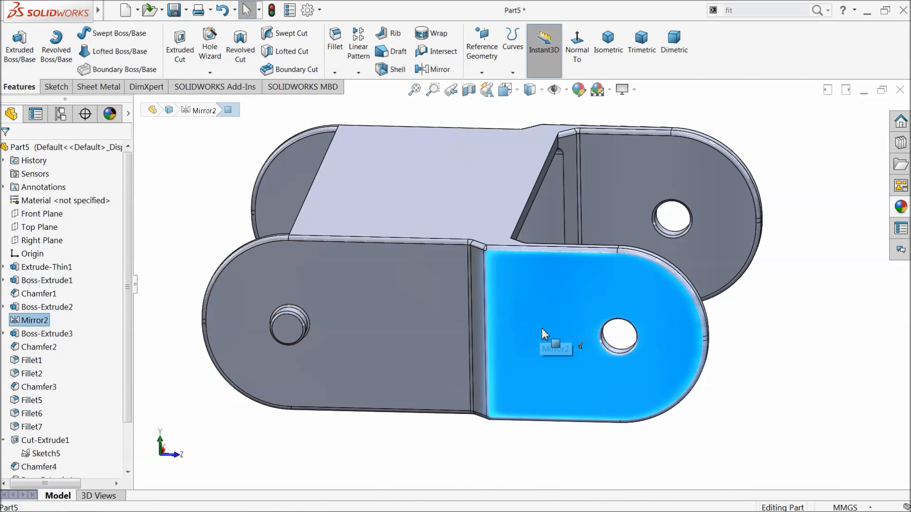
{"action": "middle_click_drag", "start_coordinate": [542, 329], "coordinate": [583, 331]}
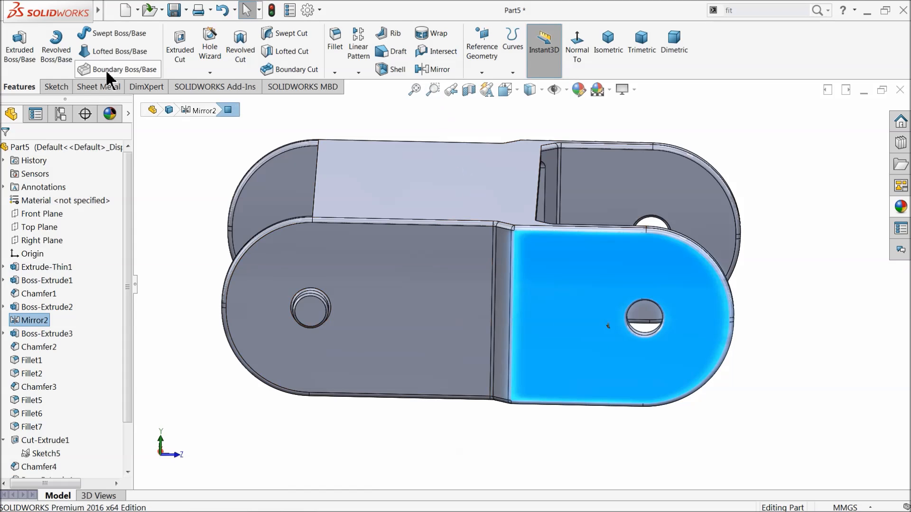
{"action": "left_click", "coordinate": [56, 88]}
{"action": "left_click", "coordinate": [14, 43]}
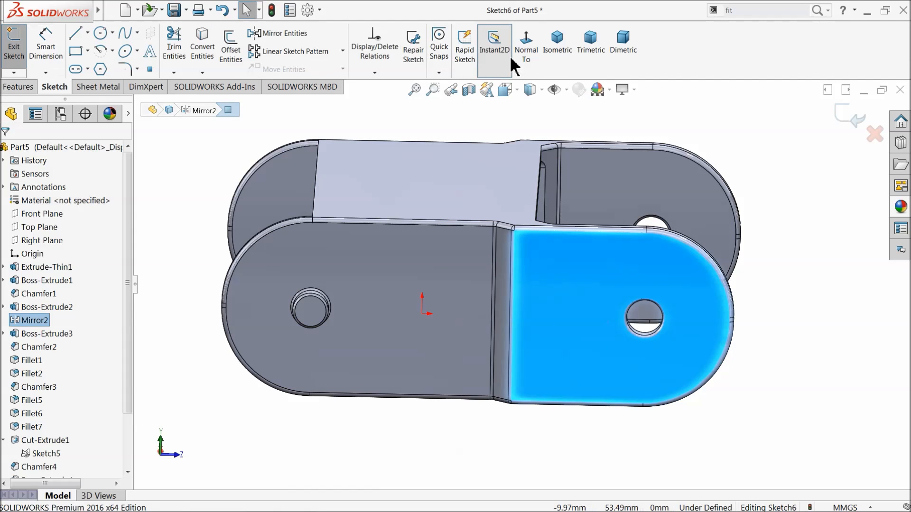
{"action": "left_click", "coordinate": [526, 55]}
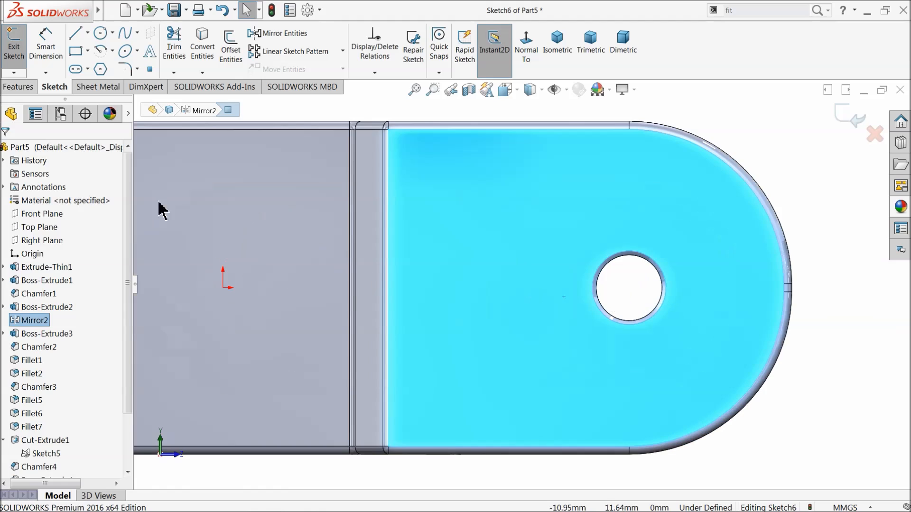
Step: Sketch a centerpoint arc slot about the hole's centre, facing the plate's bend, with about 17 mm centreline radius, 74° span and 10 mm width
{"action": "left_click", "coordinate": [89, 69]}
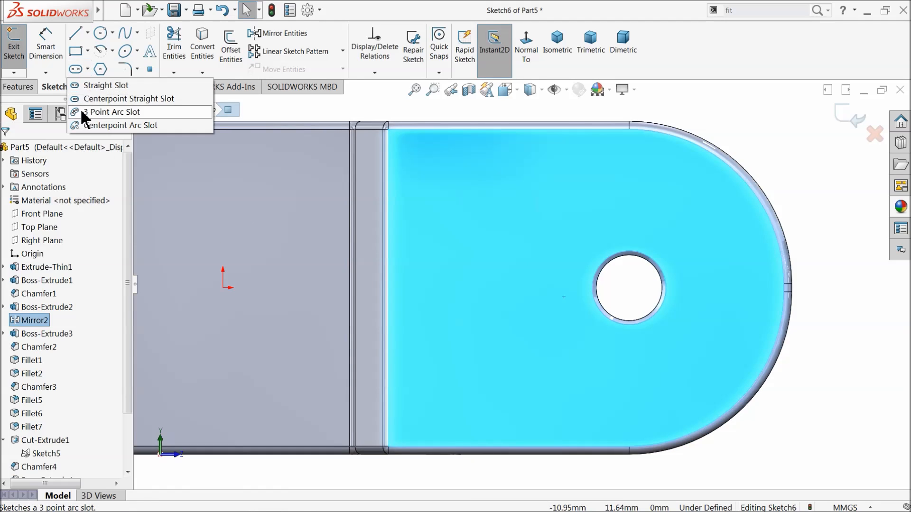
{"action": "left_click", "coordinate": [121, 125]}
{"action": "scroll", "coordinate": [604, 290], "scroll_direction": "down", "scroll_amount": 3}
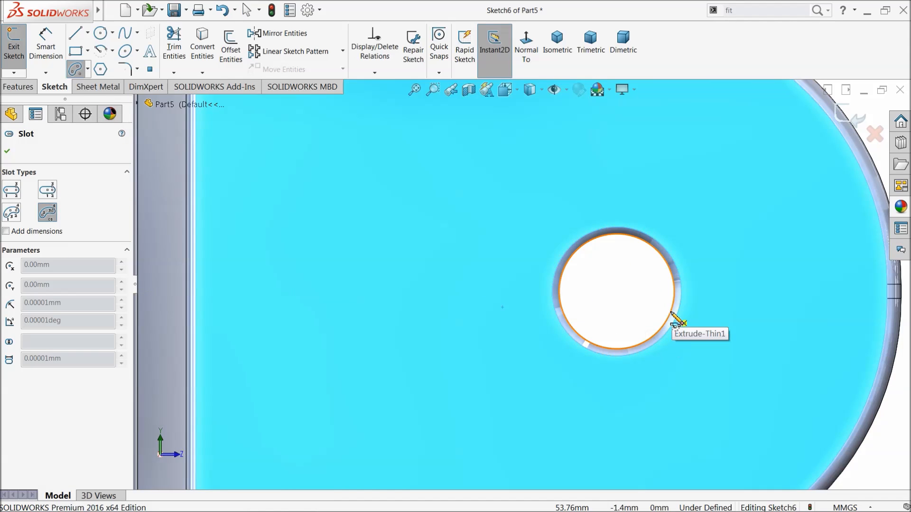
{"action": "left_click", "coordinate": [616, 291]}
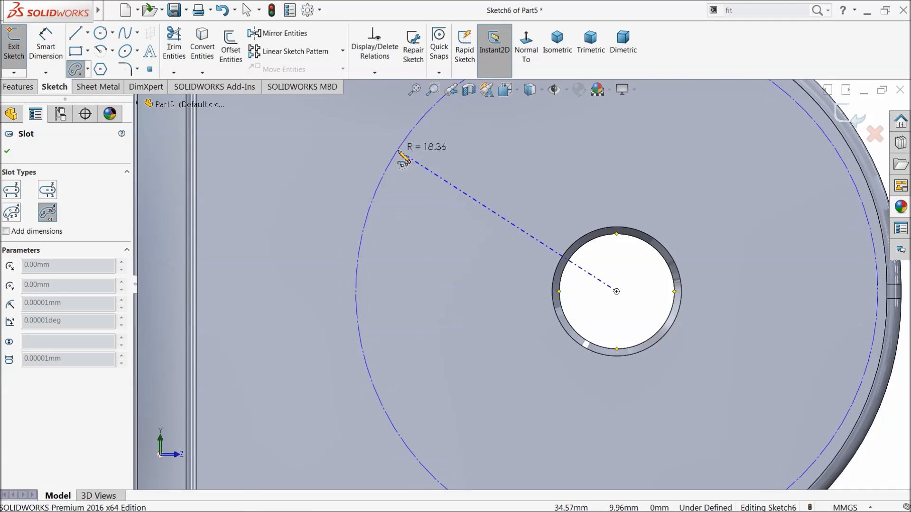
{"action": "scroll", "coordinate": [403, 157], "scroll_direction": "up", "scroll_amount": 1}
{"action": "left_click", "coordinate": [438, 169]}
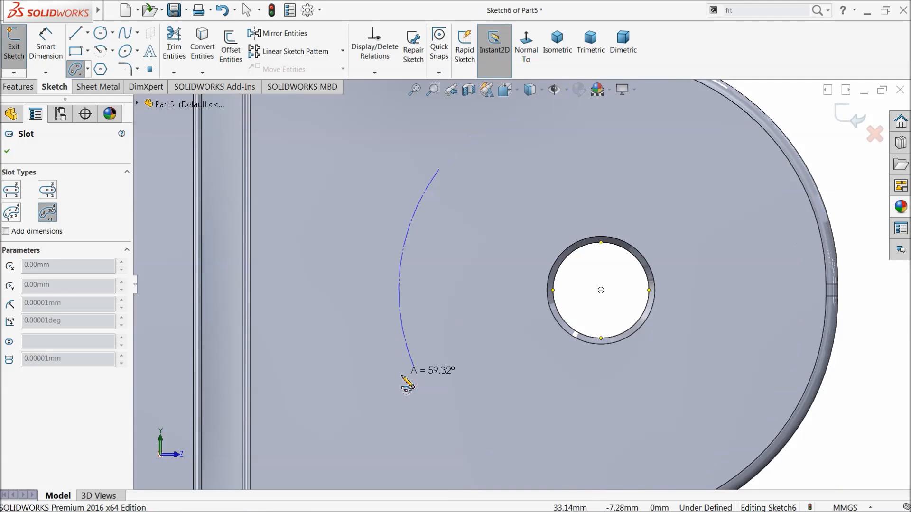
{"action": "left_click", "coordinate": [442, 412]}
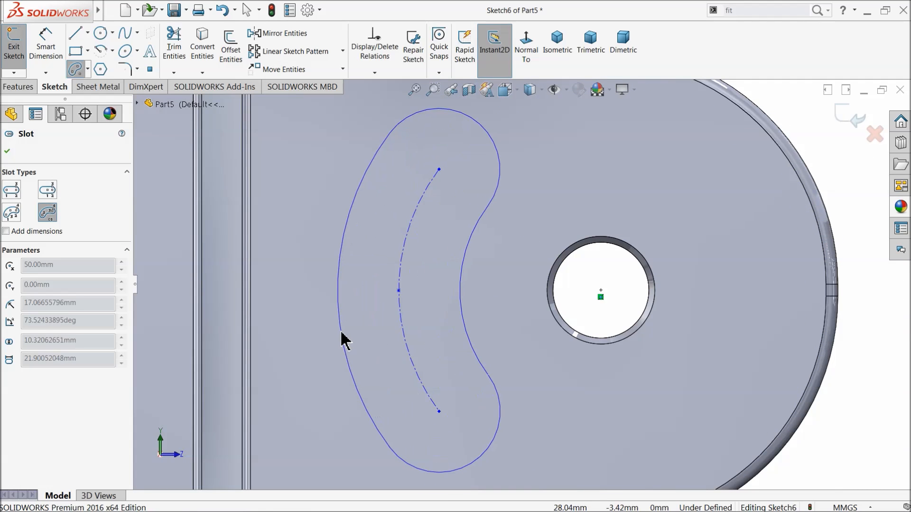
{"action": "left_click", "coordinate": [344, 342]}
{"action": "right_click", "coordinate": [797, 114]}
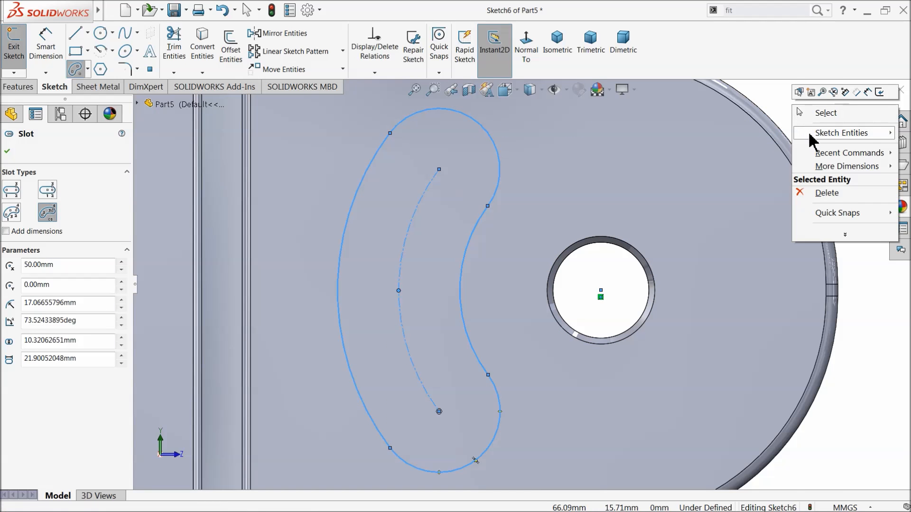
{"action": "left_click", "coordinate": [817, 113]}
{"action": "scroll", "coordinate": [617, 296], "scroll_direction": "up", "scroll_amount": 4}
{"action": "scroll", "coordinate": [512, 332], "scroll_direction": "down", "scroll_amount": 2}
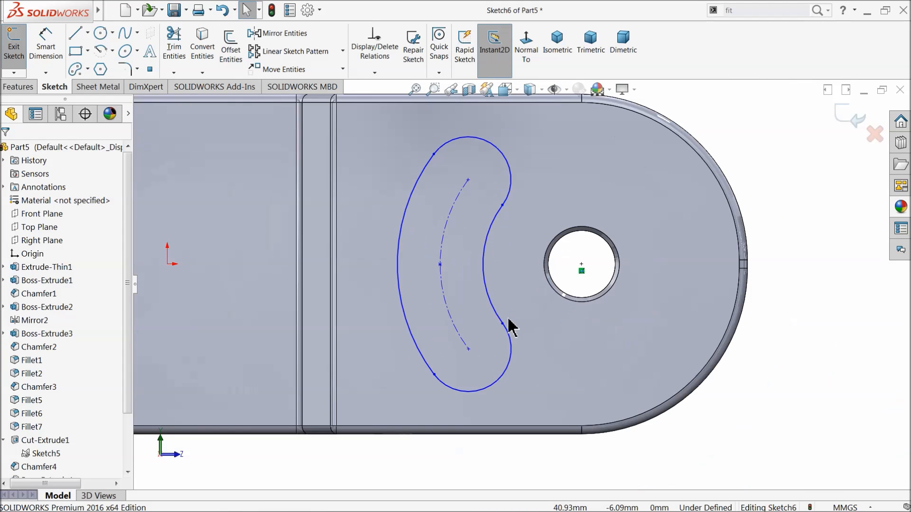
{"action": "left_click", "coordinate": [440, 266]}
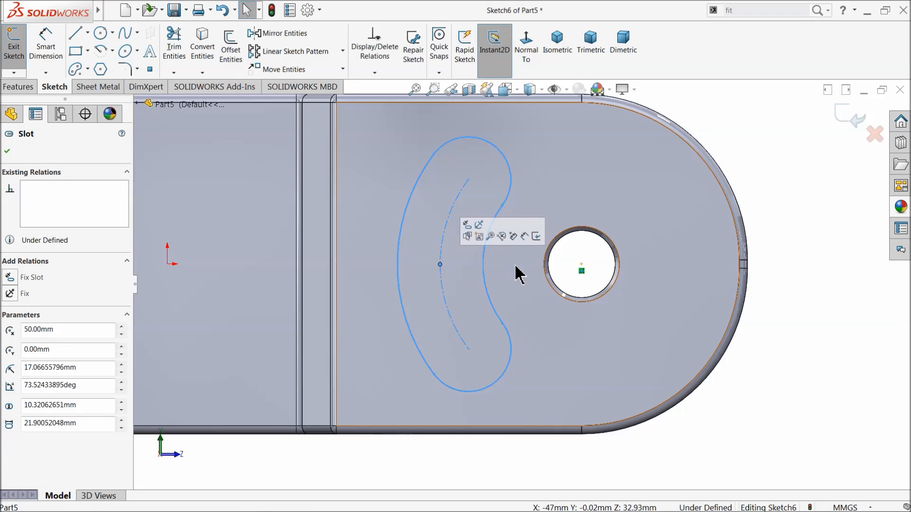
{"action": "left_click", "coordinate": [583, 265], "text": "ctrl"}
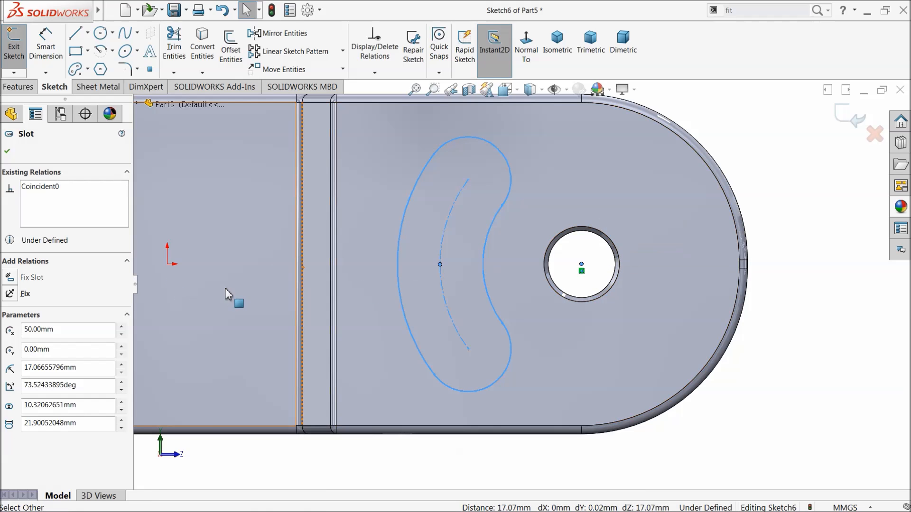
Step: Draw two construction centerlines joining the slot's upper and lower end centres to the hole's centre
{"action": "left_click", "coordinate": [88, 32]}
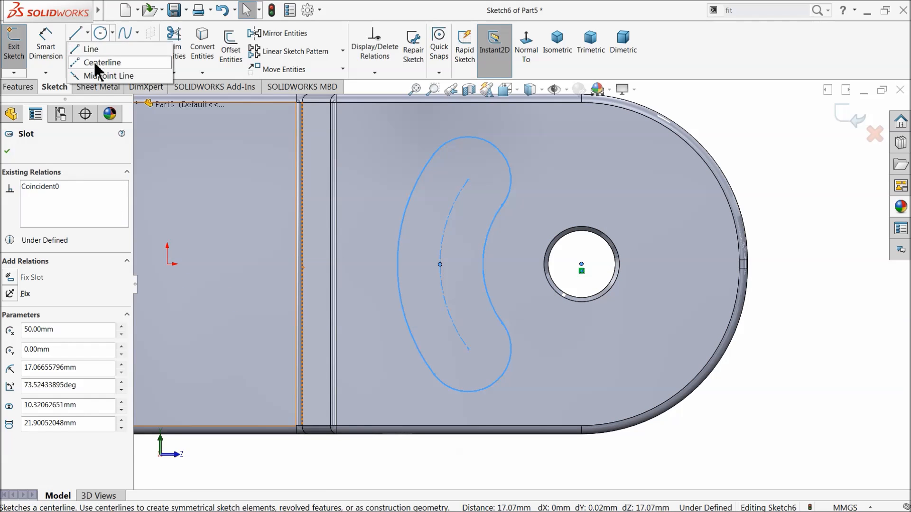
{"action": "left_click", "coordinate": [95, 63]}
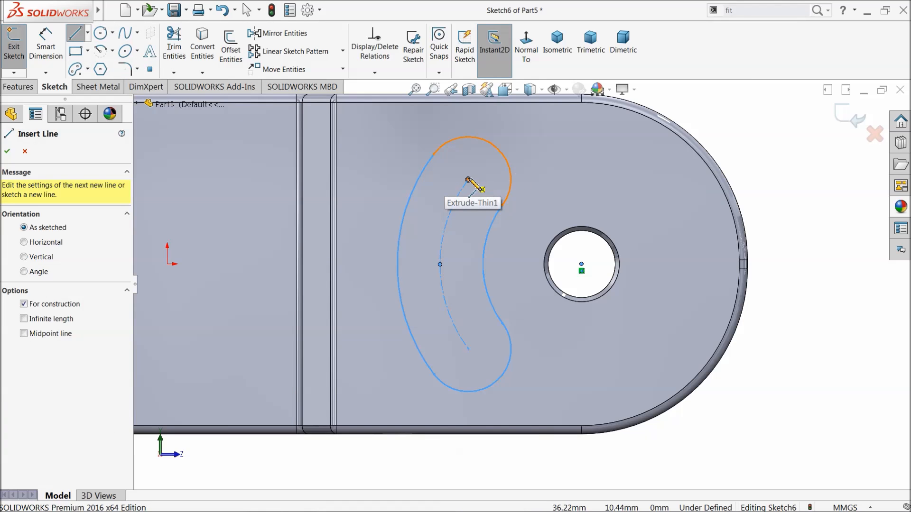
{"action": "left_click", "coordinate": [468, 180]}
{"action": "left_click", "coordinate": [581, 264]}
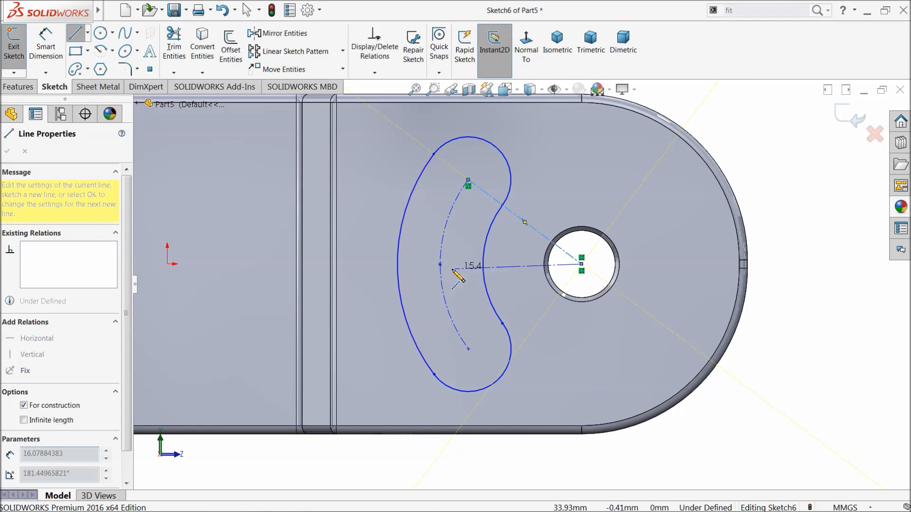
{"action": "left_click", "coordinate": [468, 349]}
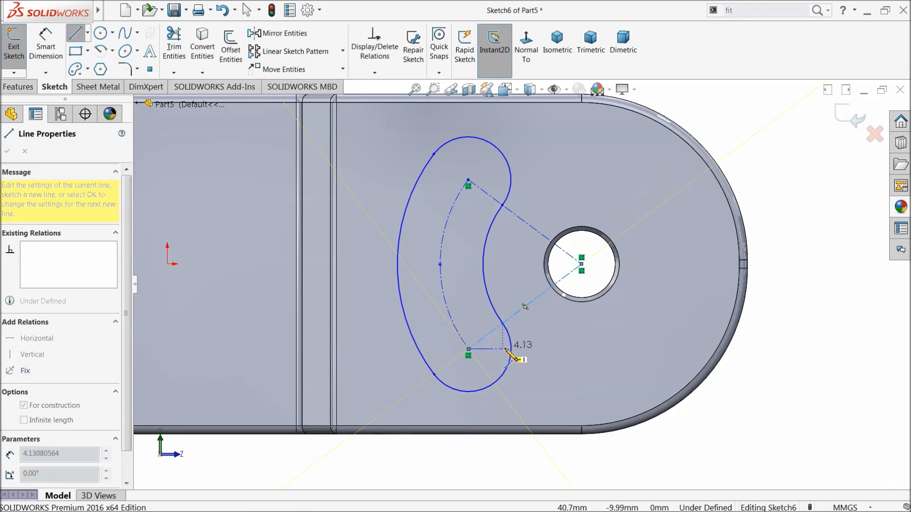
{"action": "key", "text": "Escape"}
Step: Draw a third construction centerline from the midpoint of the slot's centre arc to the hole's centre
{"action": "left_click", "coordinate": [88, 32]}
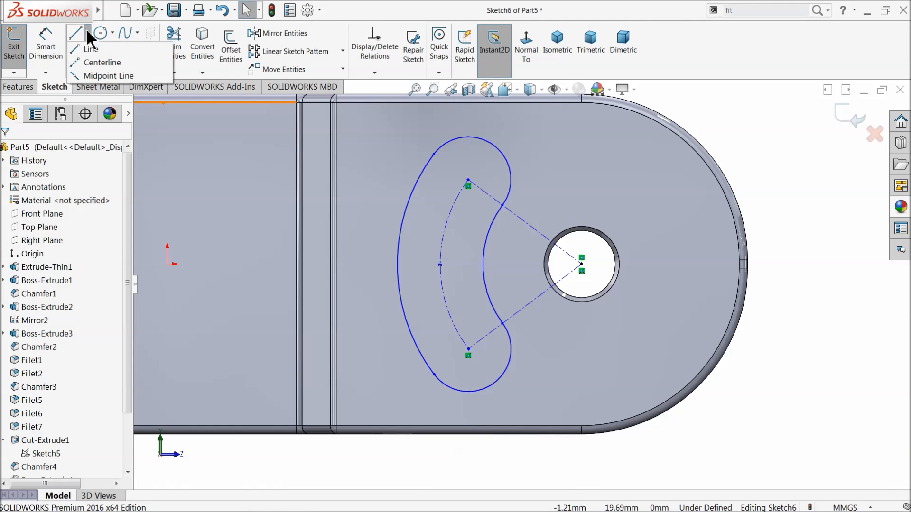
{"action": "left_click", "coordinate": [97, 62]}
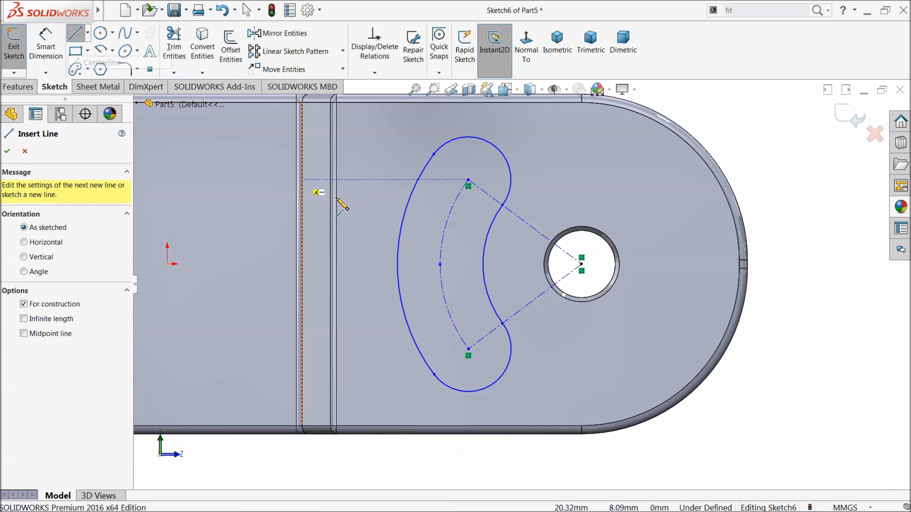
{"action": "left_click", "coordinate": [440, 265]}
{"action": "left_click", "coordinate": [581, 265]}
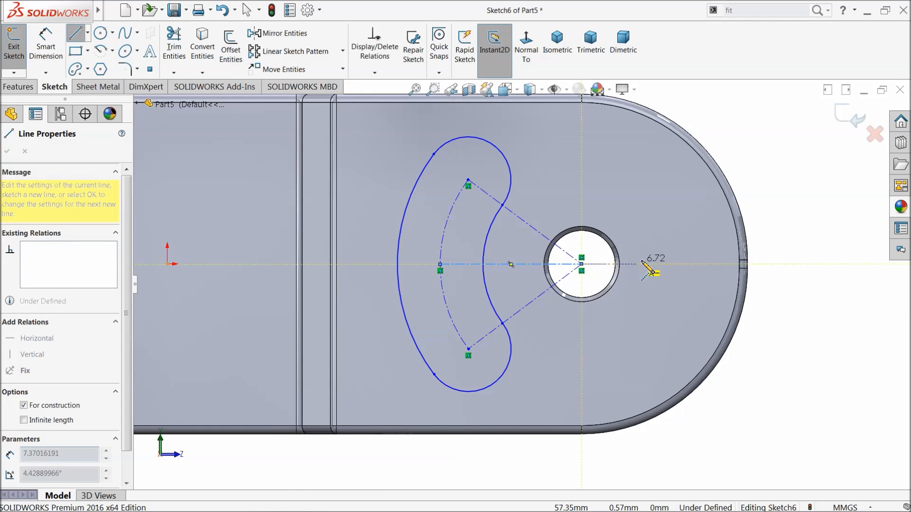
{"action": "right_click", "coordinate": [781, 163]}
{"action": "left_click", "coordinate": [811, 171]}
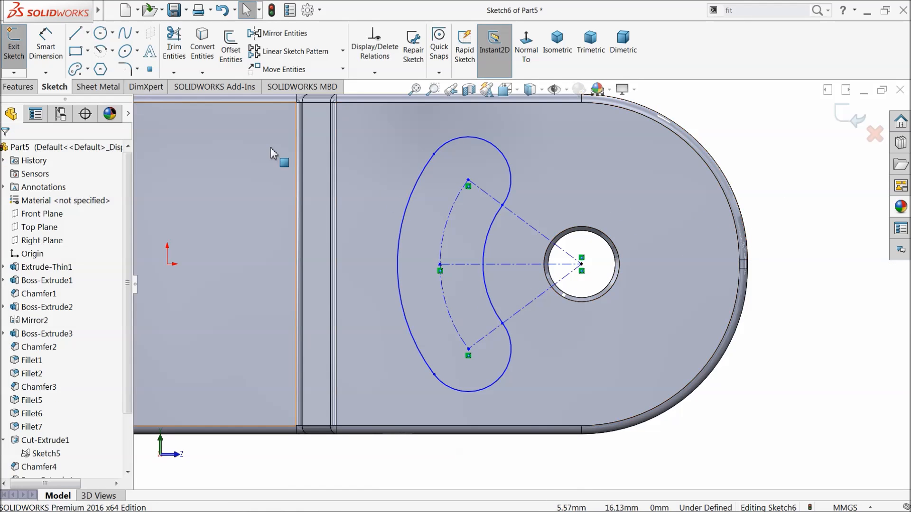
Step: Dimension the lower construction centerline between the slot's end centre and the hole's centre to 14 mm
{"action": "left_click", "coordinate": [51, 61]}
{"action": "scroll", "coordinate": [620, 368], "scroll_direction": "down", "scroll_amount": 4}
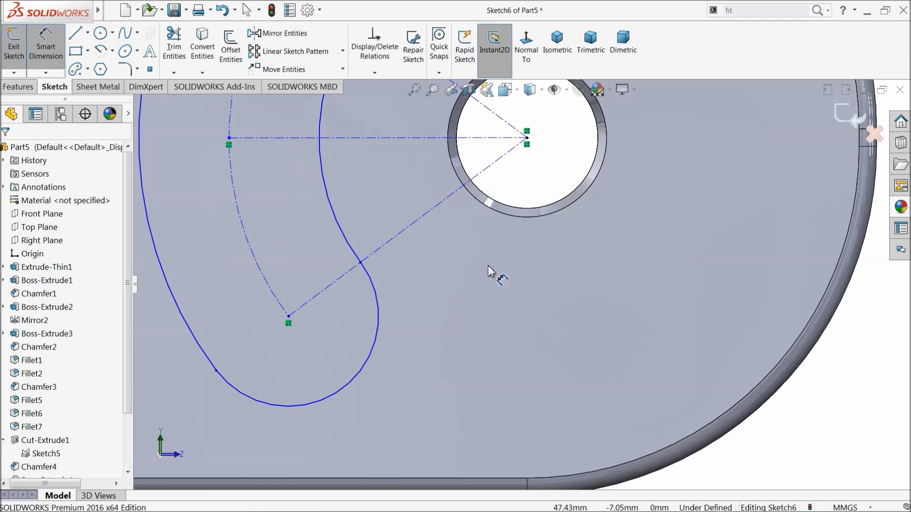
{"action": "left_click", "coordinate": [427, 219]}
{"action": "left_click", "coordinate": [458, 251]}
{"action": "type", "text": "14"}
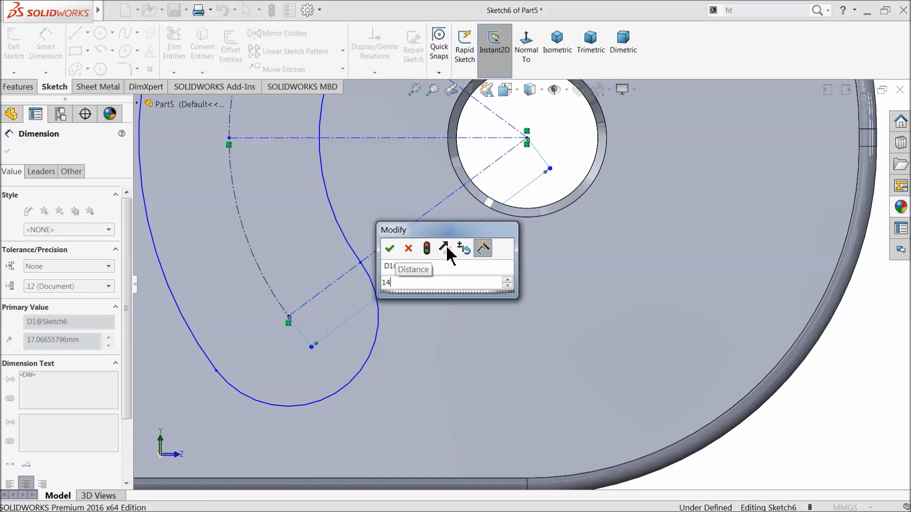
{"action": "key", "text": "Return"}
Step: Dimension the rounded lower end of the arc slot with a 4.05 mm radius
{"action": "left_click", "coordinate": [411, 334]}
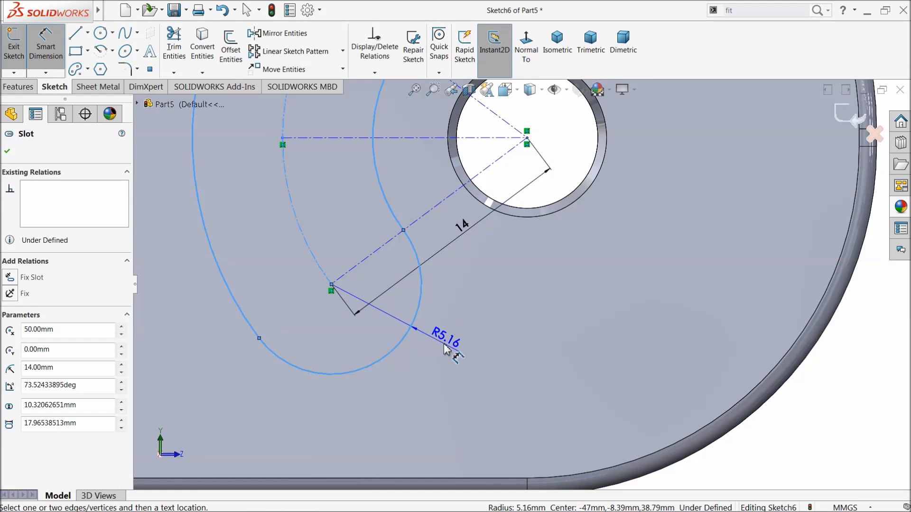
{"action": "left_click", "coordinate": [450, 347]}
{"action": "type", "text": "4.05"}
{"action": "key", "text": "Return"}
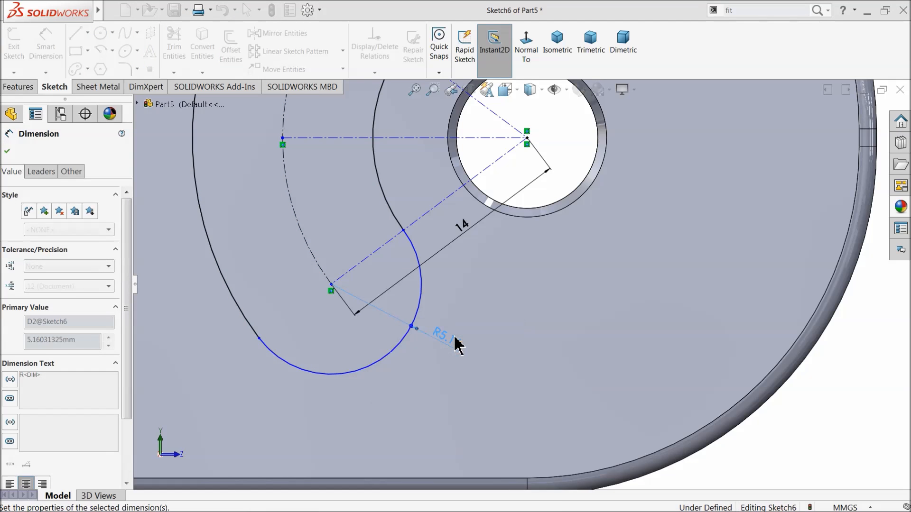
Step: Dimension the angle between the middle and upper construction centerlines to 45 degrees
{"action": "scroll", "coordinate": [426, 321], "scroll_direction": "up", "scroll_amount": 4}
{"action": "scroll", "coordinate": [465, 192], "scroll_direction": "down", "scroll_amount": 3}
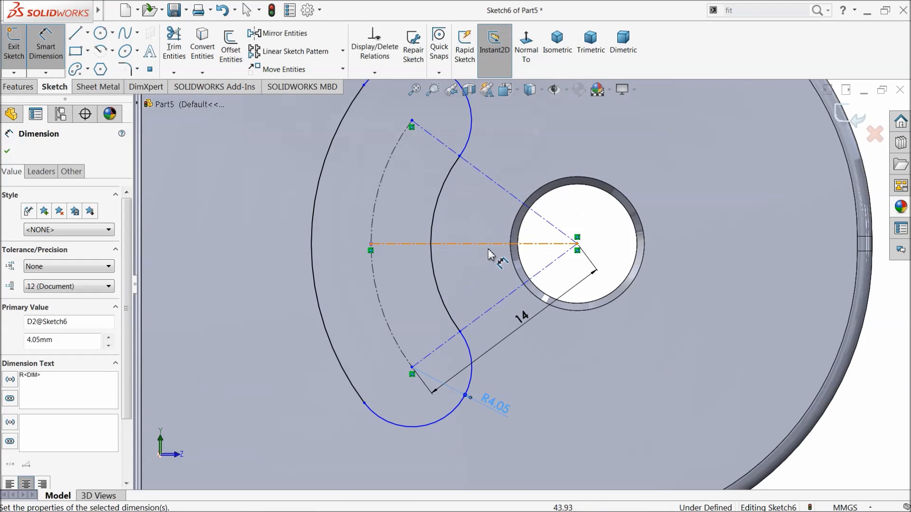
{"action": "left_click", "coordinate": [494, 244]}
{"action": "left_click", "coordinate": [511, 196]}
{"action": "left_click", "coordinate": [488, 216]}
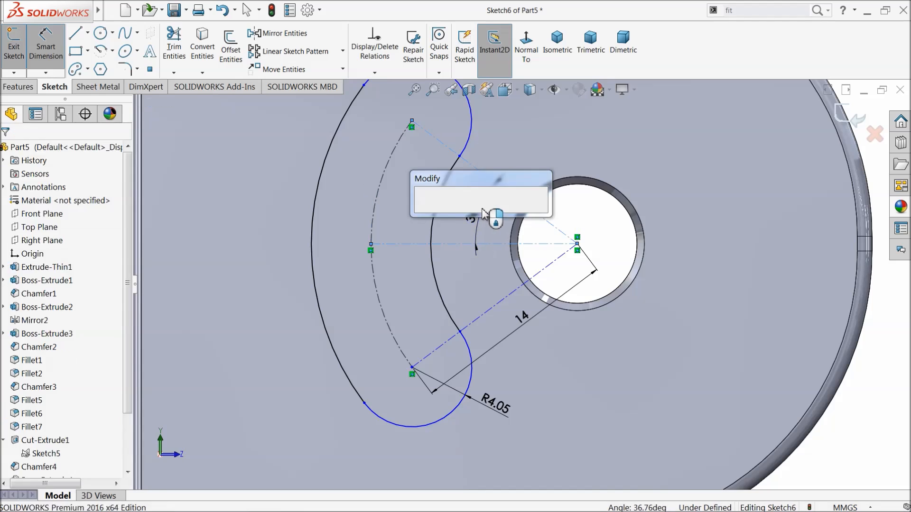
{"action": "type", "text": "45"}
{"action": "key", "text": "Return"}
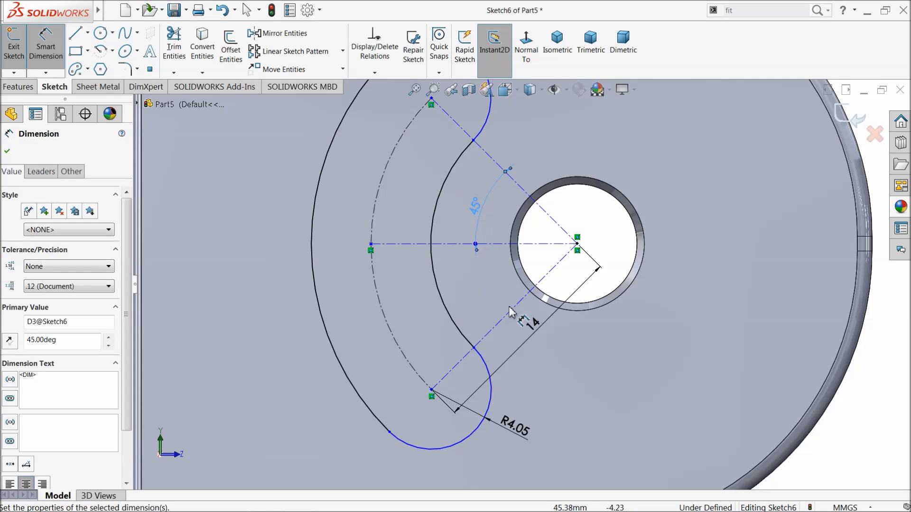
Step: Dimension the angle between the lower and middle construction centerlines as a driven dimension
{"action": "left_click", "coordinate": [517, 311]}
{"action": "left_click", "coordinate": [493, 245]}
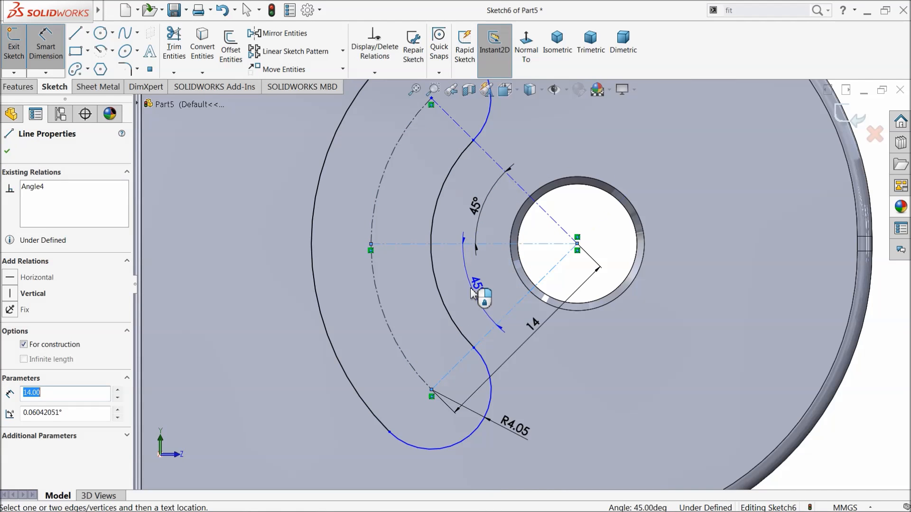
{"action": "left_click", "coordinate": [472, 293]}
{"action": "left_click", "coordinate": [536, 267]}
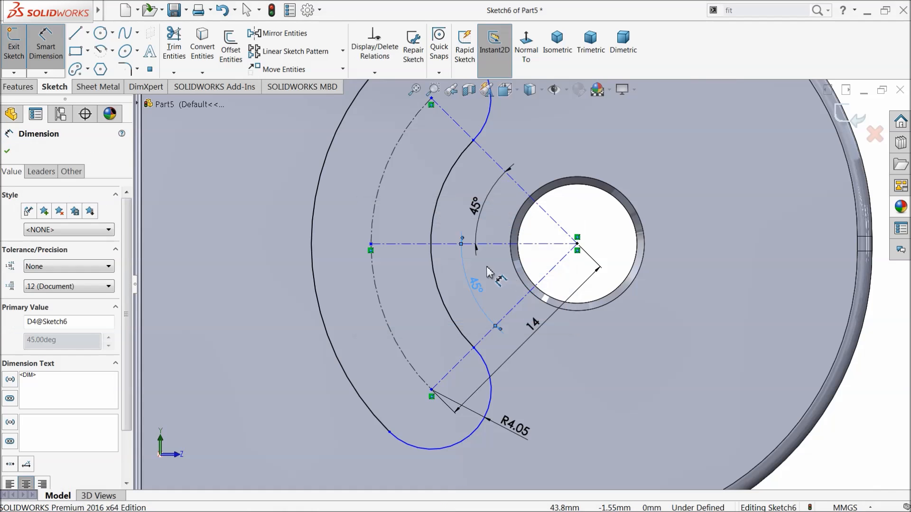
Step: Add a horizontal length dimension to the middle construction centerline, placed above the slot
{"action": "scroll", "coordinate": [486, 277], "scroll_direction": "up", "scroll_amount": 1}
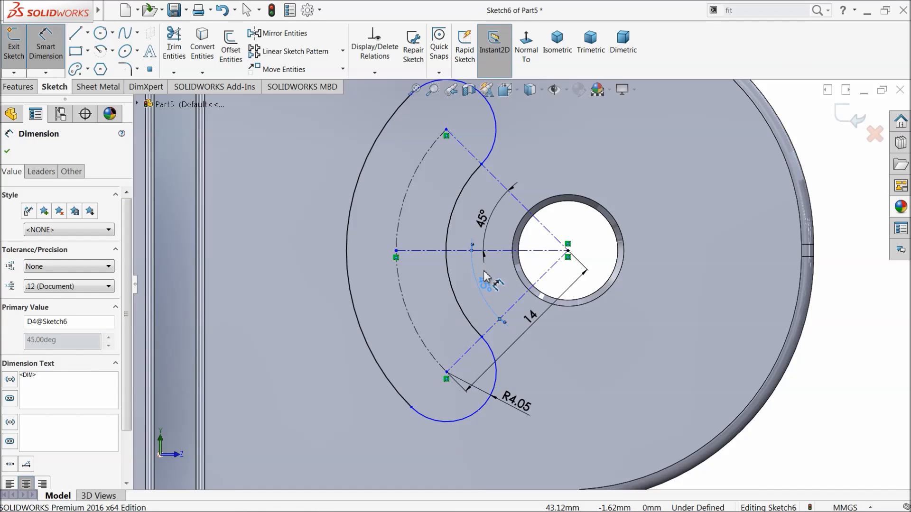
{"action": "left_click", "coordinate": [460, 251]}
{"action": "scroll", "coordinate": [482, 234], "scroll_direction": "up", "scroll_amount": 2}
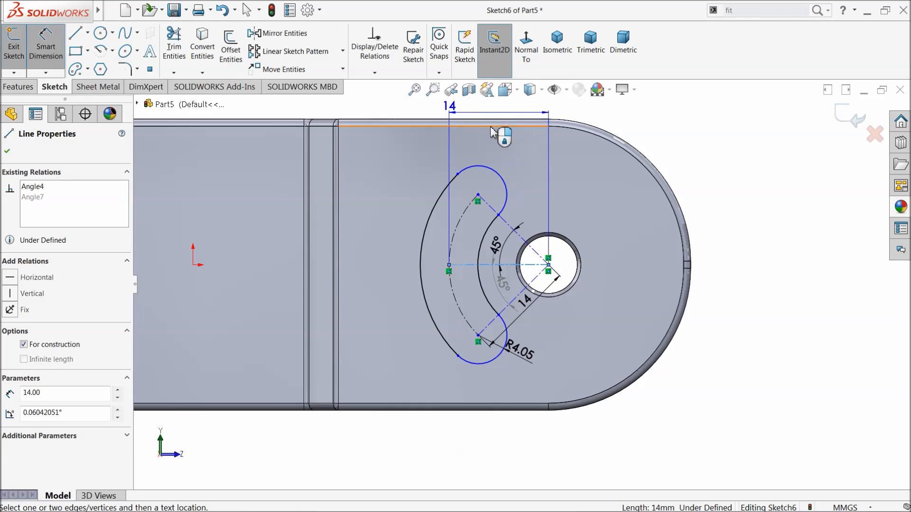
{"action": "left_click", "coordinate": [496, 157]}
{"action": "left_click", "coordinate": [430, 161]}
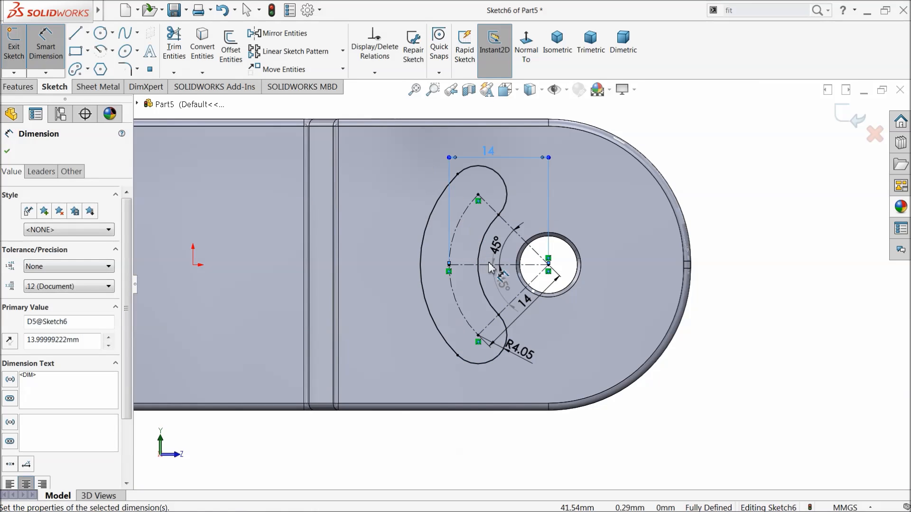
{"action": "scroll", "coordinate": [485, 274], "scroll_direction": "down", "scroll_amount": 1}
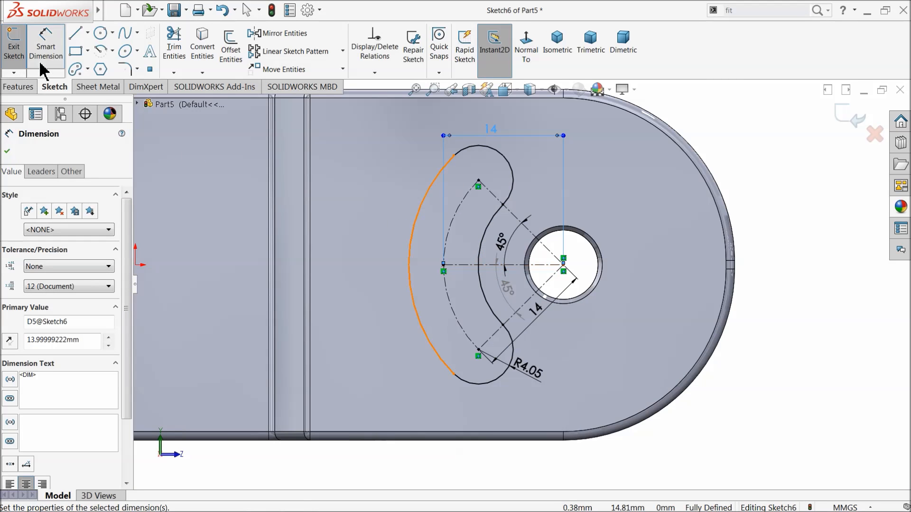
Step: Cut the arc slot sketch through all of the part with Extruded Cut, passing through both side plates
{"action": "left_click", "coordinate": [19, 87]}
{"action": "left_click", "coordinate": [181, 43]}
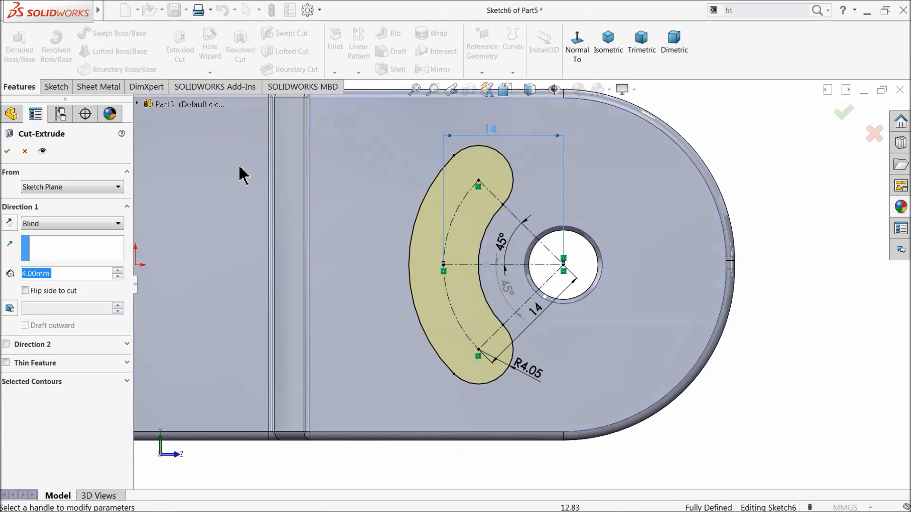
{"action": "left_click", "coordinate": [44, 229]}
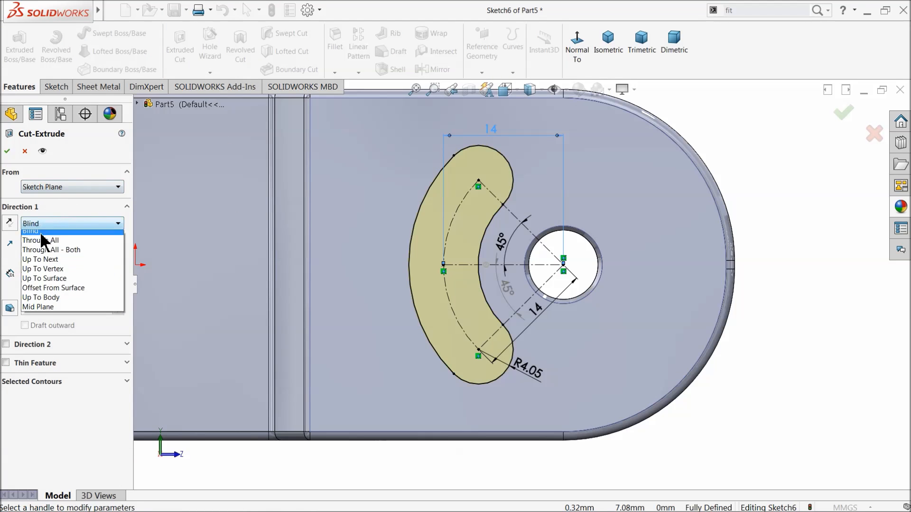
{"action": "left_click", "coordinate": [40, 239]}
{"action": "middle_click_drag", "start_coordinate": [376, 252], "coordinate": [369, 280]}
{"action": "left_click", "coordinate": [8, 152]}
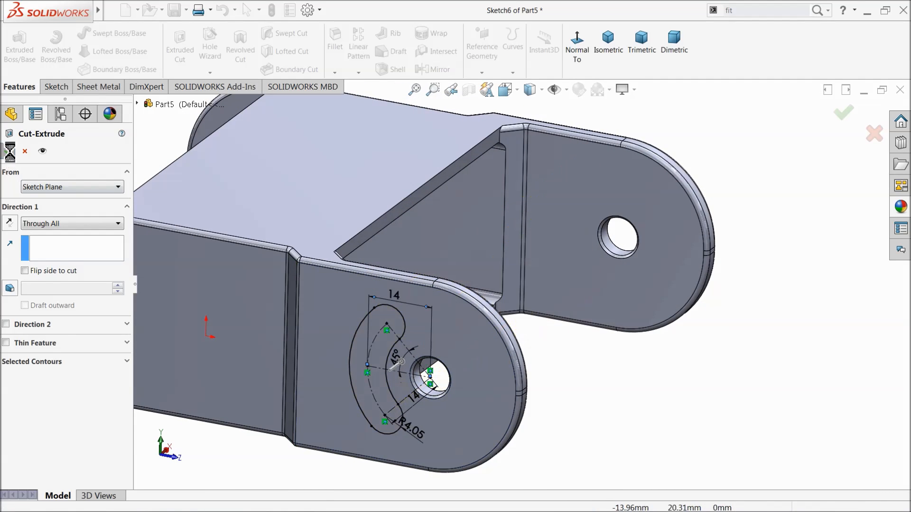
{"action": "left_click", "coordinate": [580, 378]}
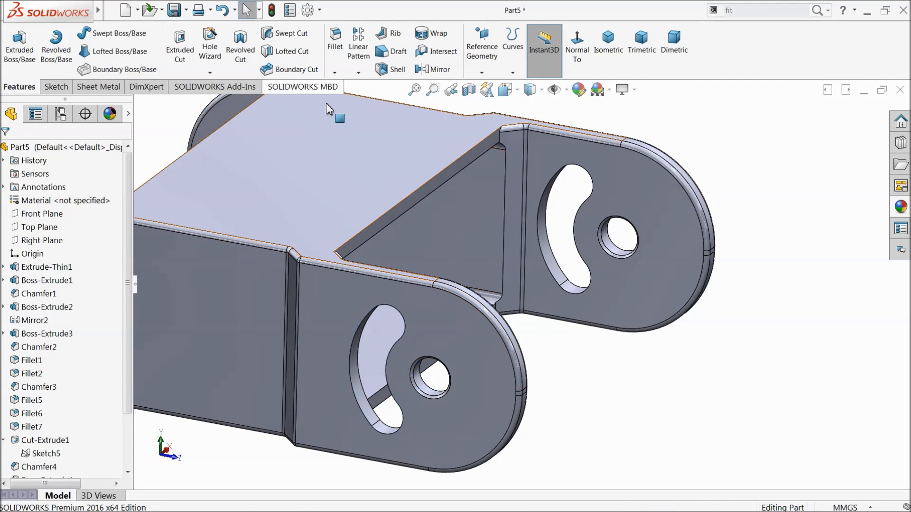
Step: Start a 0.5 mm, 45-degree chamfer and select the outer arc walls and lower end faces of both side plates' slots
{"action": "left_click", "coordinate": [335, 73]}
{"action": "left_click", "coordinate": [342, 101]}
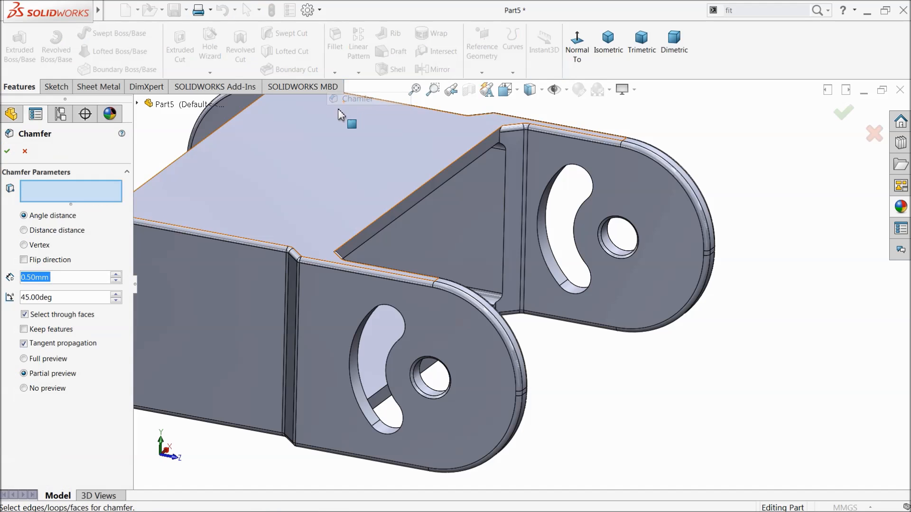
{"action": "scroll", "coordinate": [472, 399], "scroll_direction": "down", "scroll_amount": 2}
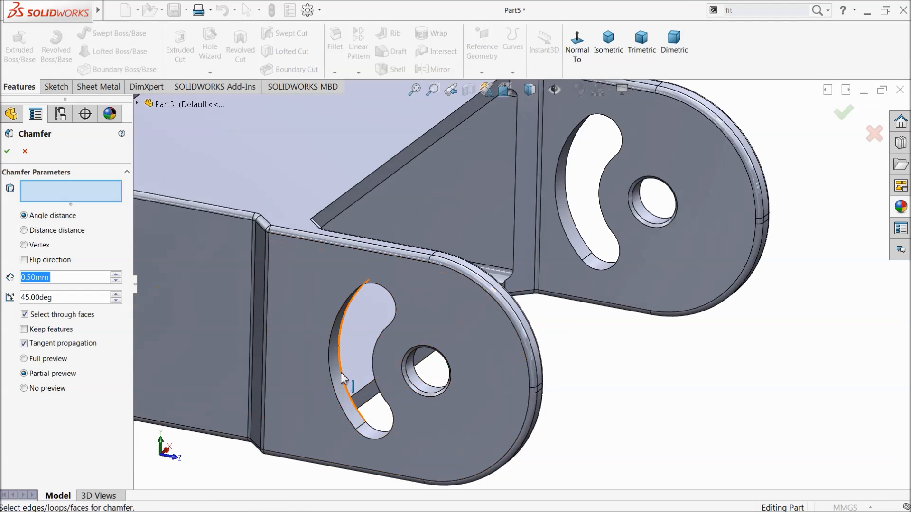
{"action": "left_click", "coordinate": [339, 377]}
{"action": "scroll", "coordinate": [368, 408], "scroll_direction": "down", "scroll_amount": 2}
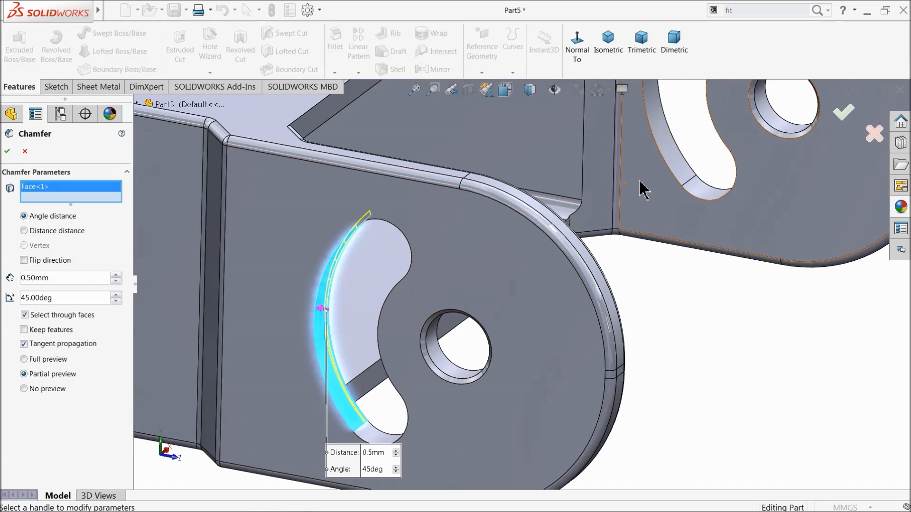
{"action": "left_click", "coordinate": [683, 172]}
{"action": "left_click", "coordinate": [707, 196]}
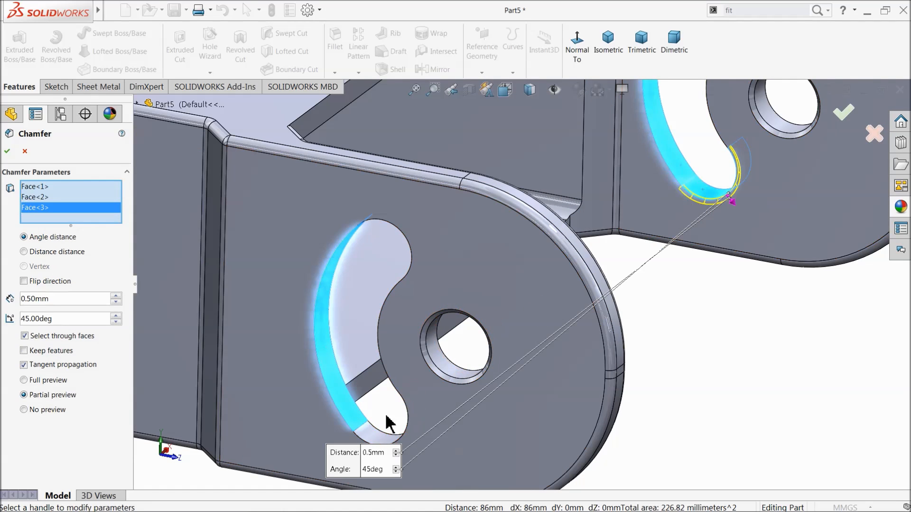
{"action": "left_click", "coordinate": [401, 403]}
Step: Add the inner arc wall and upper end face of the near plate's slot to the chamfer selection
{"action": "middle_click_drag", "start_coordinate": [463, 301], "coordinate": [494, 289]}
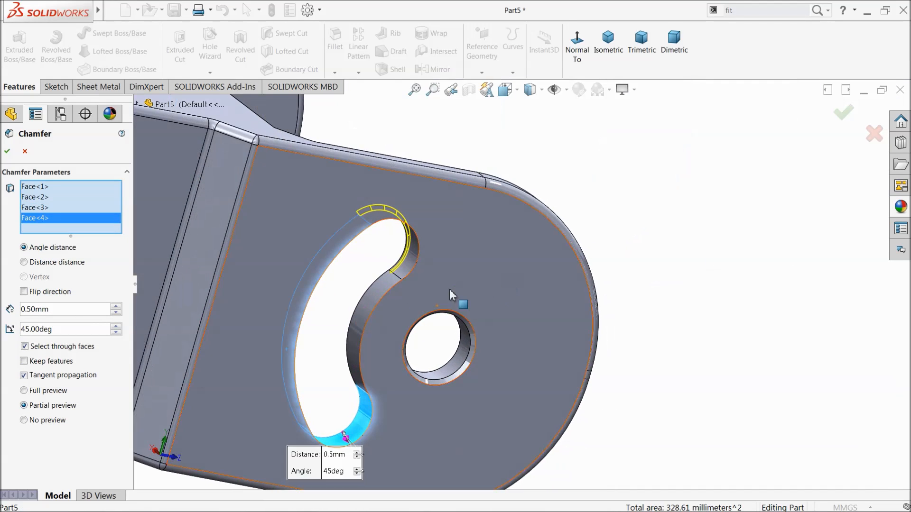
{"action": "left_click", "coordinate": [389, 284]}
{"action": "left_click", "coordinate": [409, 260]}
{"action": "scroll", "coordinate": [517, 279], "scroll_direction": "up", "scroll_amount": 4}
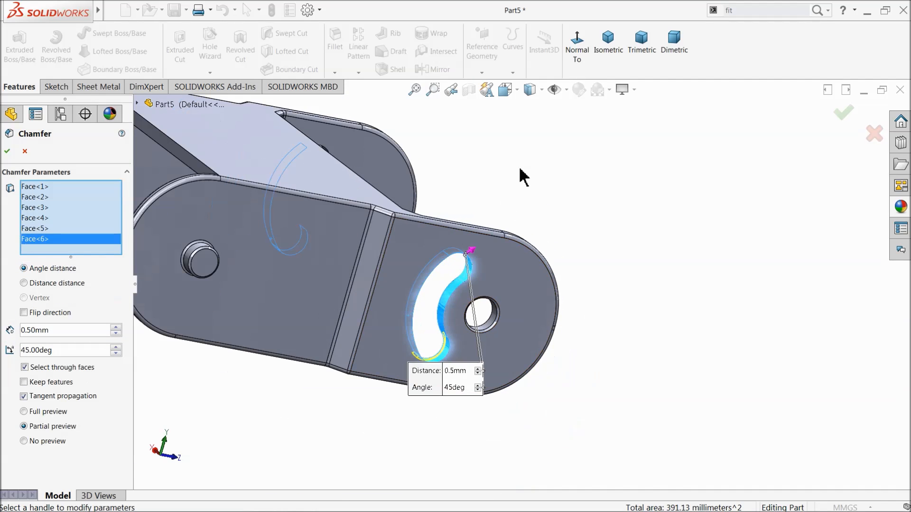
{"action": "scroll", "coordinate": [521, 190], "scroll_direction": "up", "scroll_amount": 3}
Step: Add the upper end face and inner arc wall of the far plate's slot, and apply the 0.5 mm chamfer
{"action": "scroll", "coordinate": [478, 278], "scroll_direction": "down", "scroll_amount": 8}
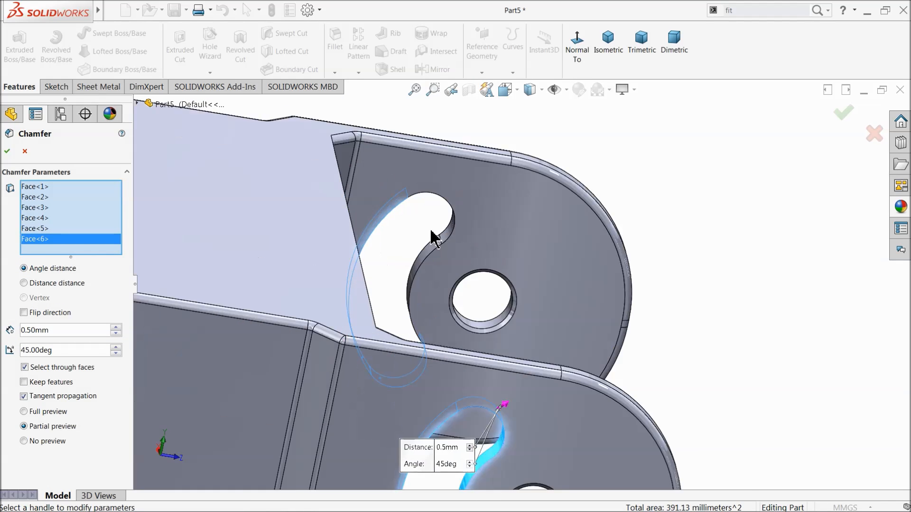
{"action": "scroll", "coordinate": [455, 240], "scroll_direction": "down", "scroll_amount": 5}
{"action": "left_click", "coordinate": [446, 262]}
{"action": "left_click", "coordinate": [409, 309]}
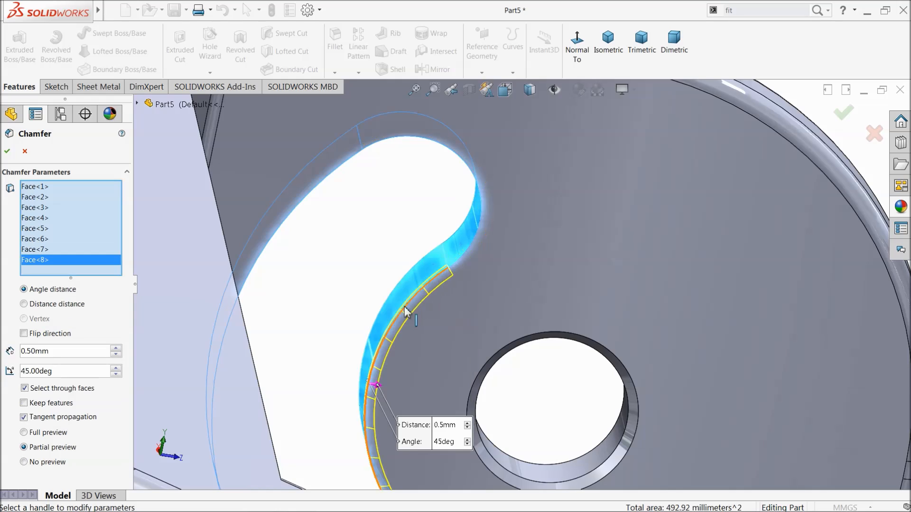
{"action": "scroll", "coordinate": [409, 308], "scroll_direction": "up", "scroll_amount": 6}
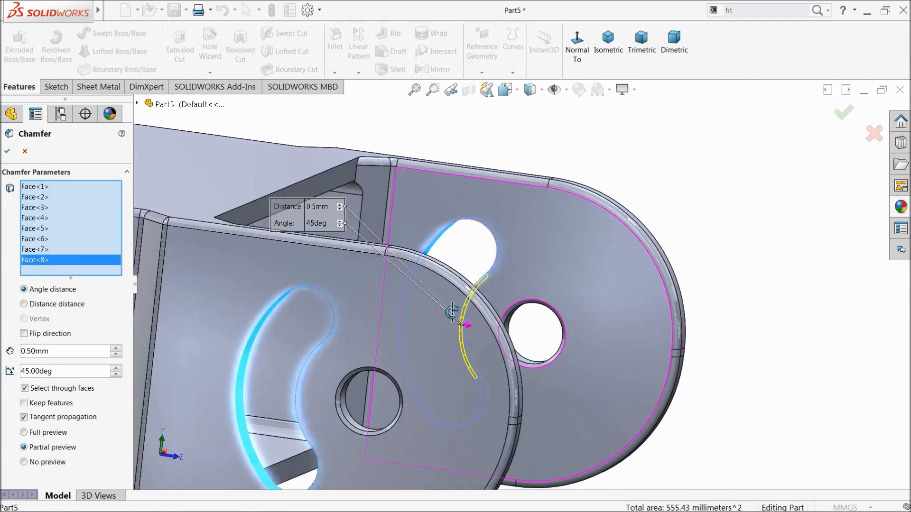
{"action": "middle_click_drag", "start_coordinate": [451, 311], "coordinate": [380, 348]}
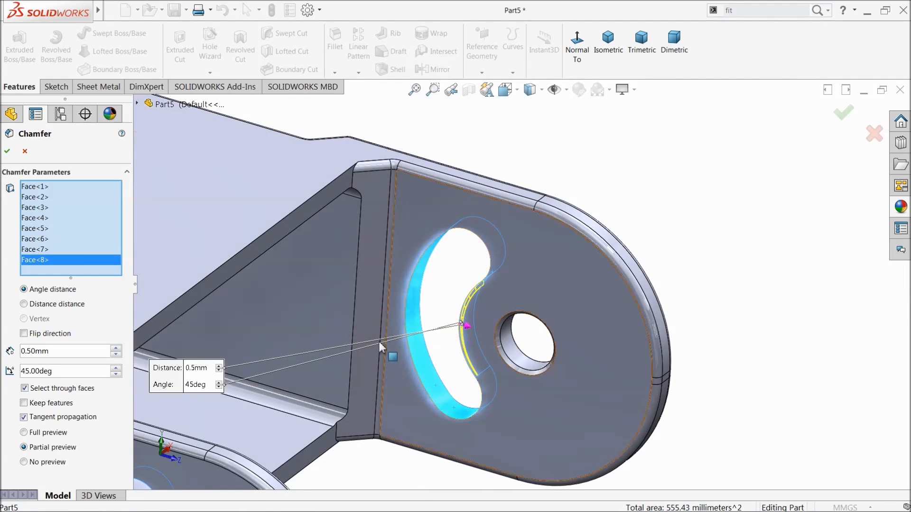
{"action": "left_click", "coordinate": [8, 152]}
Step: Start a sketch on the outer face of the near side plate around the pin, viewed normal to the face
{"action": "scroll", "coordinate": [478, 321], "scroll_direction": "up", "scroll_amount": 5}
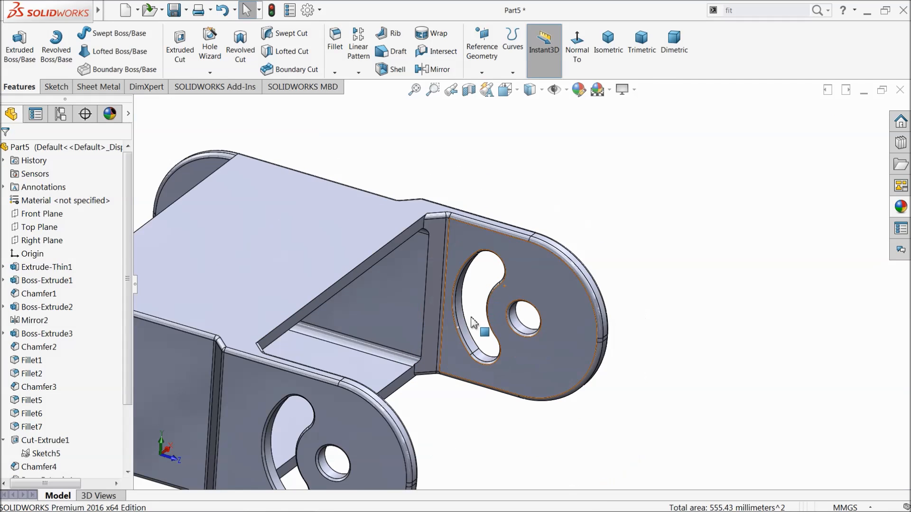
{"action": "scroll", "coordinate": [402, 370], "scroll_direction": "down", "scroll_amount": 3}
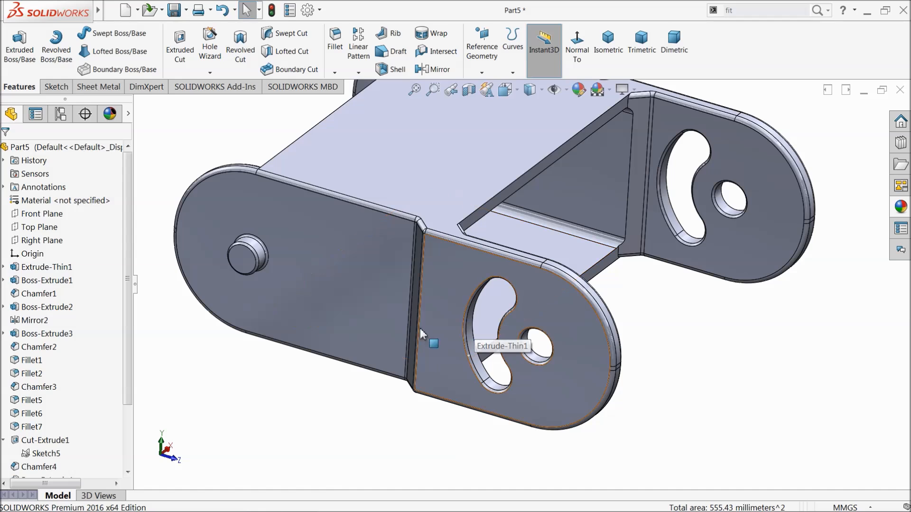
{"action": "middle_click_drag", "start_coordinate": [337, 297], "coordinate": [345, 290]}
{"action": "left_click", "coordinate": [214, 248]}
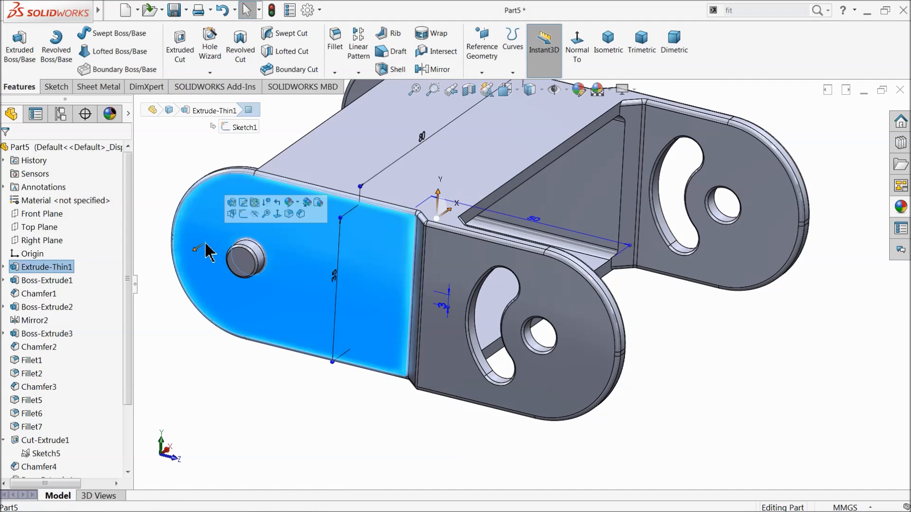
{"action": "left_click", "coordinate": [243, 214]}
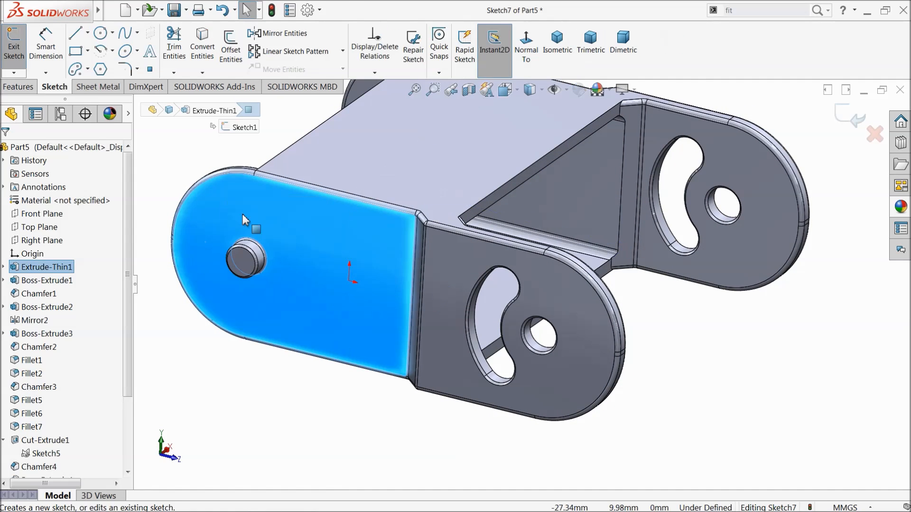
{"action": "left_click", "coordinate": [525, 55]}
{"action": "scroll", "coordinate": [323, 281], "scroll_direction": "down", "scroll_amount": 3}
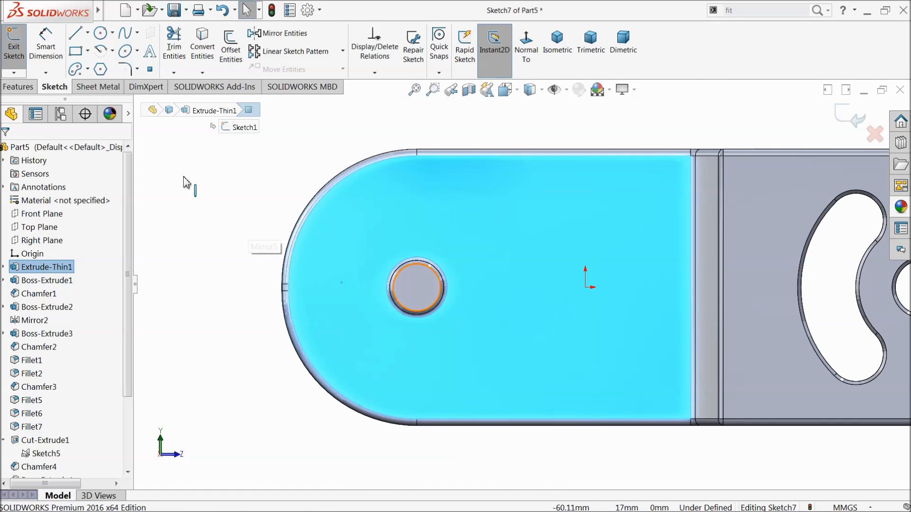
Step: Sketch a centerpoint arc slot centred on the pin, about 13.9 mm in radius, 37 degrees long and 9 mm wide, near the plate's rounded end
{"action": "left_click", "coordinate": [88, 70]}
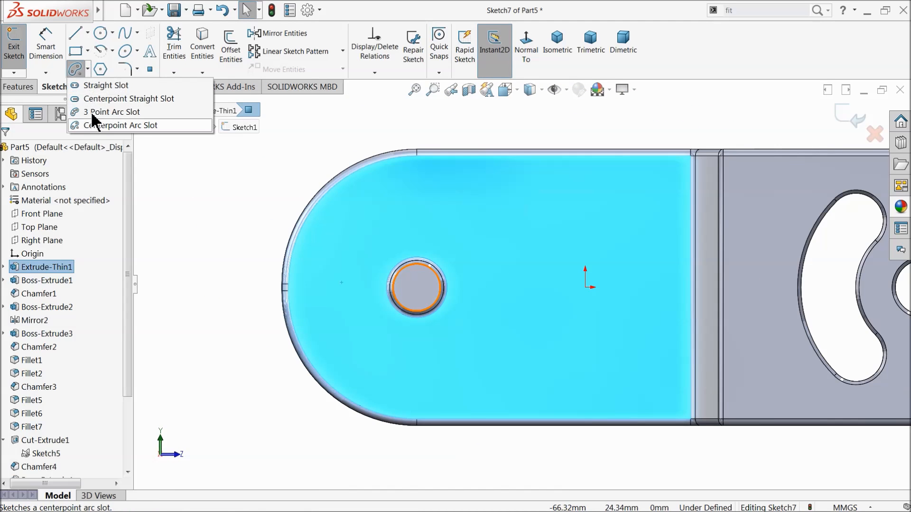
{"action": "left_click", "coordinate": [97, 125]}
{"action": "scroll", "coordinate": [413, 304], "scroll_direction": "down", "scroll_amount": 3}
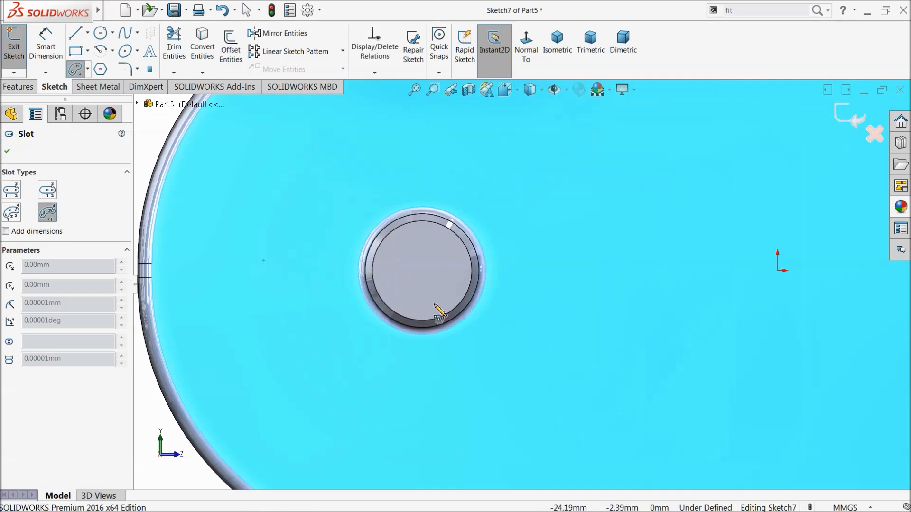
{"action": "left_click", "coordinate": [421, 271]}
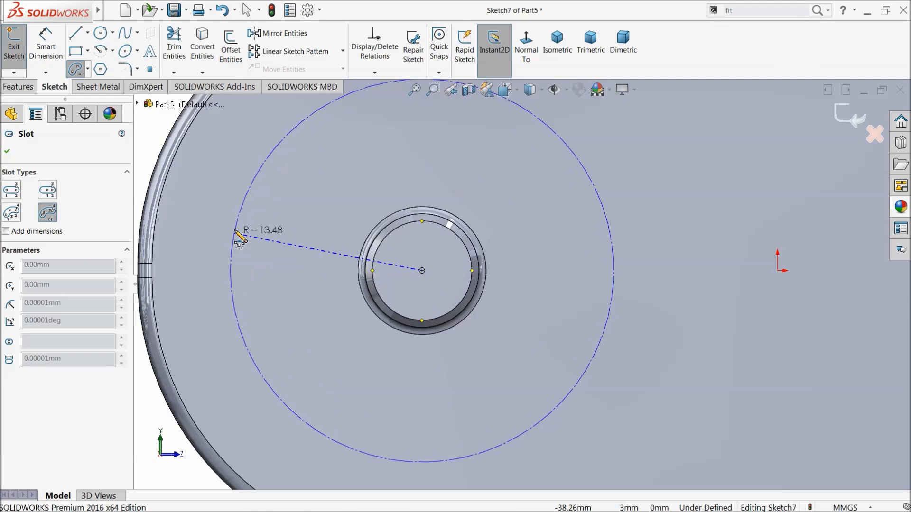
{"action": "left_click", "coordinate": [237, 200]}
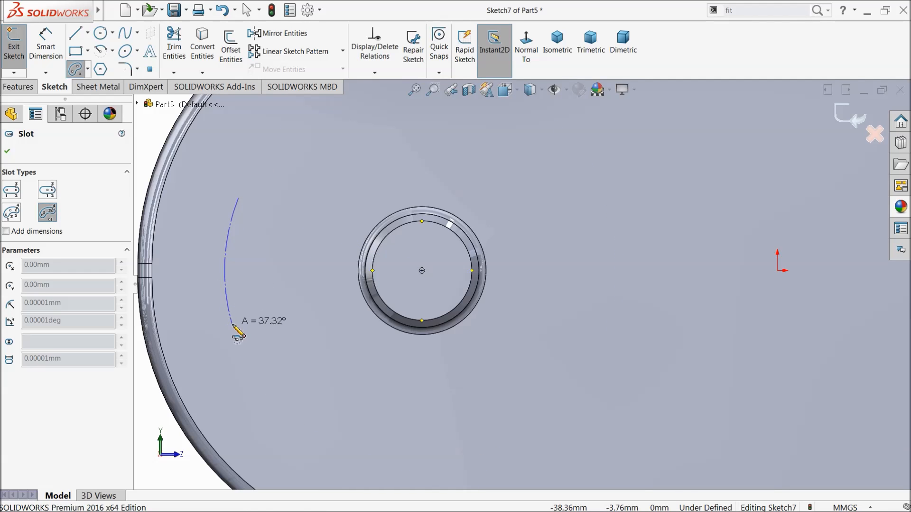
{"action": "left_click", "coordinate": [230, 327]}
{"action": "left_click", "coordinate": [185, 297]}
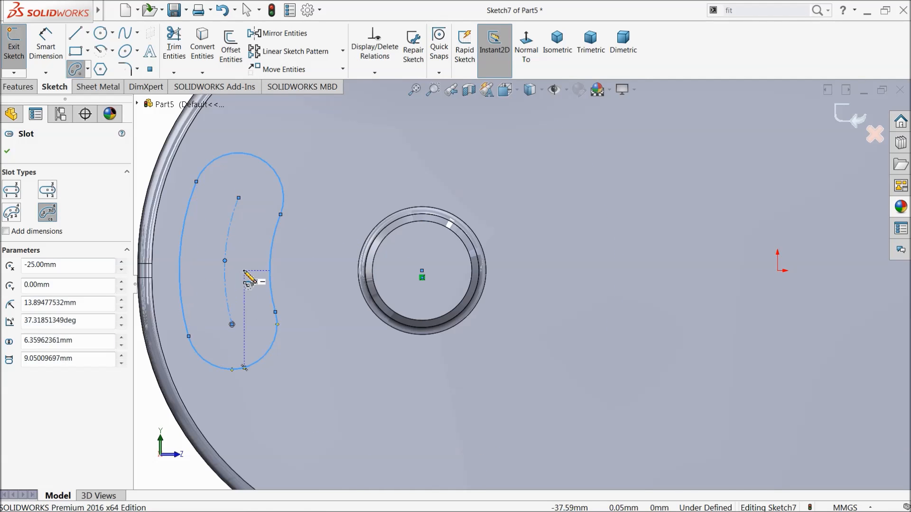
{"action": "key", "text": "f"}
{"action": "right_click", "coordinate": [163, 194]}
{"action": "left_click", "coordinate": [186, 205]}
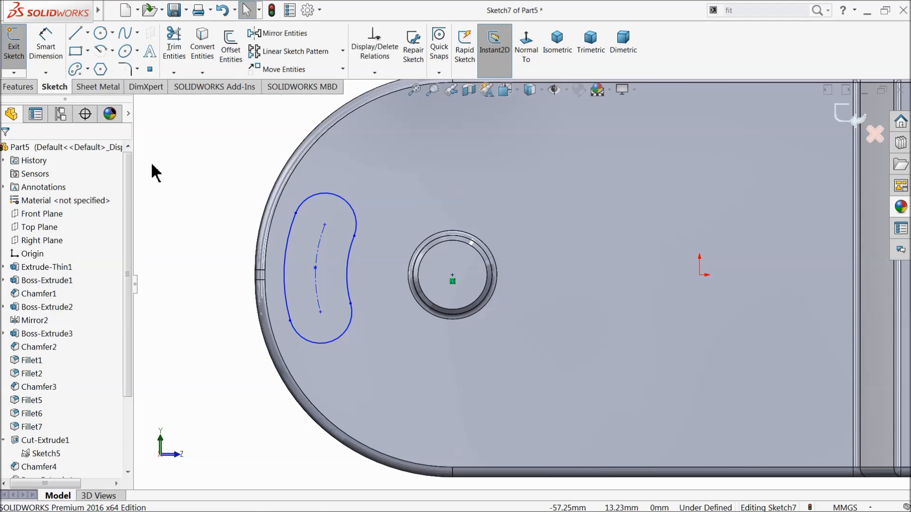
Step: Draw construction centerlines from the slot's upper and lower end centres to the pin's centre
{"action": "left_click", "coordinate": [88, 33]}
{"action": "left_click", "coordinate": [98, 64]}
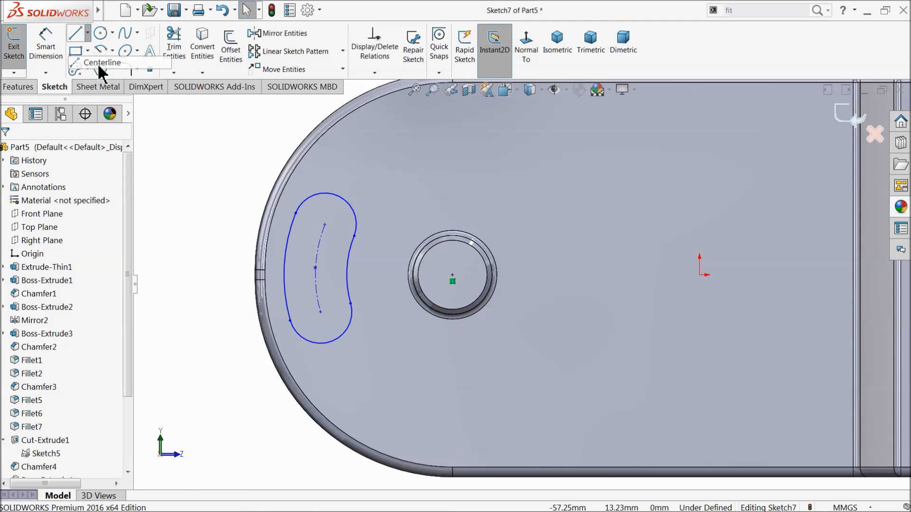
{"action": "left_click", "coordinate": [325, 225]}
{"action": "left_click", "coordinate": [452, 274]}
{"action": "left_click", "coordinate": [321, 313]}
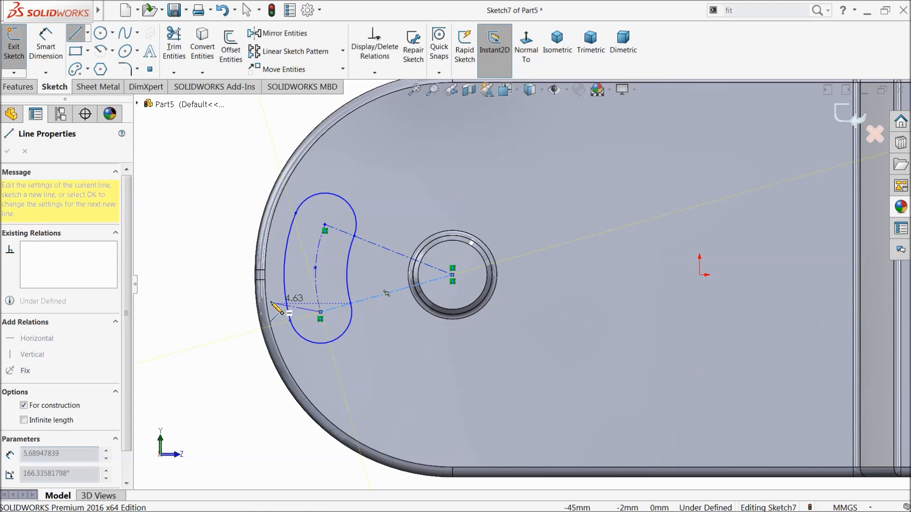
{"action": "right_click", "coordinate": [195, 203]}
{"action": "left_click", "coordinate": [224, 243]}
Step: Draw a construction centerline from the midpoint of the slot's centre arc to the pin's centre
{"action": "left_click", "coordinate": [87, 32]}
{"action": "left_click", "coordinate": [90, 65]}
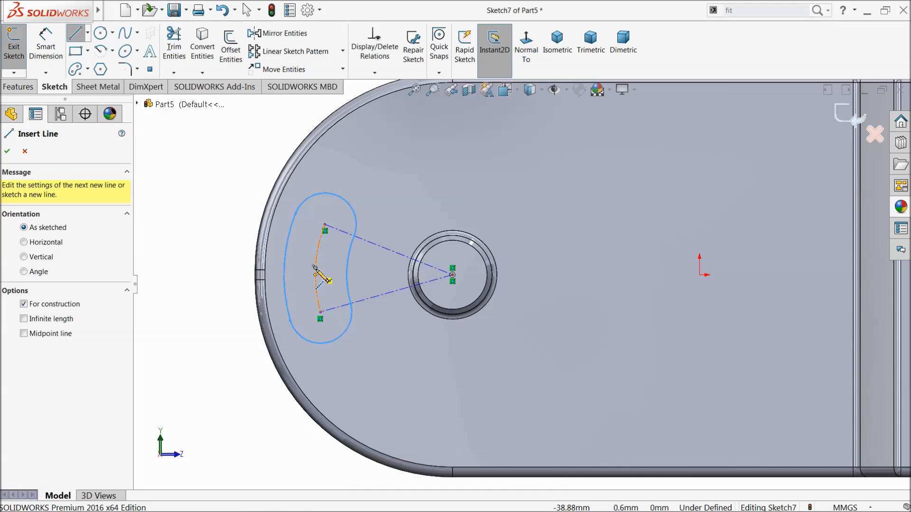
{"action": "left_click", "coordinate": [315, 268]}
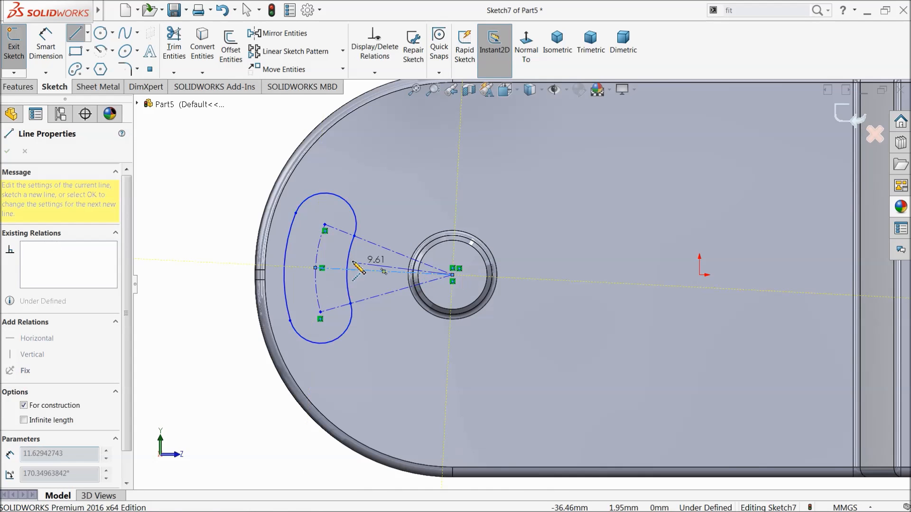
{"action": "right_click", "coordinate": [172, 179]}
{"action": "left_click", "coordinate": [209, 189]}
Step: Make the middle construction centerline horizontal
{"action": "scroll", "coordinate": [315, 272], "scroll_direction": "down", "scroll_amount": 3}
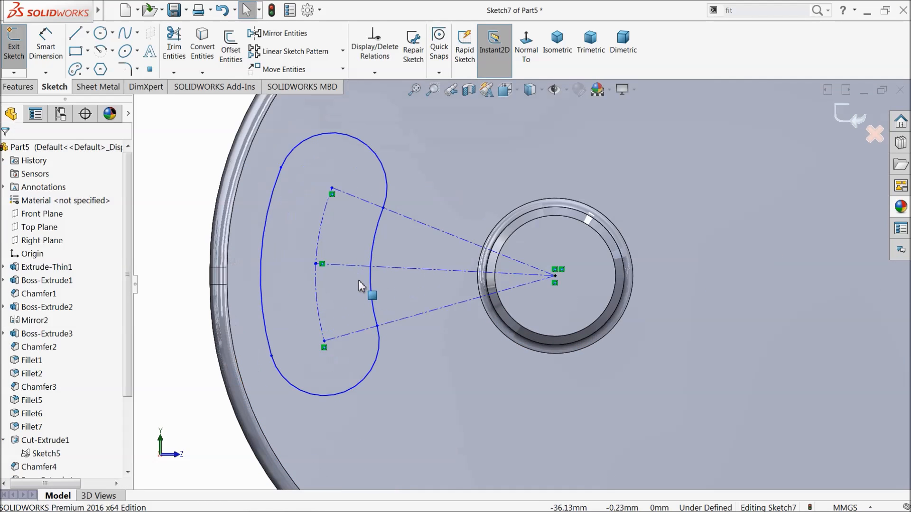
{"action": "left_click", "coordinate": [399, 271]}
{"action": "left_click", "coordinate": [424, 226]}
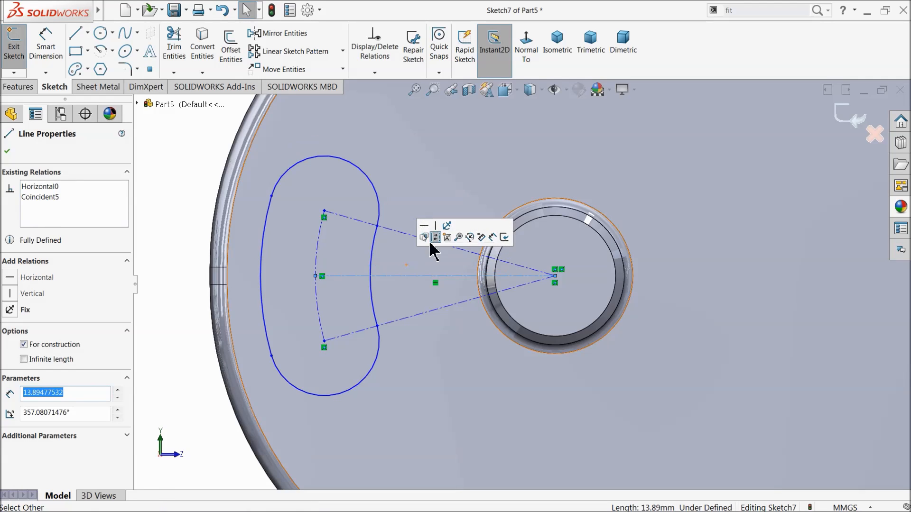
Step: Dimension the middle construction centerline's length to 14 mm, placing the dimension above the slot
{"action": "left_click", "coordinate": [46, 45]}
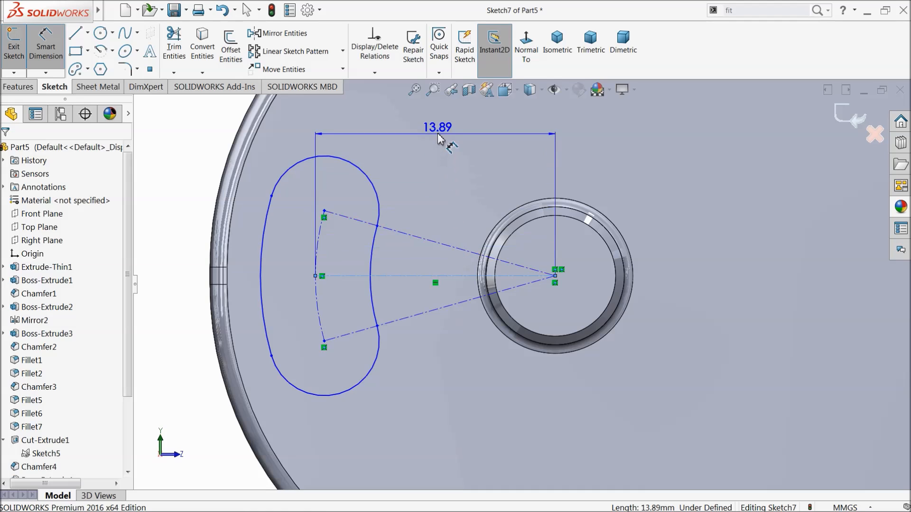
{"action": "left_click", "coordinate": [440, 135]}
{"action": "type", "text": "14"}
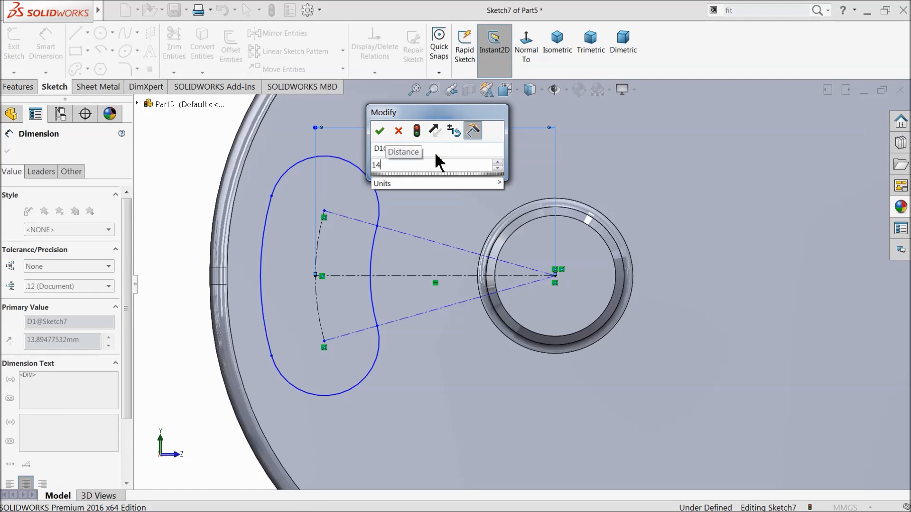
{"action": "key", "text": "Return"}
Step: Add a driven length dimension to the lower construction centerline and position it below the line
{"action": "left_click", "coordinate": [426, 312]}
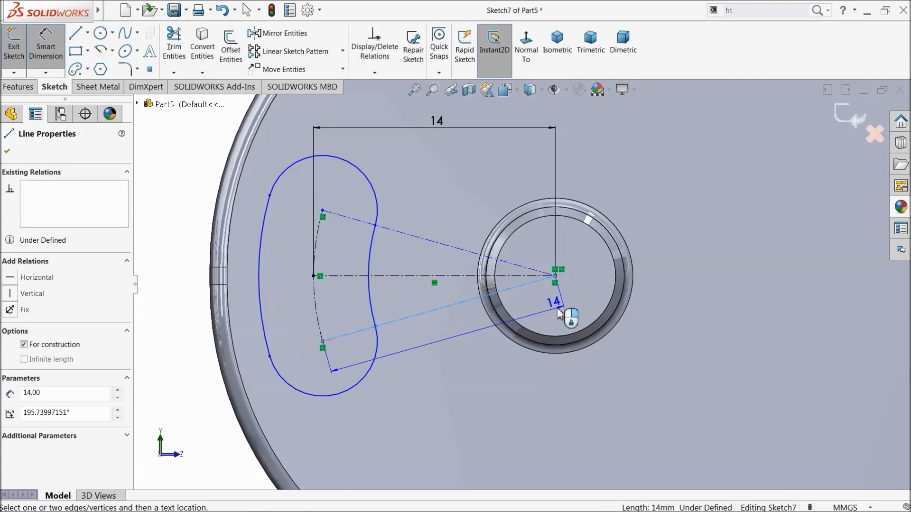
{"action": "left_click", "coordinate": [542, 303]}
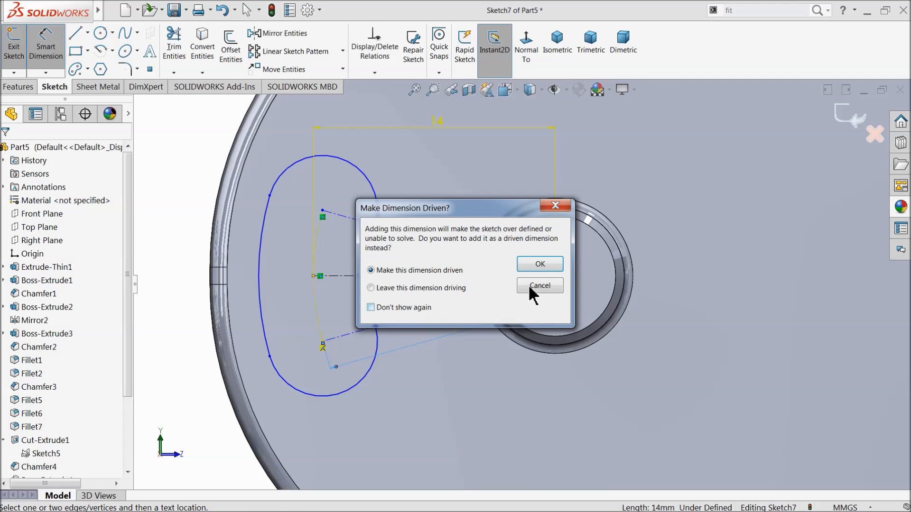
{"action": "left_click", "coordinate": [522, 288]}
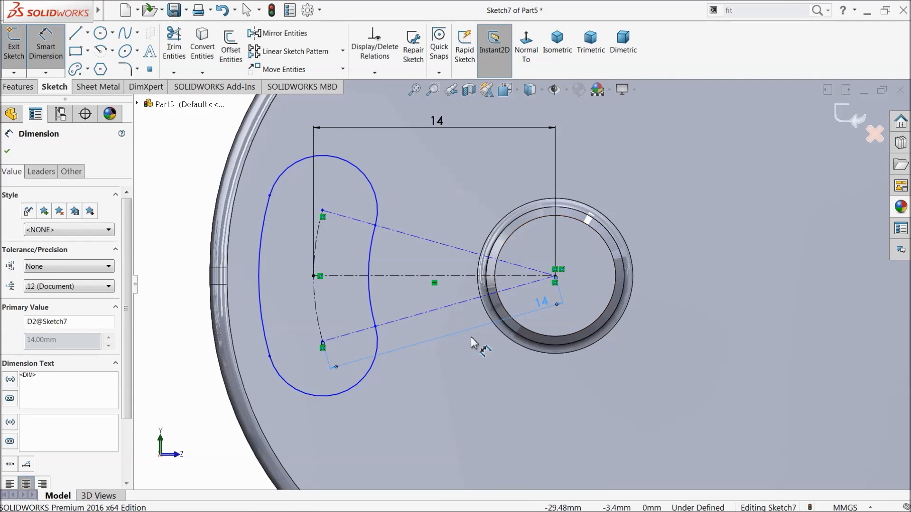
{"action": "left_click_drag", "start_coordinate": [544, 307], "coordinate": [471, 358]}
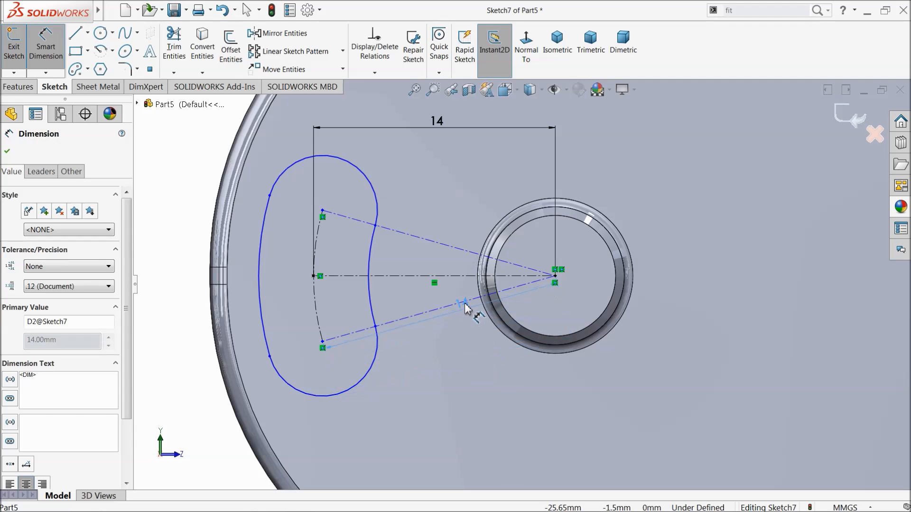
Step: Dimension the angle between the upper and middle construction centerlines to 5°
{"action": "left_click", "coordinate": [438, 248]}
{"action": "left_click", "coordinate": [455, 276]}
{"action": "left_click", "coordinate": [430, 235]}
{"action": "type", "text": "5"}
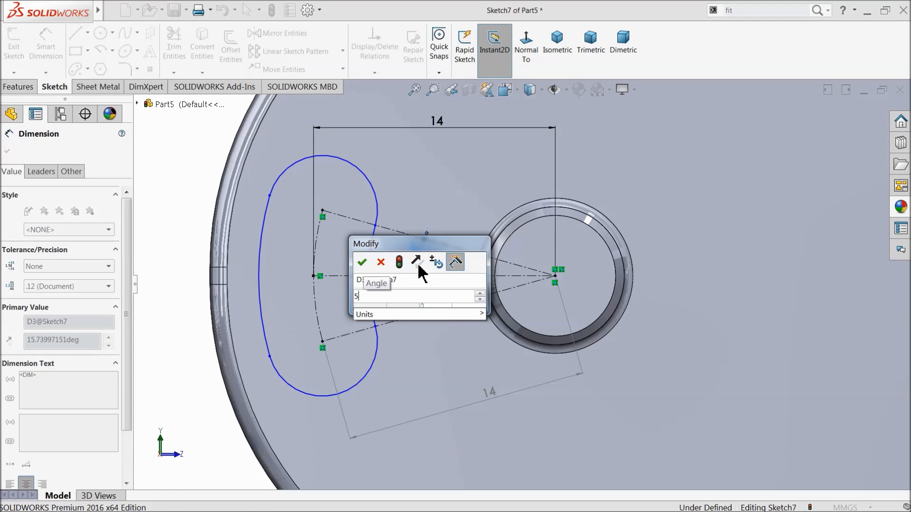
{"action": "key", "text": "Return"}
{"action": "scroll", "coordinate": [376, 284], "scroll_direction": "down", "scroll_amount": 4}
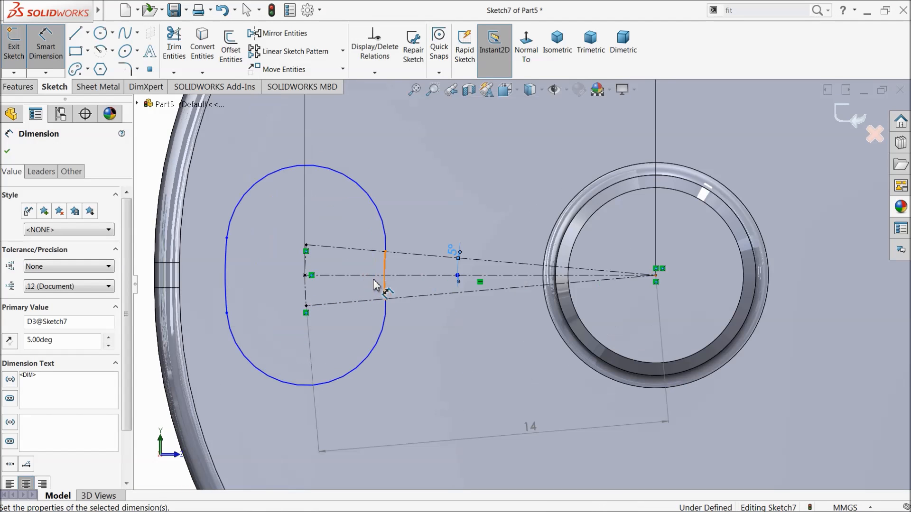
Step: Dimension the radius of the slot's lower end arc to 4 mm
{"action": "left_click", "coordinate": [375, 358]}
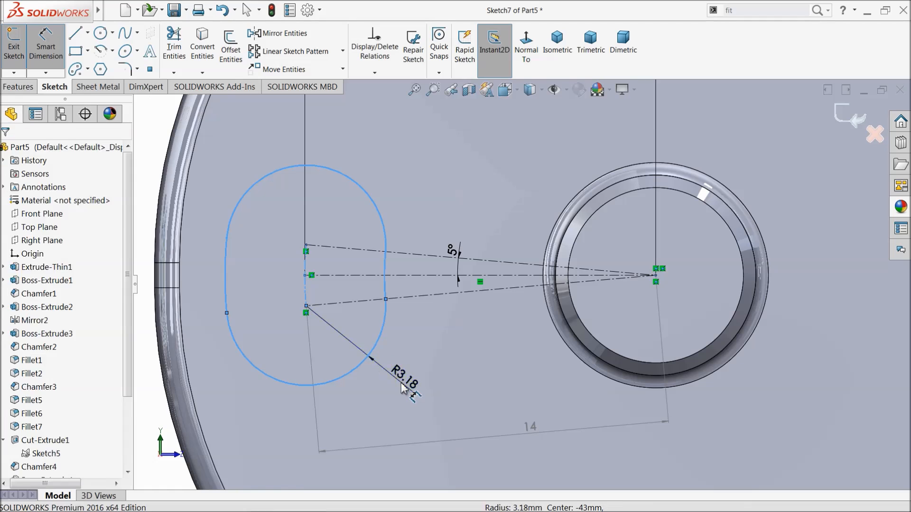
{"action": "left_click", "coordinate": [404, 385]}
{"action": "key", "text": "Return"}
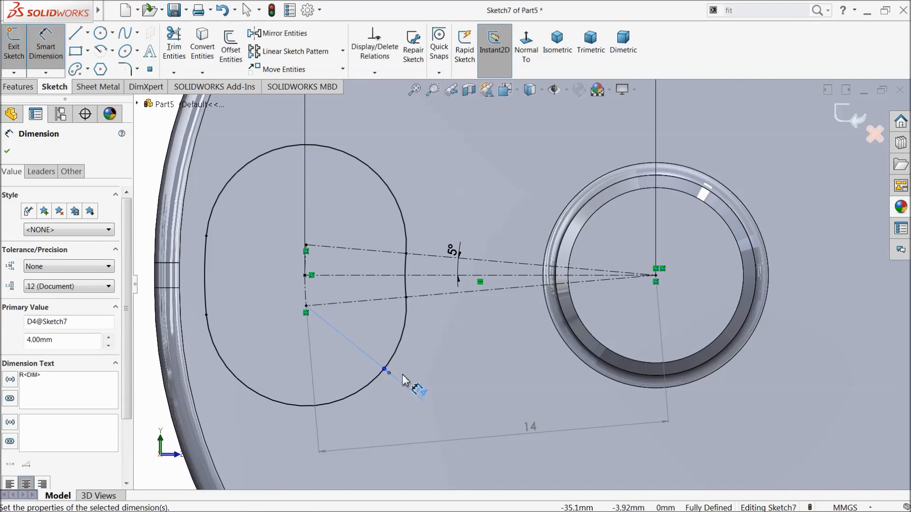
{"action": "scroll", "coordinate": [468, 331], "scroll_direction": "up", "scroll_amount": 4}
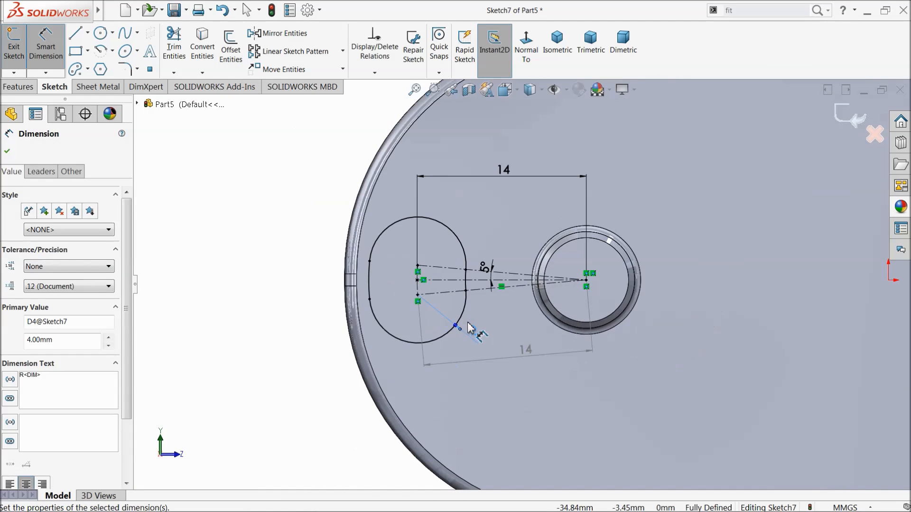
Step: Extrude the slot profile as a boss up to the surface of the adjacent pin's end face
{"action": "left_click", "coordinate": [18, 90]}
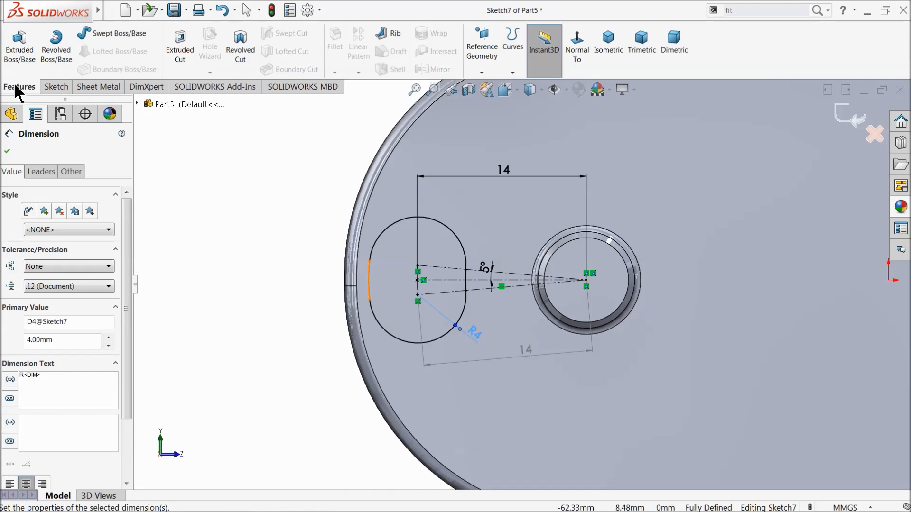
{"action": "left_click", "coordinate": [19, 51]}
{"action": "scroll", "coordinate": [472, 207], "scroll_direction": "up", "scroll_amount": 7}
{"action": "middle_click_drag", "start_coordinate": [474, 227], "coordinate": [421, 307]}
{"action": "scroll", "coordinate": [407, 310], "scroll_direction": "down", "scroll_amount": 5}
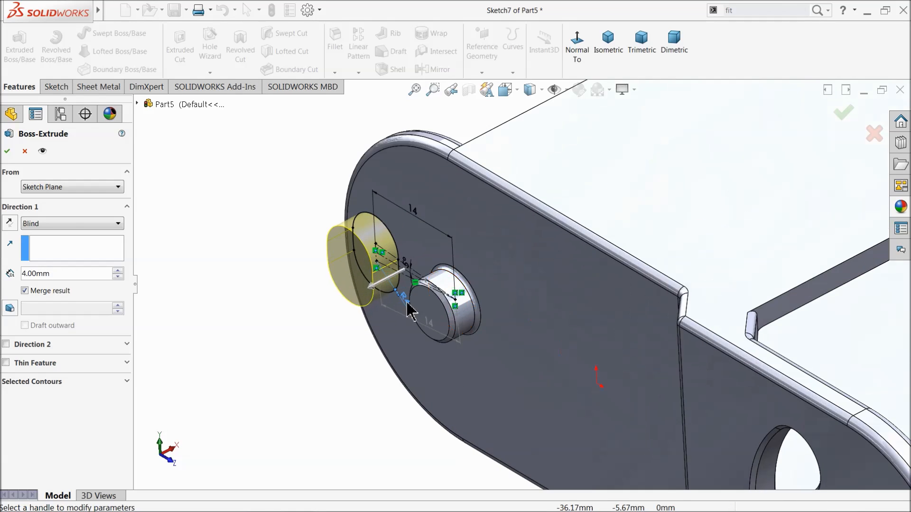
{"action": "scroll", "coordinate": [407, 311], "scroll_direction": "down", "scroll_amount": 2}
{"action": "left_click", "coordinate": [48, 223]}
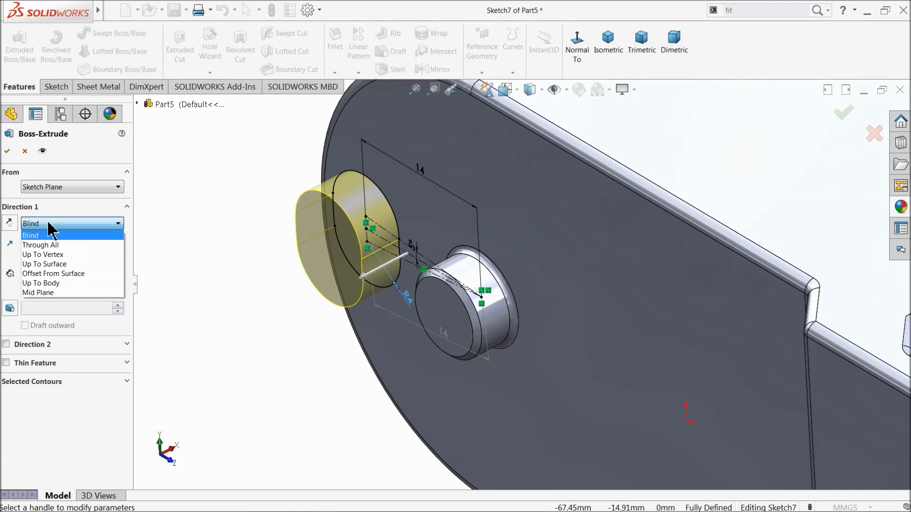
{"action": "left_click", "coordinate": [54, 265]}
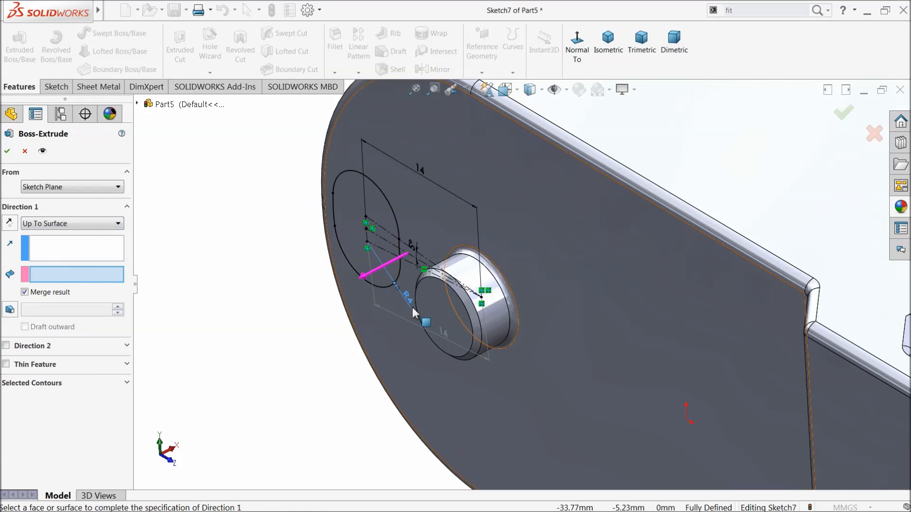
{"action": "left_click", "coordinate": [444, 322]}
{"action": "mouse_move", "coordinate": [443, 313]}
{"action": "middle_mouse_down"}
{"action": "mouse_move", "coordinate": [423, 307]}
{"action": "mouse_move", "coordinate": [451, 300]}
{"action": "middle_mouse_up"}
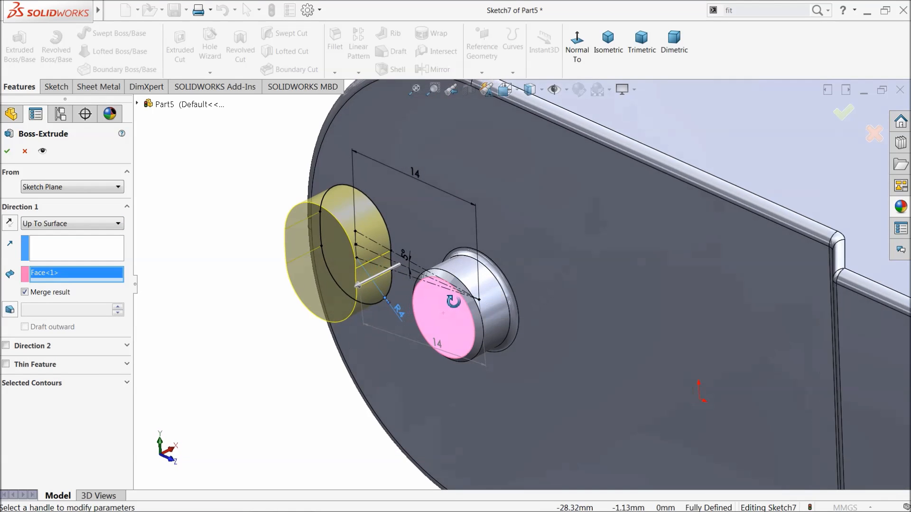
{"action": "left_click", "coordinate": [7, 152]}
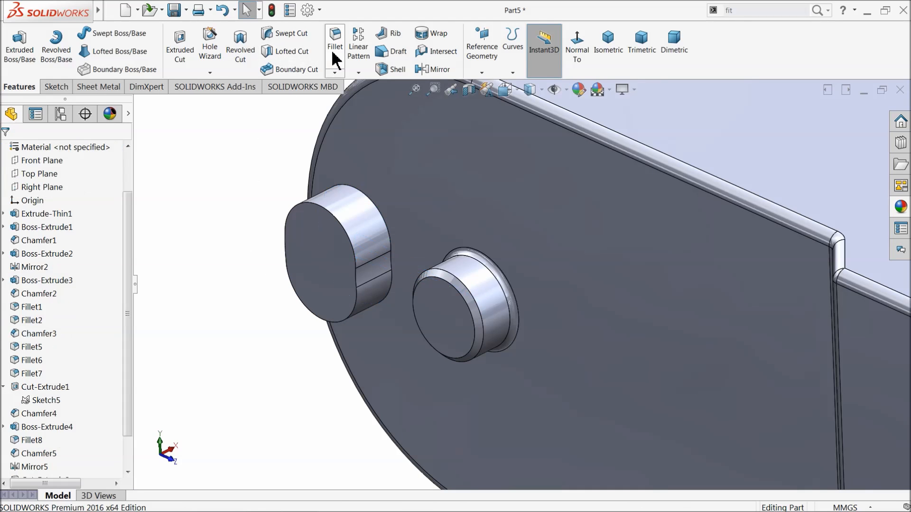
Step: Fillet the base edge of the slot-shaped boss, where it meets the side plate, with a 0.5 mm radius
{"action": "left_click", "coordinate": [335, 60]}
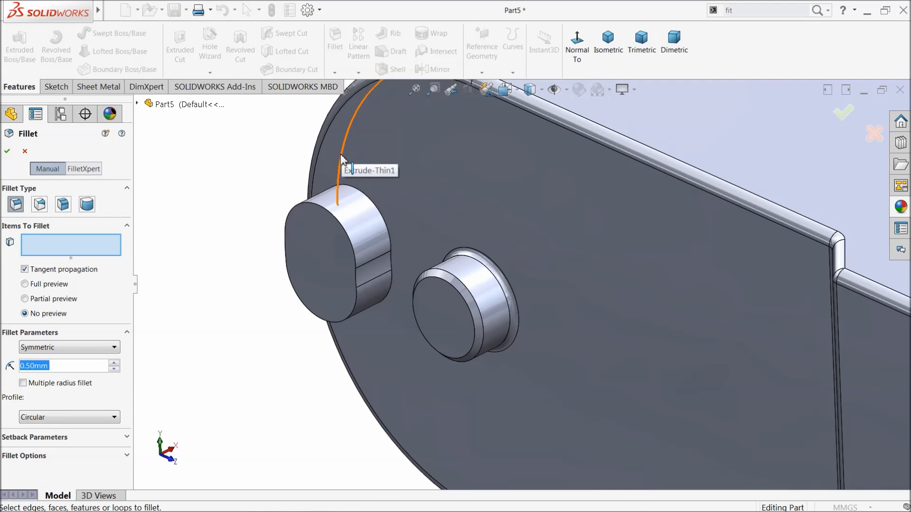
{"action": "scroll", "coordinate": [398, 238], "scroll_direction": "down", "scroll_amount": 3}
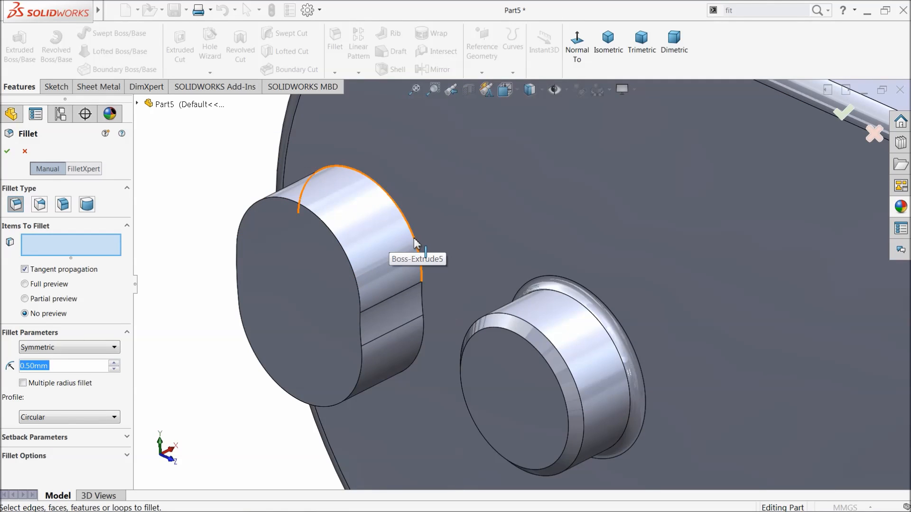
{"action": "left_click", "coordinate": [414, 243]}
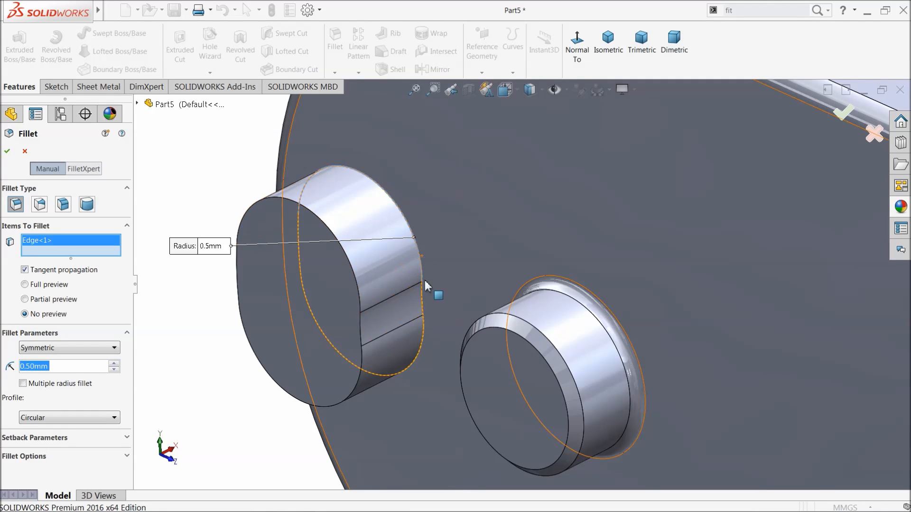
{"action": "key", "text": "Return"}
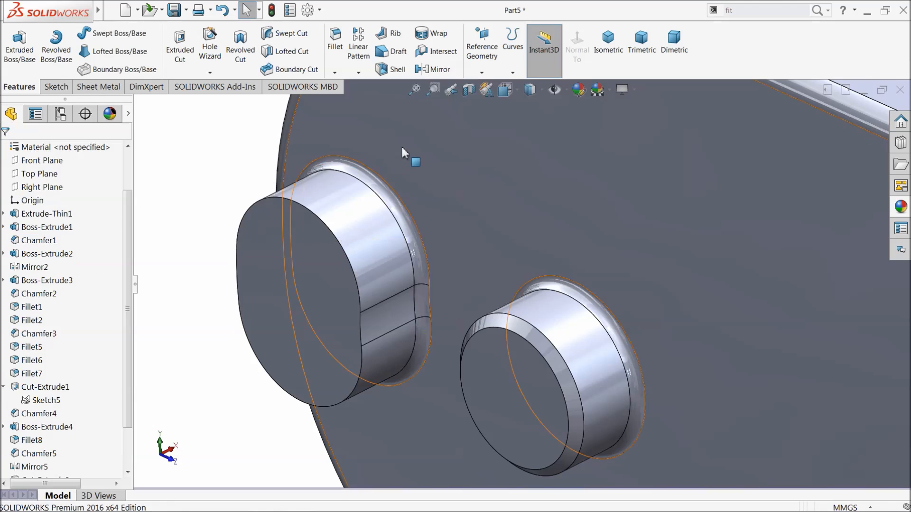
Step: Chamfer the slot-shaped boss's whole end face outline at 0.5 mm and 45°, selecting the face instead of a single edge
{"action": "left_click", "coordinate": [335, 72]}
{"action": "left_click", "coordinate": [357, 98]}
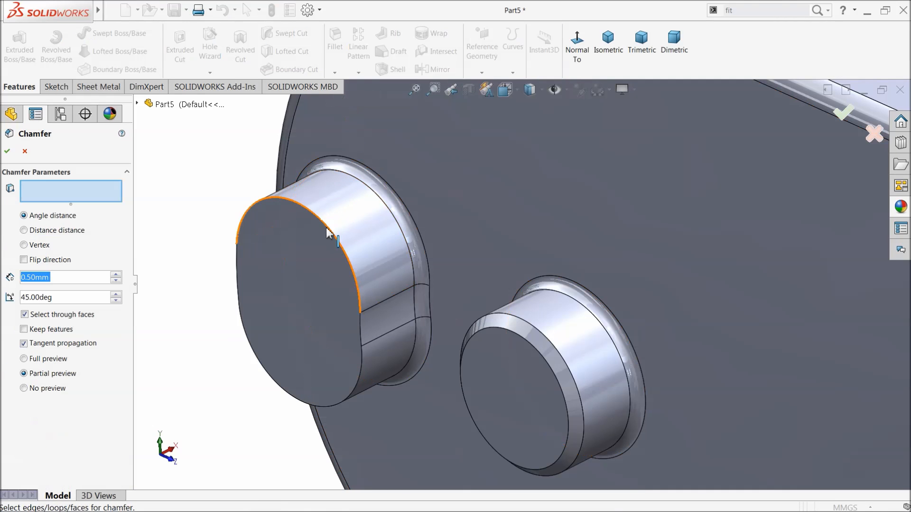
{"action": "left_click", "coordinate": [335, 239]}
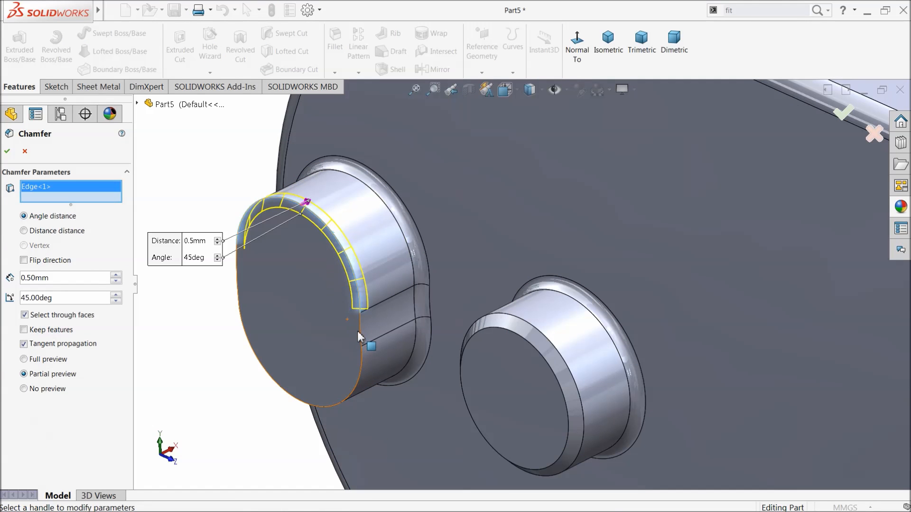
{"action": "right_click", "coordinate": [75, 196]}
{"action": "left_click", "coordinate": [106, 203]}
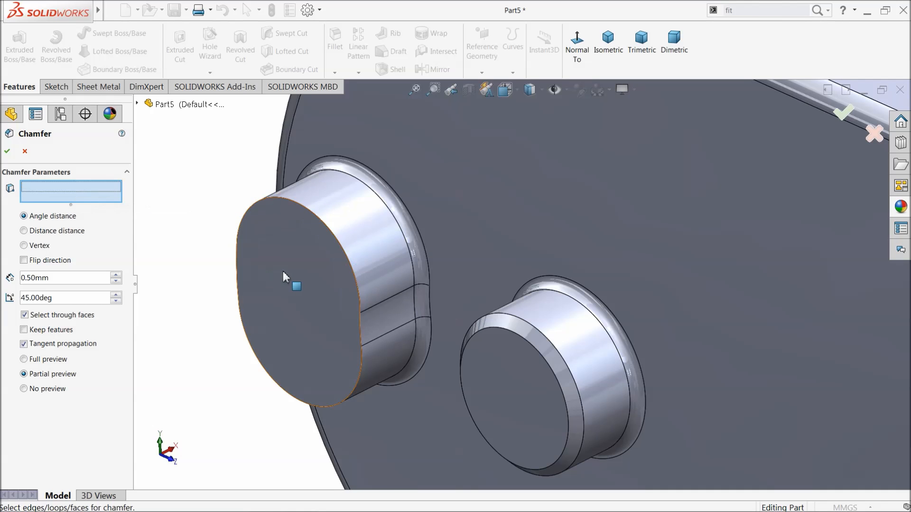
{"action": "left_click", "coordinate": [283, 276]}
{"action": "left_click", "coordinate": [8, 151]}
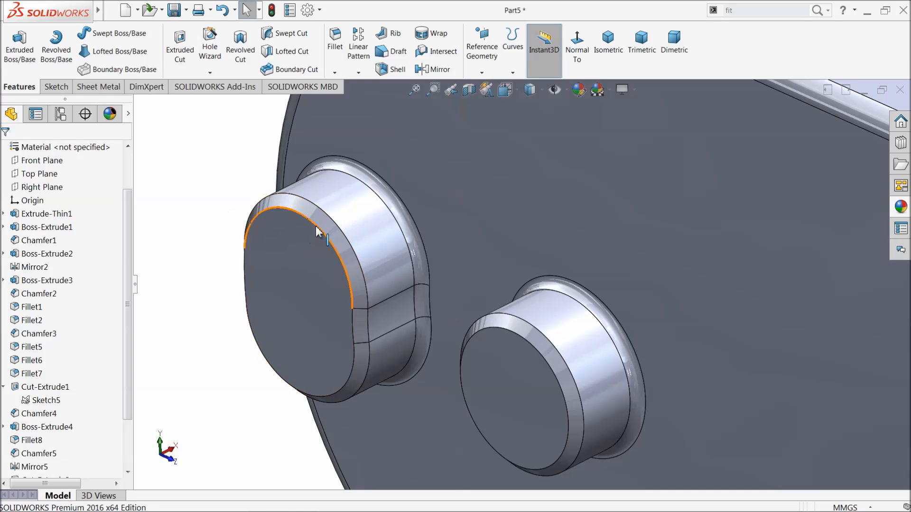
Step: Mirror the slot-shaped boss with its chamfer and fillet about the Right Plane, using Geometry Pattern
{"action": "left_click", "coordinate": [62, 187]}
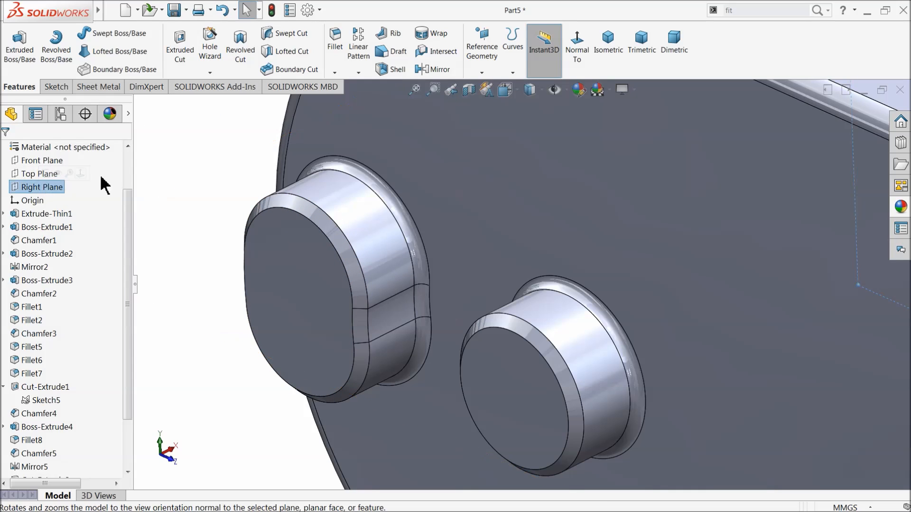
{"action": "left_click", "coordinate": [432, 69]}
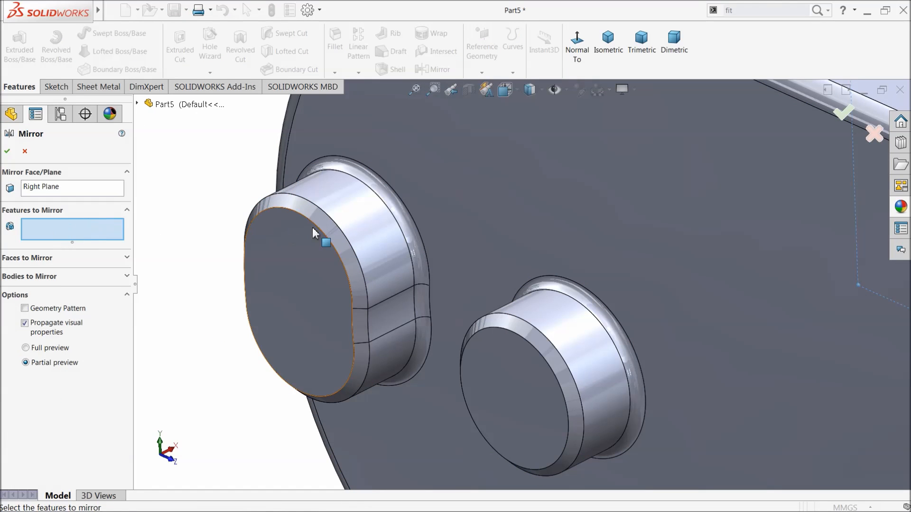
{"action": "left_click", "coordinate": [365, 227]}
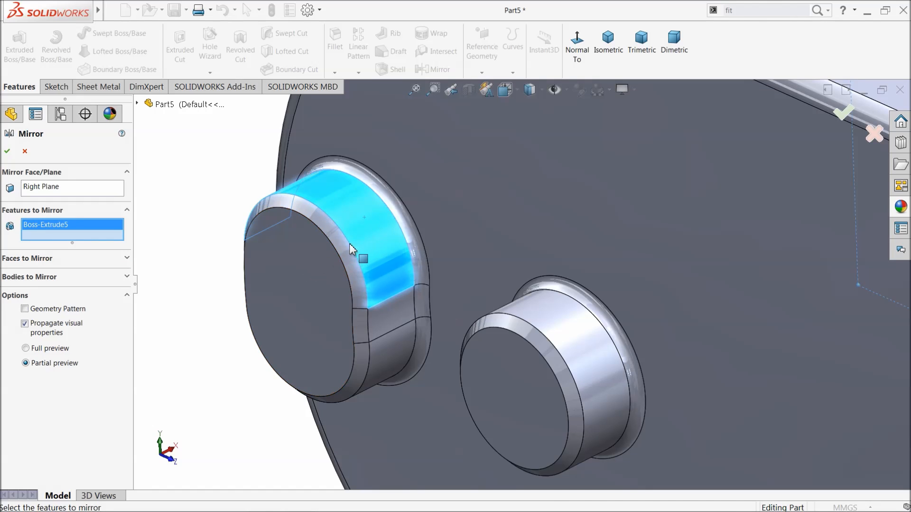
{"action": "left_click", "coordinate": [351, 251]}
{"action": "left_click", "coordinate": [411, 234]}
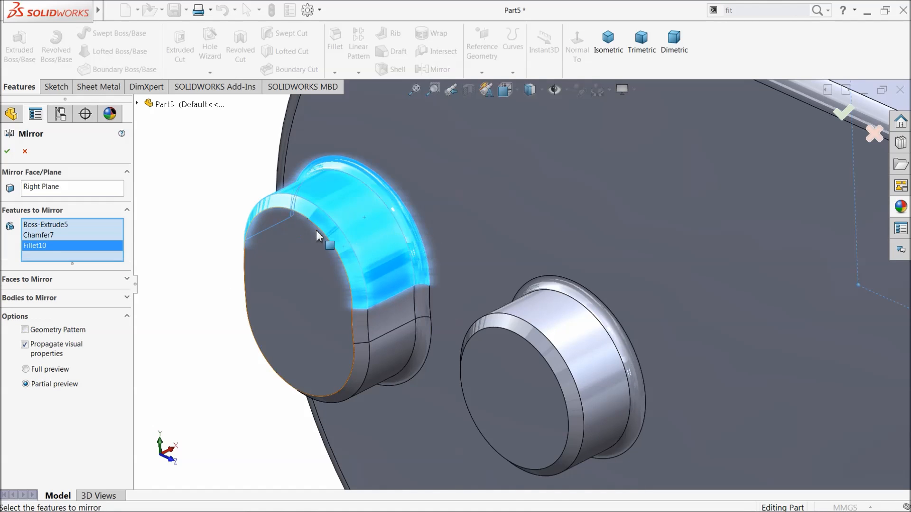
{"action": "scroll", "coordinate": [331, 234], "scroll_direction": "up", "scroll_amount": 5}
{"action": "middle_click_drag", "start_coordinate": [331, 234], "coordinate": [734, 373]}
{"action": "scroll", "coordinate": [733, 372], "scroll_direction": "down", "scroll_amount": 5}
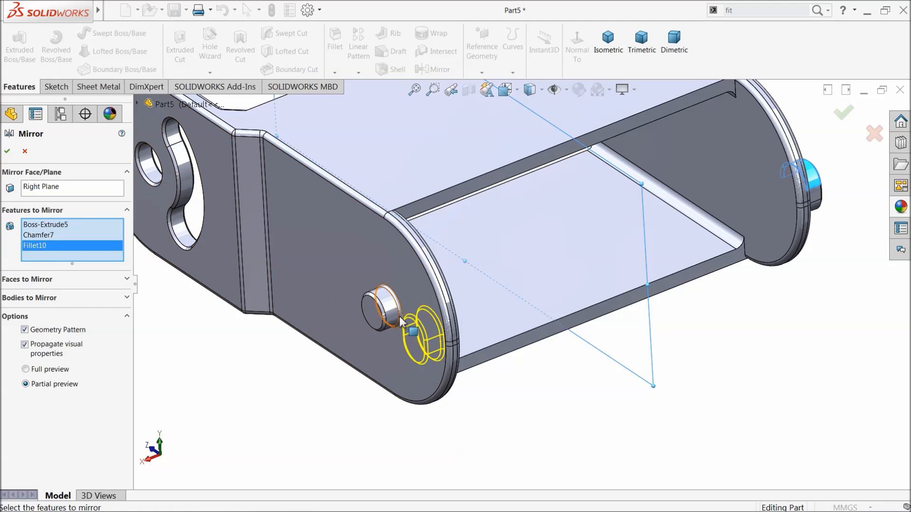
{"action": "left_click", "coordinate": [7, 151]}
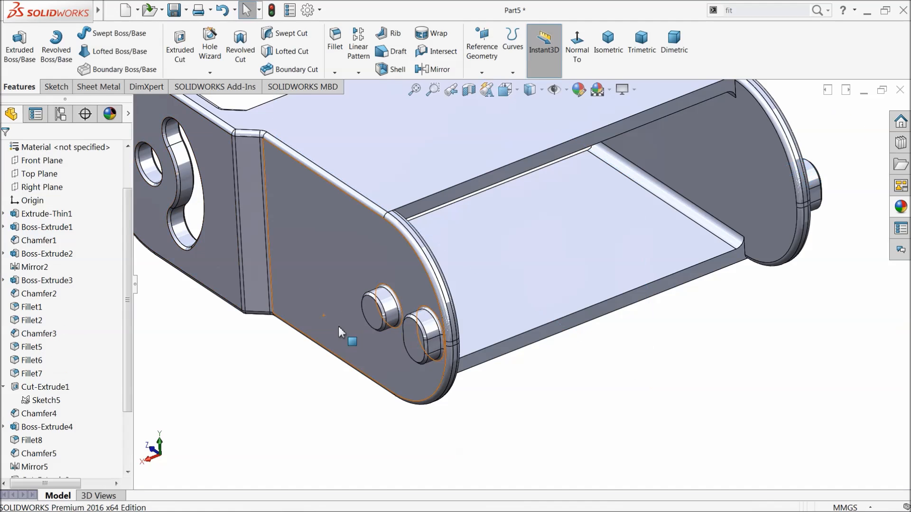
Step: Display the completed link part in perspective view
{"action": "scroll", "coordinate": [438, 332], "scroll_direction": "up", "scroll_amount": 4}
{"action": "middle_click_drag", "start_coordinate": [476, 305], "coordinate": [395, 304]}
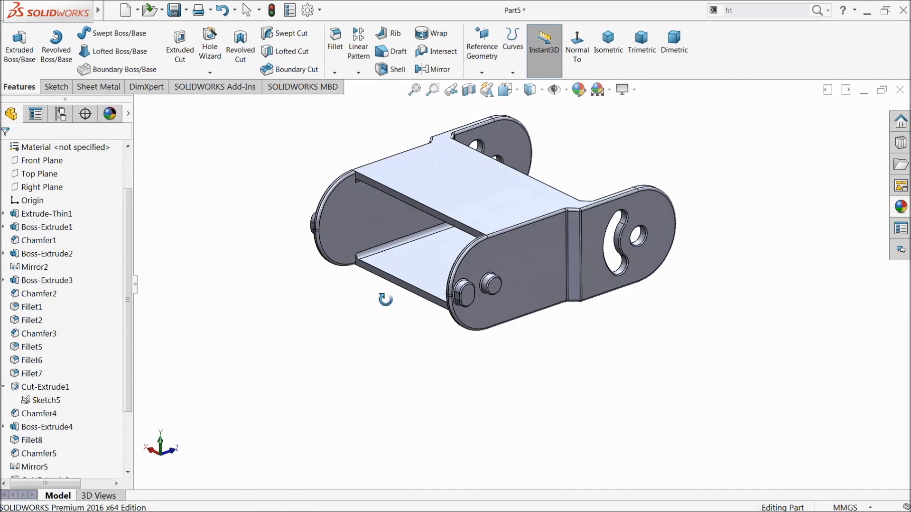
{"action": "scroll", "coordinate": [536, 220], "scroll_direction": "down", "scroll_amount": 2}
{"action": "scroll", "coordinate": [486, 356], "scroll_direction": "down", "scroll_amount": 2}
{"action": "middle_click_drag", "start_coordinate": [483, 308], "coordinate": [478, 314]}
{"action": "scroll", "coordinate": [478, 314], "scroll_direction": "up", "scroll_amount": 2}
{"action": "scroll", "coordinate": [490, 246], "scroll_direction": "down", "scroll_amount": 1}
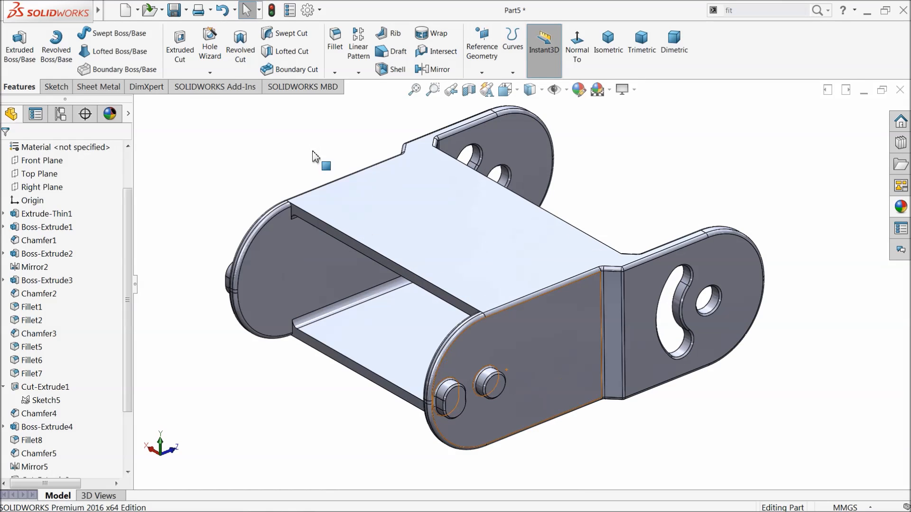
{"action": "left_click", "coordinate": [623, 90]}
{"action": "left_click", "coordinate": [626, 145]}
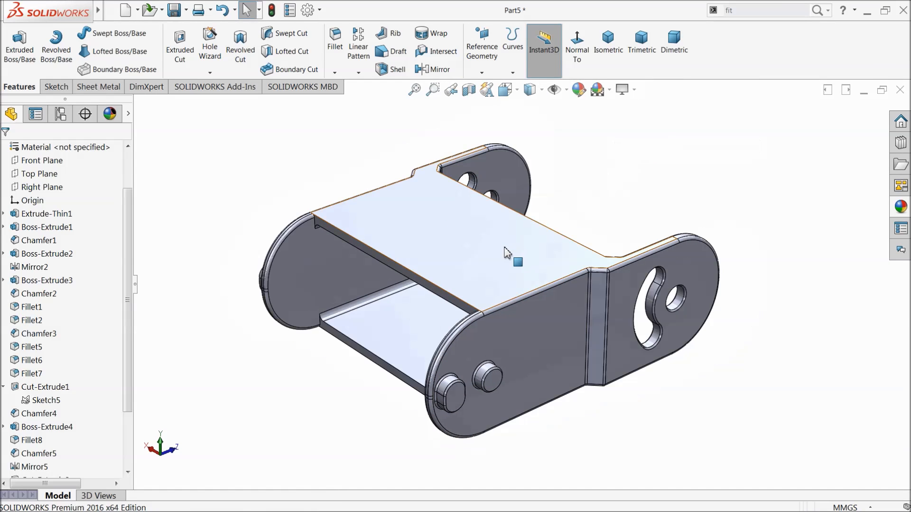
Step: Save the finished link part to the Desktop with the file name chain
{"action": "left_click", "coordinate": [174, 11]}
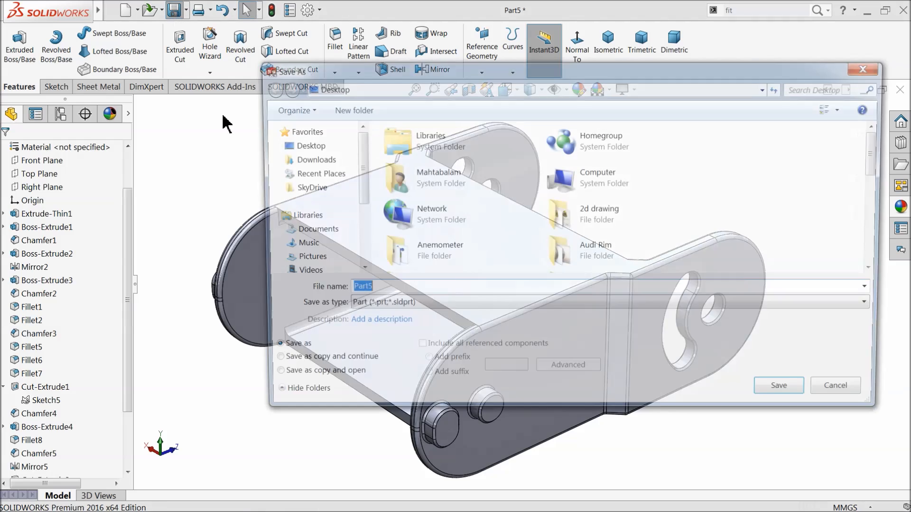
{"action": "type", "text": "c"}
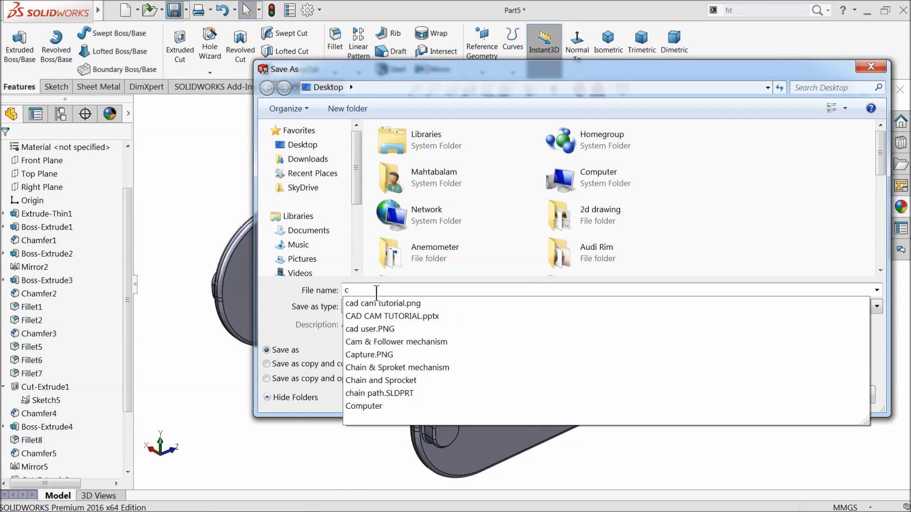
{"action": "type", "text": "hain"}
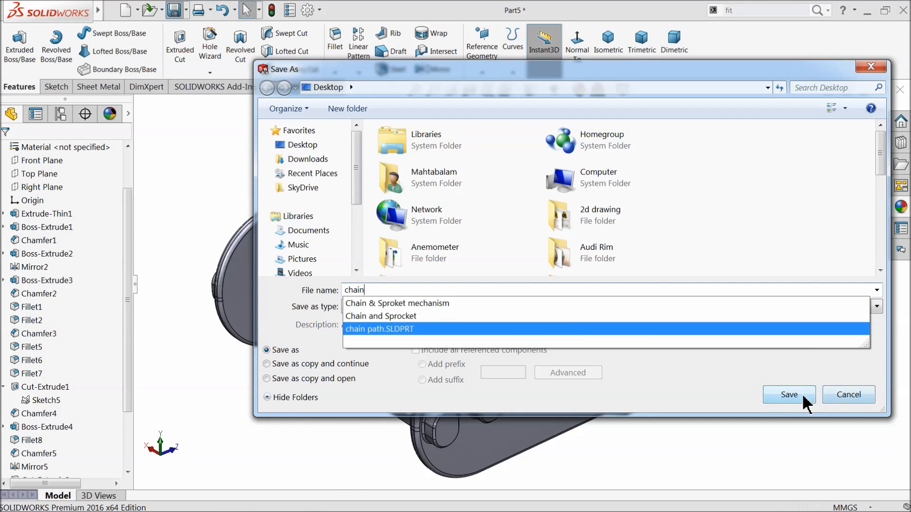
{"action": "left_click", "coordinate": [803, 398]}
{"action": "middle_click_drag", "start_coordinate": [583, 336], "coordinate": [567, 346]}
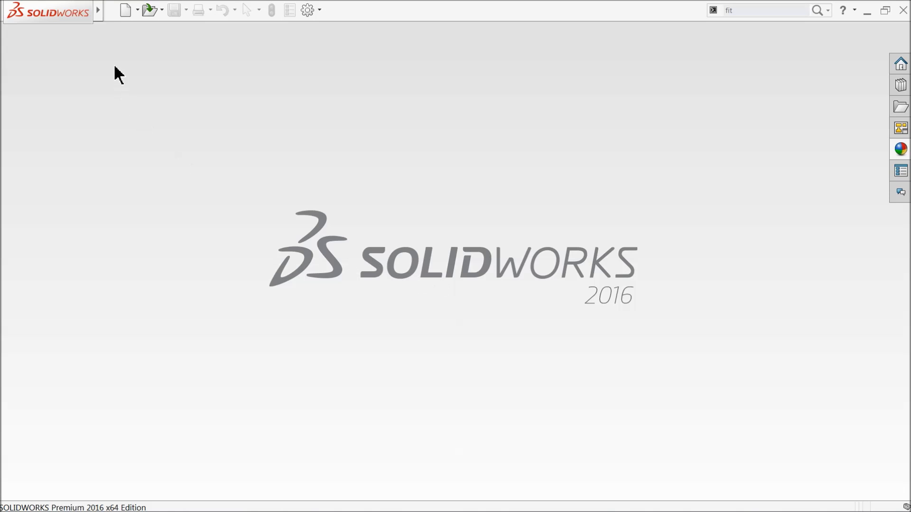
Step: Create a new assembly and insert the chain and chain path parts from the Desktop, placing the link beside the path loop
{"action": "left_click", "coordinate": [125, 10]}
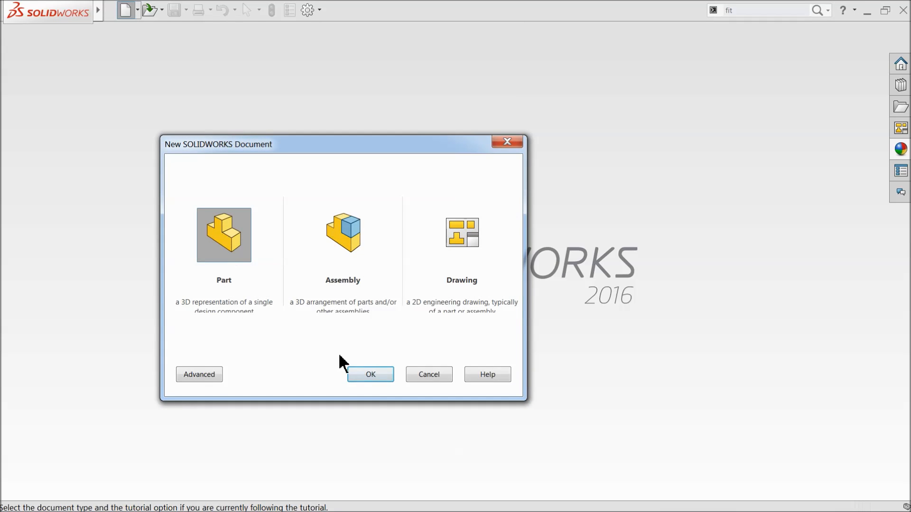
{"action": "double_click", "coordinate": [345, 284]}
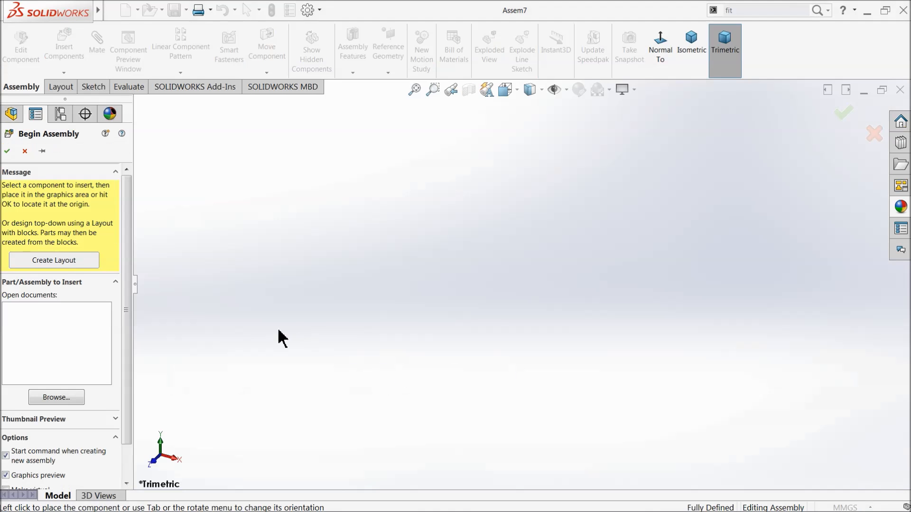
{"action": "left_click", "coordinate": [57, 397]}
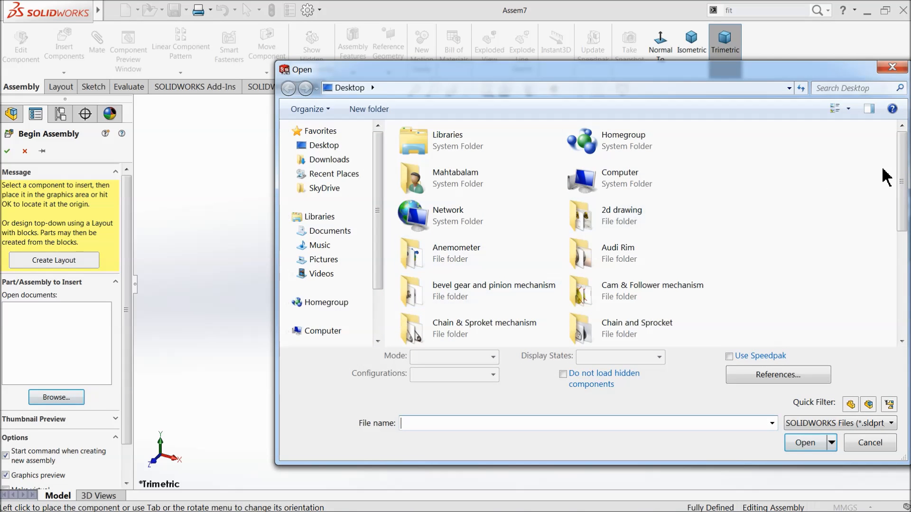
{"action": "left_click_drag", "start_coordinate": [901, 170], "coordinate": [880, 294]}
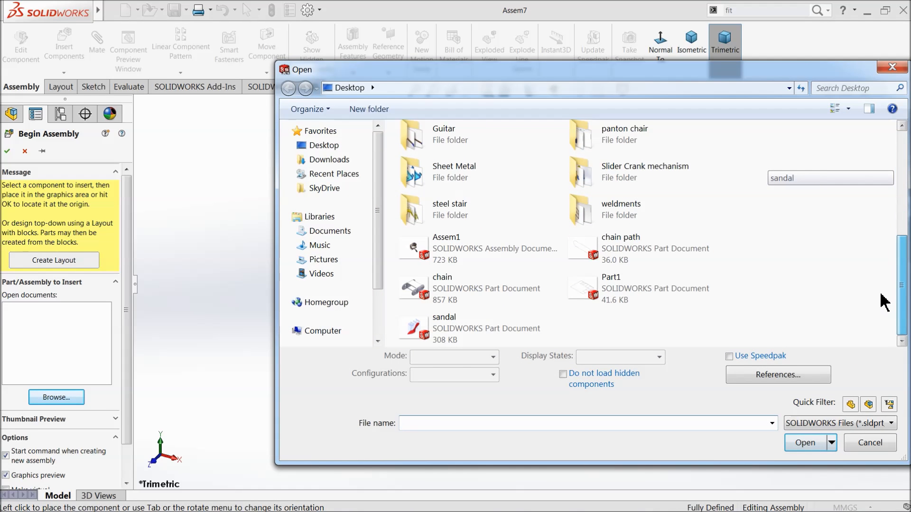
{"action": "left_click", "coordinate": [618, 258]}
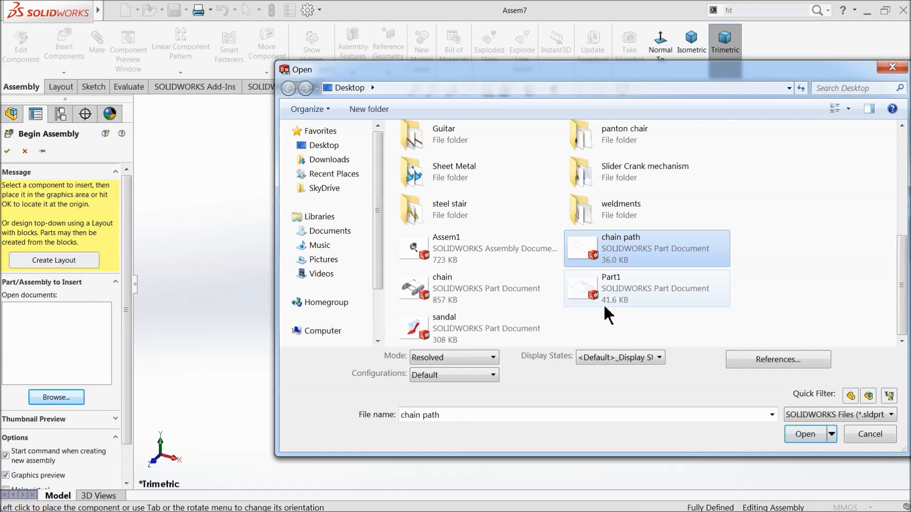
{"action": "left_click", "coordinate": [425, 294], "text": "ctrl"}
{"action": "left_click", "coordinate": [809, 445]}
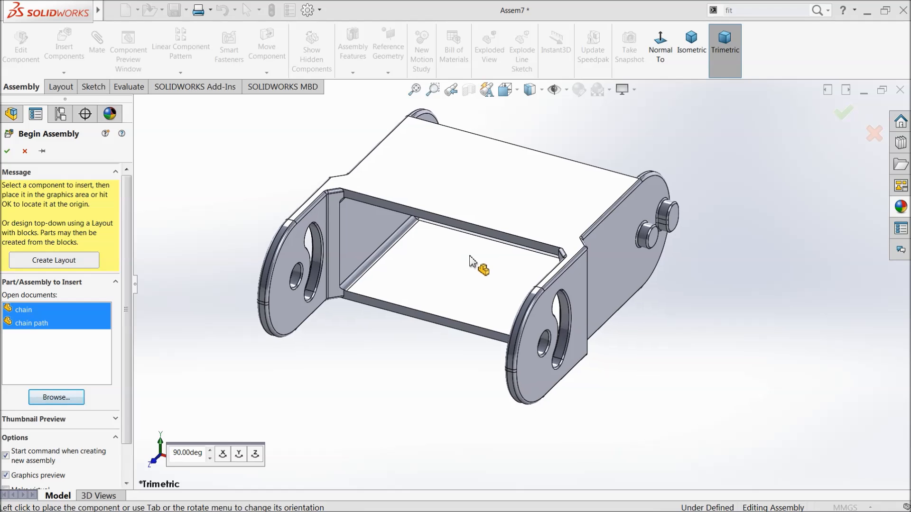
{"action": "left_click", "coordinate": [467, 263]}
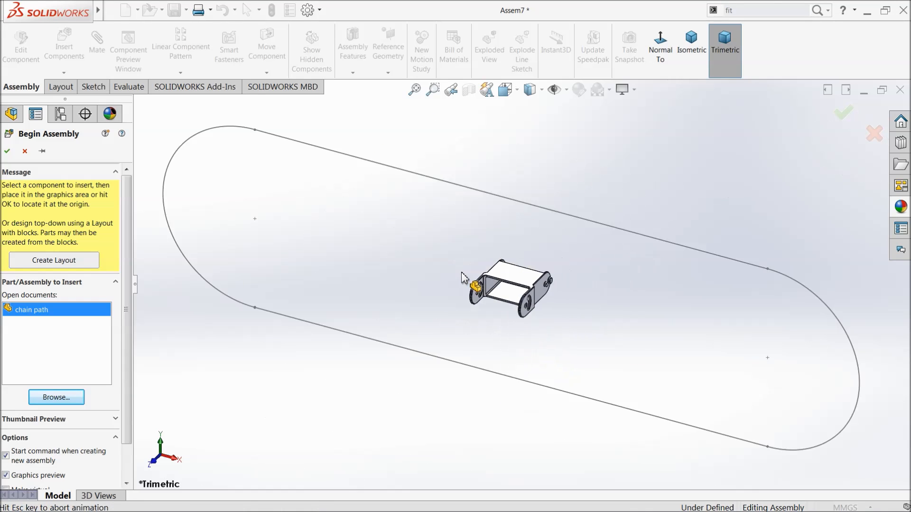
{"action": "left_click", "coordinate": [548, 260]}
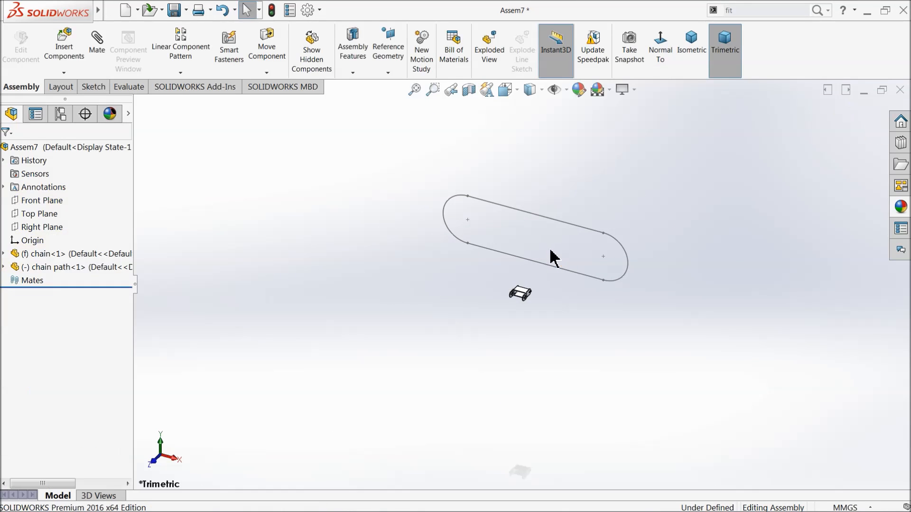
Step: Float the fixed chain component so that it can move freely in the assembly
{"action": "scroll", "coordinate": [554, 258], "scroll_direction": "down", "scroll_amount": 4}
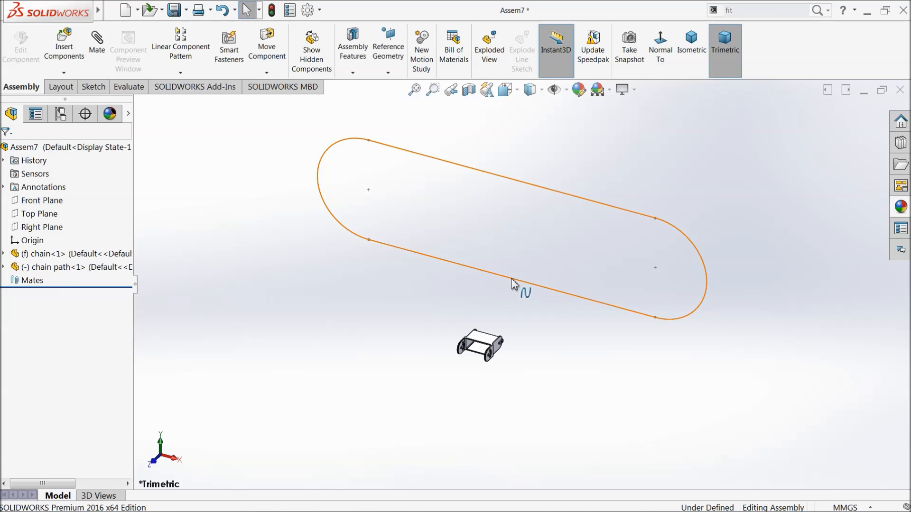
{"action": "scroll", "coordinate": [472, 349], "scroll_direction": "down", "scroll_amount": 2}
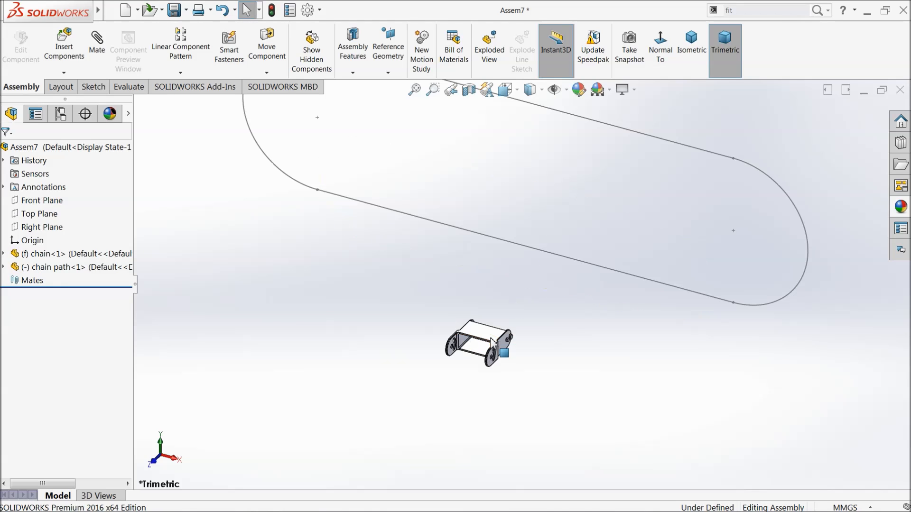
{"action": "right_click", "coordinate": [15, 260]}
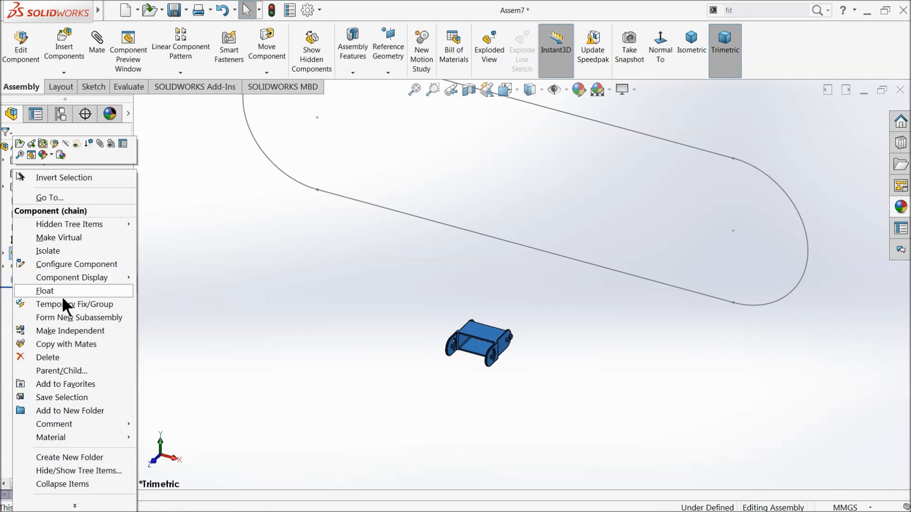
{"action": "left_click", "coordinate": [250, 283]}
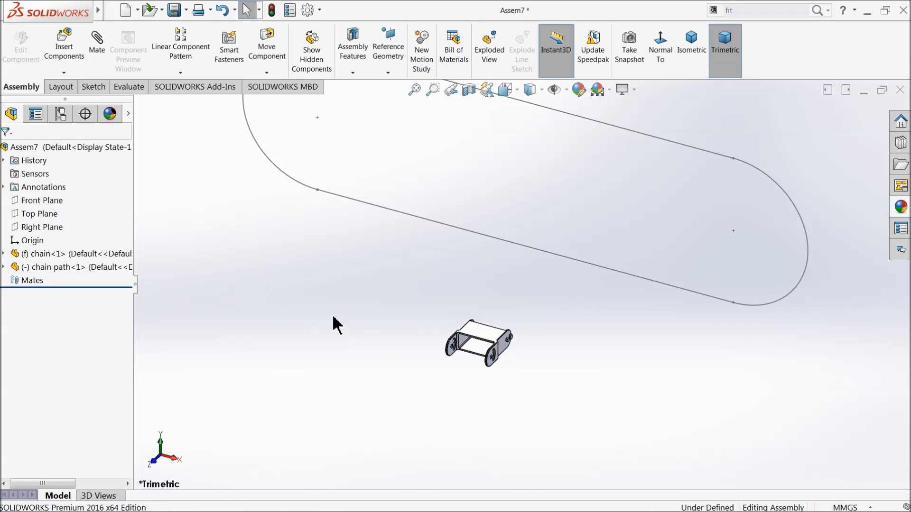
{"action": "right_click", "coordinate": [478, 339]}
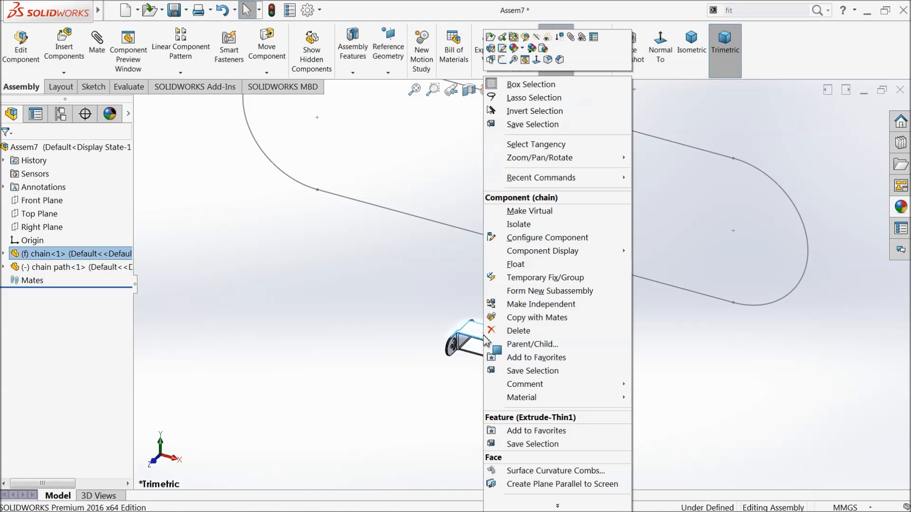
{"action": "left_click", "coordinate": [517, 265]}
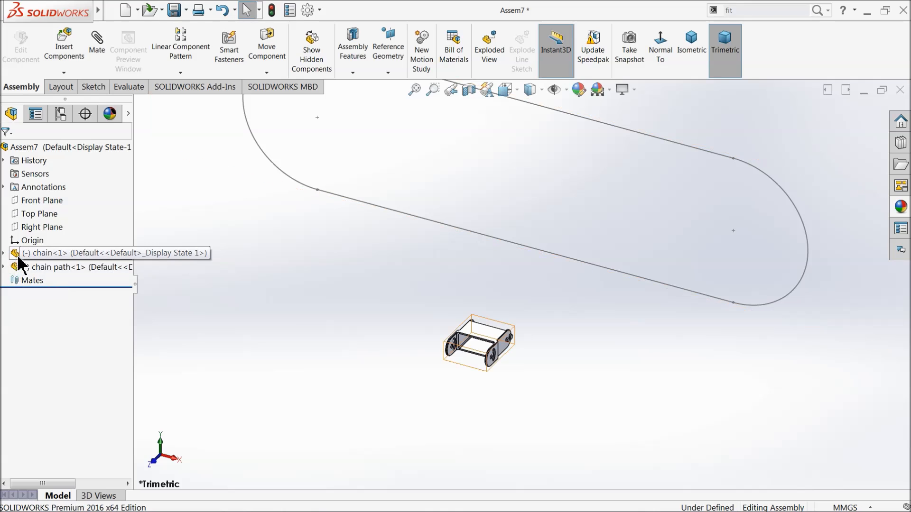
Step: Fix the chain component in place and try to move it towards the chain path
{"action": "right_click", "coordinate": [416, 219]}
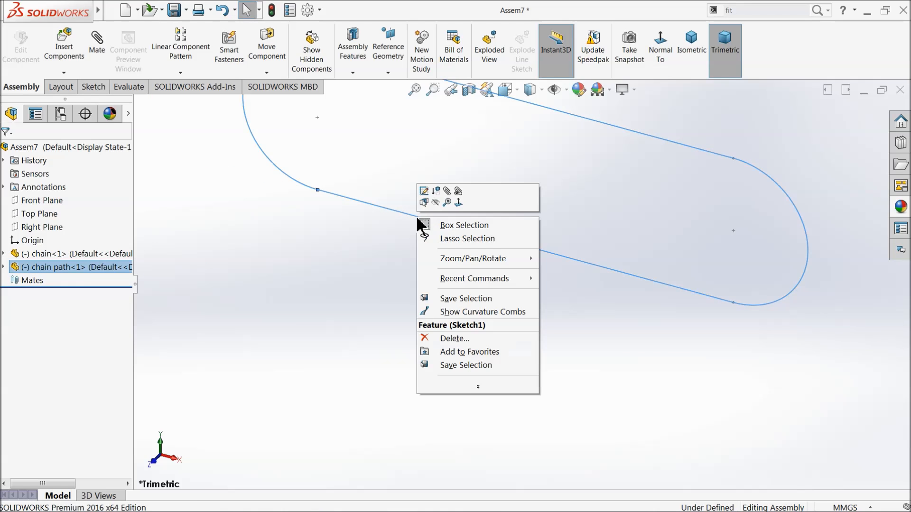
{"action": "left_click", "coordinate": [402, 237]}
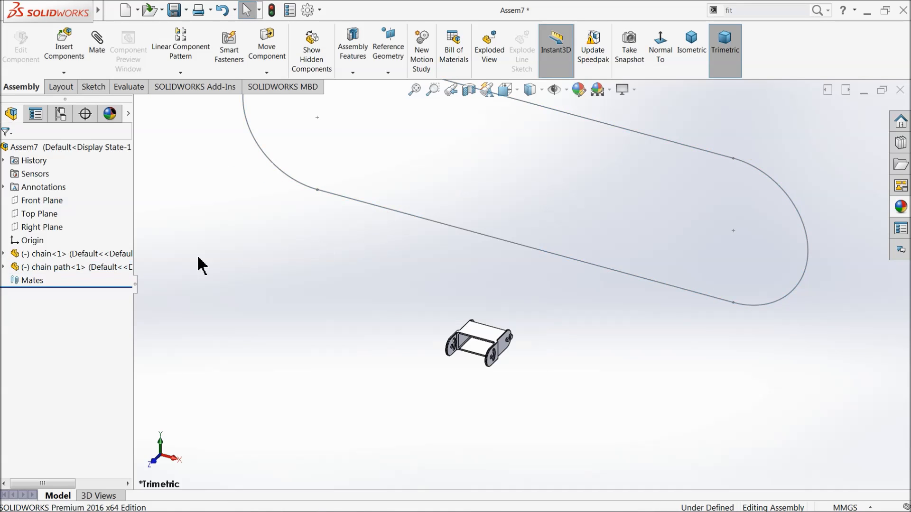
{"action": "right_click", "coordinate": [14, 254]}
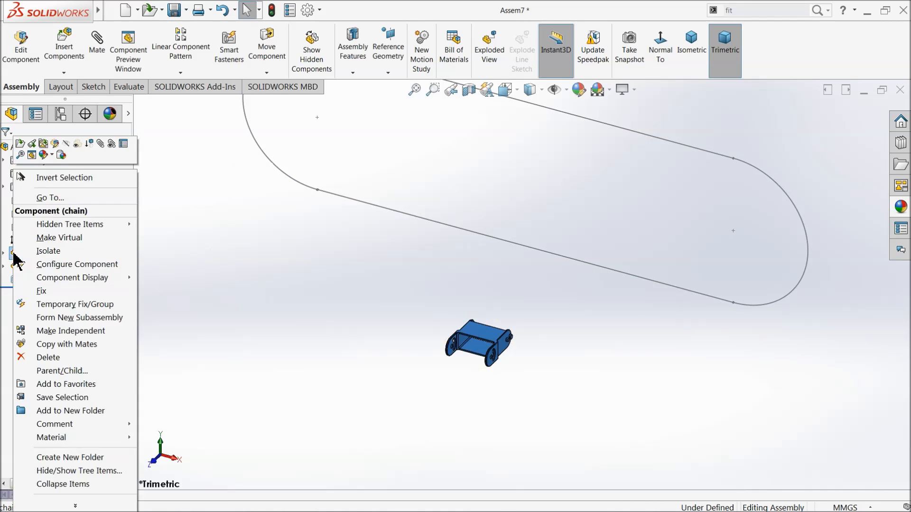
{"action": "left_click", "coordinate": [45, 297]}
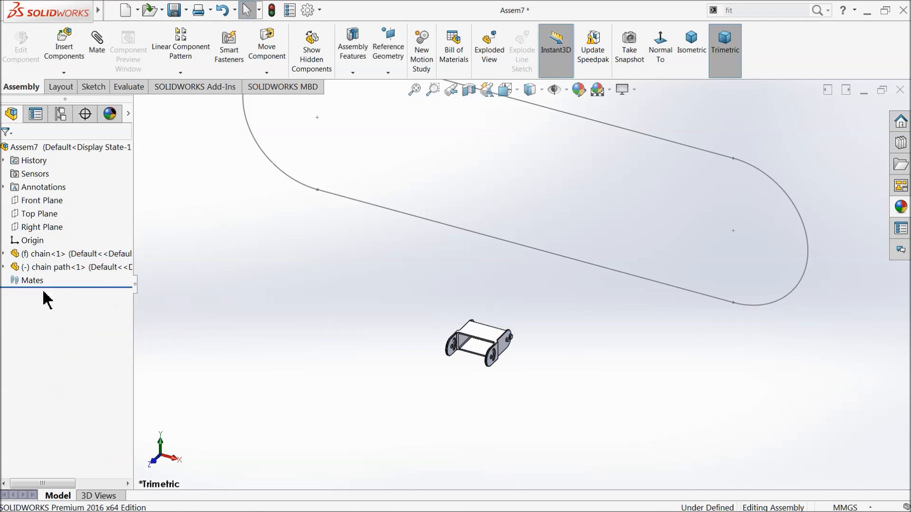
{"action": "left_click", "coordinate": [439, 227]}
{"action": "scroll", "coordinate": [530, 223], "scroll_direction": "down", "scroll_amount": 1}
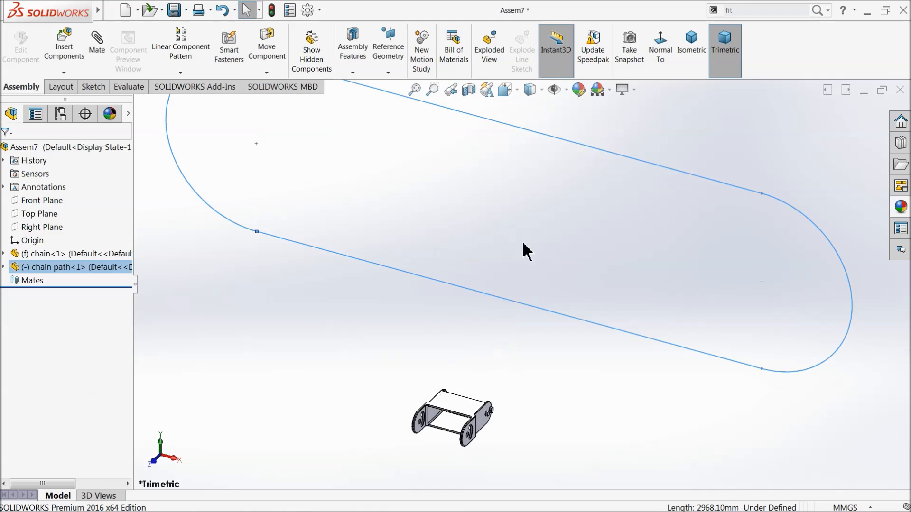
{"action": "left_click_drag", "start_coordinate": [463, 406], "coordinate": [391, 226]}
{"action": "left_click", "coordinate": [355, 315]}
{"action": "left_click", "coordinate": [448, 394]}
Step: Float the chain component again and move it inside the chain path loop, near the lower straight section
{"action": "right_click", "coordinate": [448, 408]}
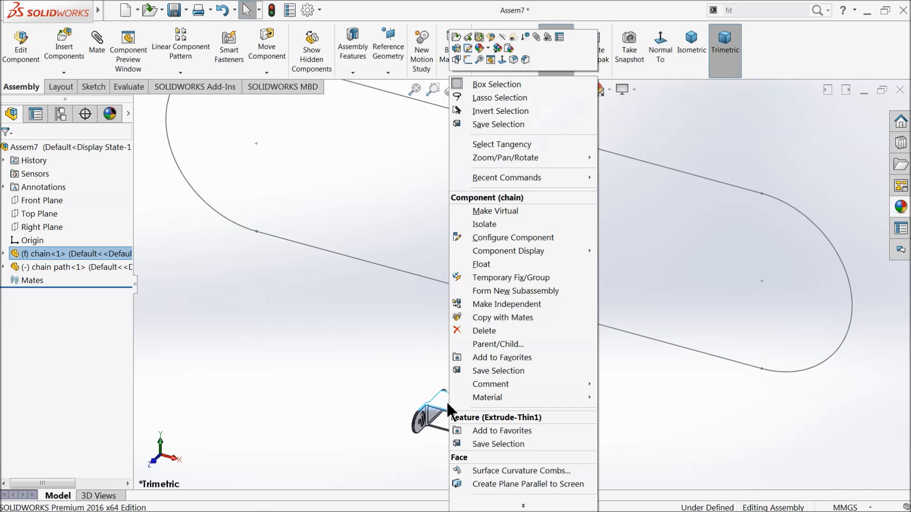
{"action": "left_click", "coordinate": [480, 264]}
{"action": "left_click_drag", "start_coordinate": [454, 409], "coordinate": [373, 211]}
{"action": "scroll", "coordinate": [509, 203], "scroll_direction": "up", "scroll_amount": 1}
{"action": "scroll", "coordinate": [532, 146], "scroll_direction": "down", "scroll_amount": 1}
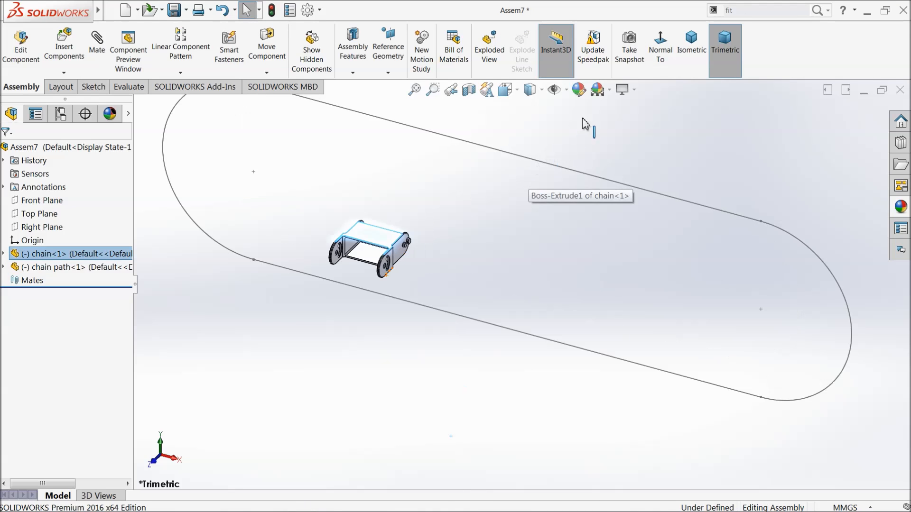
Step: Switch the assembly's scene to a plain white background
{"action": "left_click", "coordinate": [609, 89]}
{"action": "left_click", "coordinate": [612, 40]}
{"action": "scroll", "coordinate": [425, 213], "scroll_direction": "up", "scroll_amount": 2}
{"action": "scroll", "coordinate": [425, 218], "scroll_direction": "down", "scroll_amount": 2}
Step: Rotate the chain component freely with Rotate Component until its side plates run roughly along the chain path
{"action": "left_click", "coordinate": [266, 73]}
{"action": "left_click", "coordinate": [288, 102]}
{"action": "scroll", "coordinate": [434, 295], "scroll_direction": "down", "scroll_amount": 8}
{"action": "left_click_drag", "start_coordinate": [530, 254], "coordinate": [627, 256]}
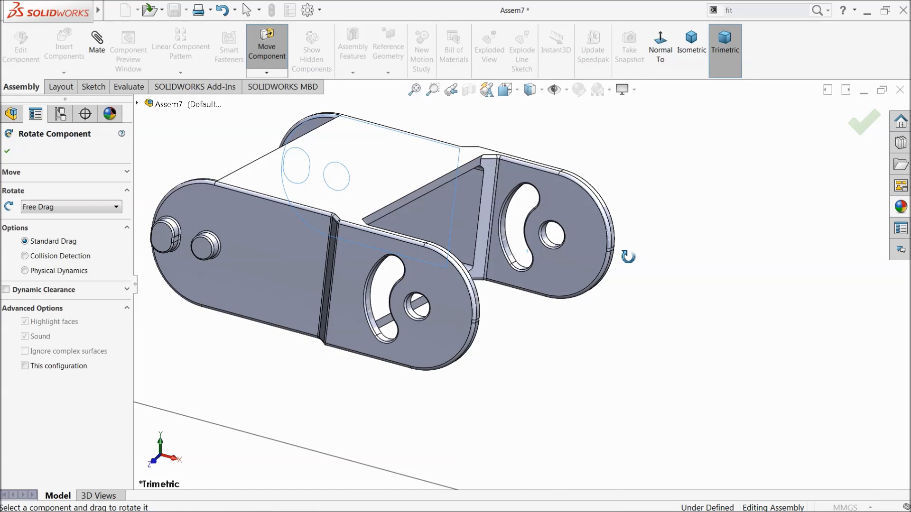
{"action": "scroll", "coordinate": [628, 257], "scroll_direction": "up", "scroll_amount": 5}
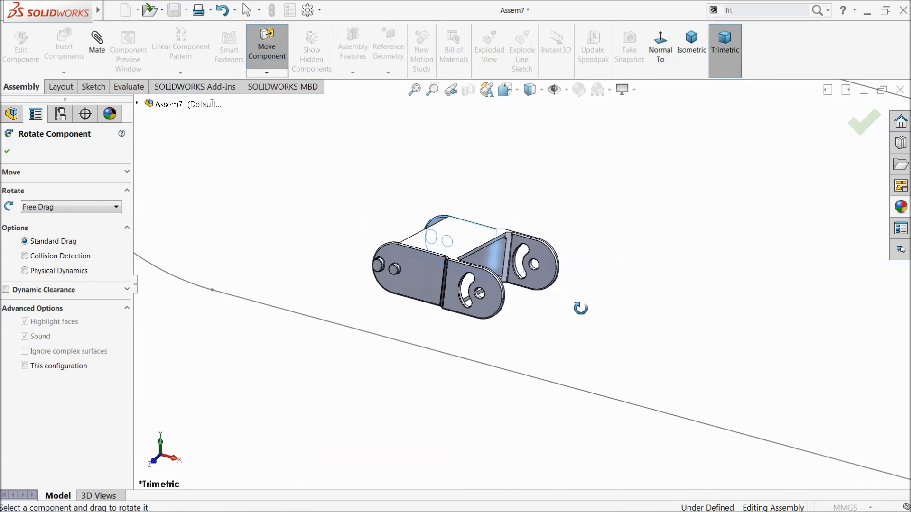
{"action": "left_click", "coordinate": [7, 151]}
Step: Start a Chain Component Pattern and select the closed spline of the chain path part as the chain path
{"action": "left_click", "coordinate": [180, 73]}
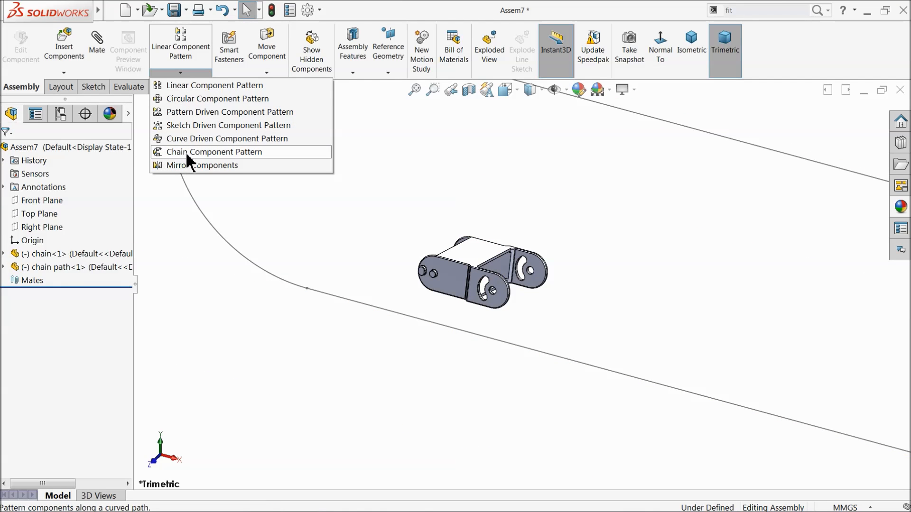
{"action": "left_click", "coordinate": [244, 153]}
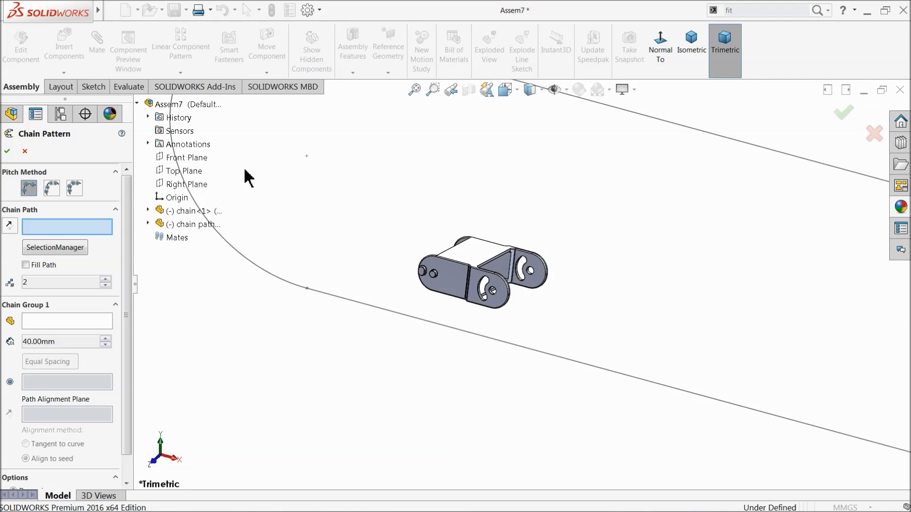
{"action": "scroll", "coordinate": [380, 200], "scroll_direction": "up", "scroll_amount": 3}
{"action": "middle_click_drag", "start_coordinate": [379, 200], "coordinate": [390, 240]}
{"action": "scroll", "coordinate": [564, 278], "scroll_direction": "down", "scroll_amount": 3}
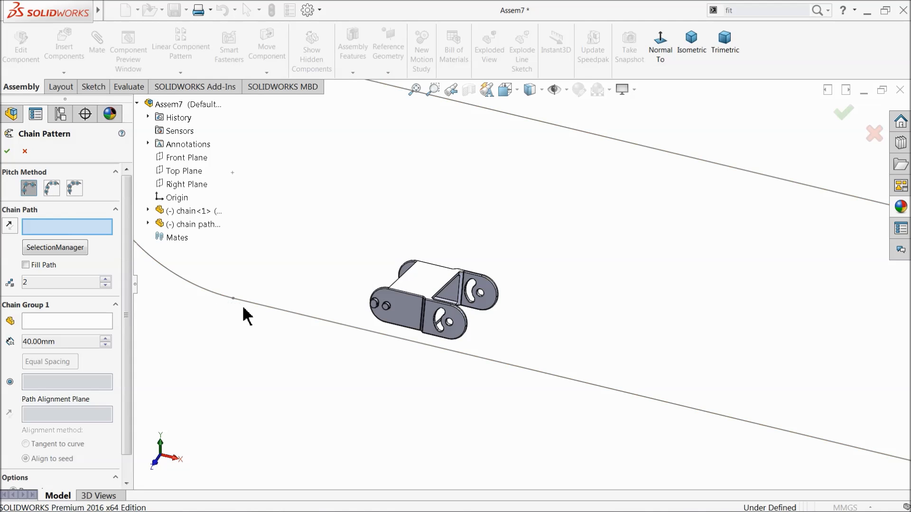
{"action": "left_click", "coordinate": [268, 310]}
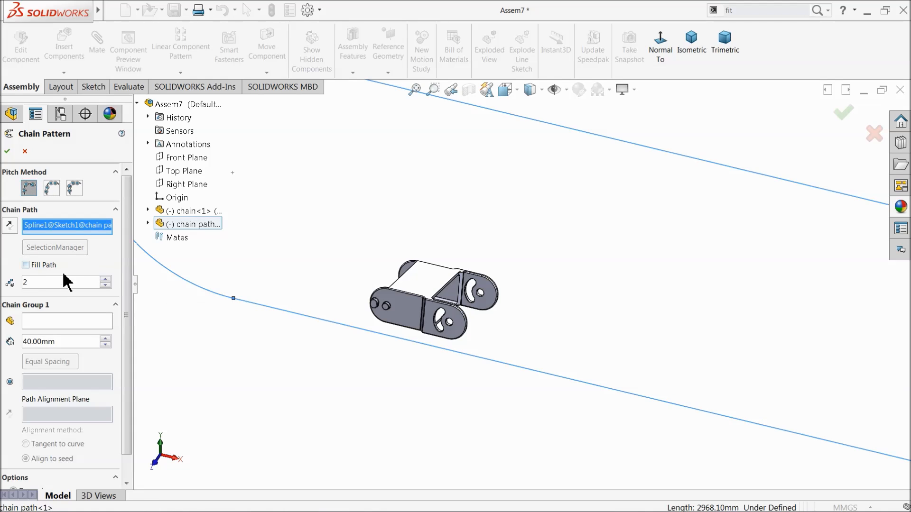
Step: Set the chain component as the one to pattern and the cylindrical face of its side plate's round hole as the path link
{"action": "left_click", "coordinate": [36, 325]}
{"action": "left_click", "coordinate": [406, 322]}
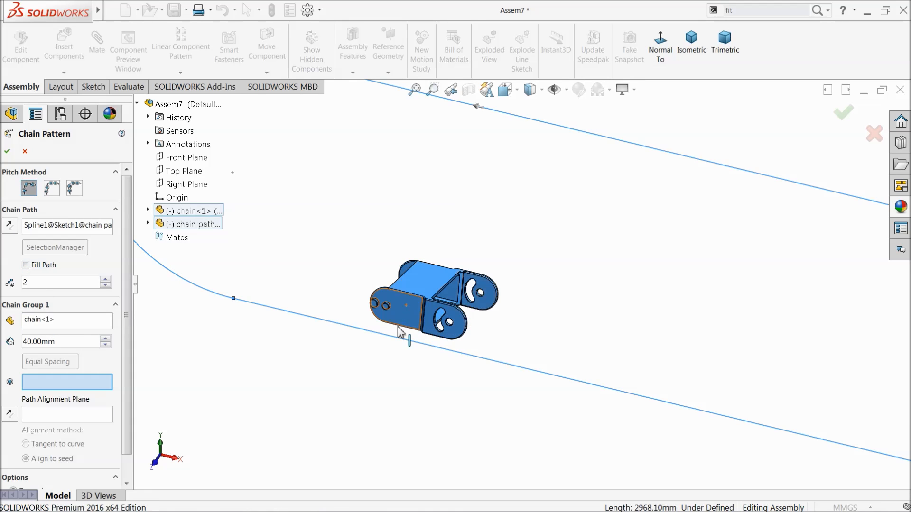
{"action": "scroll", "coordinate": [393, 336], "scroll_direction": "up", "scroll_amount": 2}
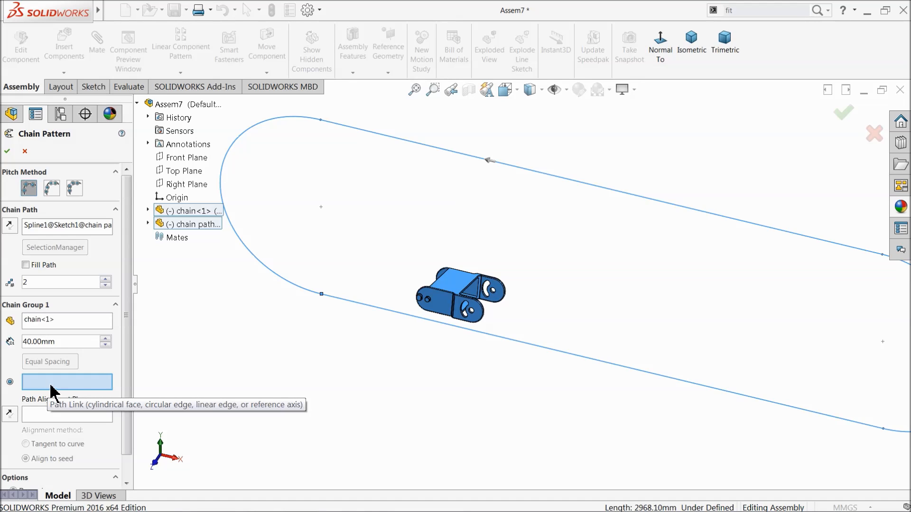
{"action": "scroll", "coordinate": [511, 311], "scroll_direction": "down", "scroll_amount": 6}
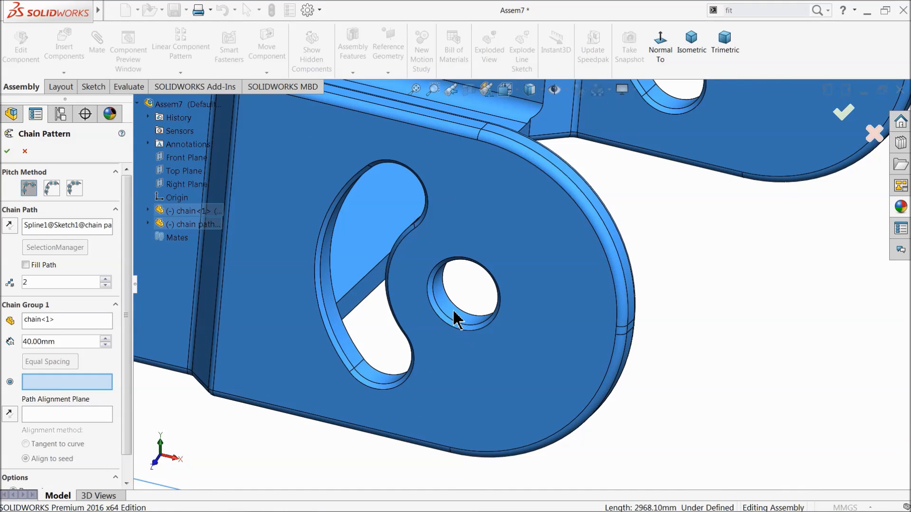
{"action": "left_click", "coordinate": [454, 317]}
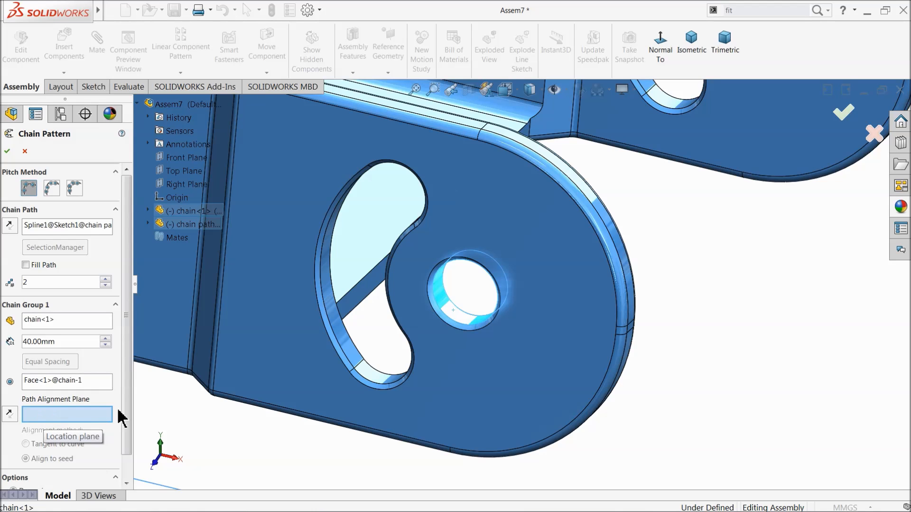
Step: Set the chain component's Right Plane as the path alignment plane of the chain pattern
{"action": "key", "text": "f"}
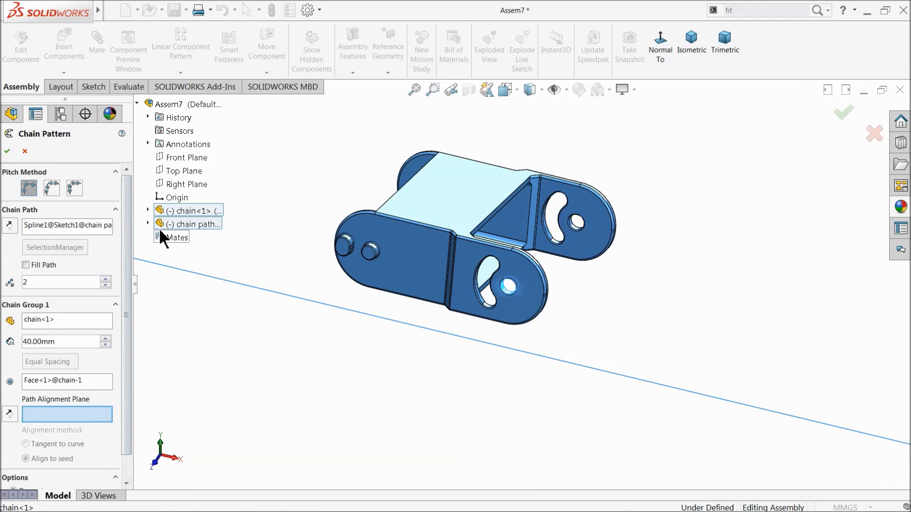
{"action": "left_click", "coordinate": [148, 223]}
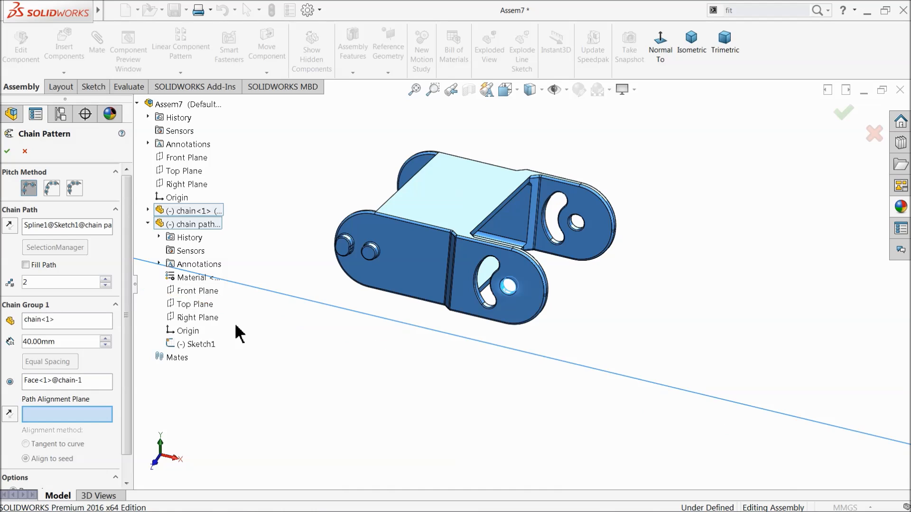
{"action": "scroll", "coordinate": [235, 323], "scroll_direction": "up", "scroll_amount": 7}
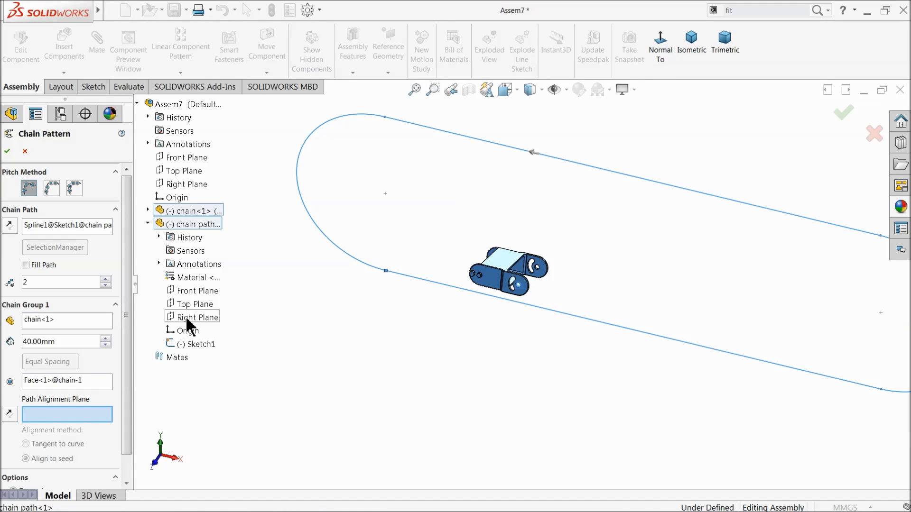
{"action": "left_click", "coordinate": [148, 224]}
{"action": "left_click", "coordinate": [148, 210]}
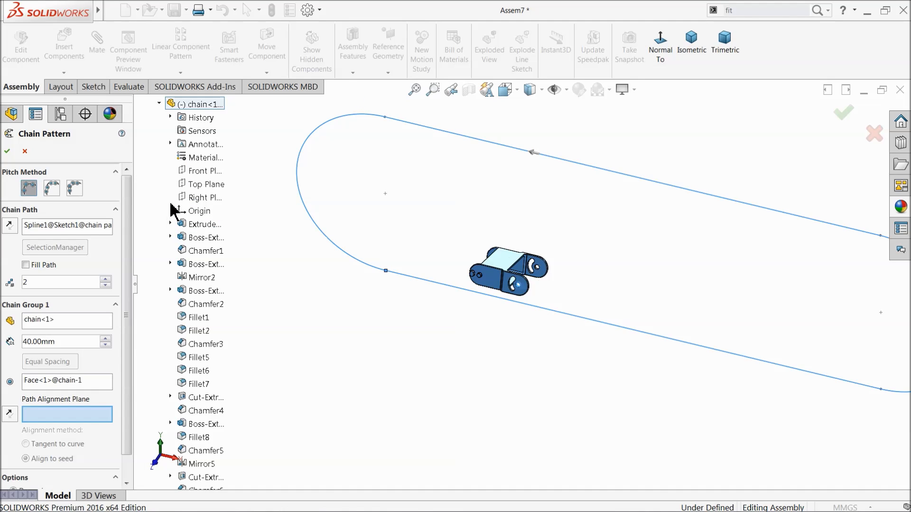
{"action": "left_click", "coordinate": [199, 199]}
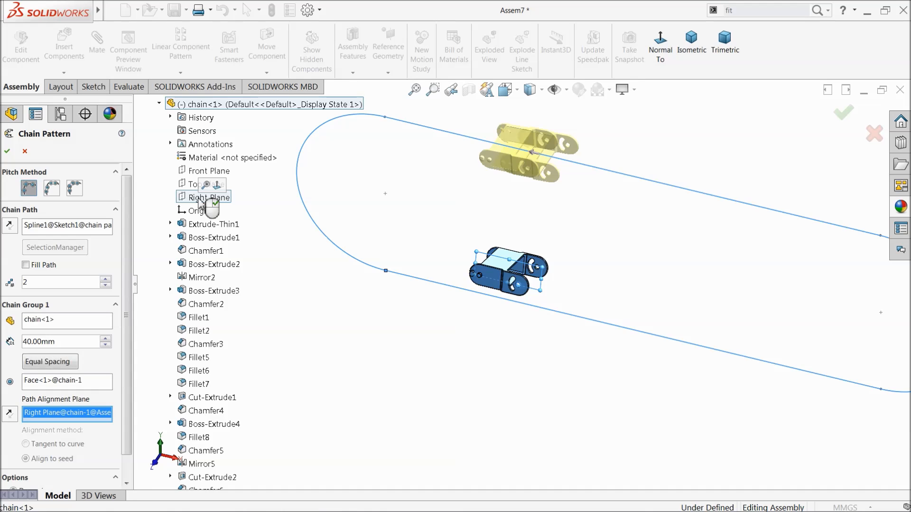
{"action": "scroll", "coordinate": [522, 283], "scroll_direction": "up", "scroll_amount": 3}
{"action": "middle_click_drag", "start_coordinate": [565, 223], "coordinate": [608, 266]}
{"action": "scroll", "coordinate": [608, 265], "scroll_direction": "down", "scroll_amount": 3}
{"action": "mouse_move", "coordinate": [513, 244]}
{"action": "middle_mouse_down"}
{"action": "mouse_move", "coordinate": [524, 207]}
{"action": "mouse_move", "coordinate": [525, 234]}
{"action": "middle_mouse_up"}
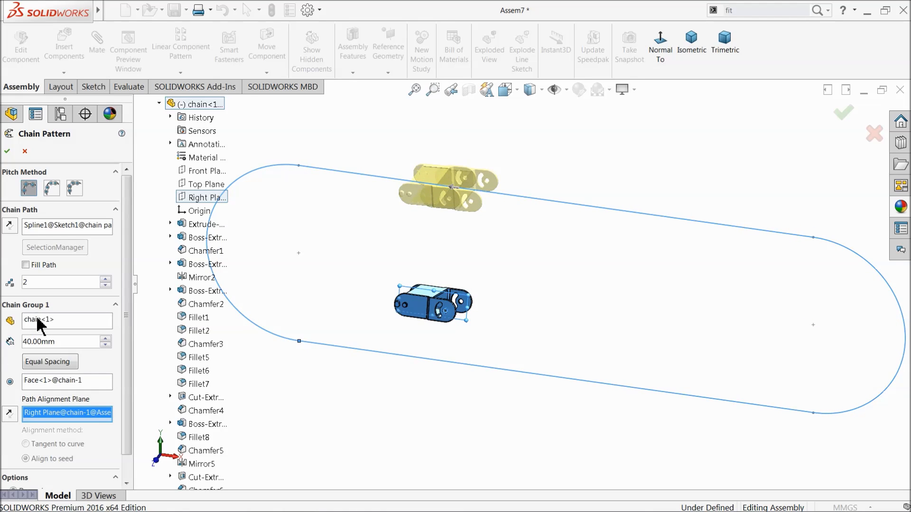
Step: Set the spacing between the patterned chain links to 140 mm
{"action": "left_click", "coordinate": [105, 339]}
{"action": "scroll", "coordinate": [427, 200], "scroll_direction": "down", "scroll_amount": 3}
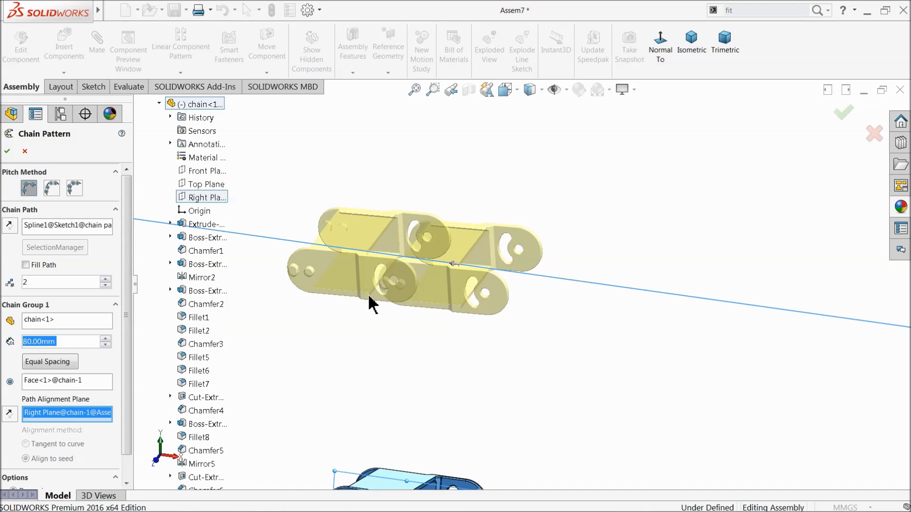
{"action": "scroll", "coordinate": [421, 339], "scroll_direction": "up", "scroll_amount": 3}
{"action": "scroll", "coordinate": [399, 294], "scroll_direction": "down", "scroll_amount": 3}
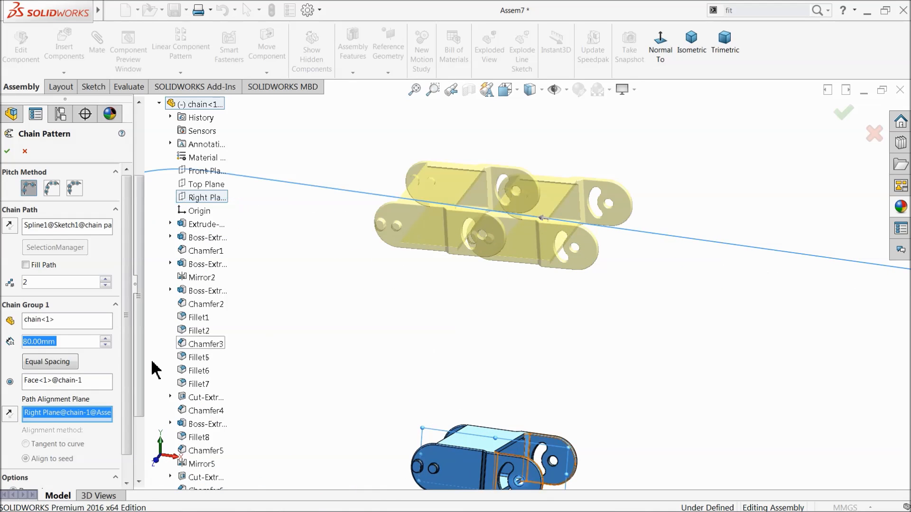
{"action": "left_click", "coordinate": [105, 339]}
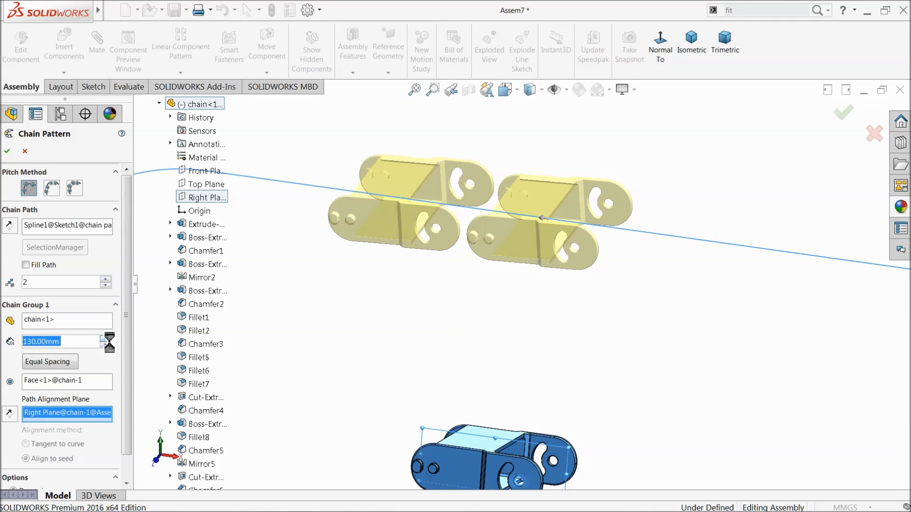
{"action": "left_click", "coordinate": [106, 339]}
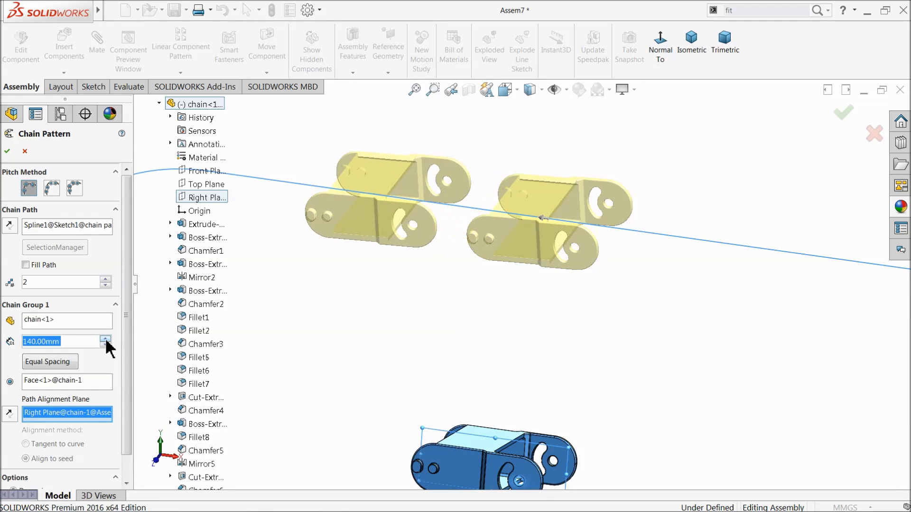
Step: Set the number of pattern instances to 6
{"action": "left_click", "coordinate": [104, 279]}
{"action": "left_click", "coordinate": [105, 279]}
{"action": "left_click", "coordinate": [105, 279]}
{"action": "left_click", "coordinate": [104, 280]}
{"action": "scroll", "coordinate": [511, 284], "scroll_direction": "up", "scroll_amount": 7}
{"action": "scroll", "coordinate": [656, 323], "scroll_direction": "down", "scroll_amount": 1}
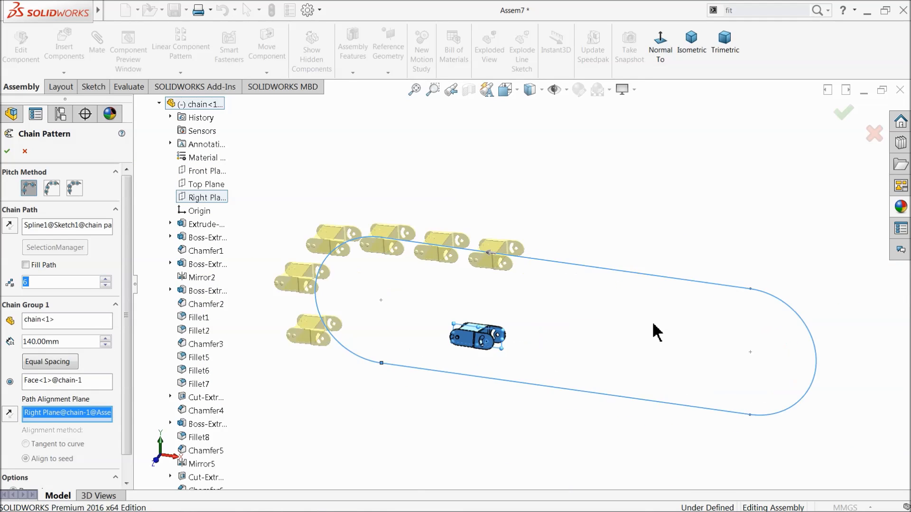
{"action": "scroll", "coordinate": [659, 330], "scroll_direction": "down", "scroll_amount": 1}
Step: Fill the whole path with chain links using Fill Path and accept the chain pattern
{"action": "left_click", "coordinate": [26, 265]}
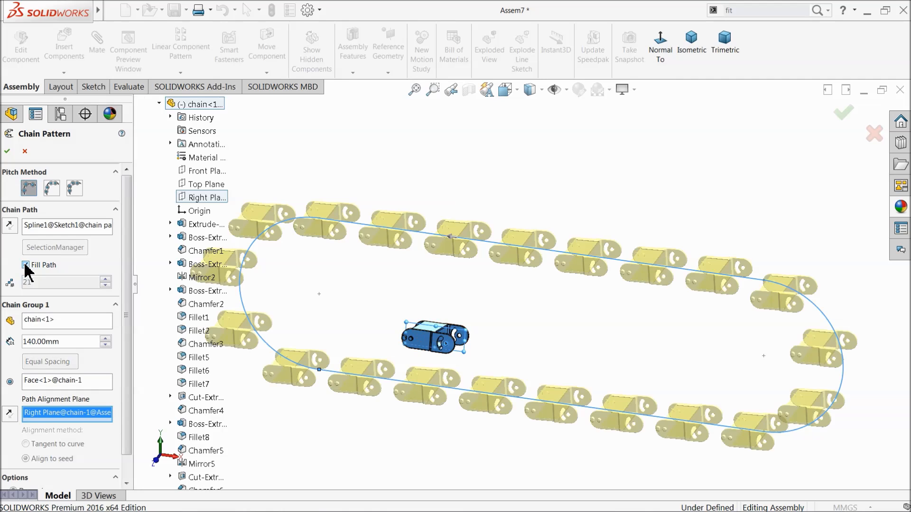
{"action": "left_click", "coordinate": [7, 151]}
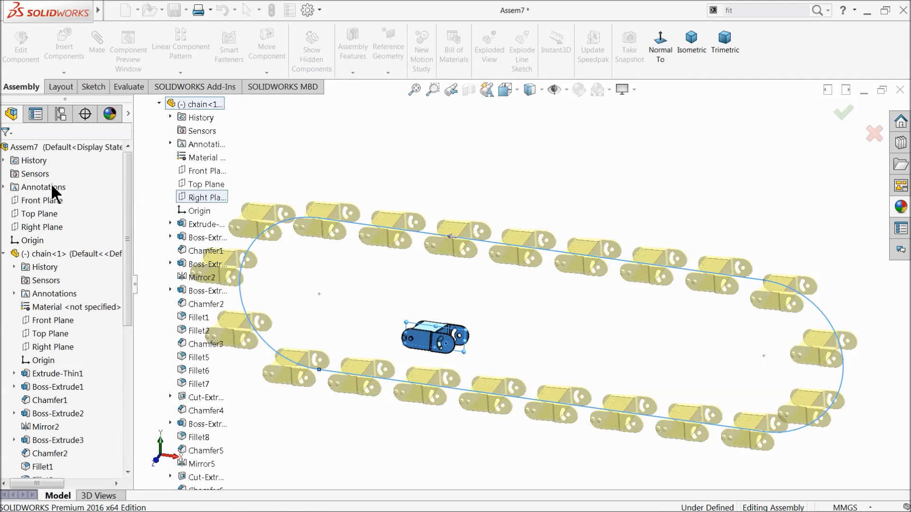
{"action": "left_click_drag", "start_coordinate": [380, 241], "coordinate": [353, 207]}
{"action": "key", "text": "Escape"}
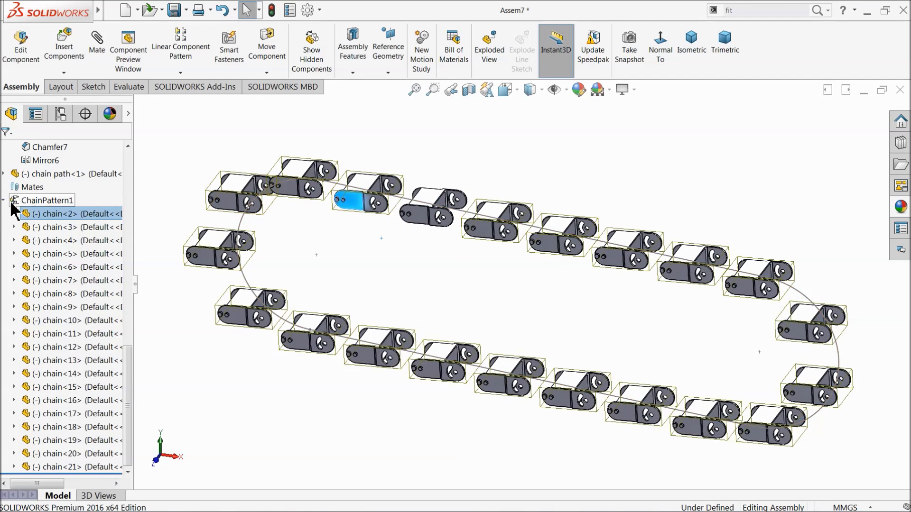
Step: Reopen the chain pattern for editing and switch its pitch method to Connected Linkage
{"action": "left_click", "coordinate": [4, 201]}
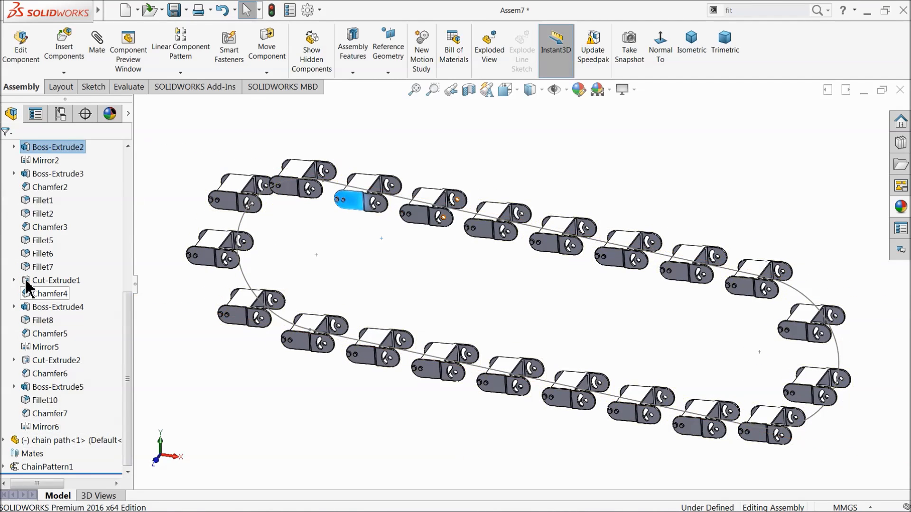
{"action": "scroll", "coordinate": [21, 239], "scroll_direction": "up", "scroll_amount": 7}
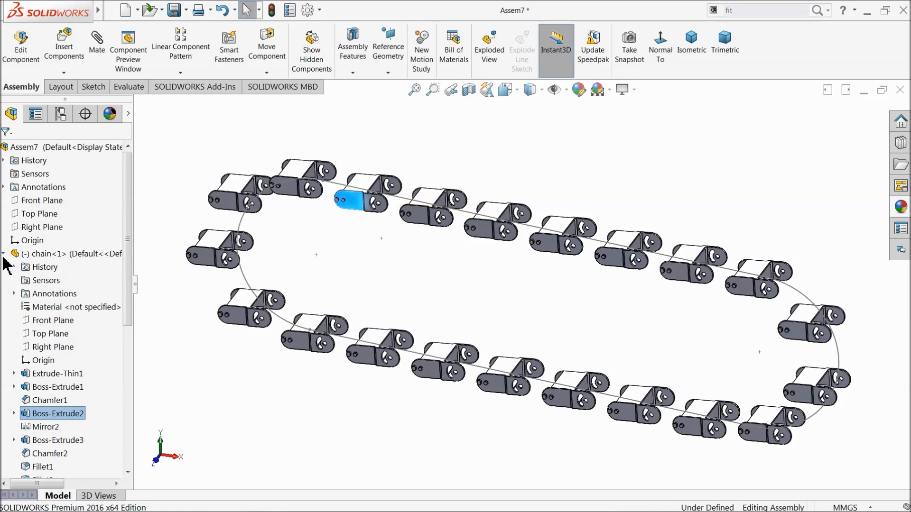
{"action": "left_click", "coordinate": [4, 254]}
{"action": "left_click", "coordinate": [18, 294]}
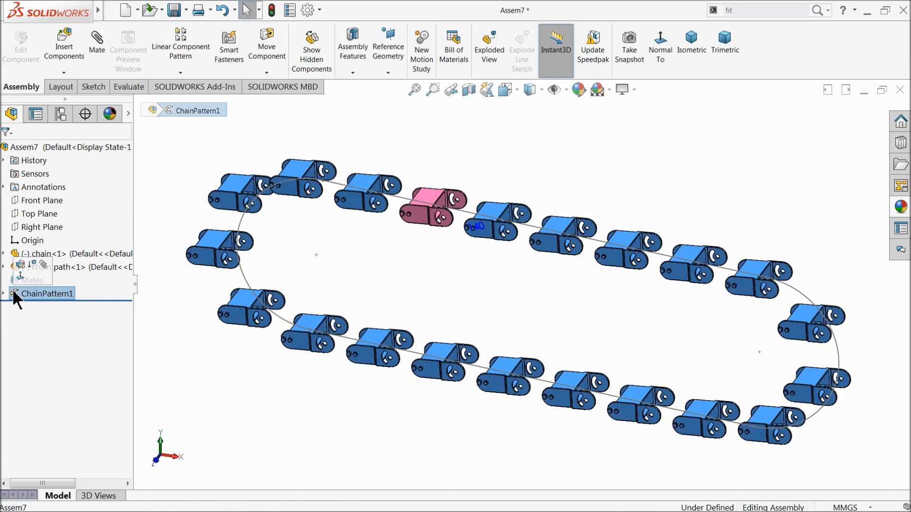
{"action": "left_click", "coordinate": [23, 267]}
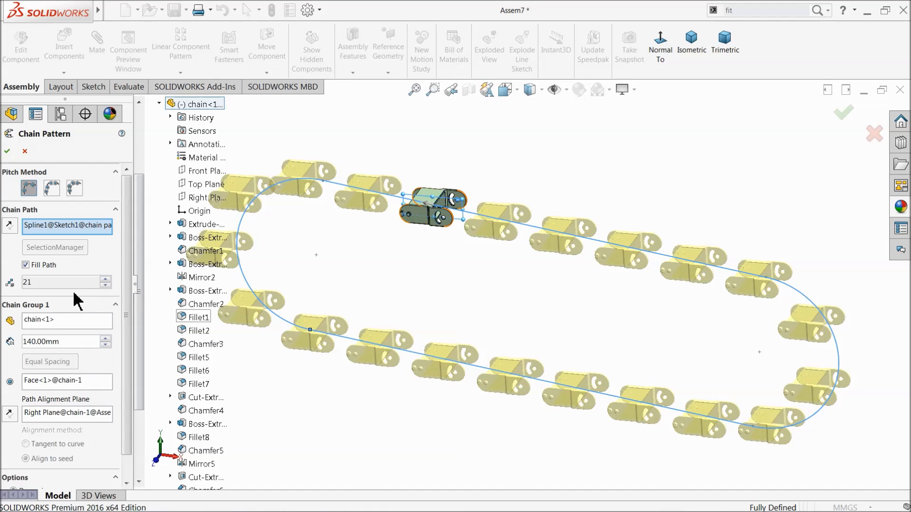
{"action": "left_click", "coordinate": [74, 190]}
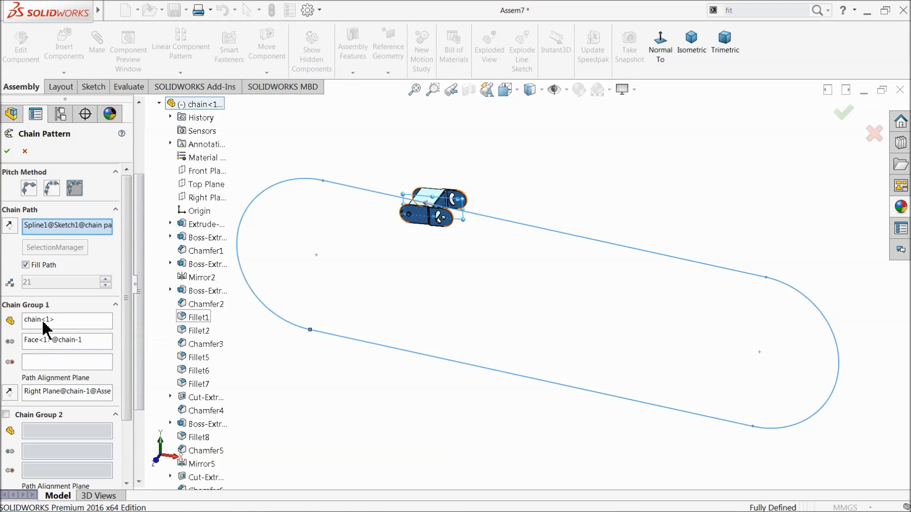
Step: Set the cylindrical face of the round pin on the link's side plate as the second path link, keeping the hole face as the first
{"action": "left_click", "coordinate": [49, 339]}
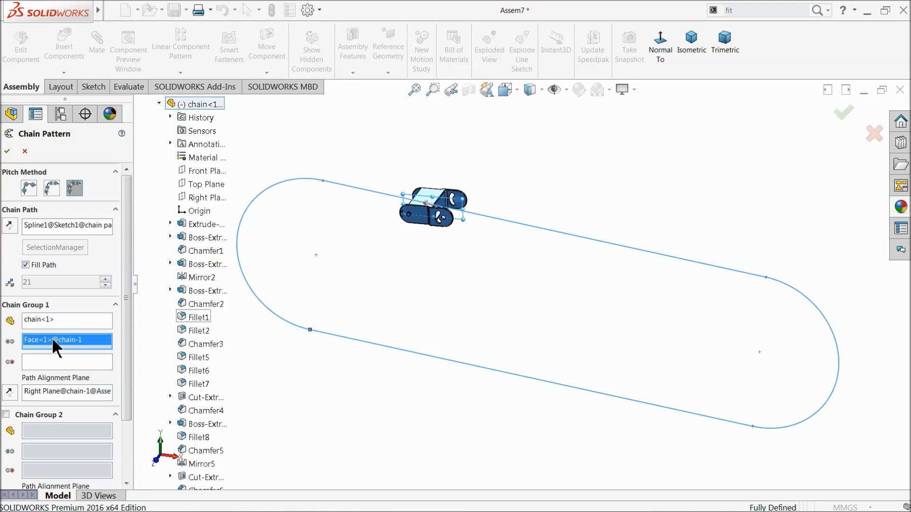
{"action": "left_click", "coordinate": [48, 365]}
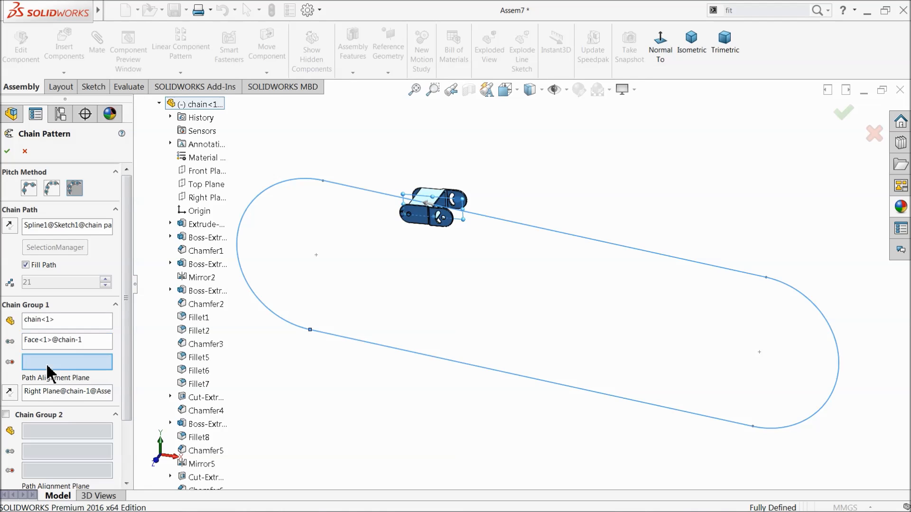
{"action": "scroll", "coordinate": [419, 246], "scroll_direction": "down", "scroll_amount": 8}
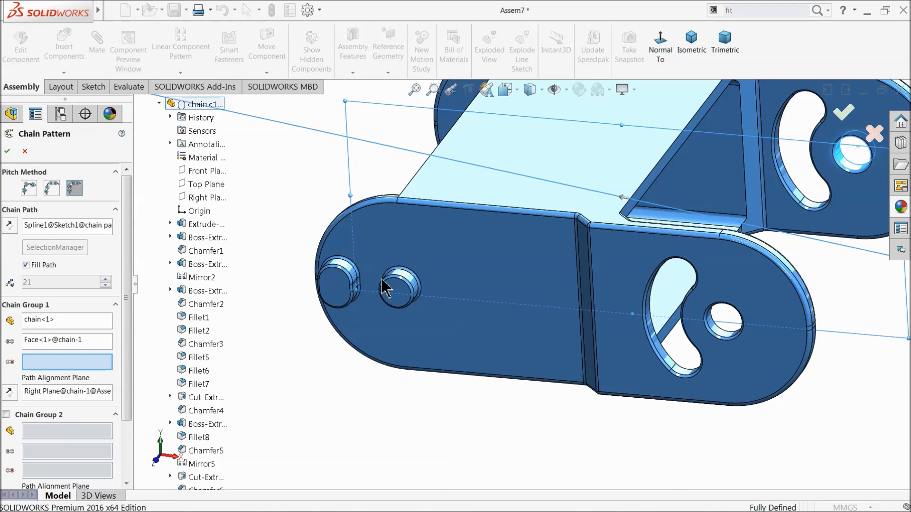
{"action": "left_click", "coordinate": [52, 339]}
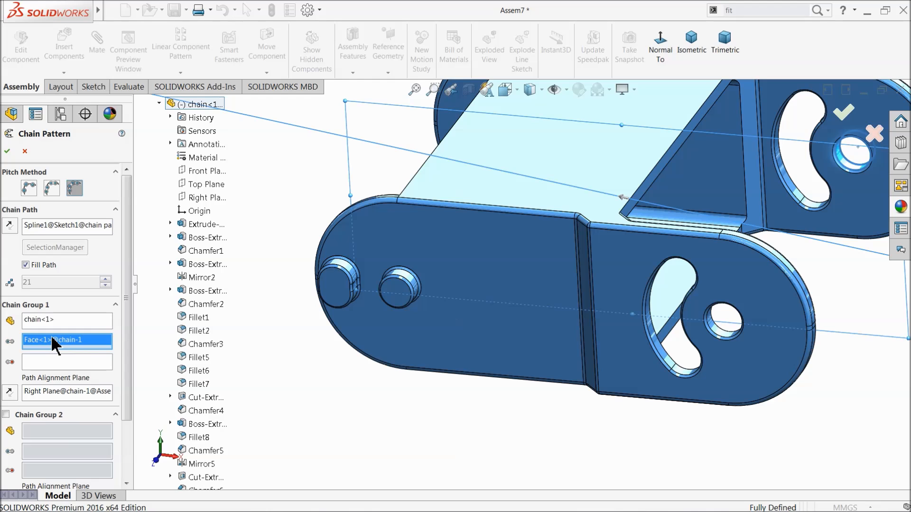
{"action": "scroll", "coordinate": [294, 321], "scroll_direction": "up", "scroll_amount": 6}
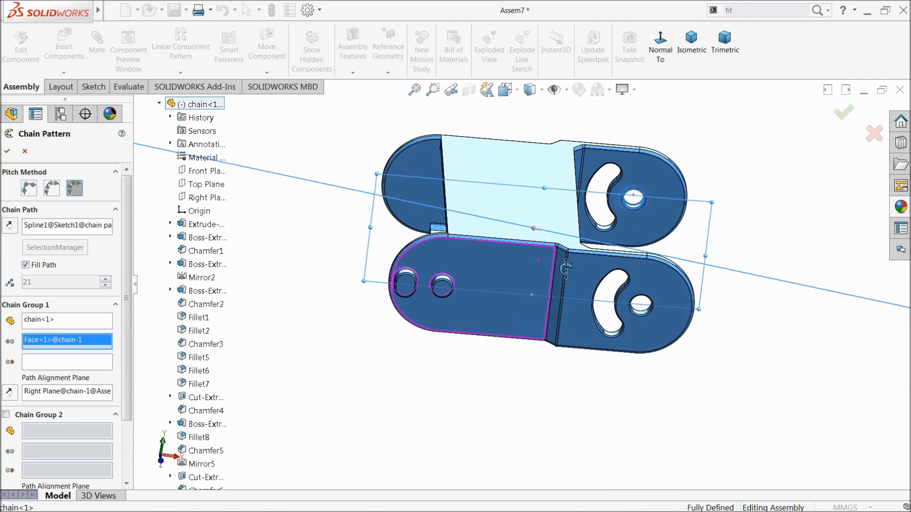
{"action": "scroll", "coordinate": [519, 240], "scroll_direction": "up", "scroll_amount": 2}
{"action": "scroll", "coordinate": [598, 237], "scroll_direction": "down", "scroll_amount": 4}
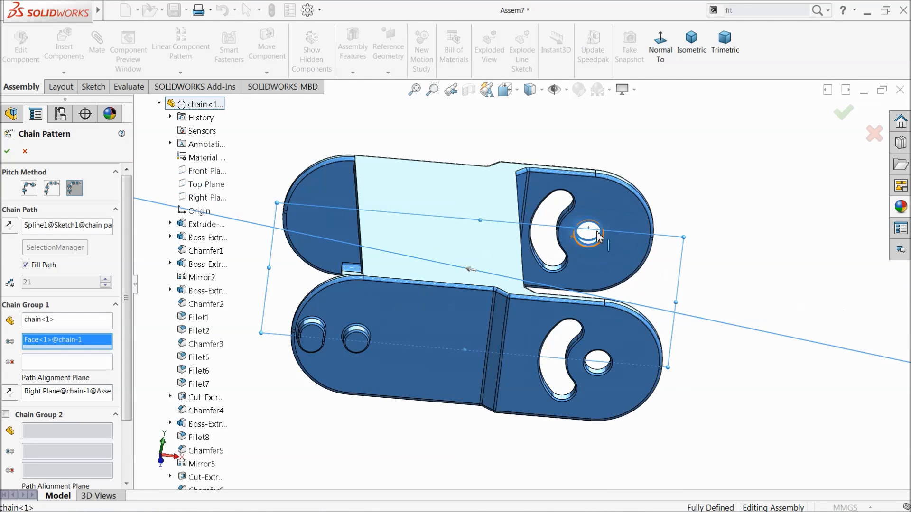
{"action": "scroll", "coordinate": [386, 346], "scroll_direction": "down", "scroll_amount": 3}
{"action": "scroll", "coordinate": [477, 291], "scroll_direction": "up", "scroll_amount": 6}
{"action": "middle_click_drag", "start_coordinate": [477, 290], "coordinate": [313, 310]}
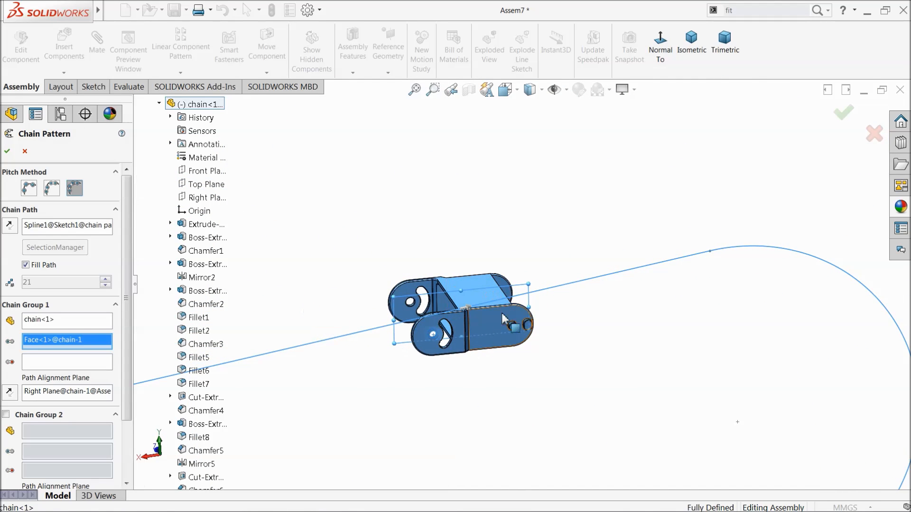
{"action": "scroll", "coordinate": [505, 328], "scroll_direction": "down", "scroll_amount": 5}
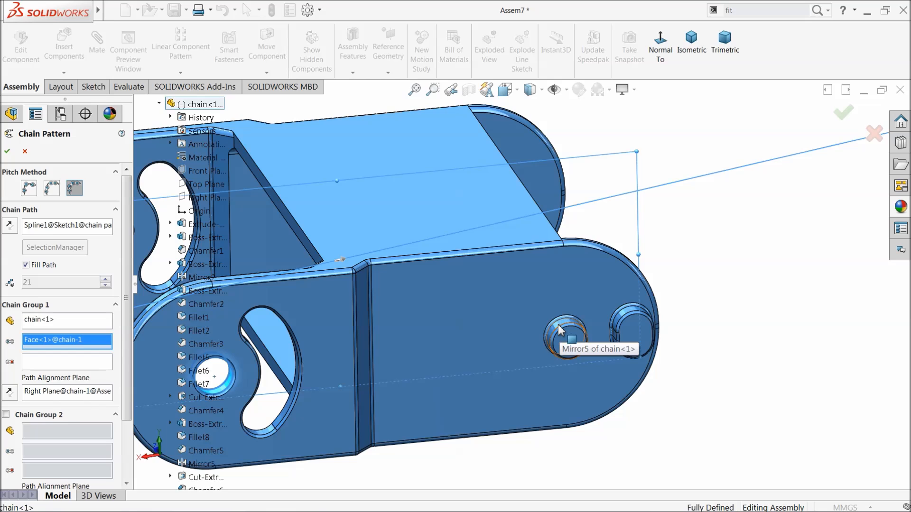
{"action": "scroll", "coordinate": [560, 330], "scroll_direction": "down", "scroll_amount": 3}
{"action": "left_click", "coordinate": [545, 316]}
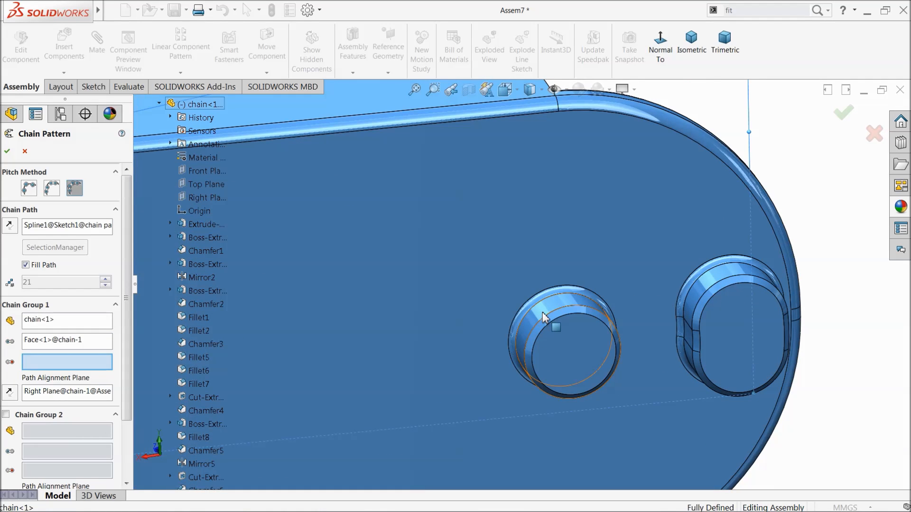
{"action": "left_click", "coordinate": [545, 317]}
{"action": "scroll", "coordinate": [545, 317], "scroll_direction": "up", "scroll_amount": 10}
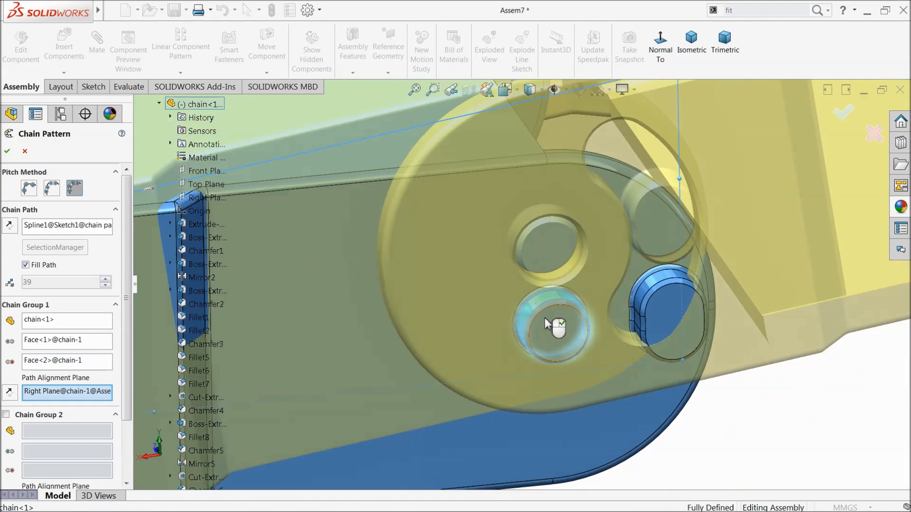
{"action": "scroll", "coordinate": [545, 324], "scroll_direction": "up", "scroll_amount": 6}
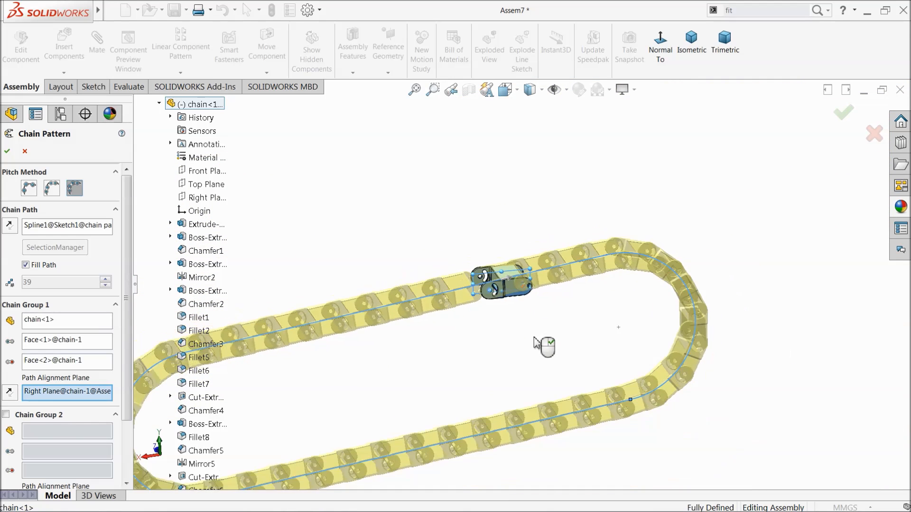
Step: Turn off Fill Path and reduce the number of chain link instances to 33
{"action": "mouse_move", "coordinate": [515, 346]}
{"action": "middle_mouse_down"}
{"action": "mouse_move", "coordinate": [664, 274]}
{"action": "mouse_move", "coordinate": [720, 364]}
{"action": "mouse_move", "coordinate": [657, 352]}
{"action": "mouse_move", "coordinate": [681, 358]}
{"action": "mouse_move", "coordinate": [522, 349]}
{"action": "middle_mouse_up"}
{"action": "scroll", "coordinate": [441, 334], "scroll_direction": "down", "scroll_amount": 3}
{"action": "scroll", "coordinate": [443, 334], "scroll_direction": "down", "scroll_amount": 3}
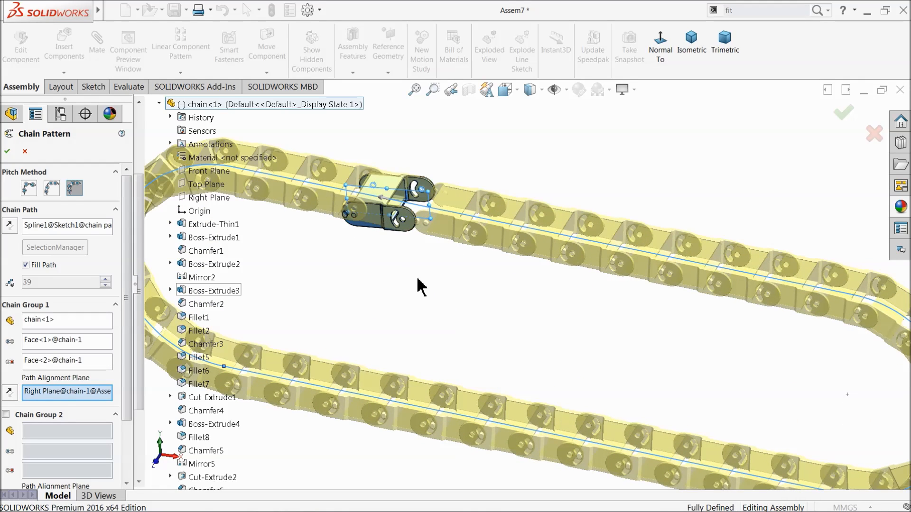
{"action": "scroll", "coordinate": [474, 323], "scroll_direction": "up", "scroll_amount": 3}
{"action": "scroll", "coordinate": [489, 335], "scroll_direction": "down", "scroll_amount": 2}
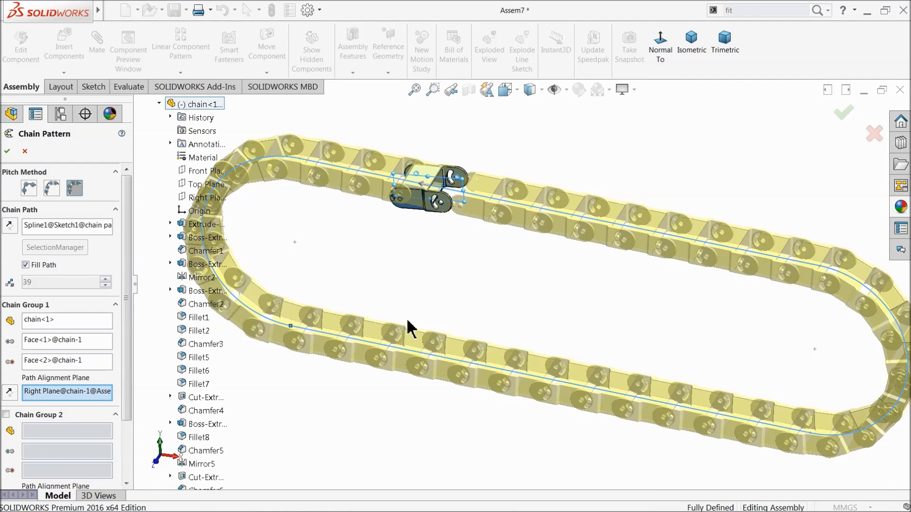
{"action": "left_click", "coordinate": [27, 265]}
{"action": "left_click", "coordinate": [105, 285]}
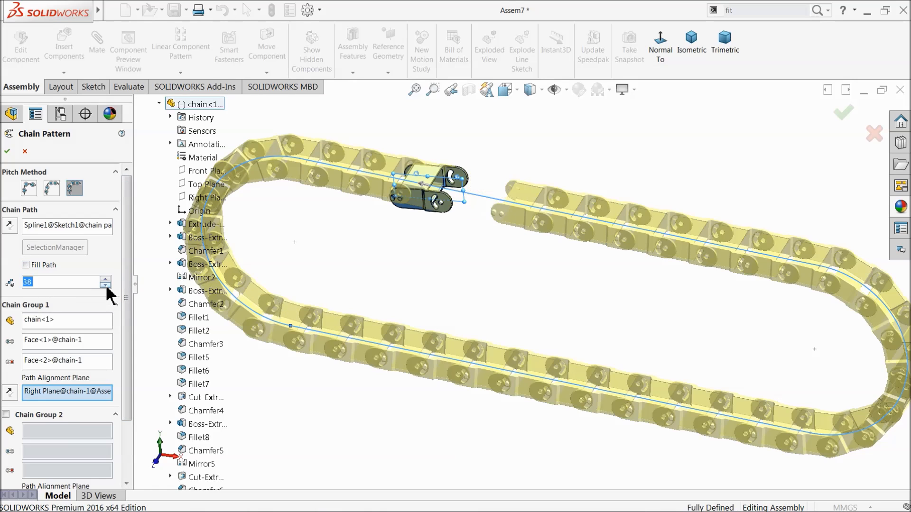
{"action": "left_click", "coordinate": [105, 285]}
{"action": "left_click", "coordinate": [105, 285]}
{"action": "left_click", "coordinate": [105, 285]}
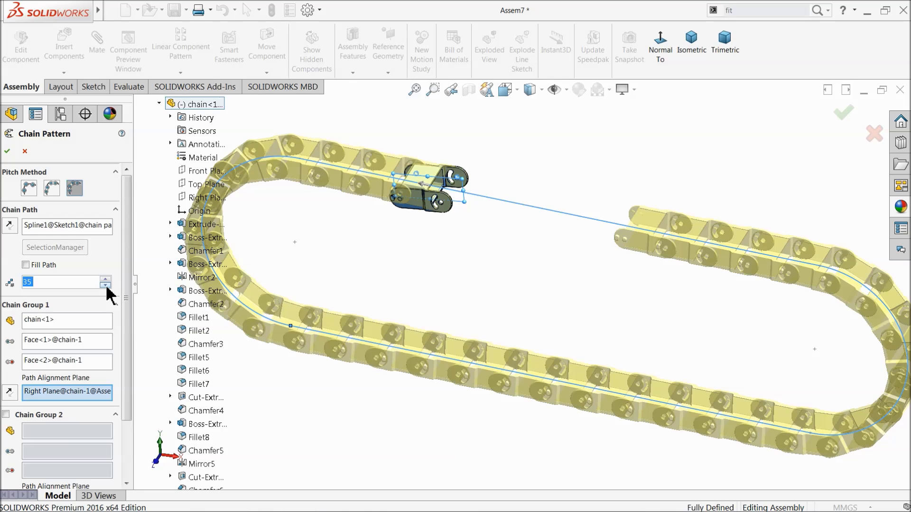
{"action": "left_click", "coordinate": [105, 285]}
{"action": "left_click", "coordinate": [105, 284]}
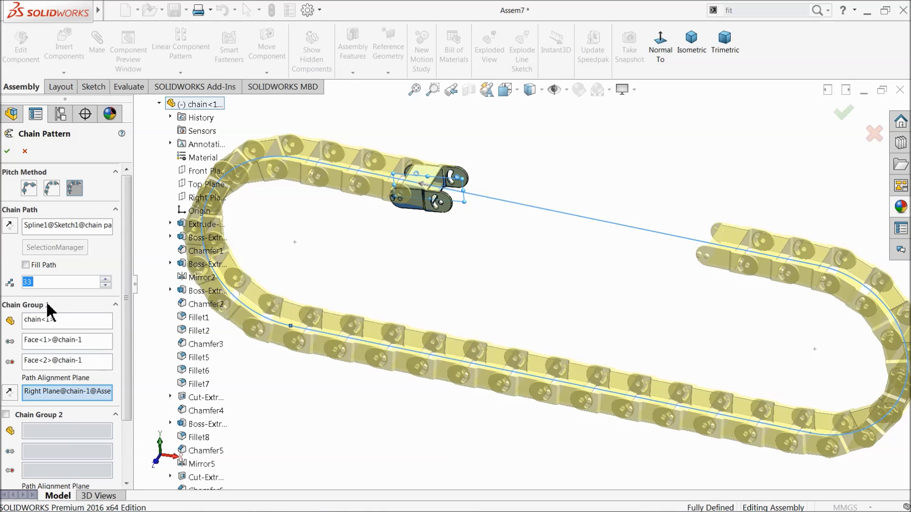
Step: Accept the connected-linkage chain pattern and fix the chain path component in place
{"action": "left_click", "coordinate": [7, 151]}
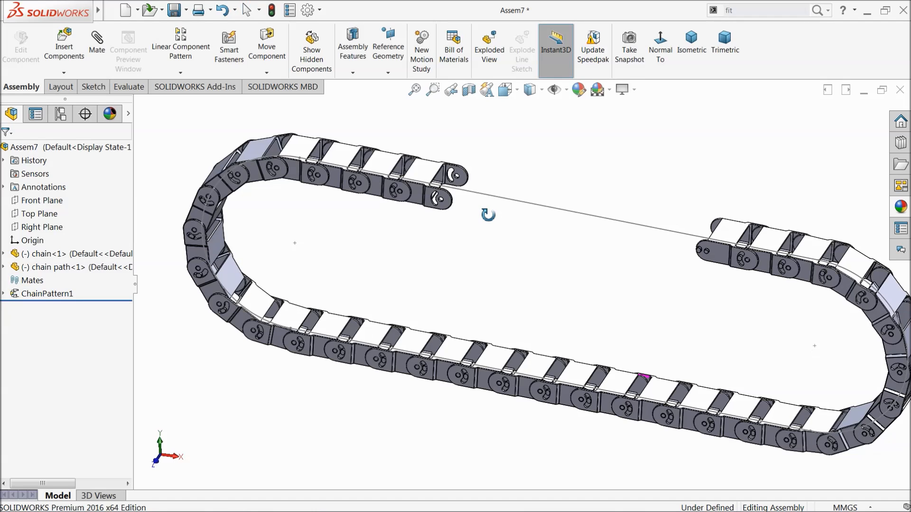
{"action": "left_click", "coordinate": [488, 197]}
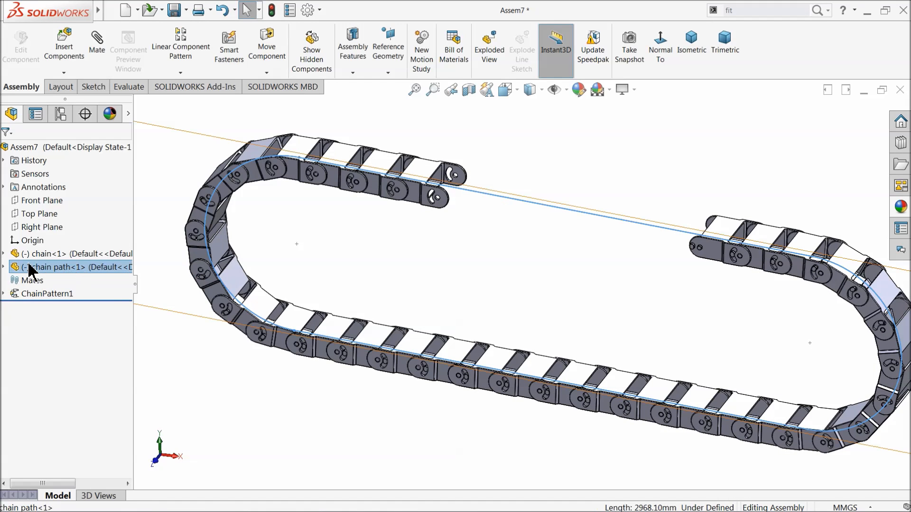
{"action": "right_click", "coordinate": [17, 276]}
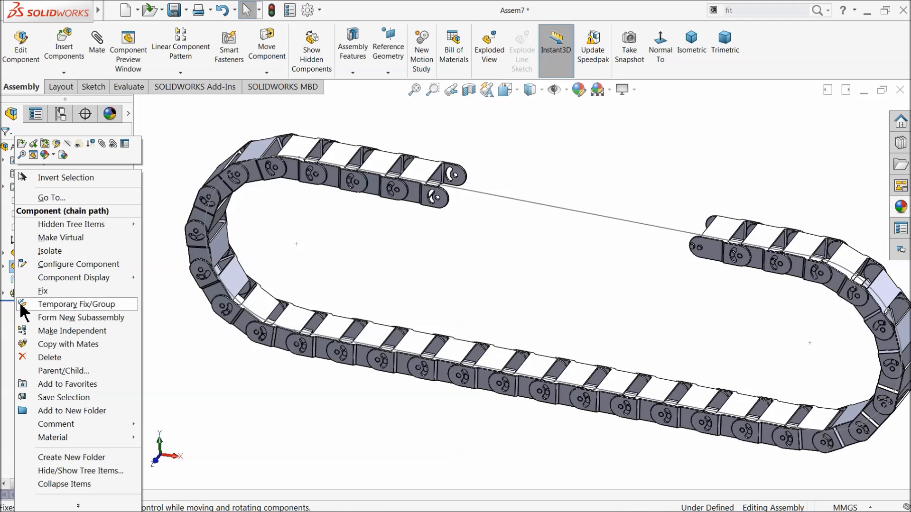
{"action": "left_click", "coordinate": [43, 291]}
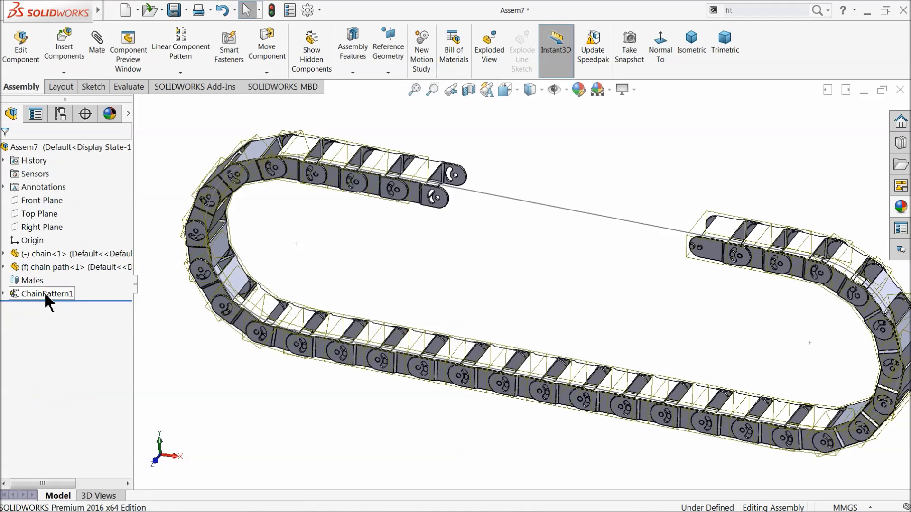
{"action": "right_click", "coordinate": [18, 261]}
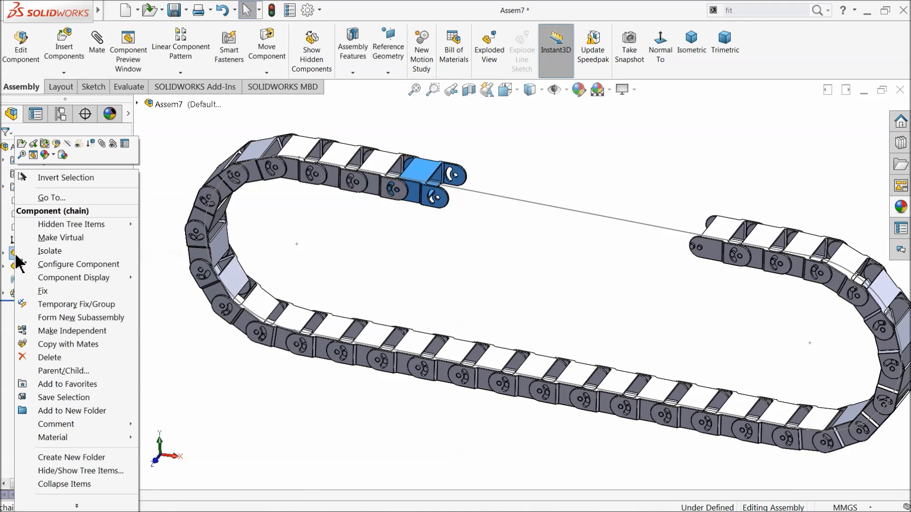
{"action": "left_click", "coordinate": [42, 291]}
Step: Move the seed chain link back and forth along the path to test the patterned chain's motion
{"action": "scroll", "coordinate": [523, 274], "scroll_direction": "up", "scroll_amount": 3}
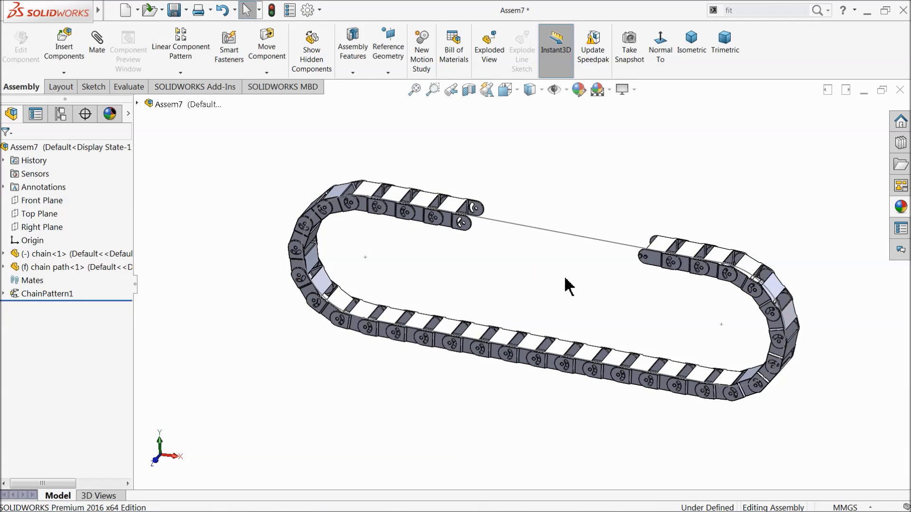
{"action": "scroll", "coordinate": [567, 284], "scroll_direction": "down", "scroll_amount": 2}
{"action": "scroll", "coordinate": [526, 237], "scroll_direction": "down", "scroll_amount": 2}
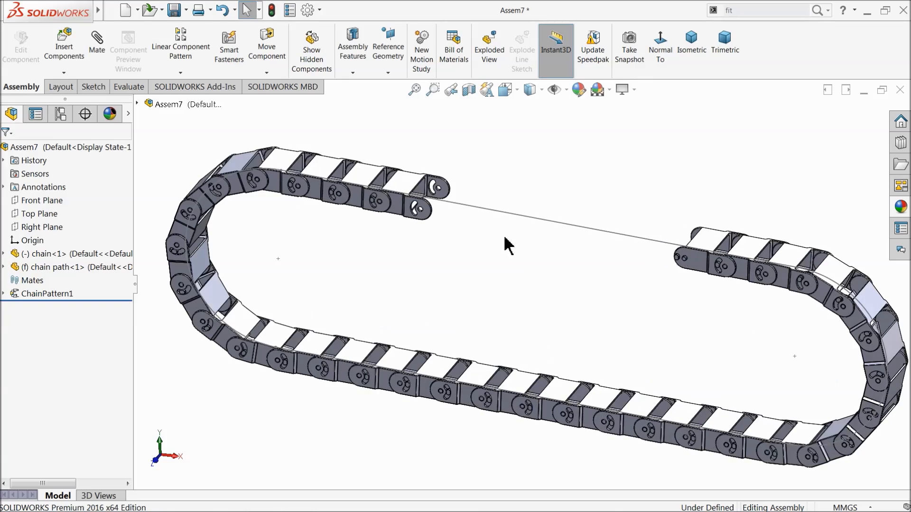
{"action": "left_click_drag", "start_coordinate": [398, 209], "coordinate": [231, 335]}
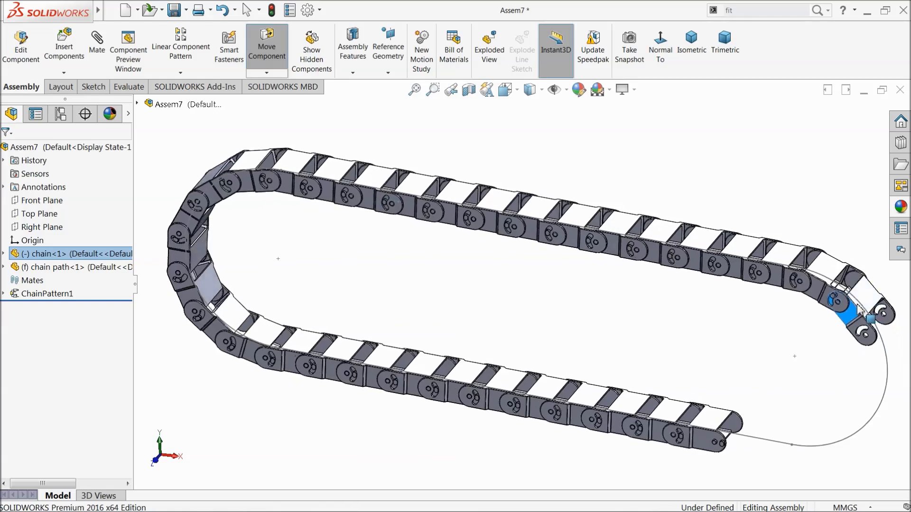
{"action": "left_click_drag", "start_coordinate": [540, 236], "coordinate": [349, 201]}
{"action": "left_click", "coordinate": [181, 72]}
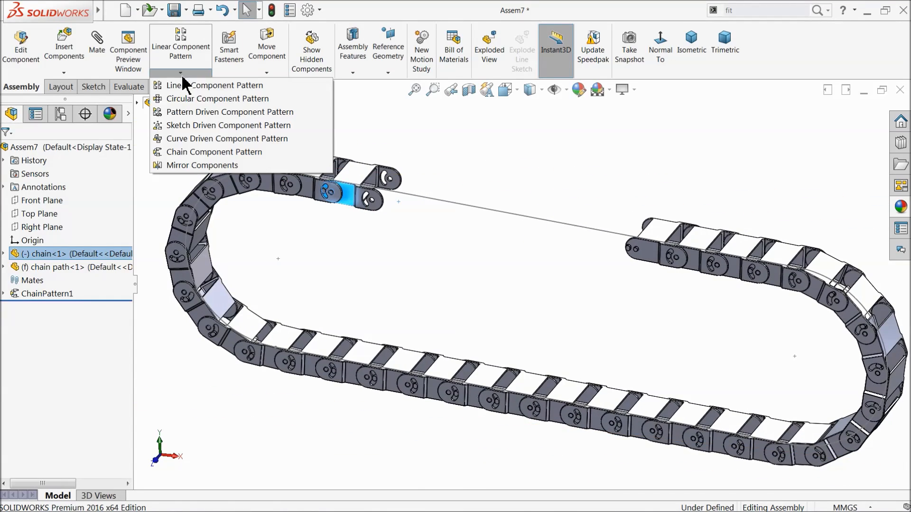
{"action": "left_click", "coordinate": [169, 187]}
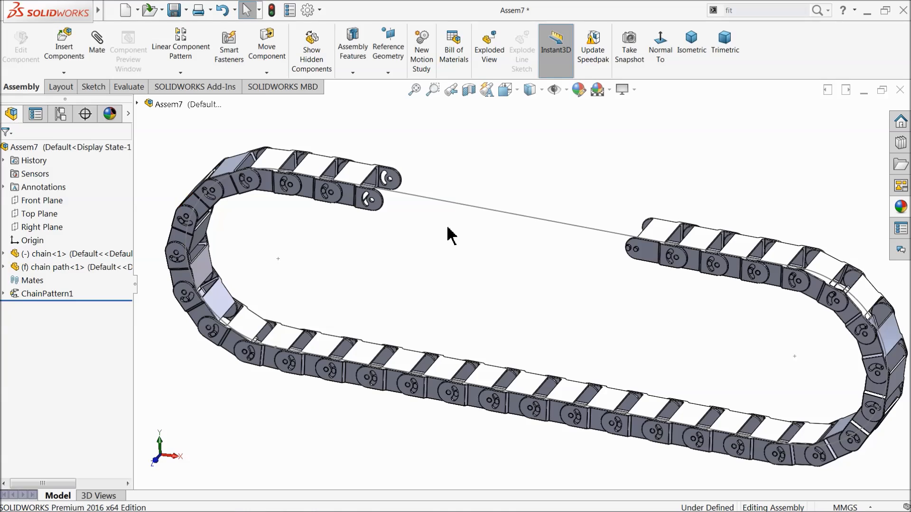
{"action": "left_click_drag", "start_coordinate": [358, 199], "coordinate": [750, 269]}
{"action": "left_click", "coordinate": [684, 196]}
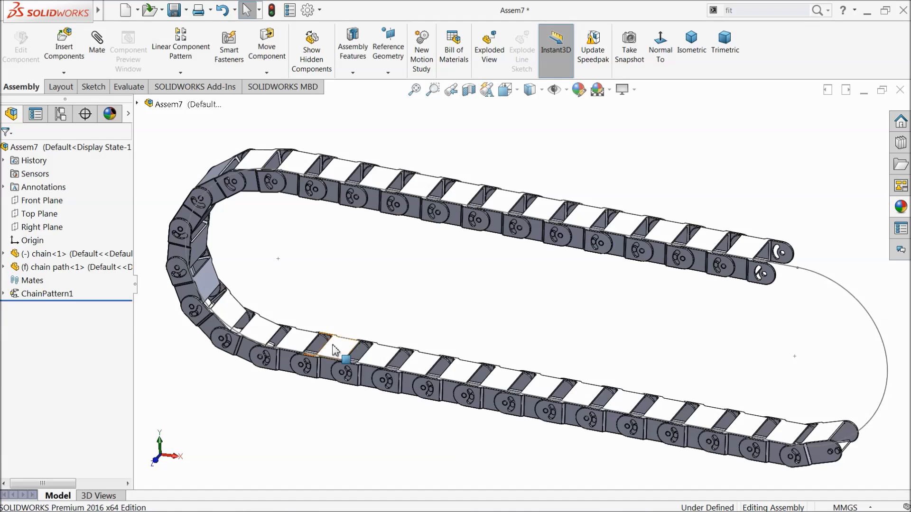